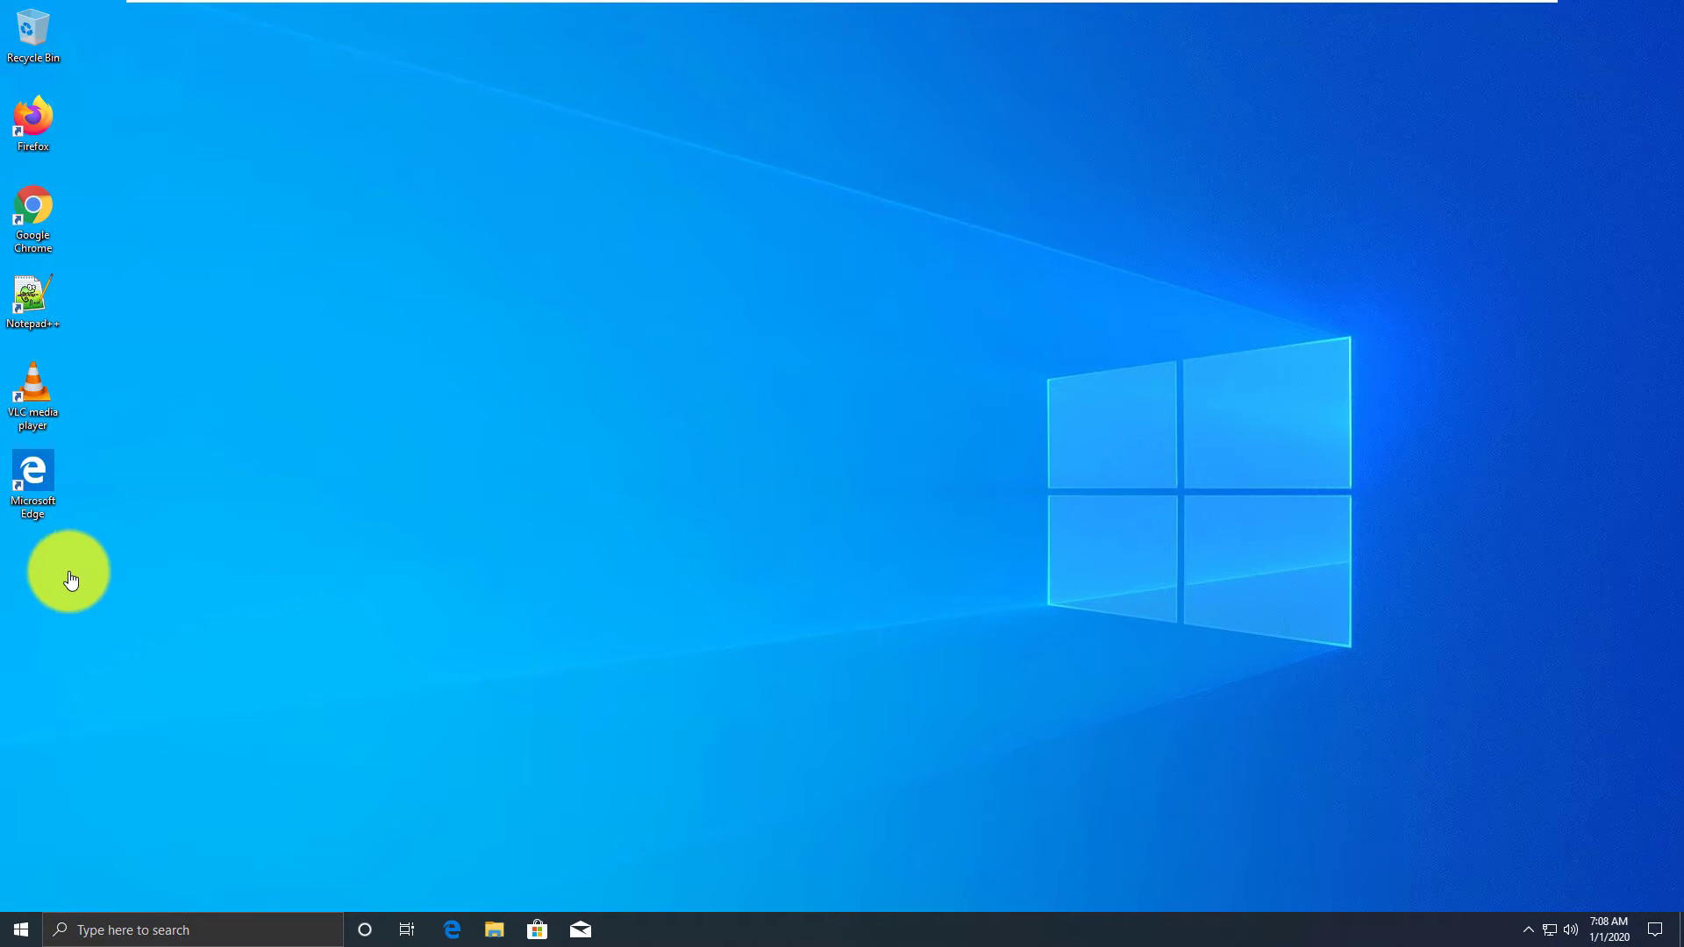
# - Search Windows for "night" and open the Night light system settings
pyautogui.click(92, 928)
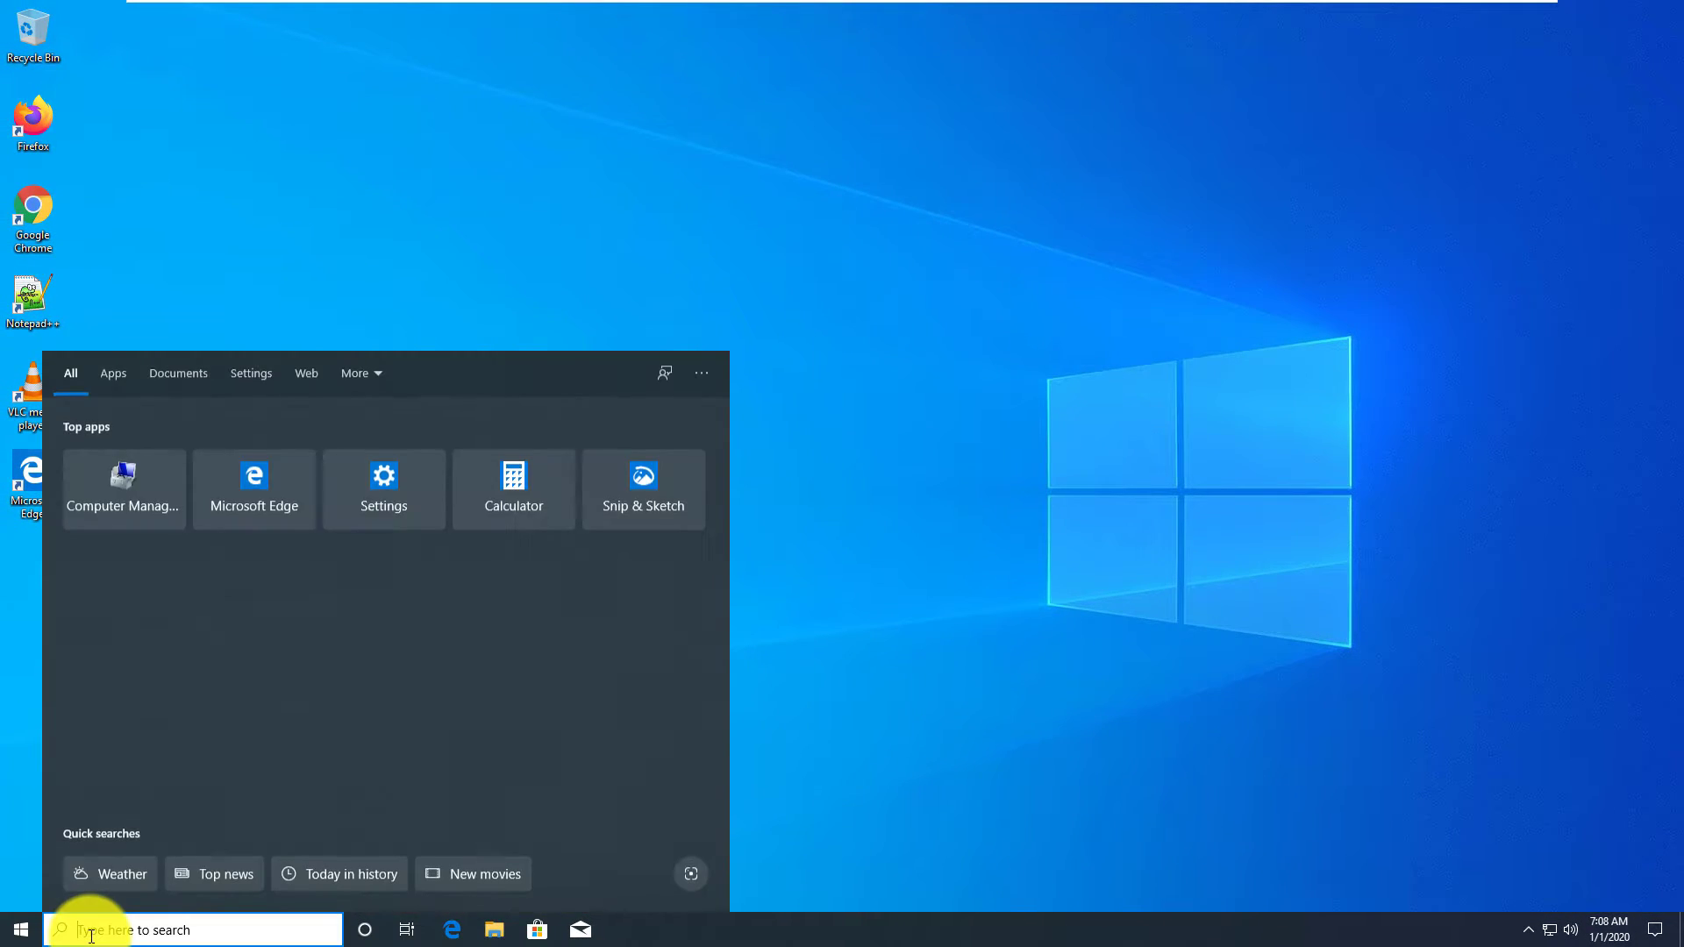
pyautogui.write('night')
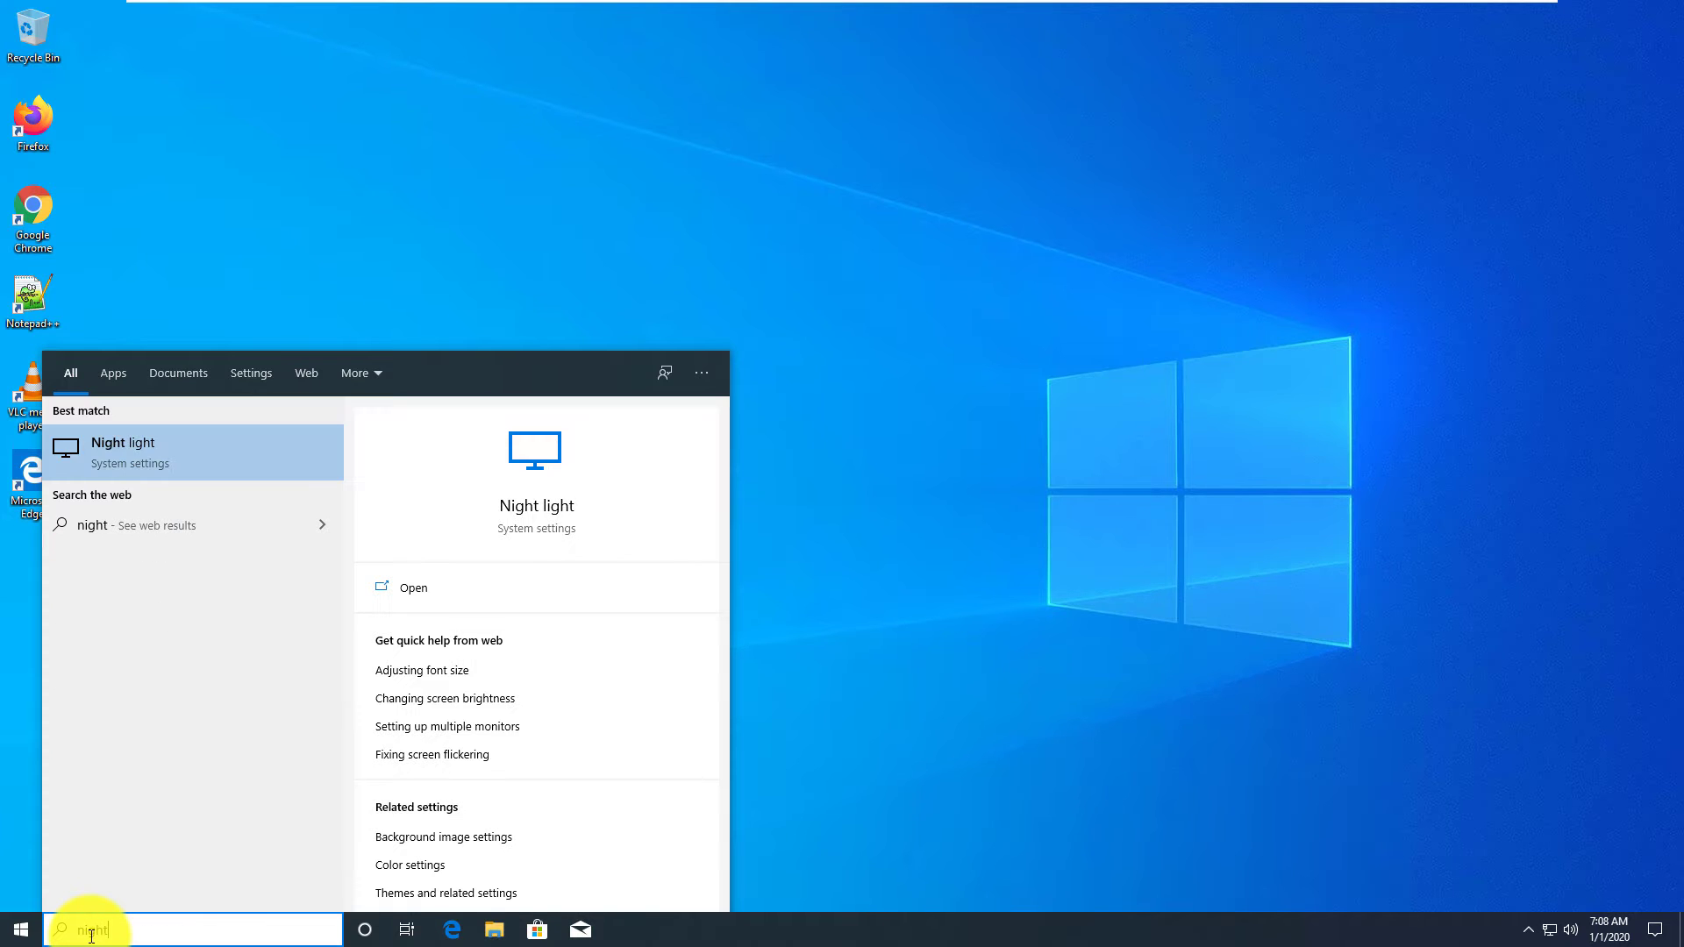
pyautogui.click(139, 453)
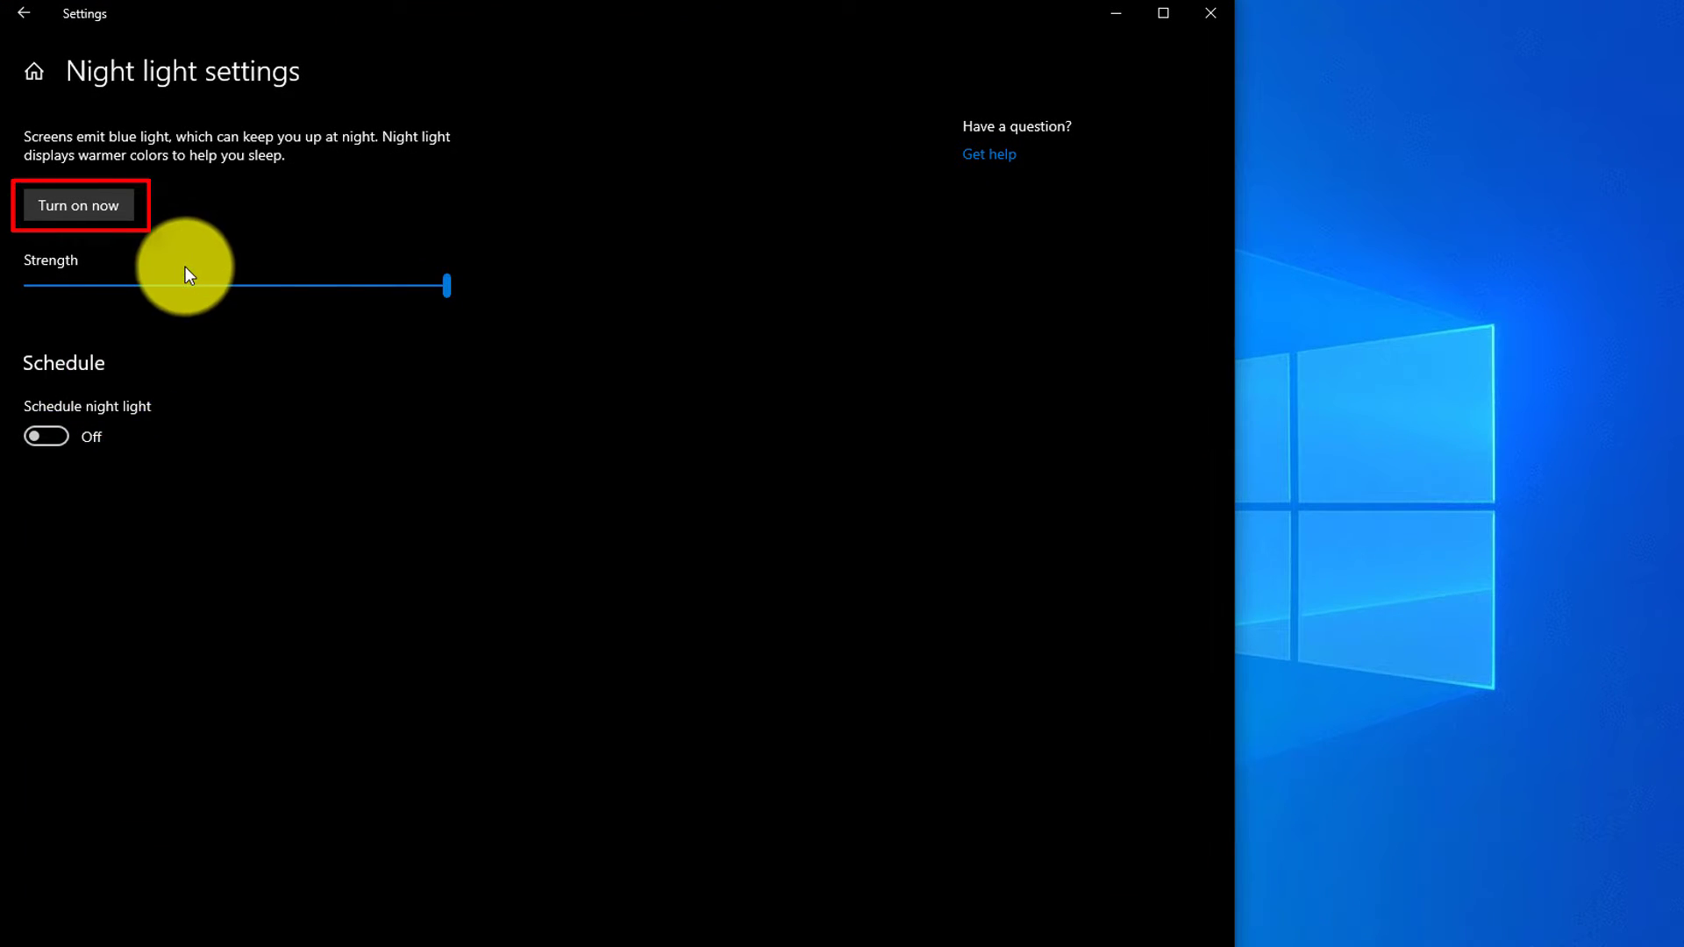
# - Turn on Night light and reduce its strength to about half
pyautogui.click(96, 208)
pyautogui.moveTo(443, 287); pyautogui.dragTo(273, 291)
pyautogui.moveTo(80, 293); pyautogui.dragTo(389, 289)
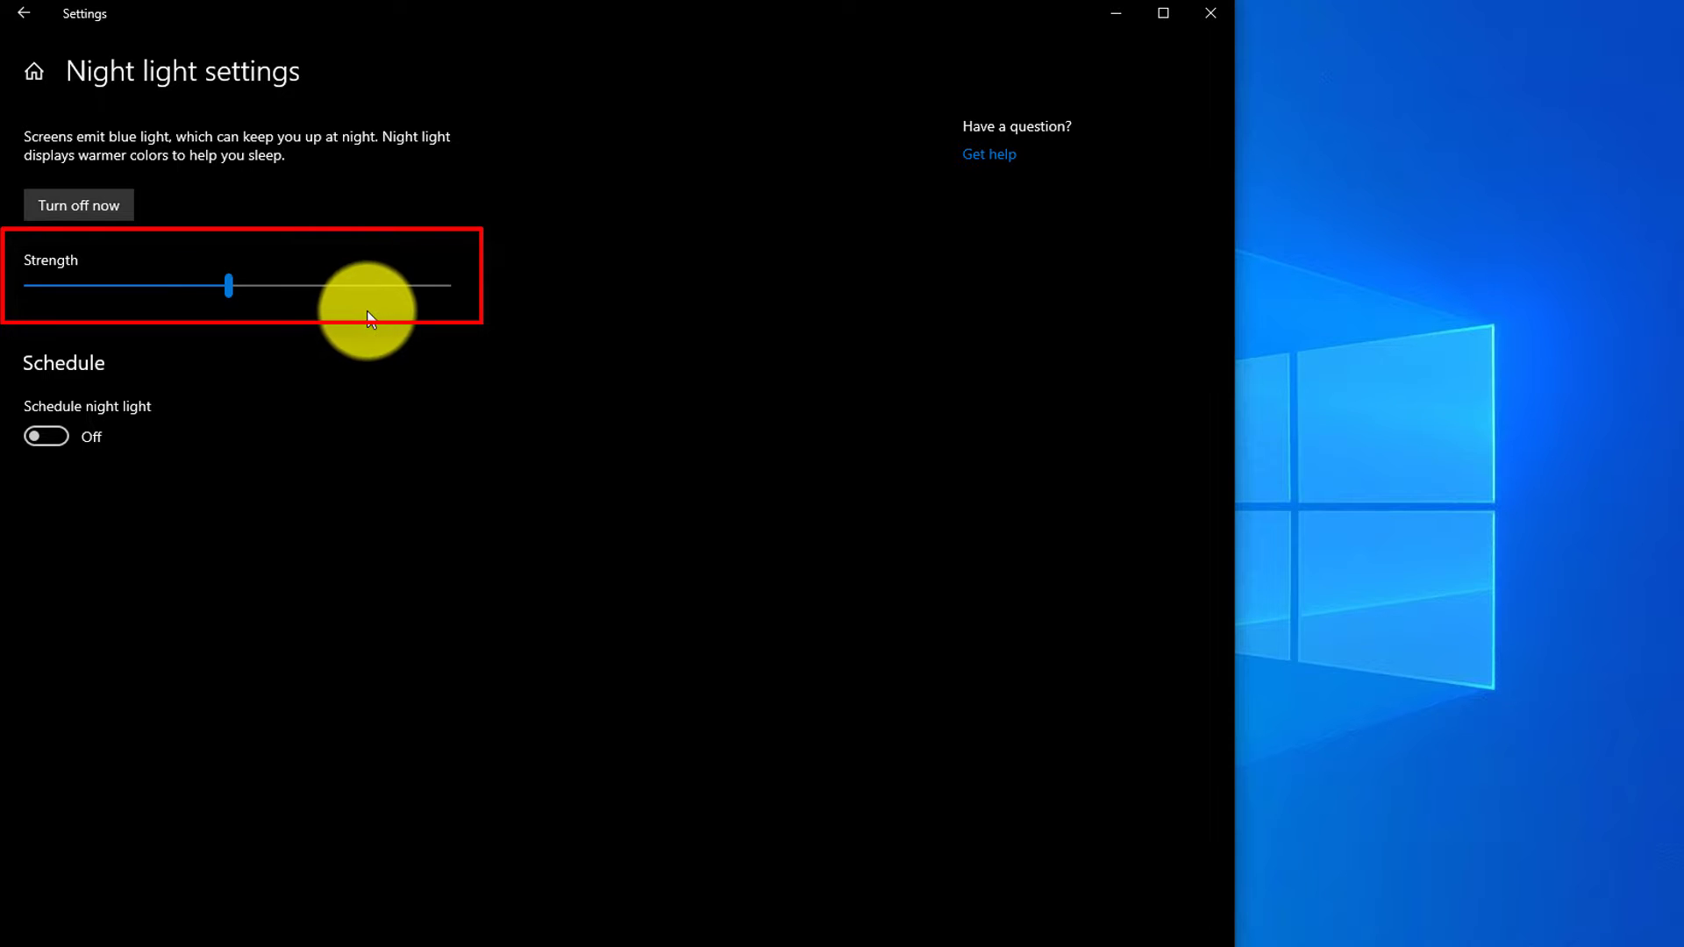
pyautogui.click(229, 287)
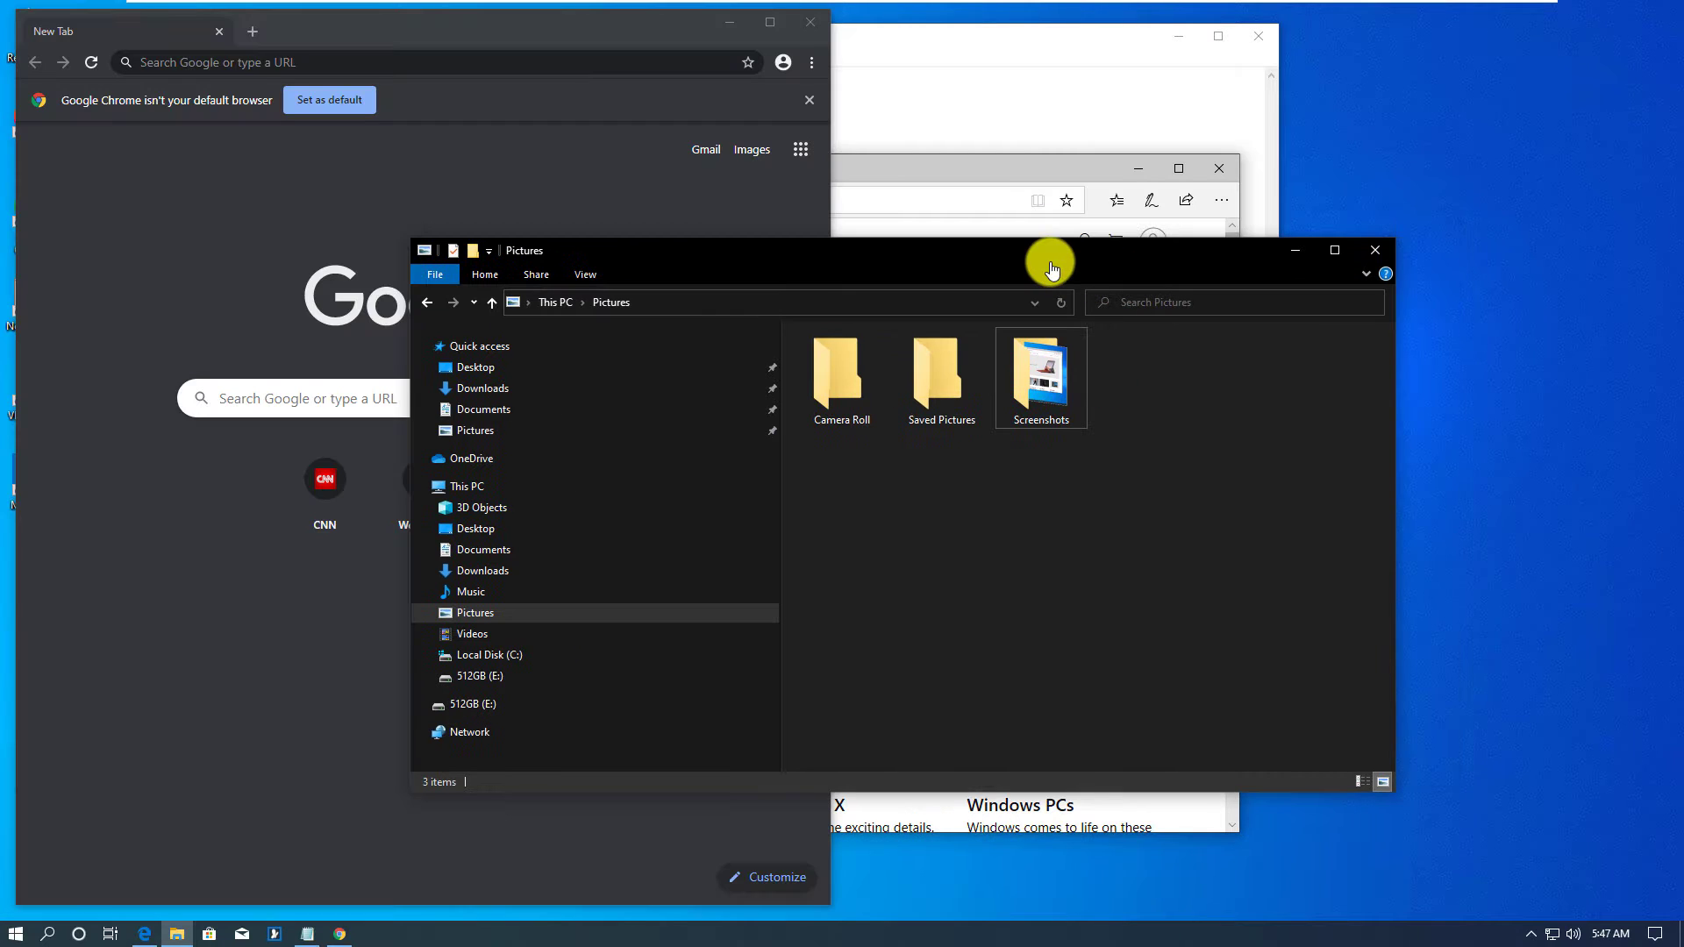
# - Minimize and restore every window except Pictures, and show the bare desktop and bring all windows back
pyautogui.moveTo(1053, 268); pyautogui.dragTo(830, 204)
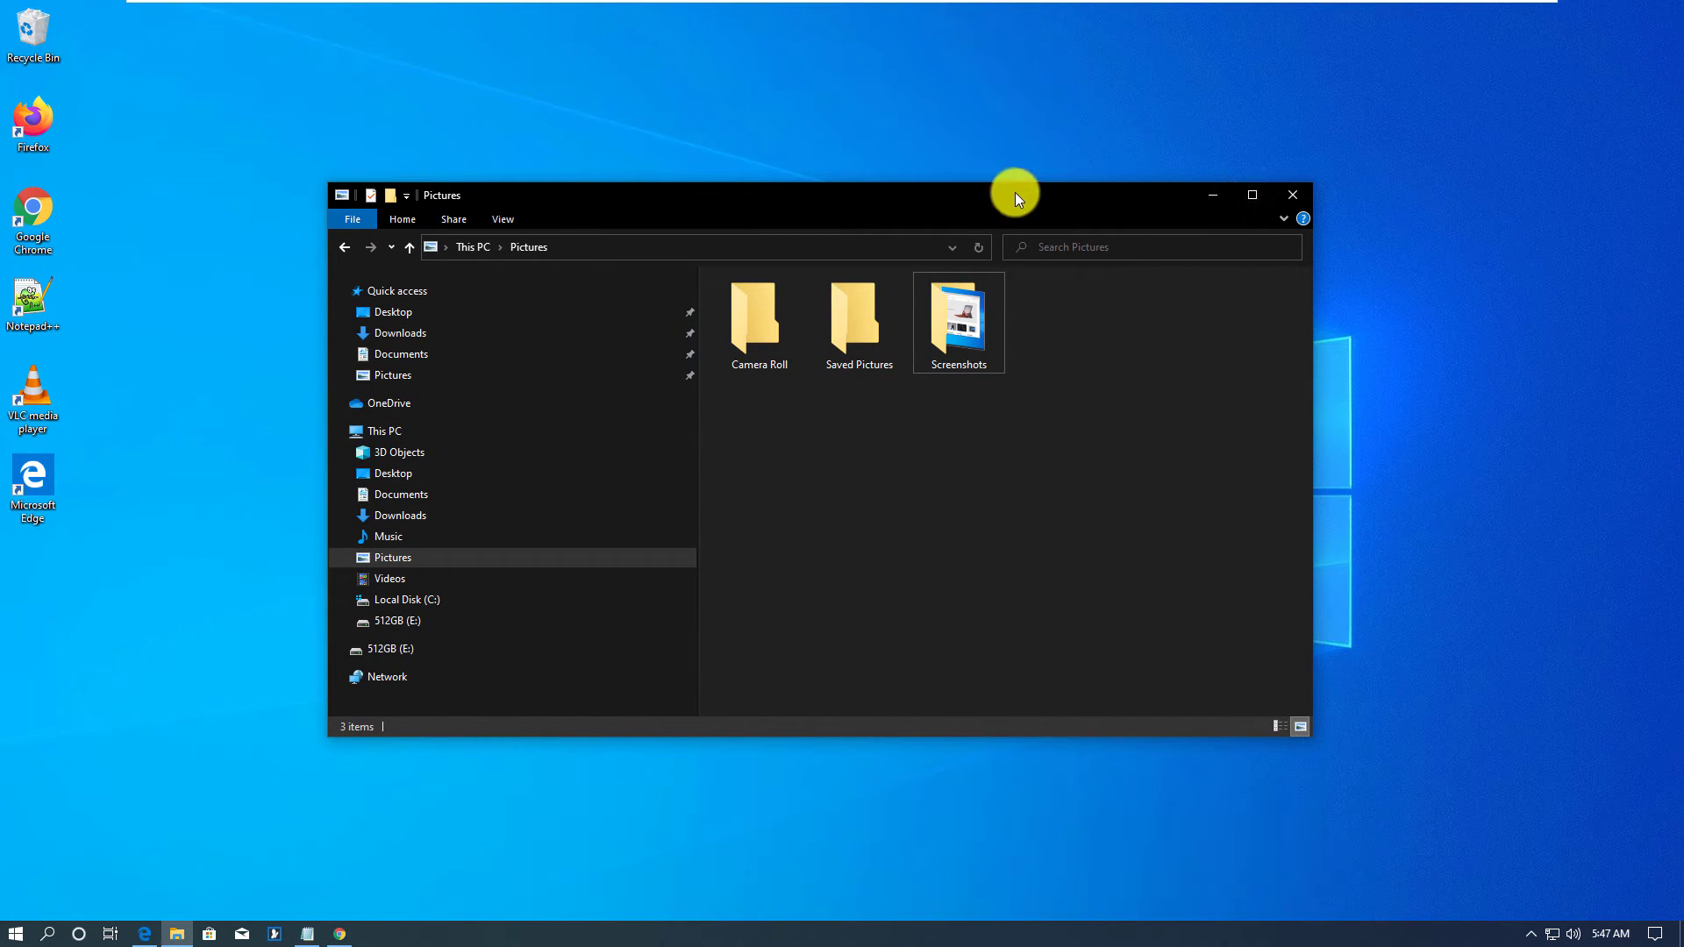
pyautogui.moveTo(1014, 192); pyautogui.dragTo(1126, 155)
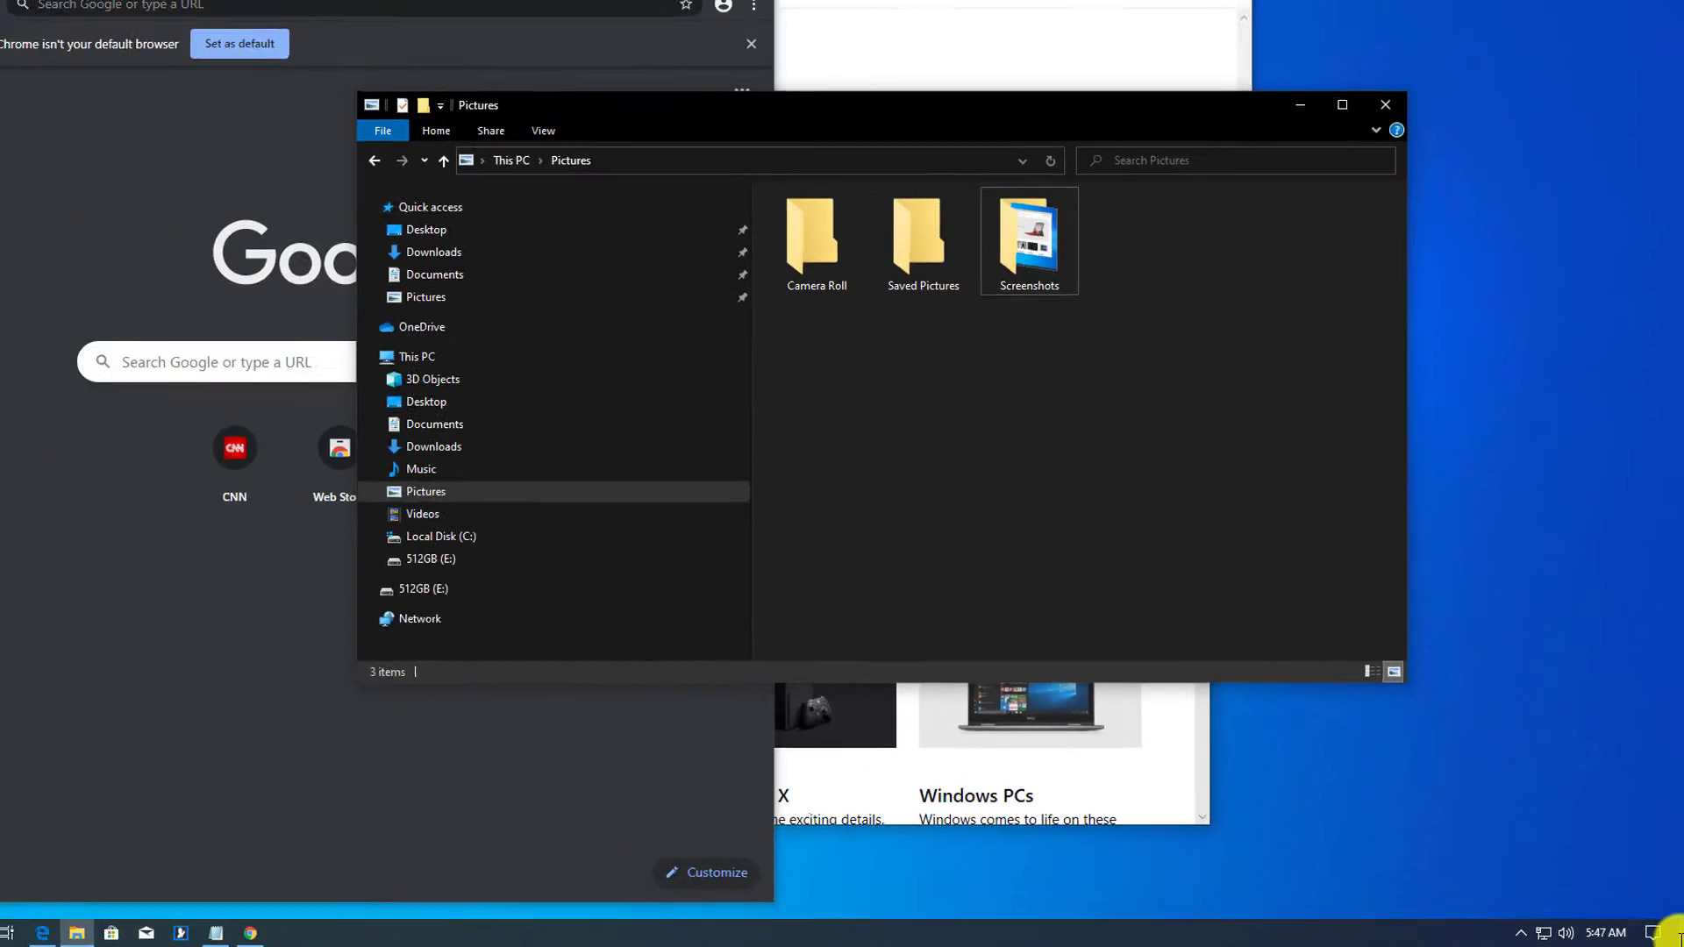
pyautogui.click(1679, 925)
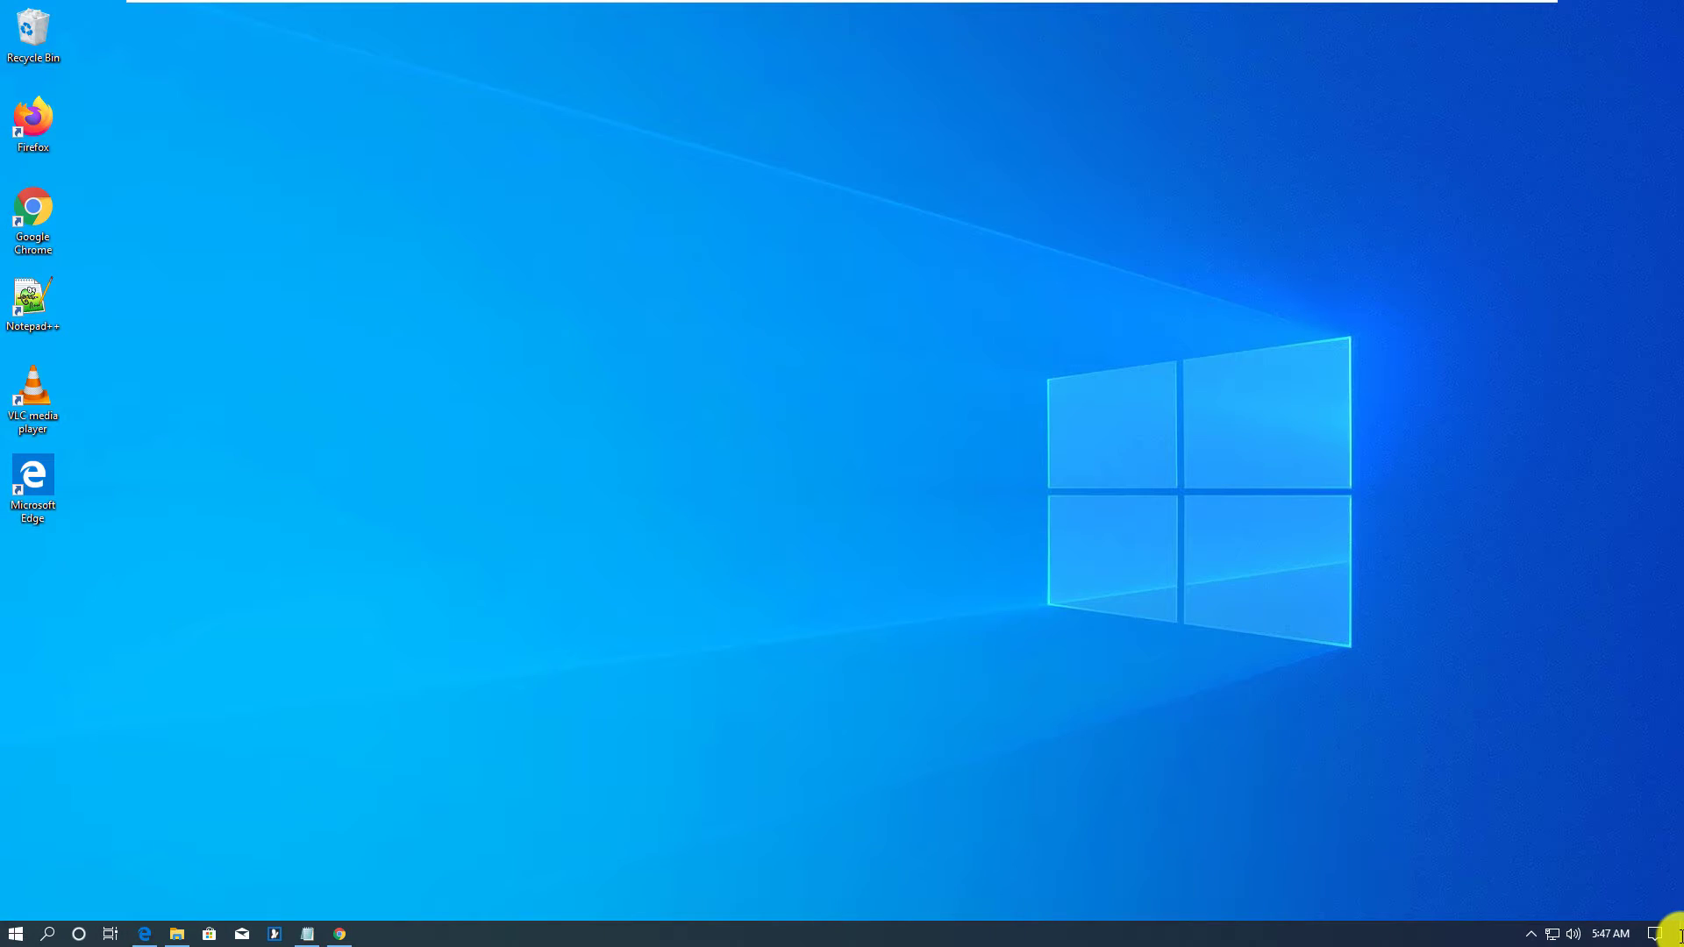
pyautogui.click(1679, 928)
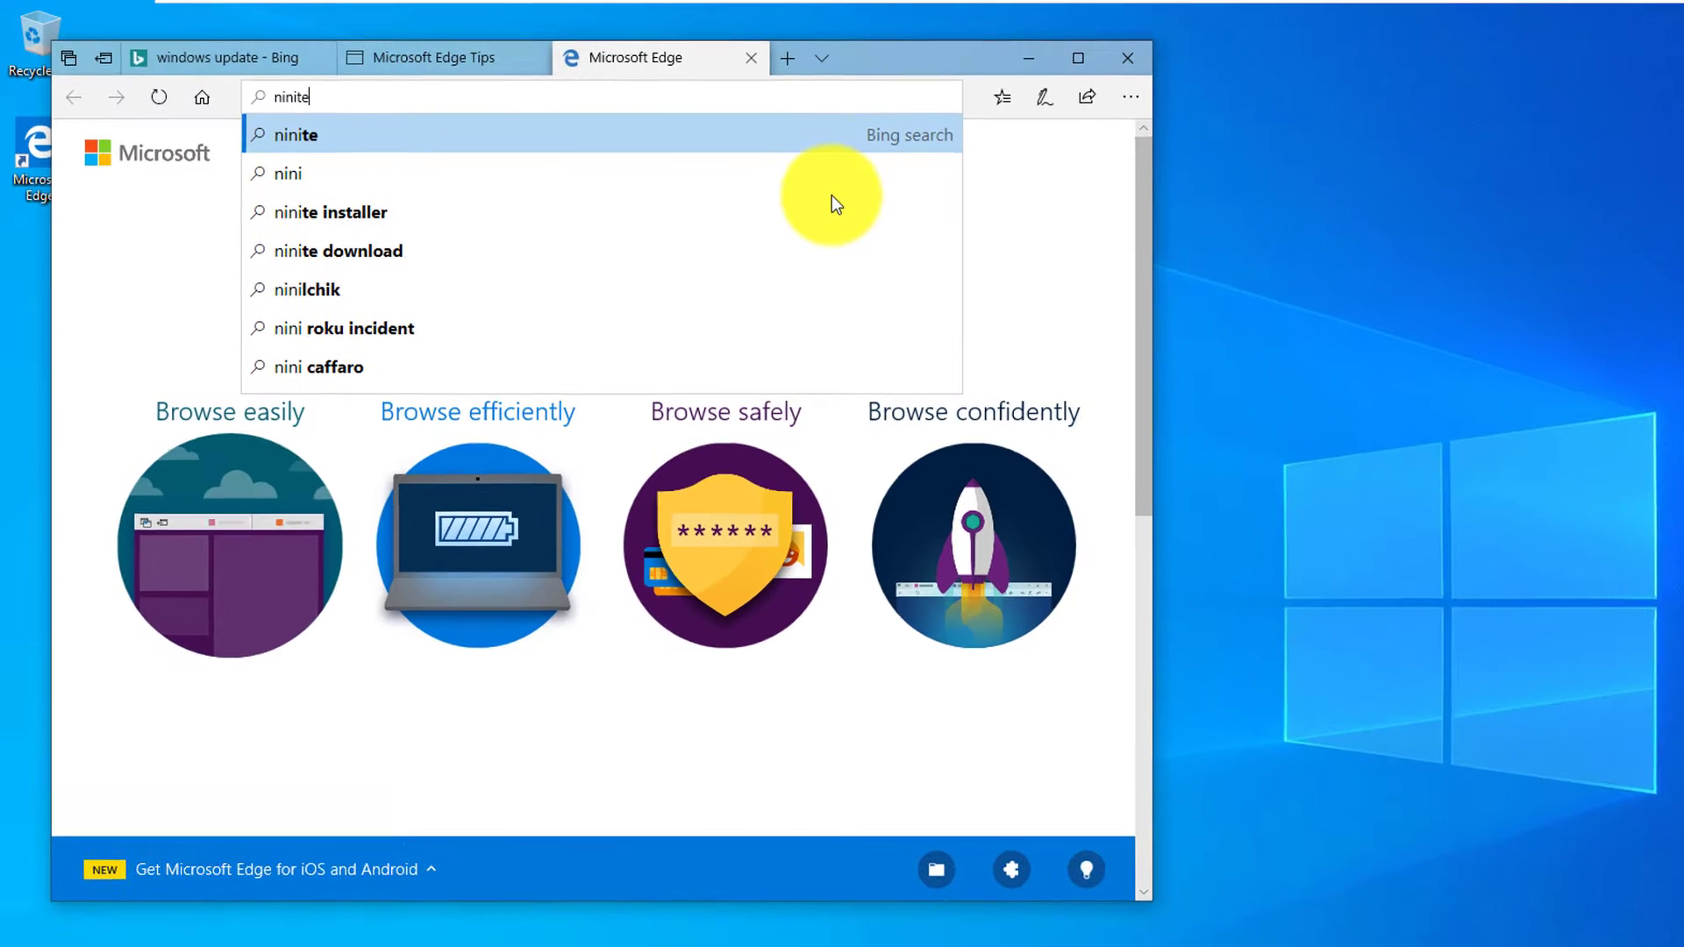
# - Load the website ninite.com in the Microsoft Edge browser
pyautogui.write('.com')
pyautogui.press('Return')
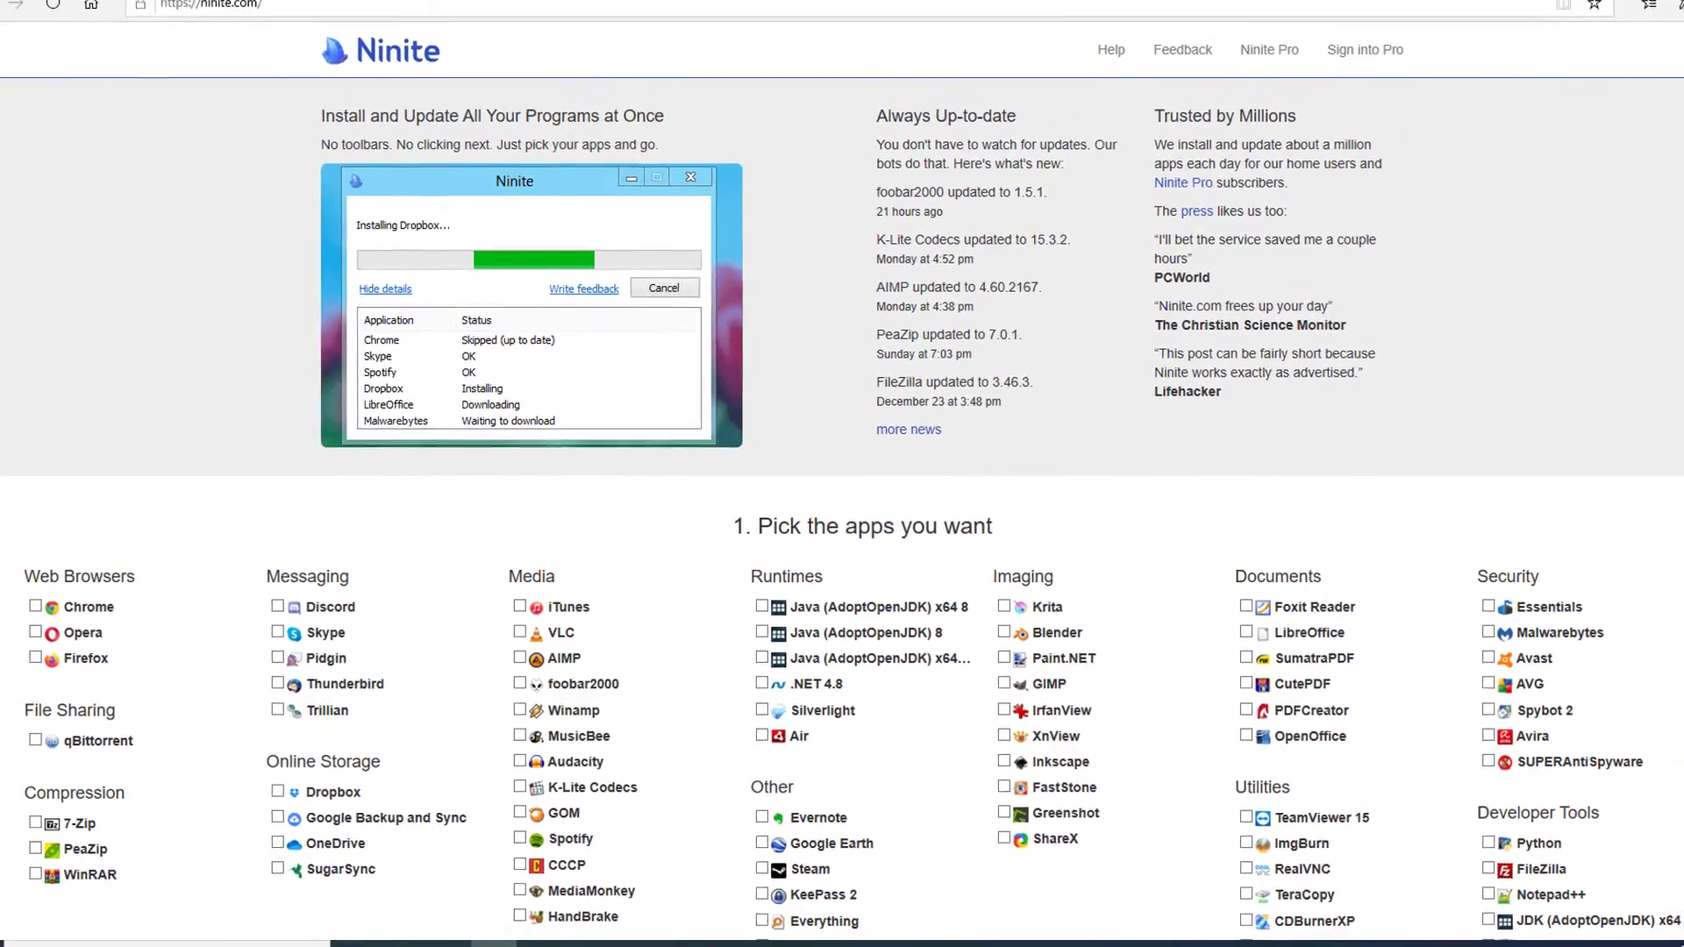
# - Select Chrome, Firefox, 7-Zip, VLC and Notepad++ in Ninite's list of apps
pyautogui.moveTo(1677, 375); pyautogui.dragTo(1673, 483)
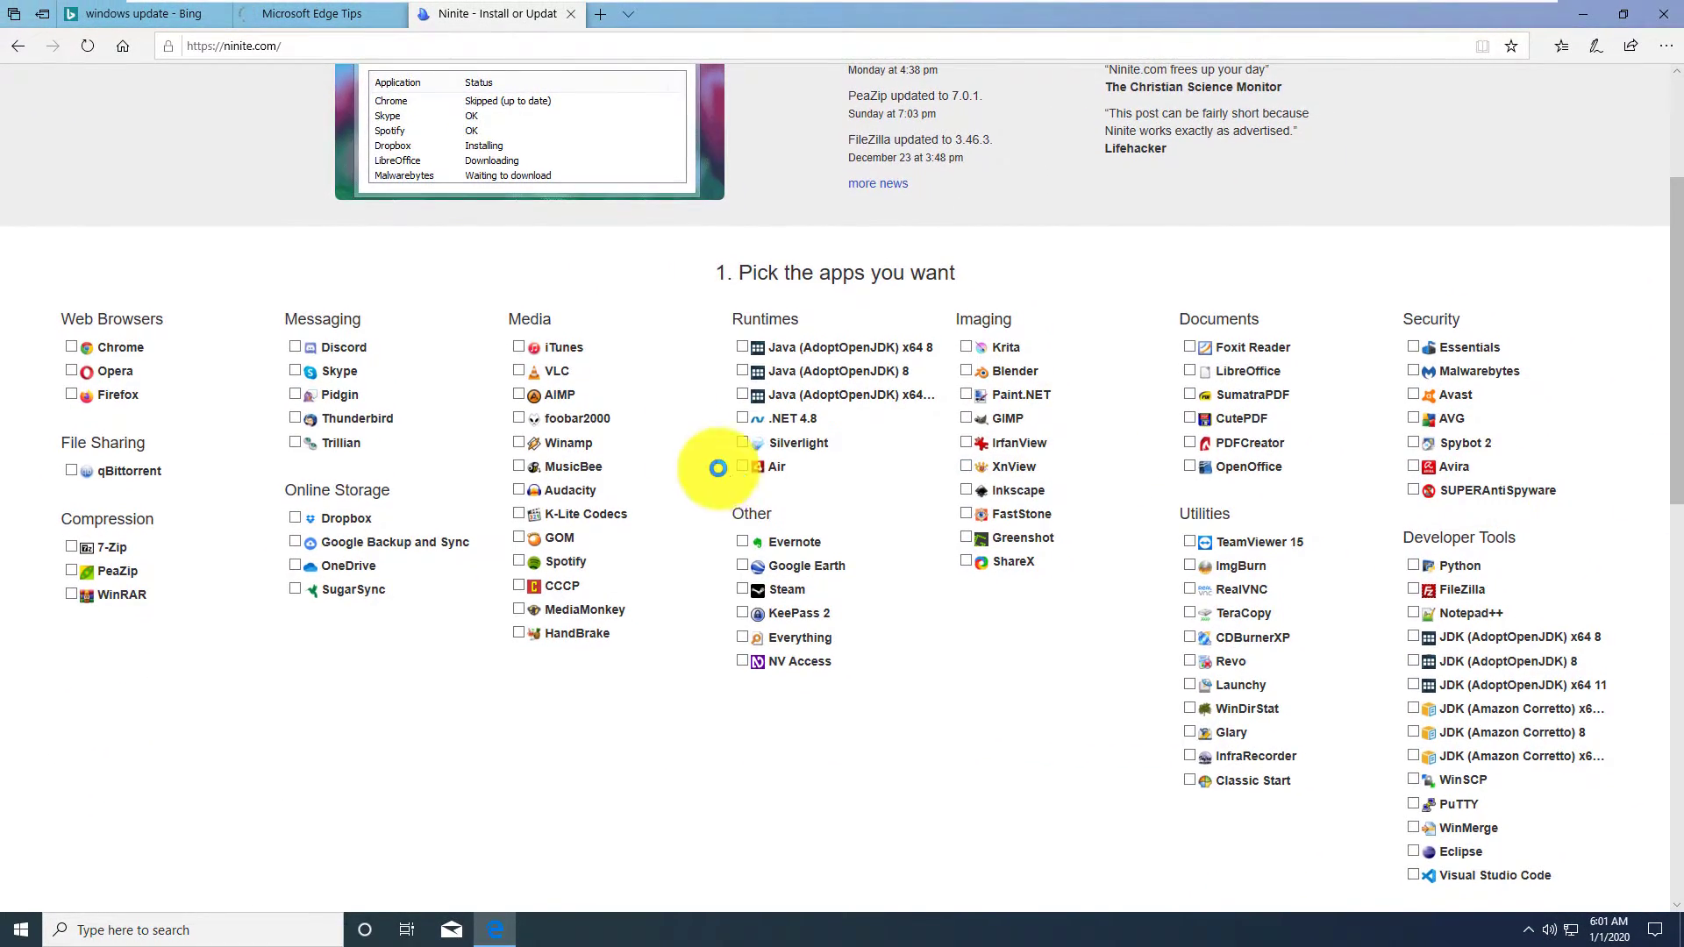
pyautogui.click(780, 474)
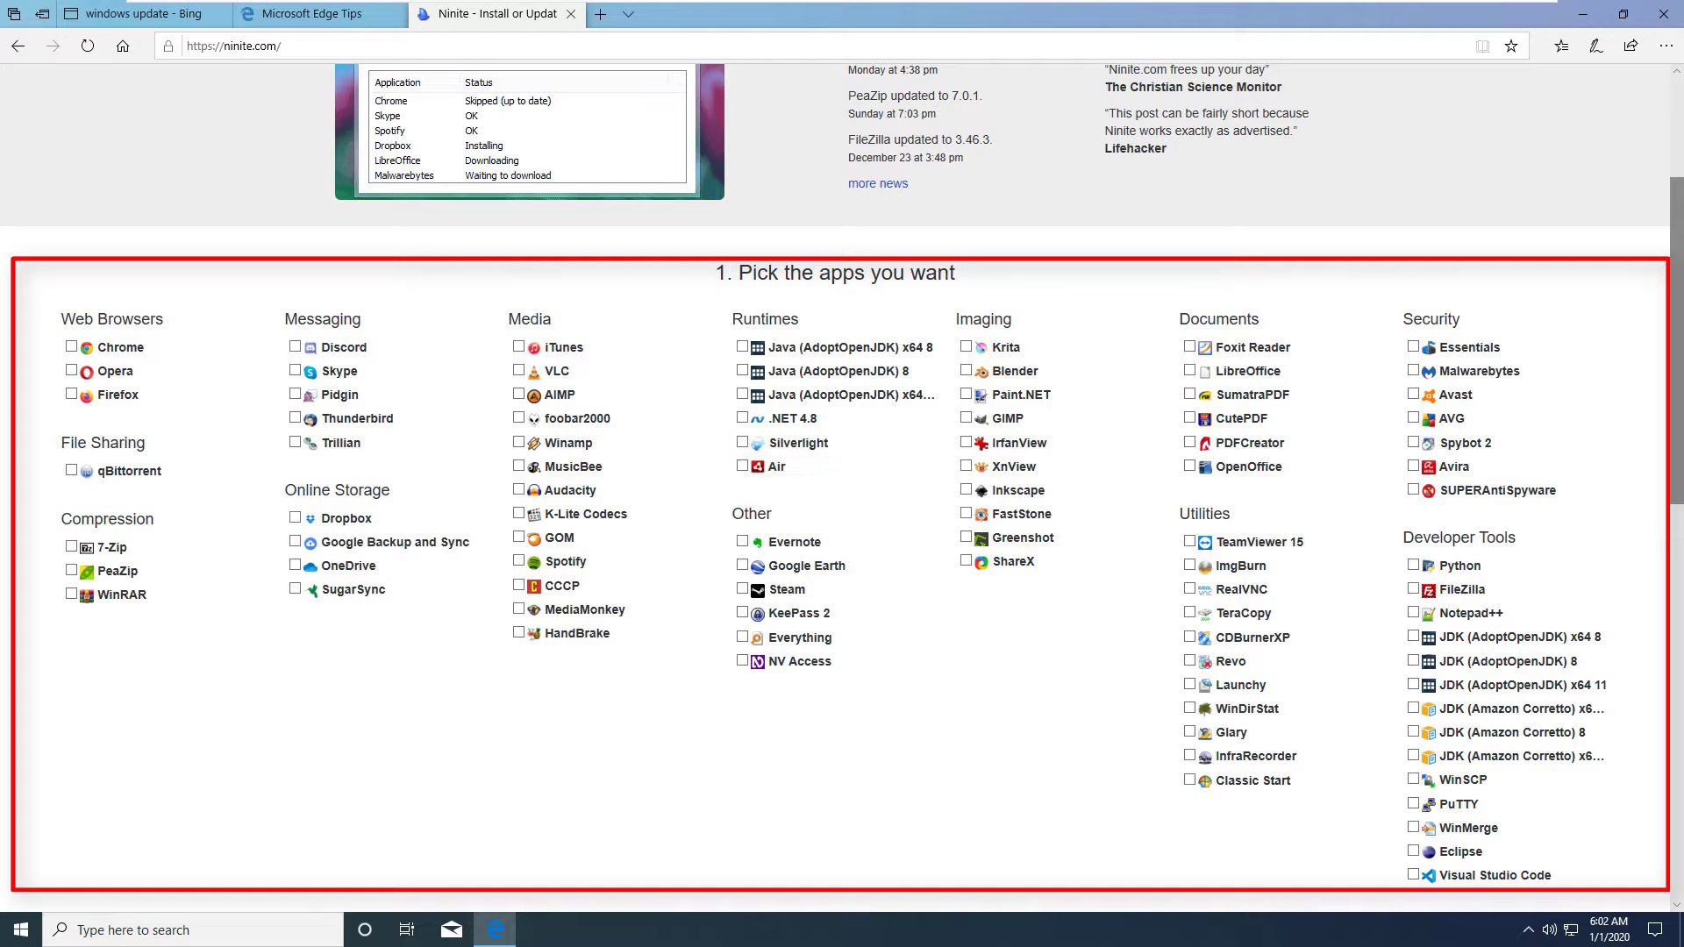
pyautogui.click(71, 347)
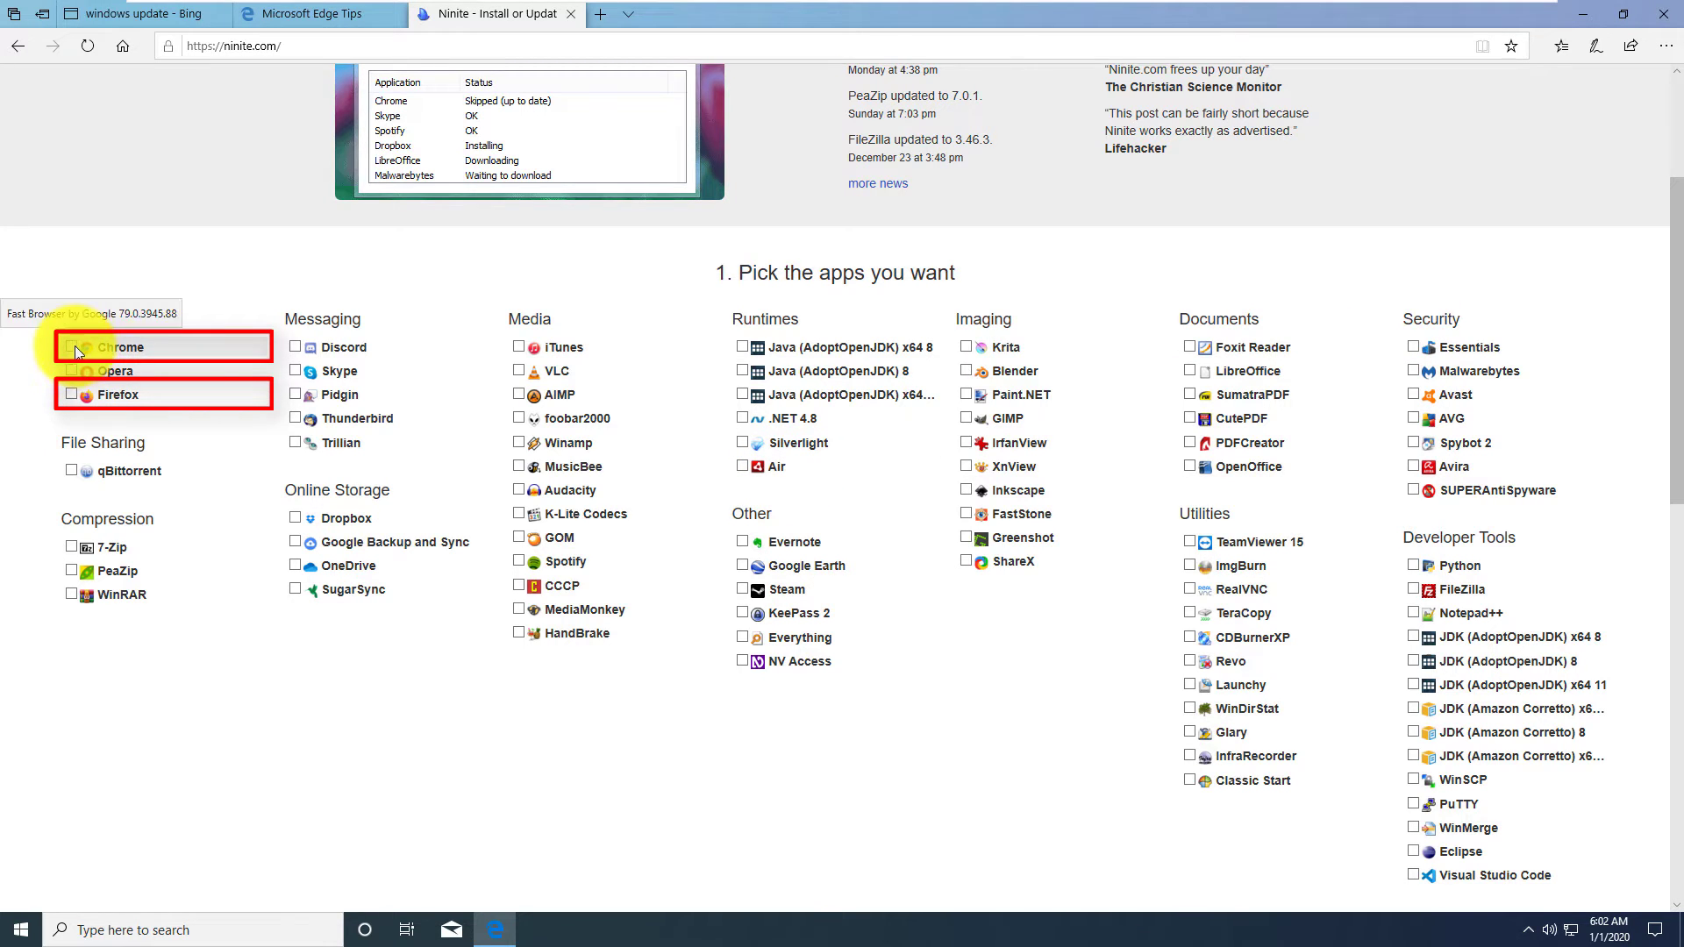
pyautogui.click(71, 395)
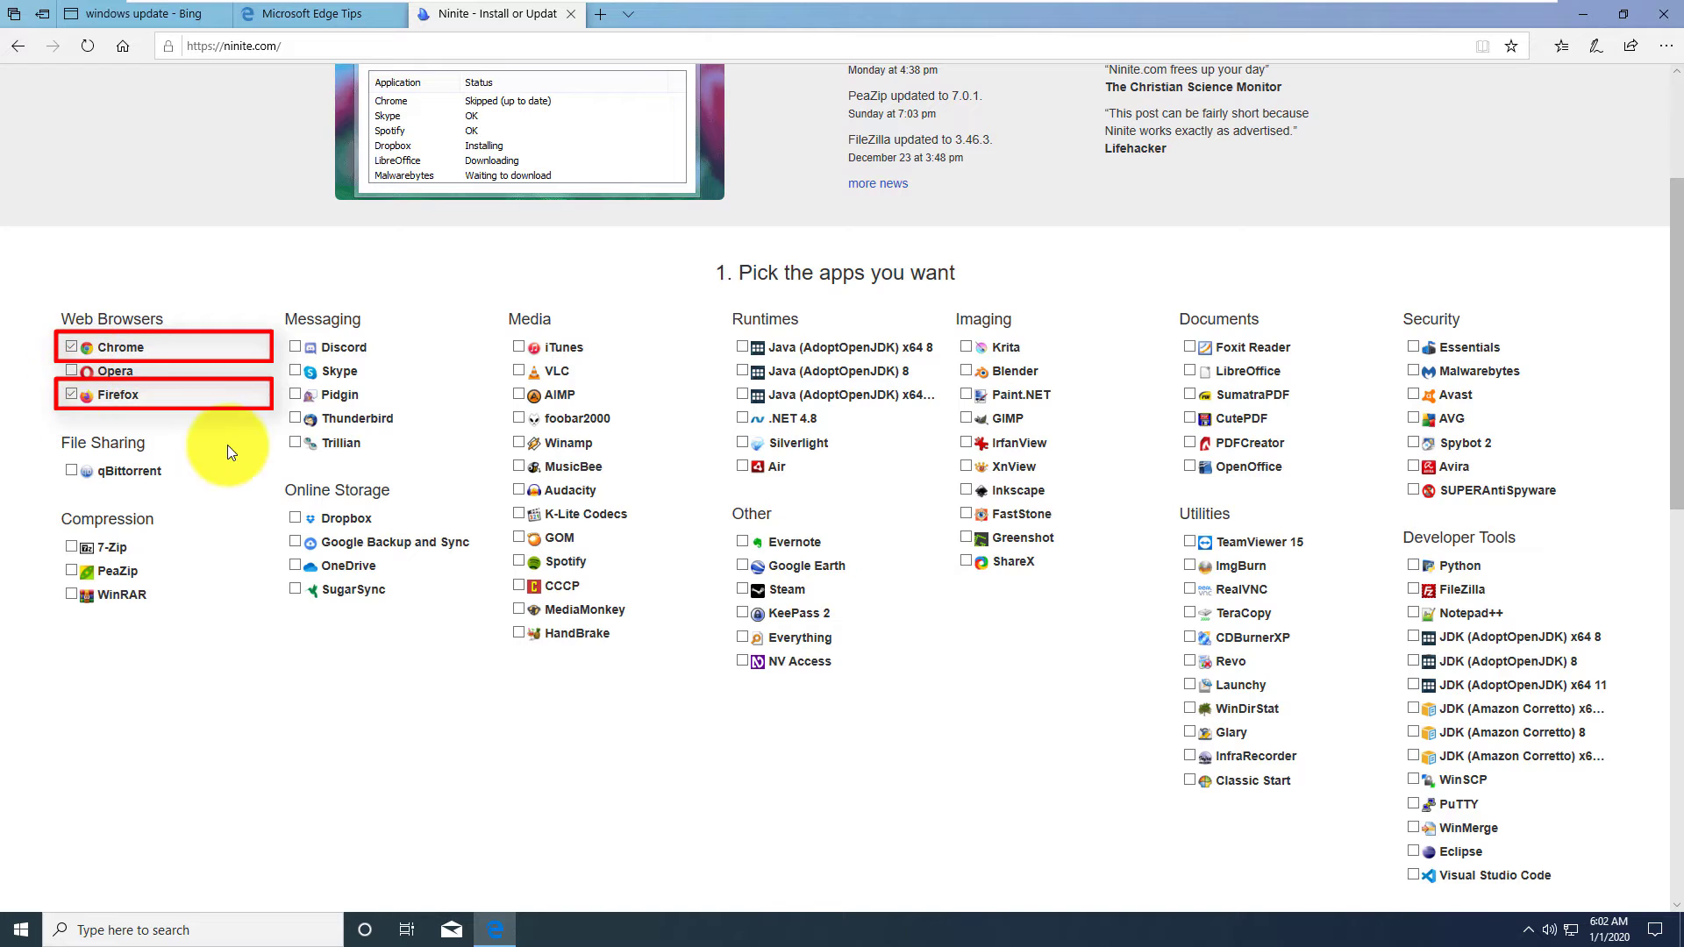
pyautogui.click(70, 546)
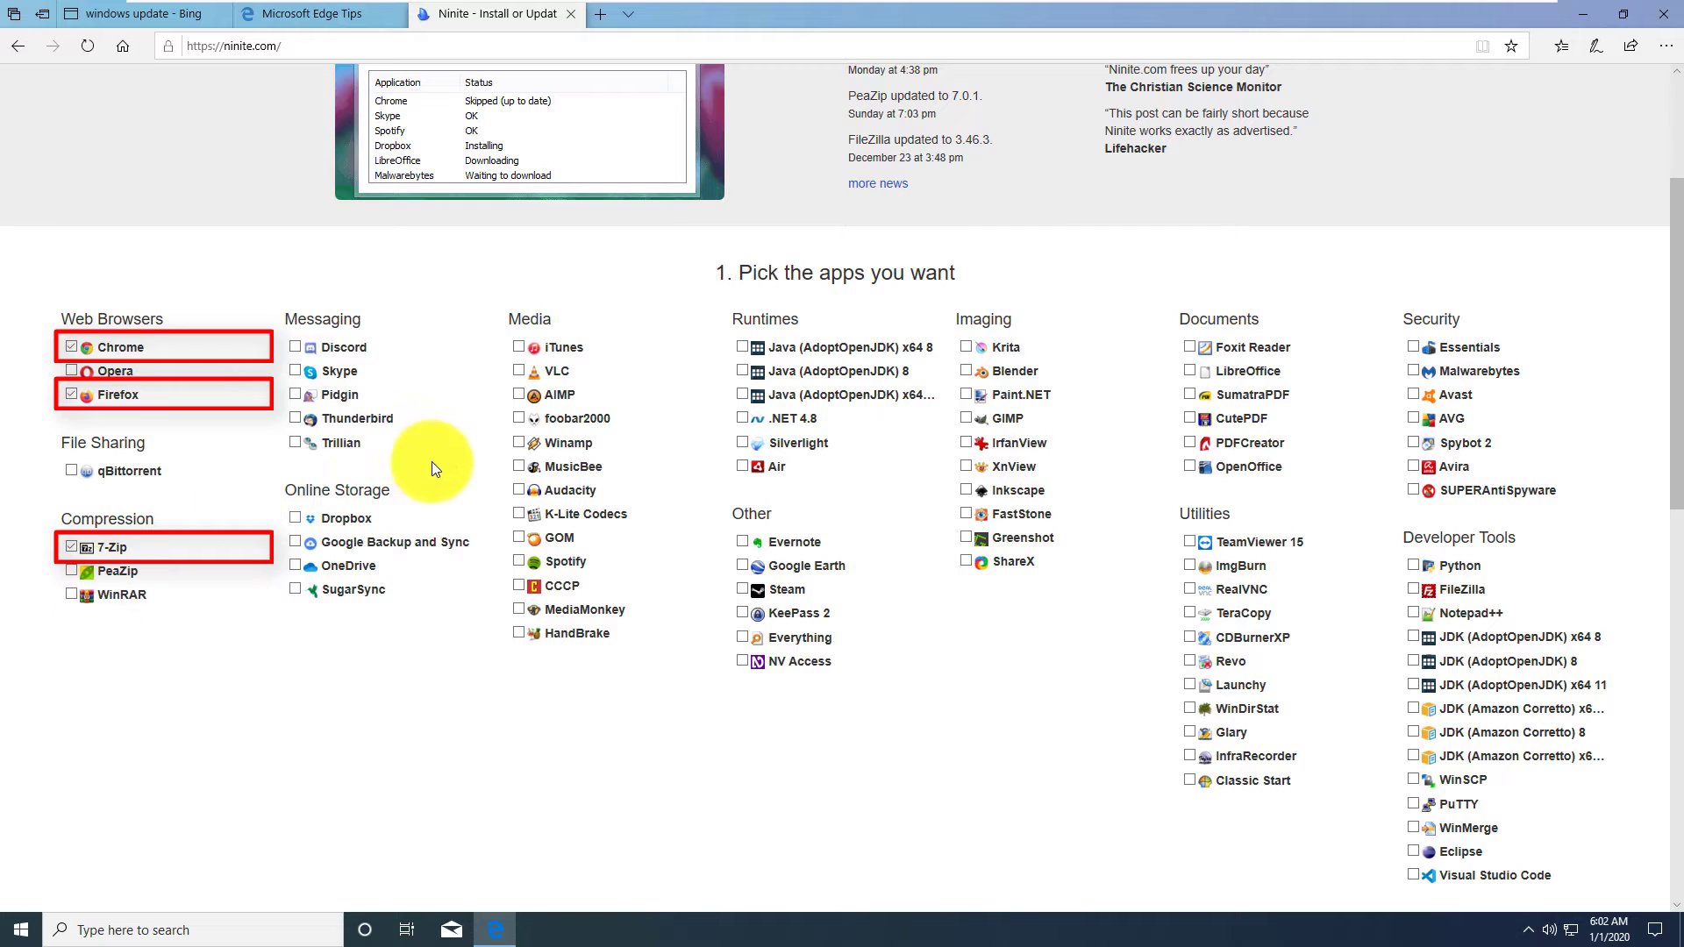
pyautogui.click(517, 372)
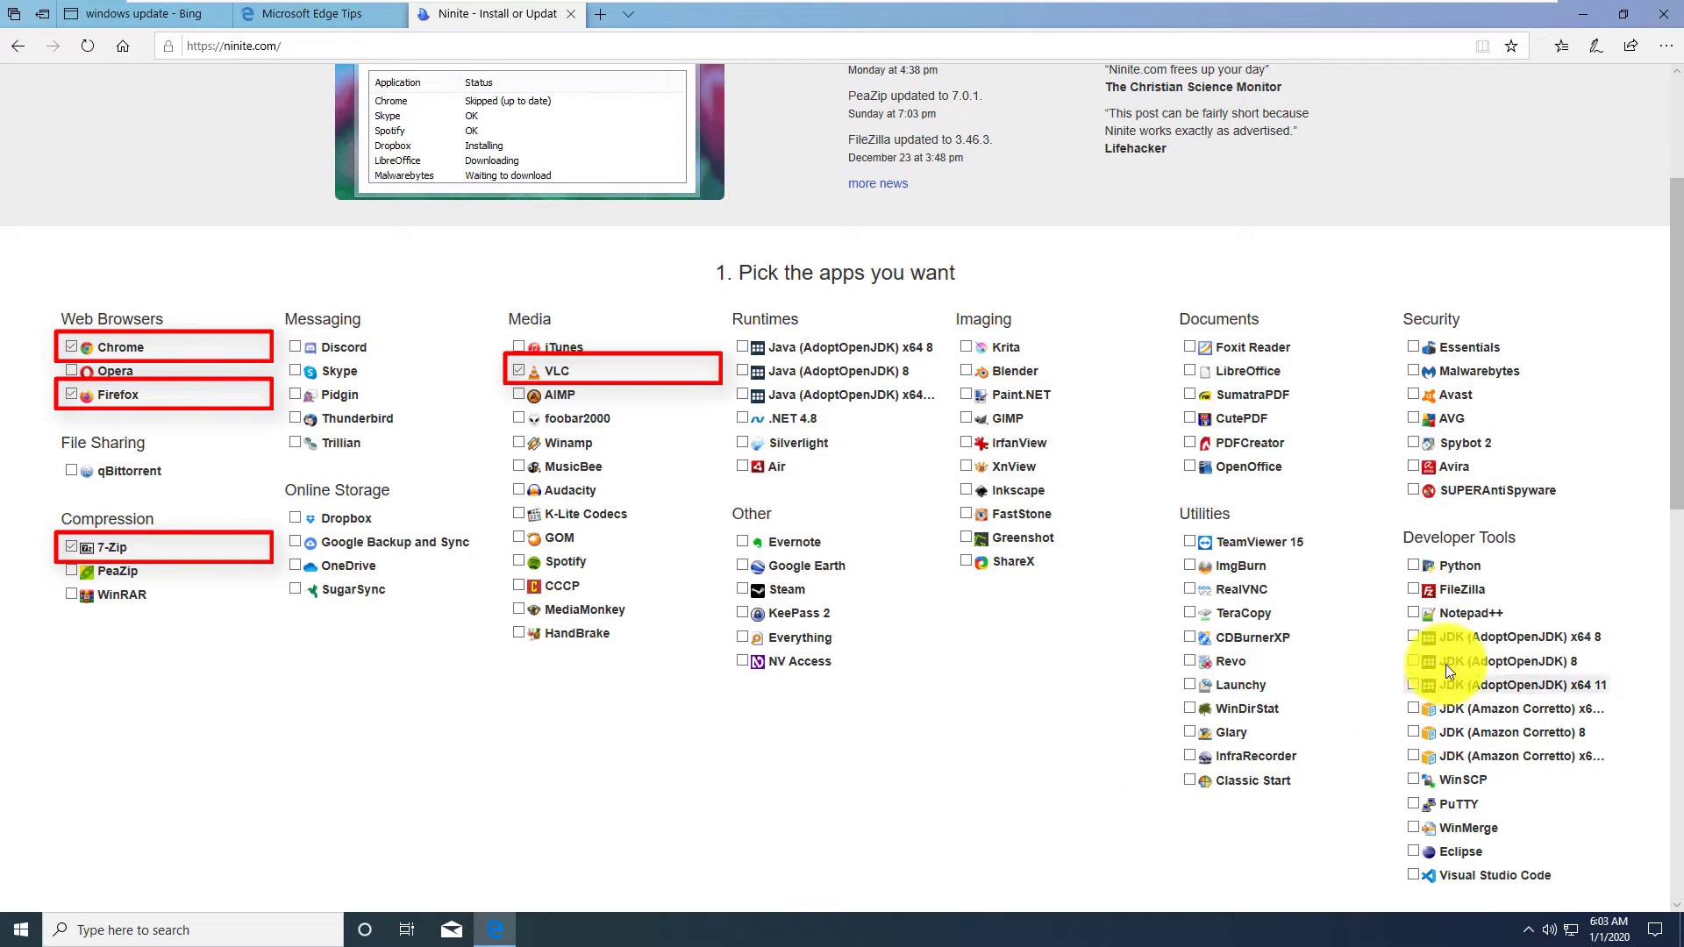
pyautogui.click(1414, 614)
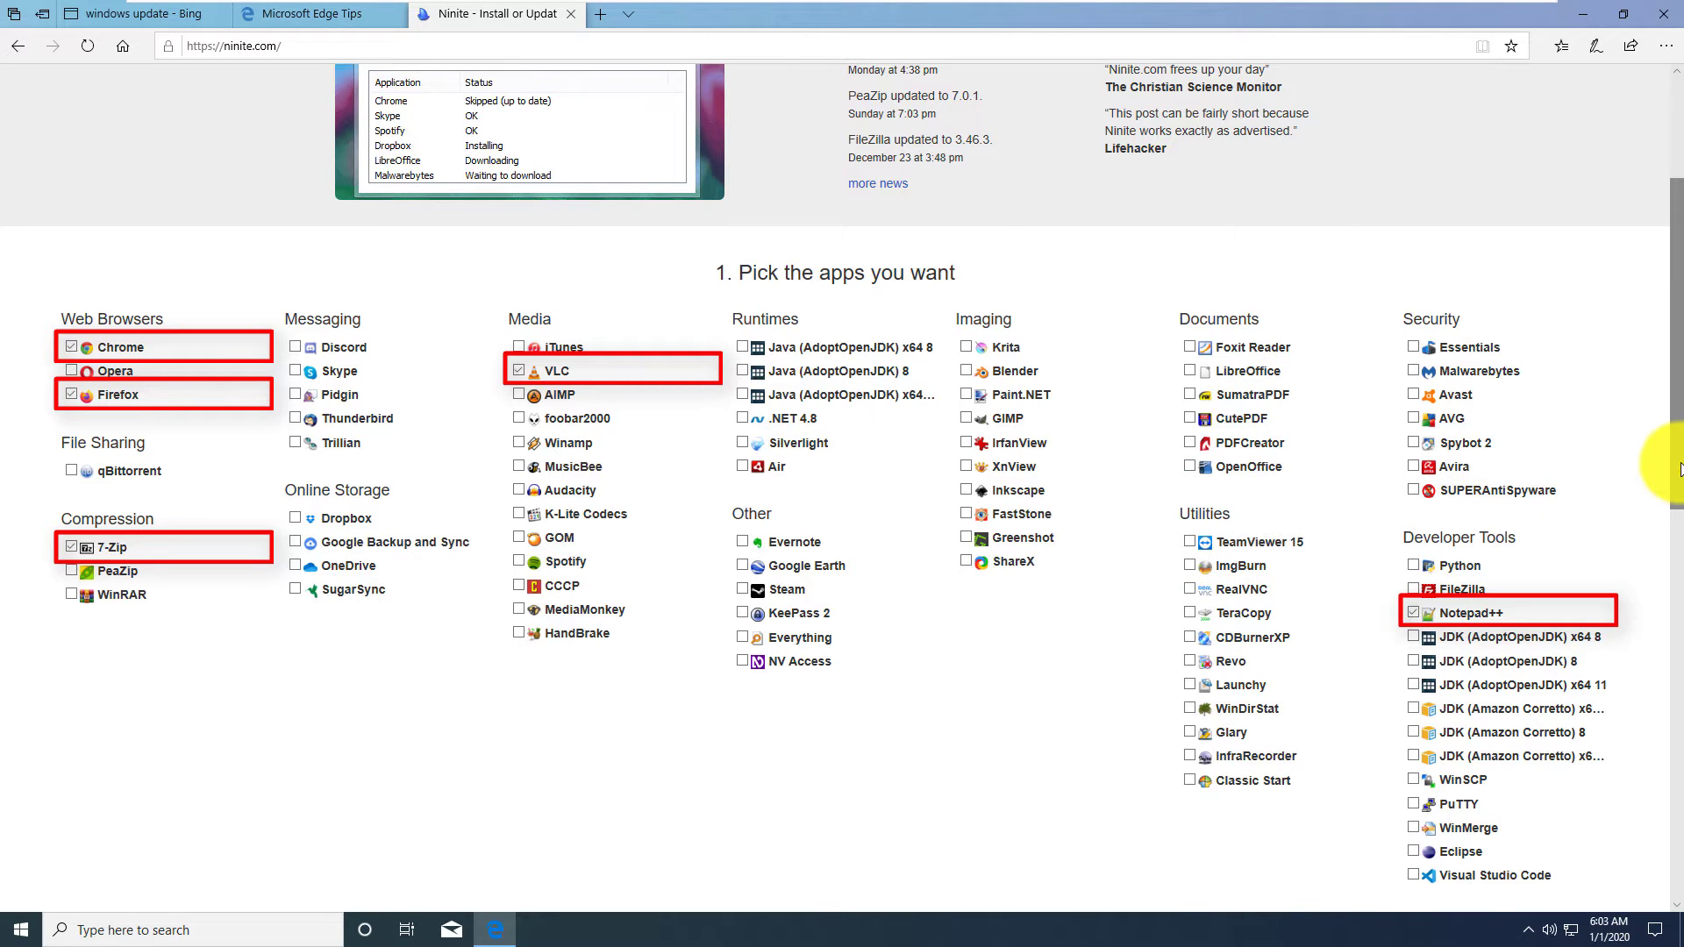
# - Request the custom Ninite installer for the selected apps
pyautogui.moveTo(1675, 465); pyautogui.dragTo(1671, 361)
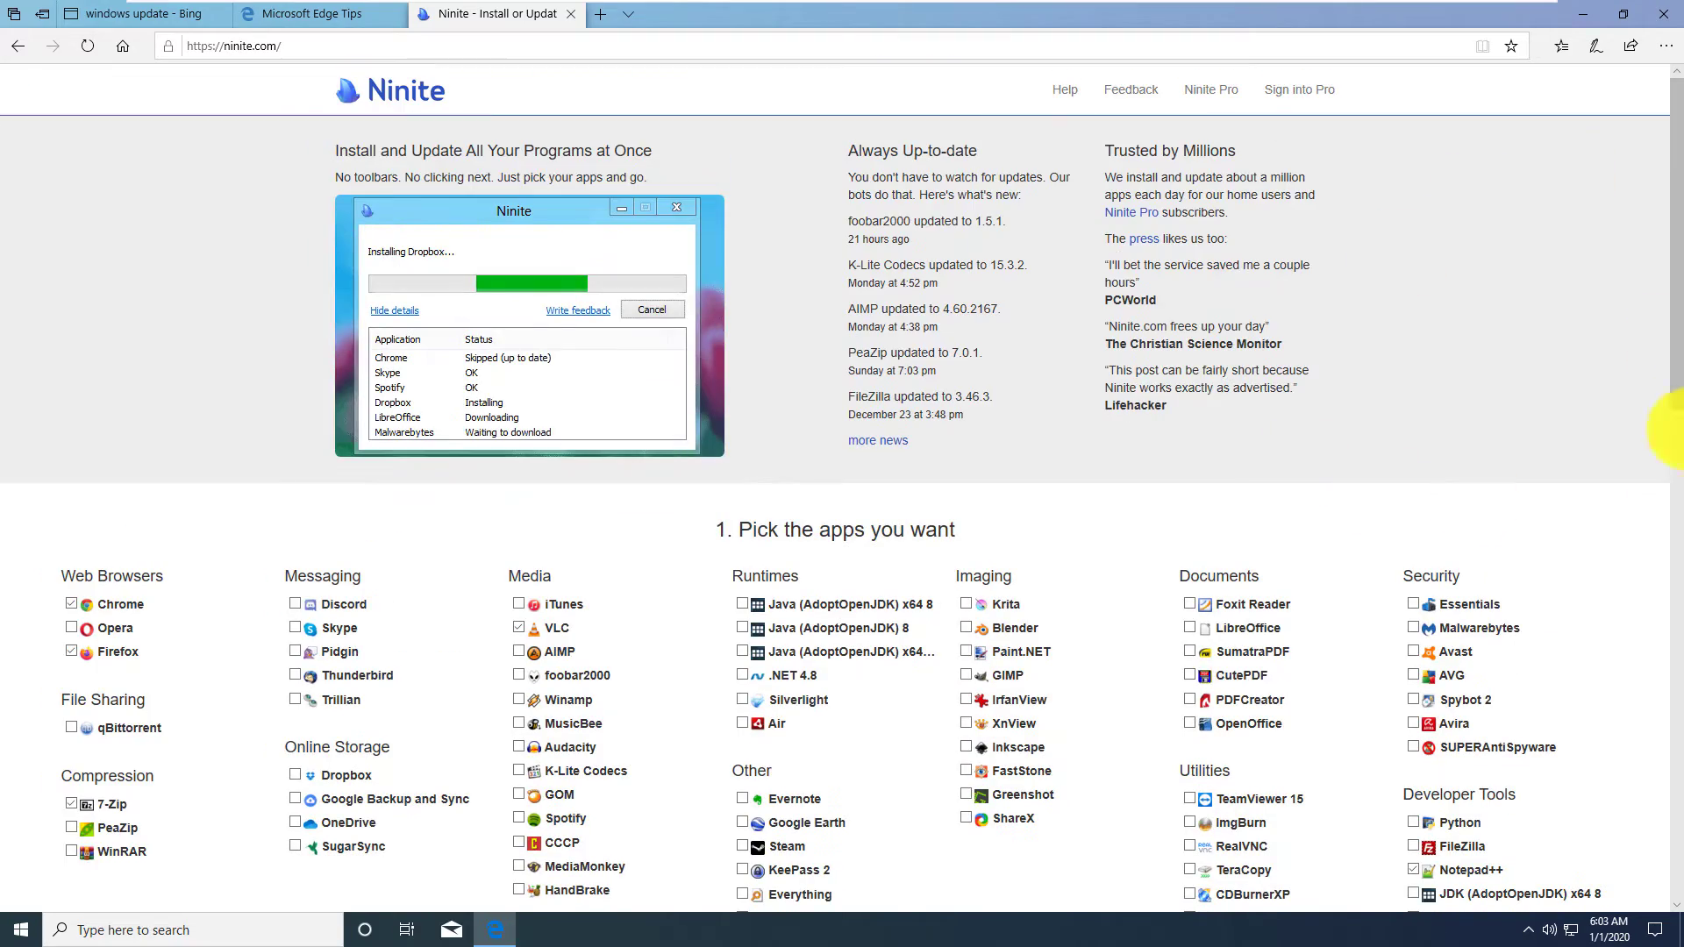
pyautogui.moveTo(1671, 339); pyautogui.dragTo(1655, 564)
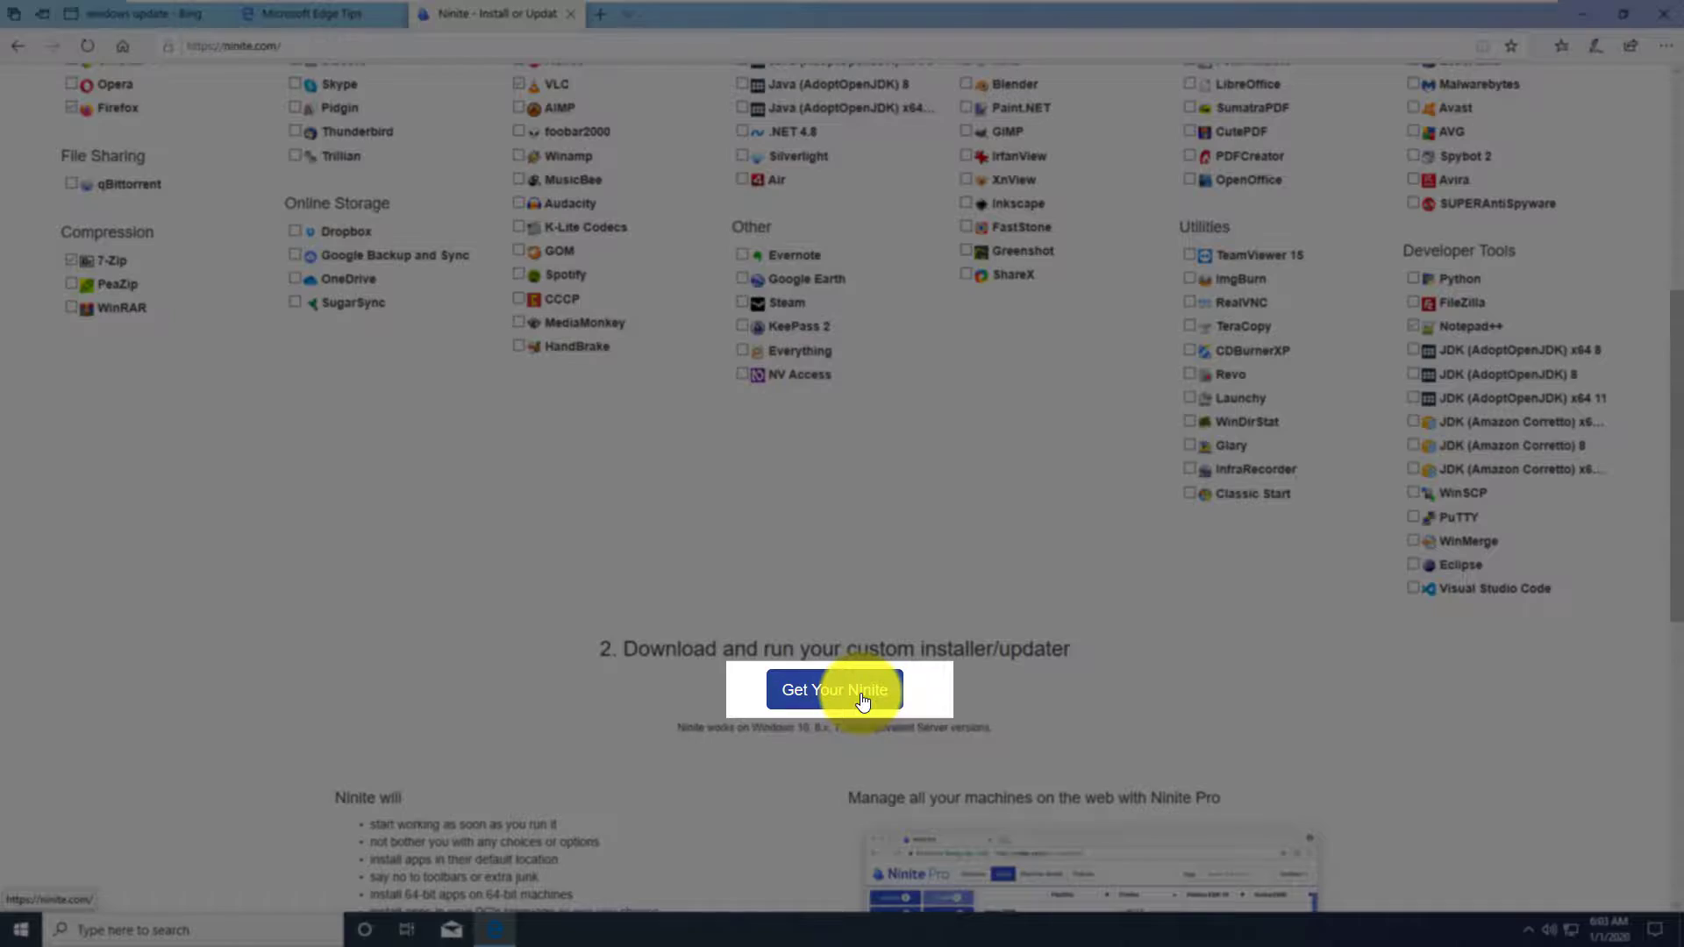
pyautogui.click(862, 693)
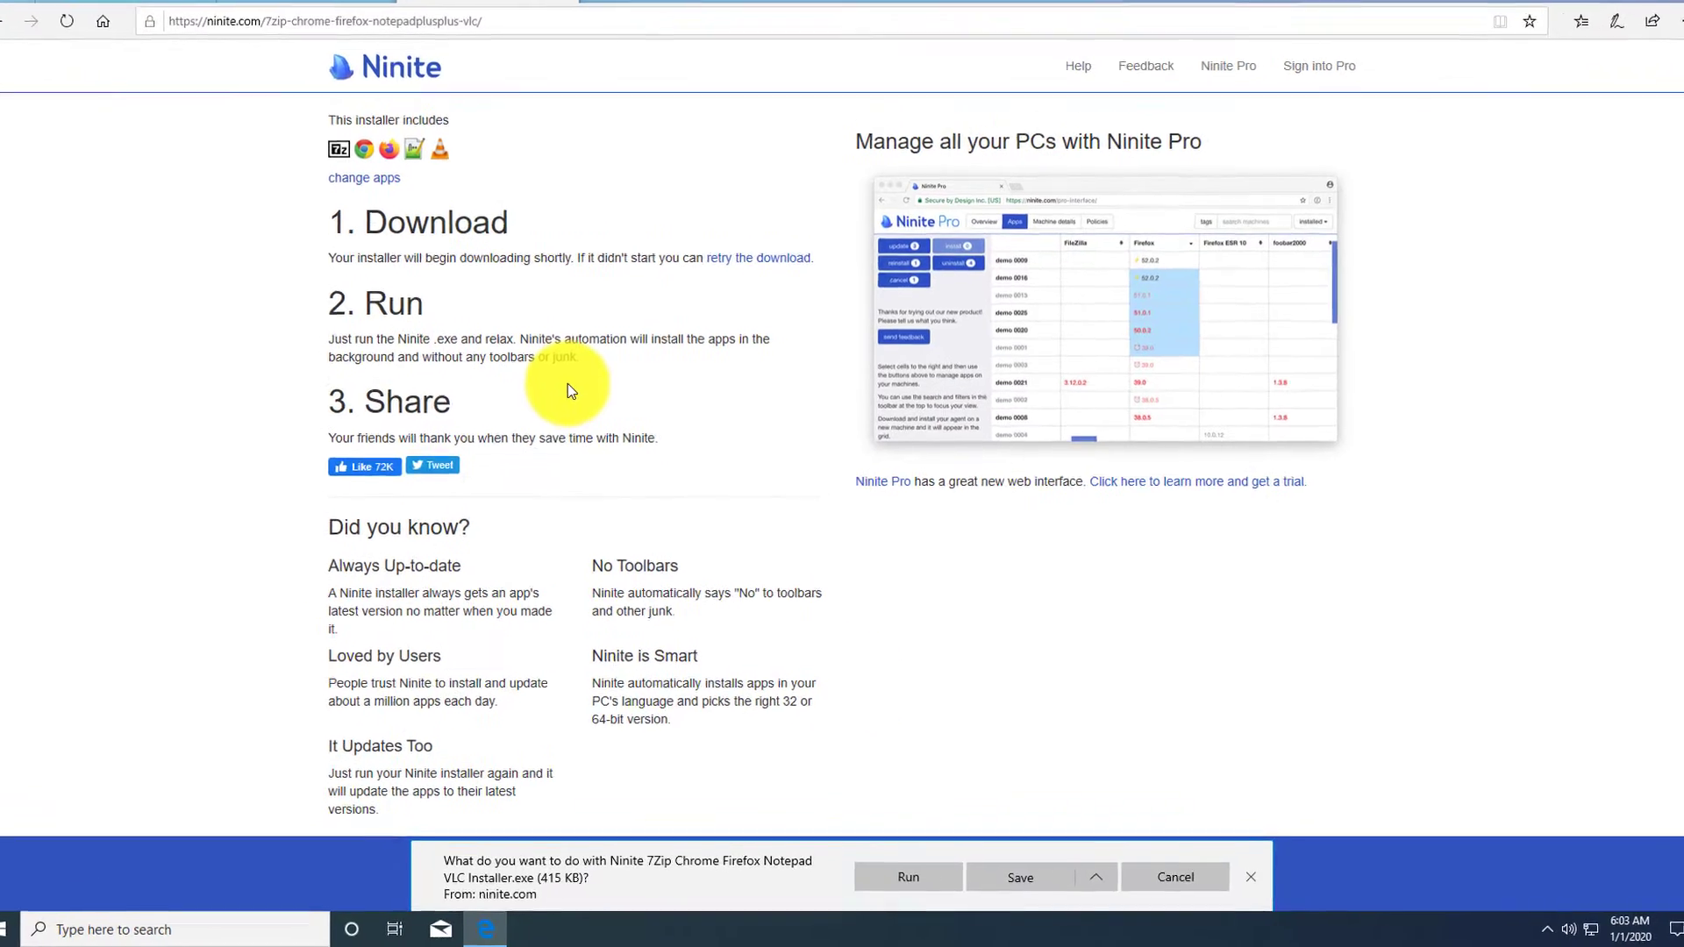
# - Run the Ninite installer, allow it to make changes to the device, and close it once all apps are installed
pyautogui.click(969, 855)
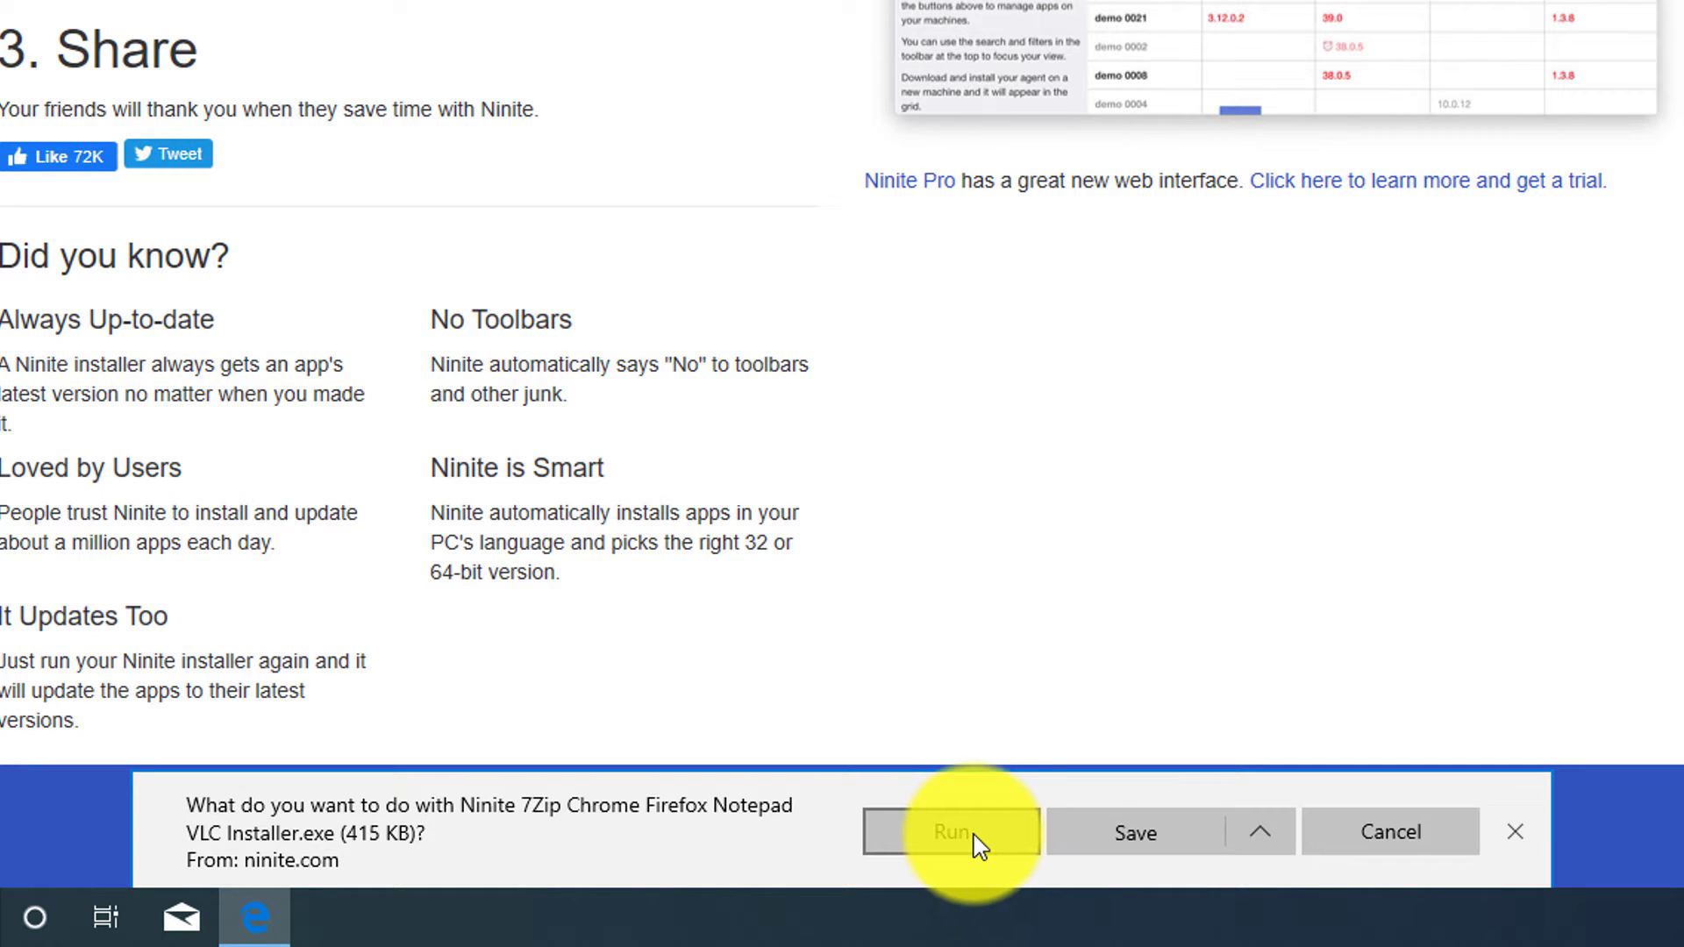
pyautogui.click(979, 850)
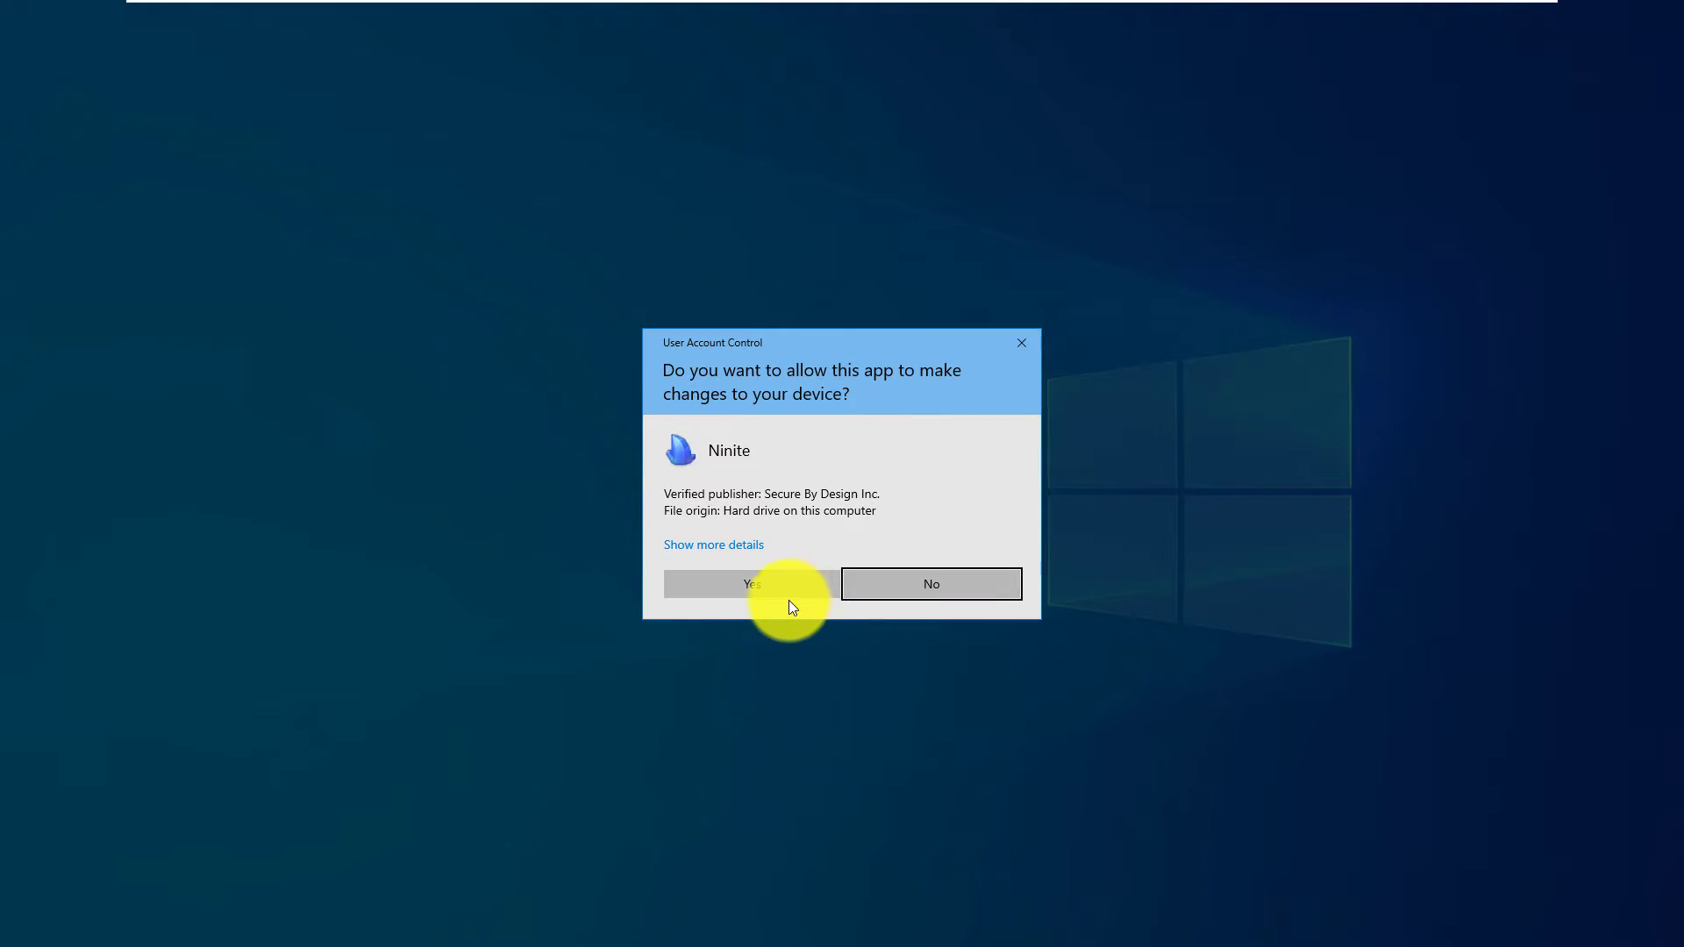
pyautogui.click(786, 597)
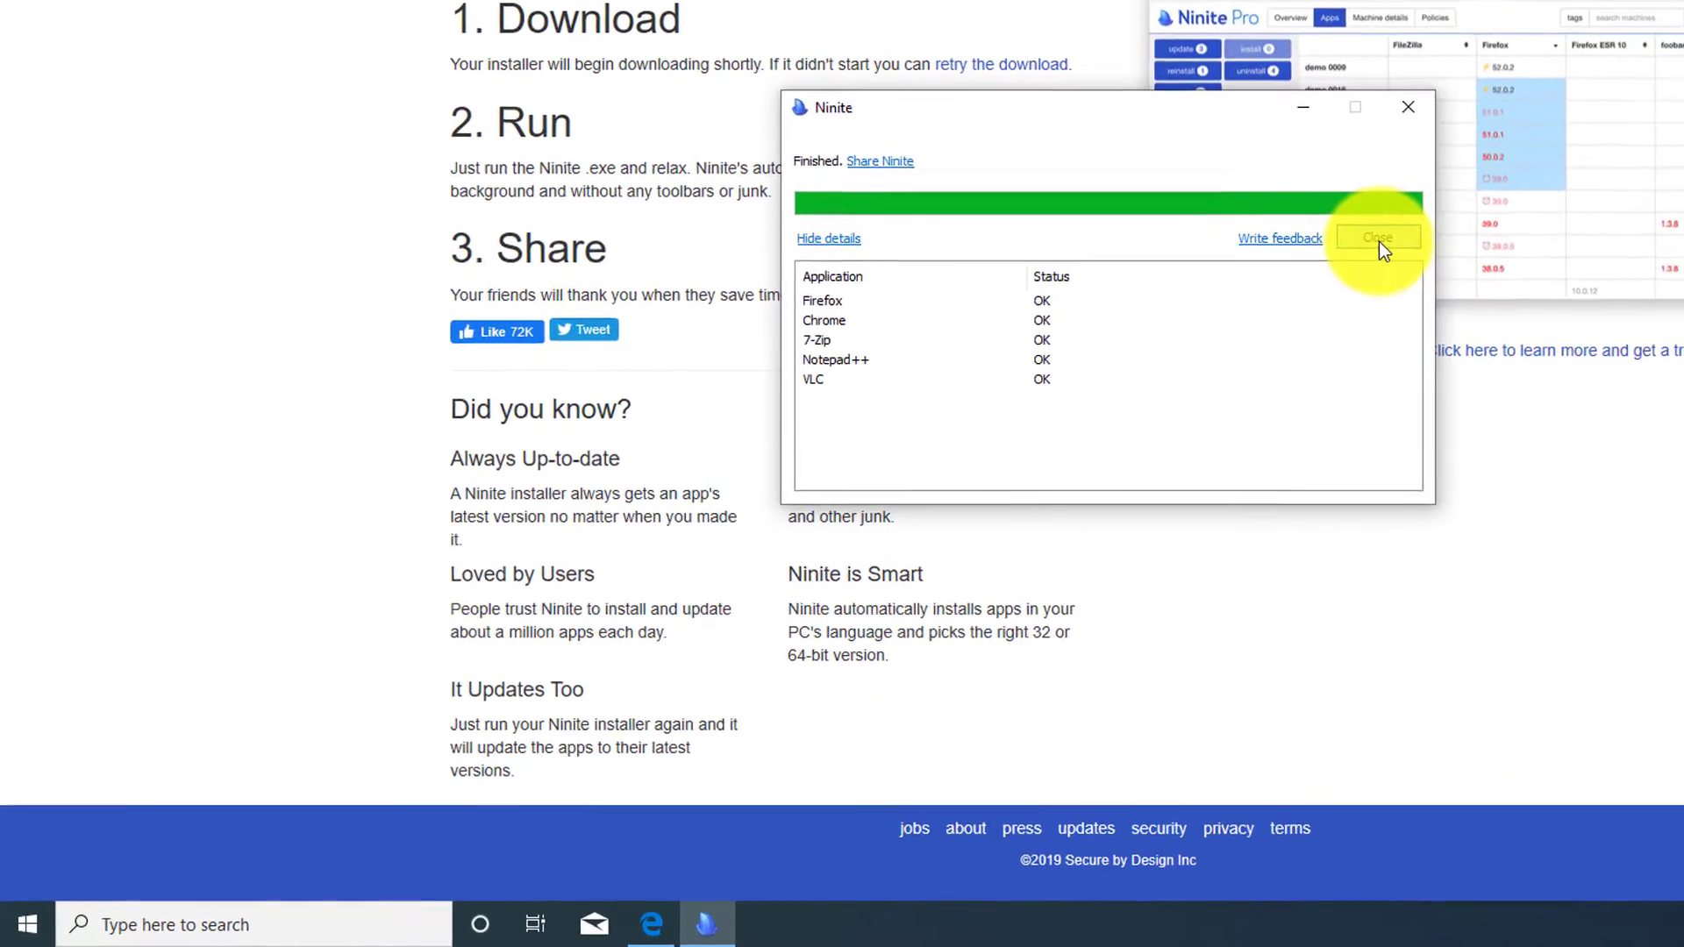
pyautogui.click(1379, 239)
# - Launch Google Chrome, pin it to the taskbar, and reopen it from there after closing its window
pyautogui.press('super')
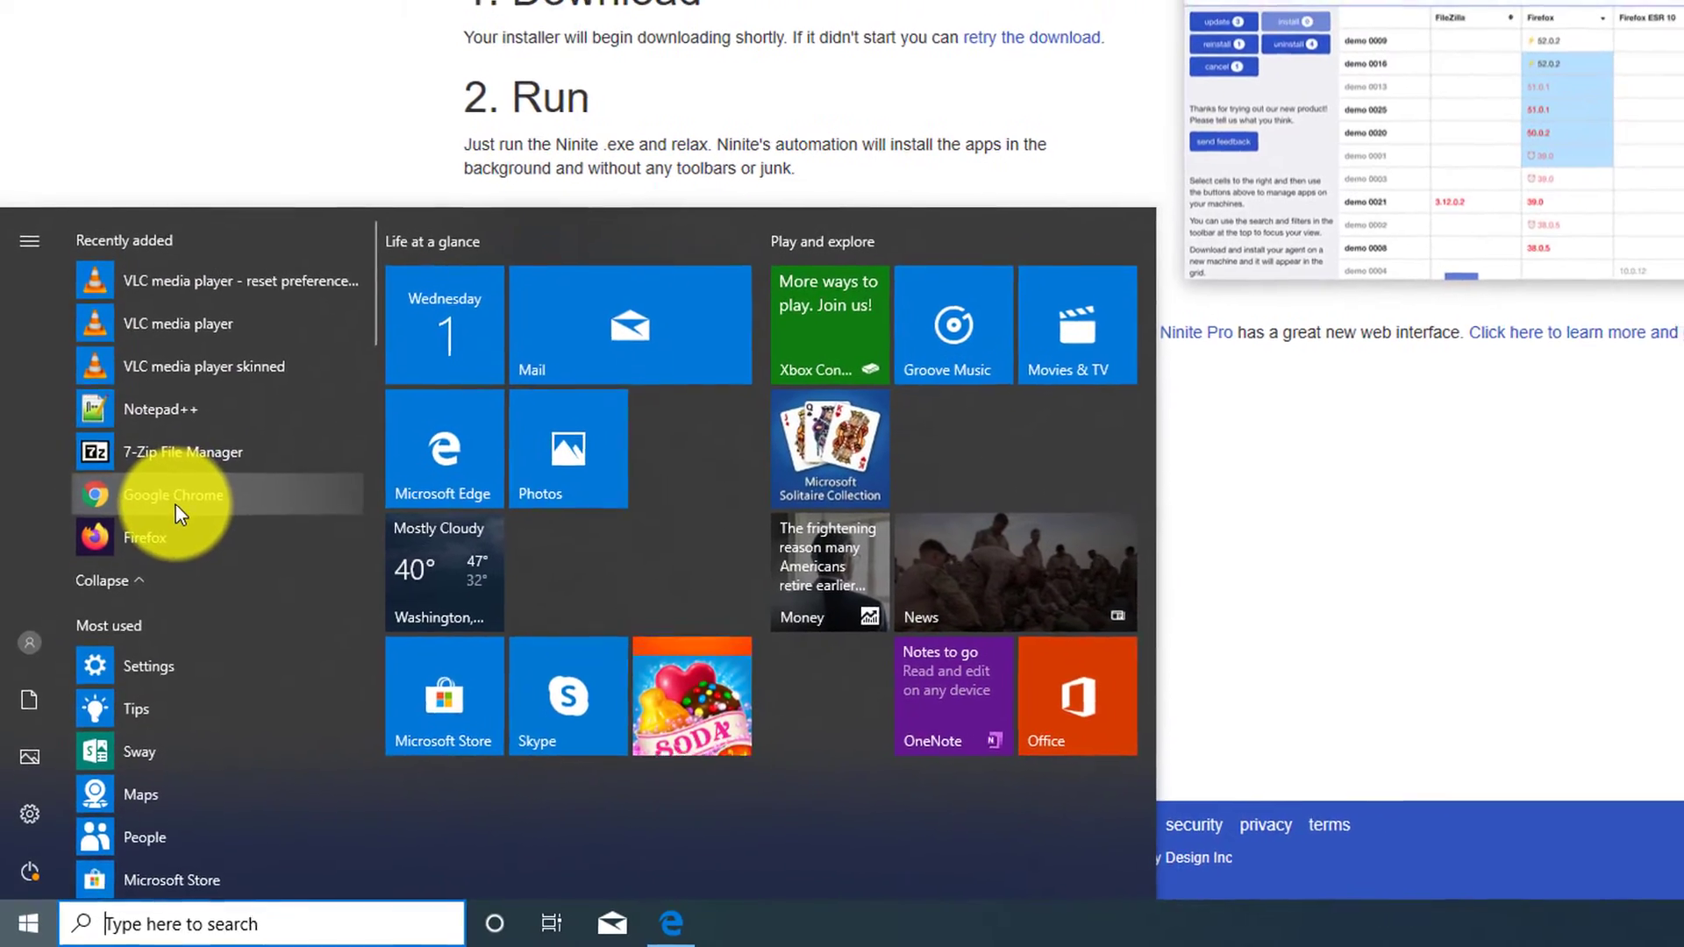
pyautogui.click(186, 487)
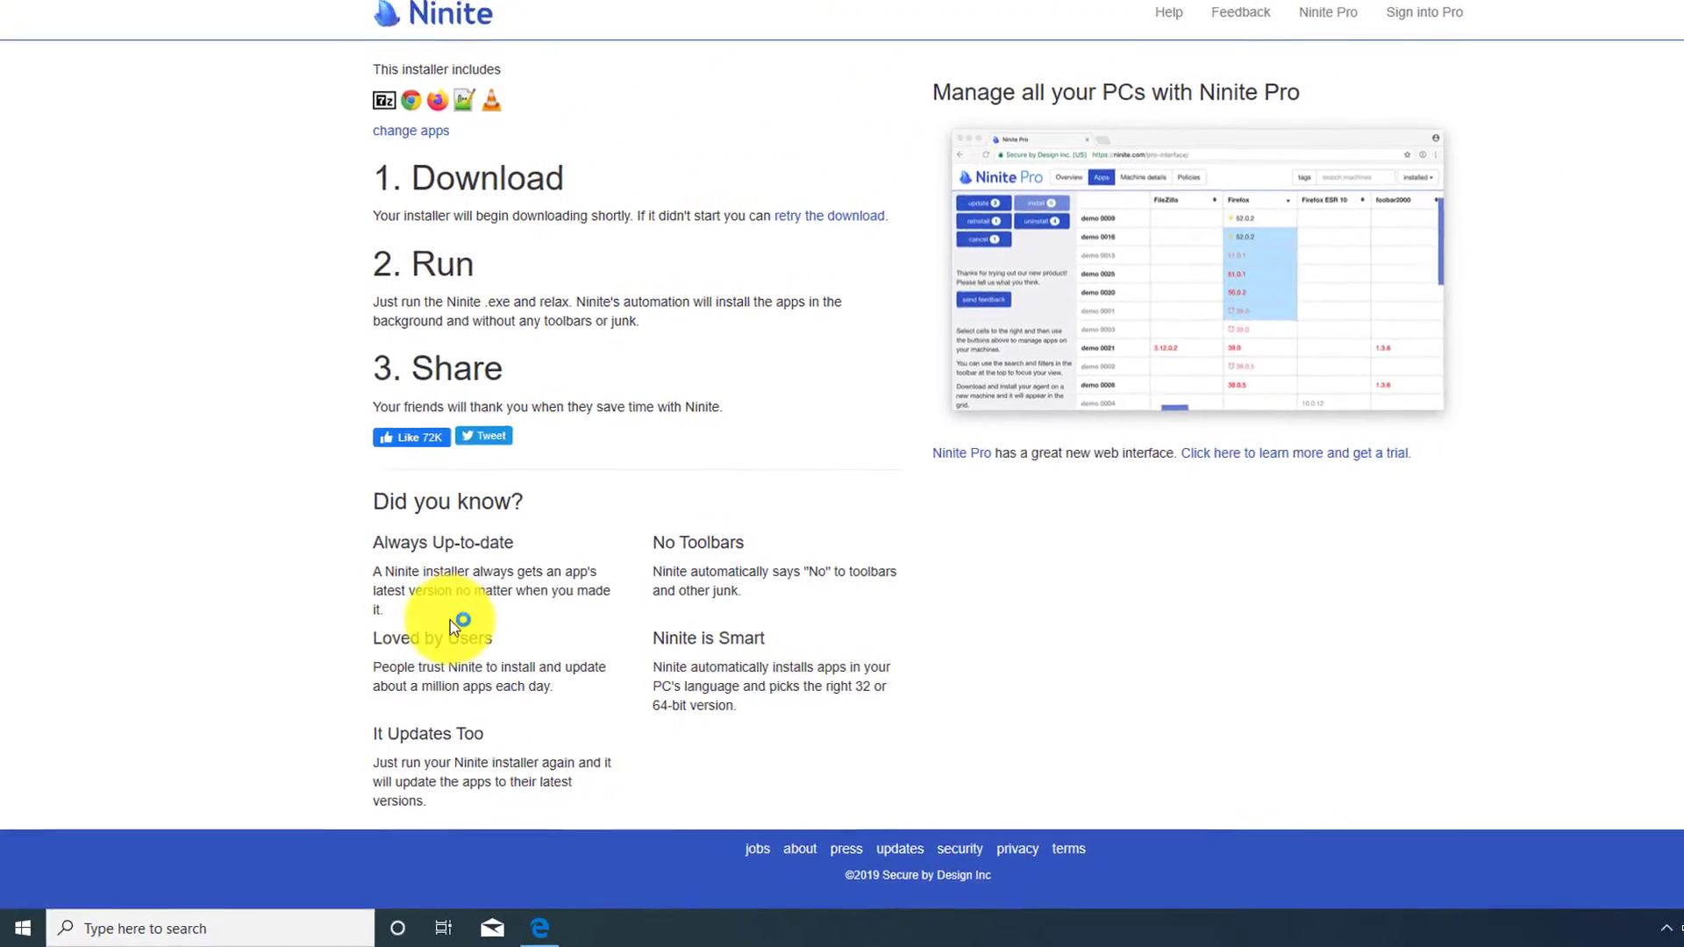
pyautogui.rightClick(544, 936)
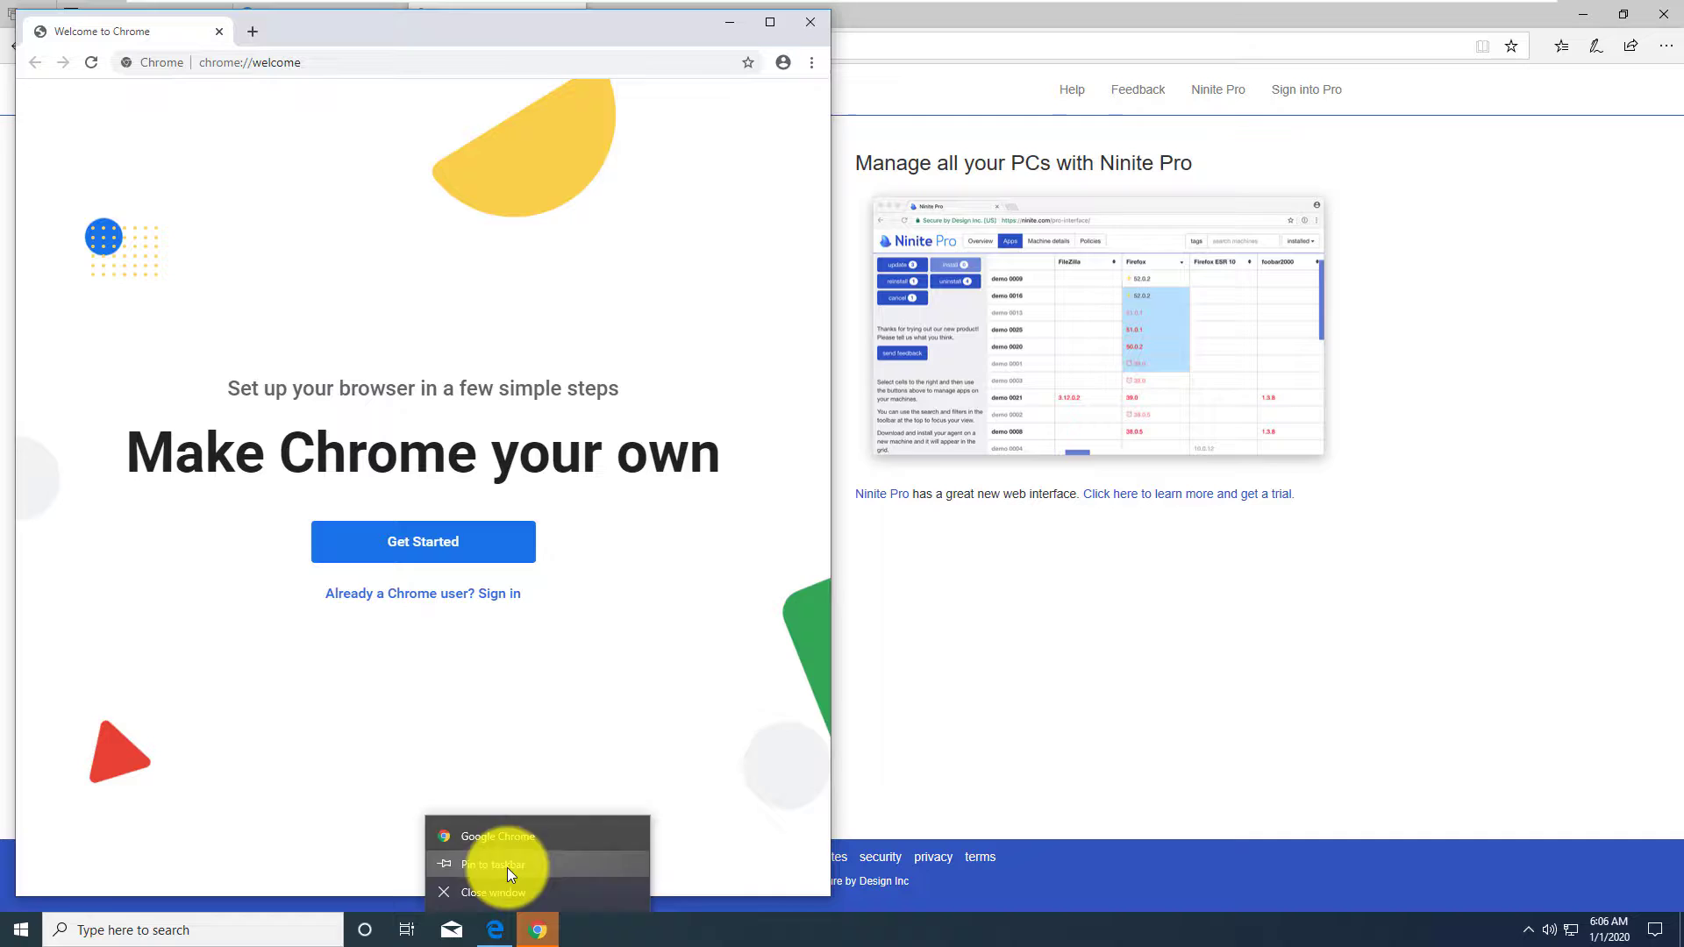
pyautogui.click(507, 866)
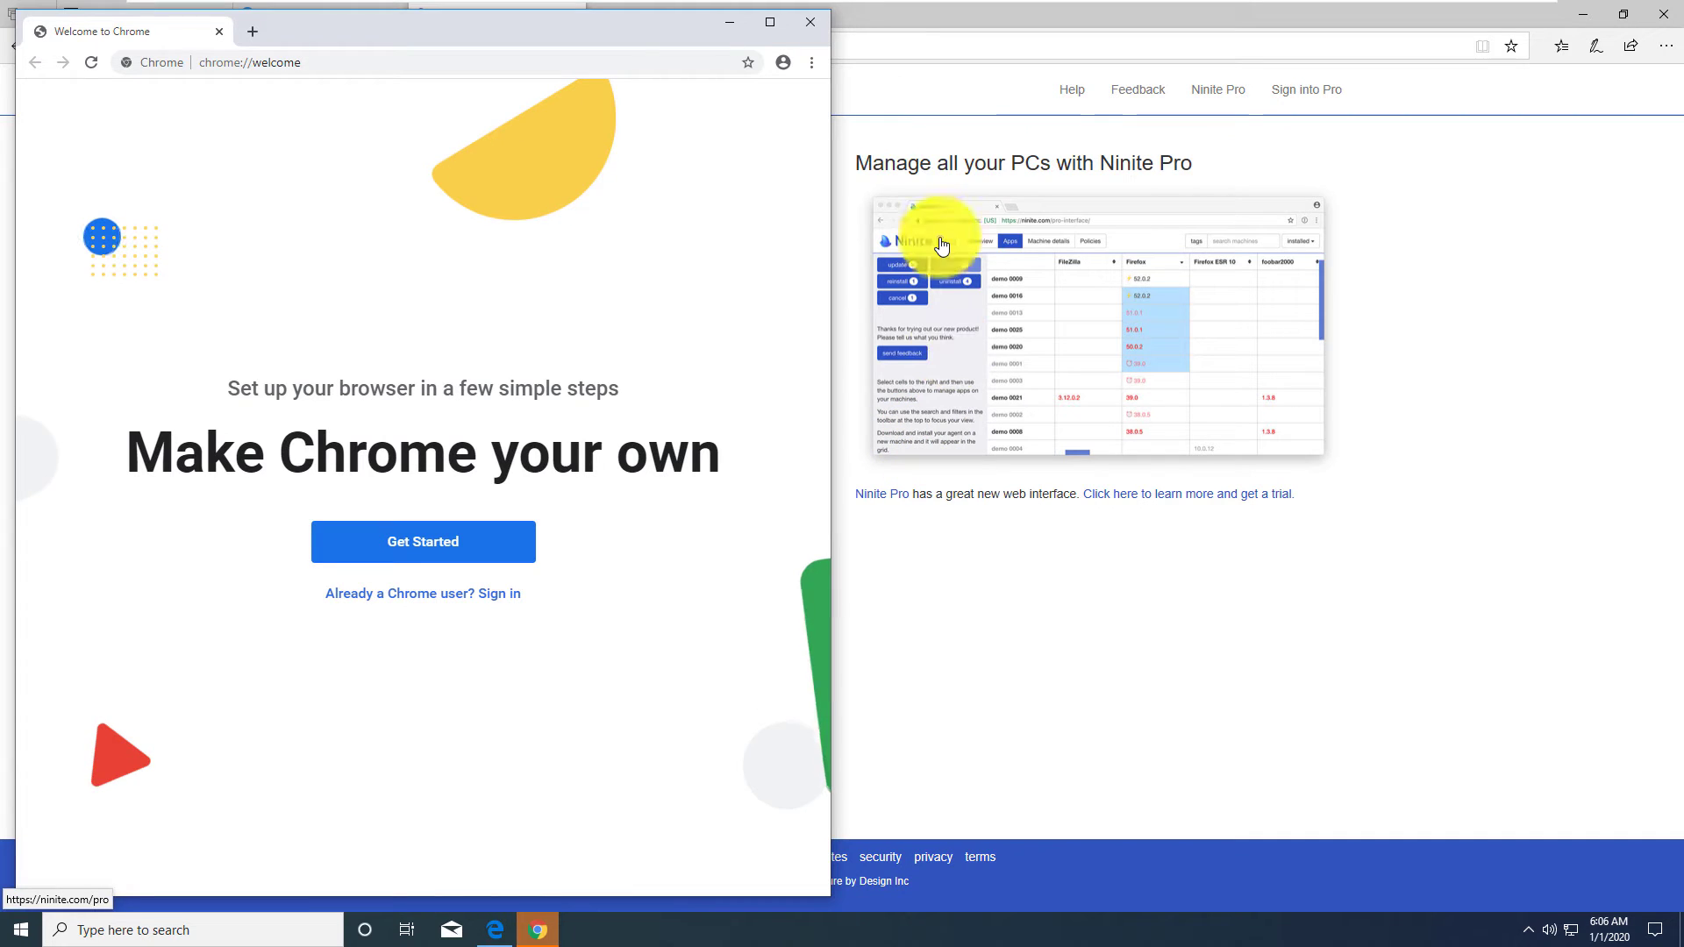
pyautogui.click(811, 21)
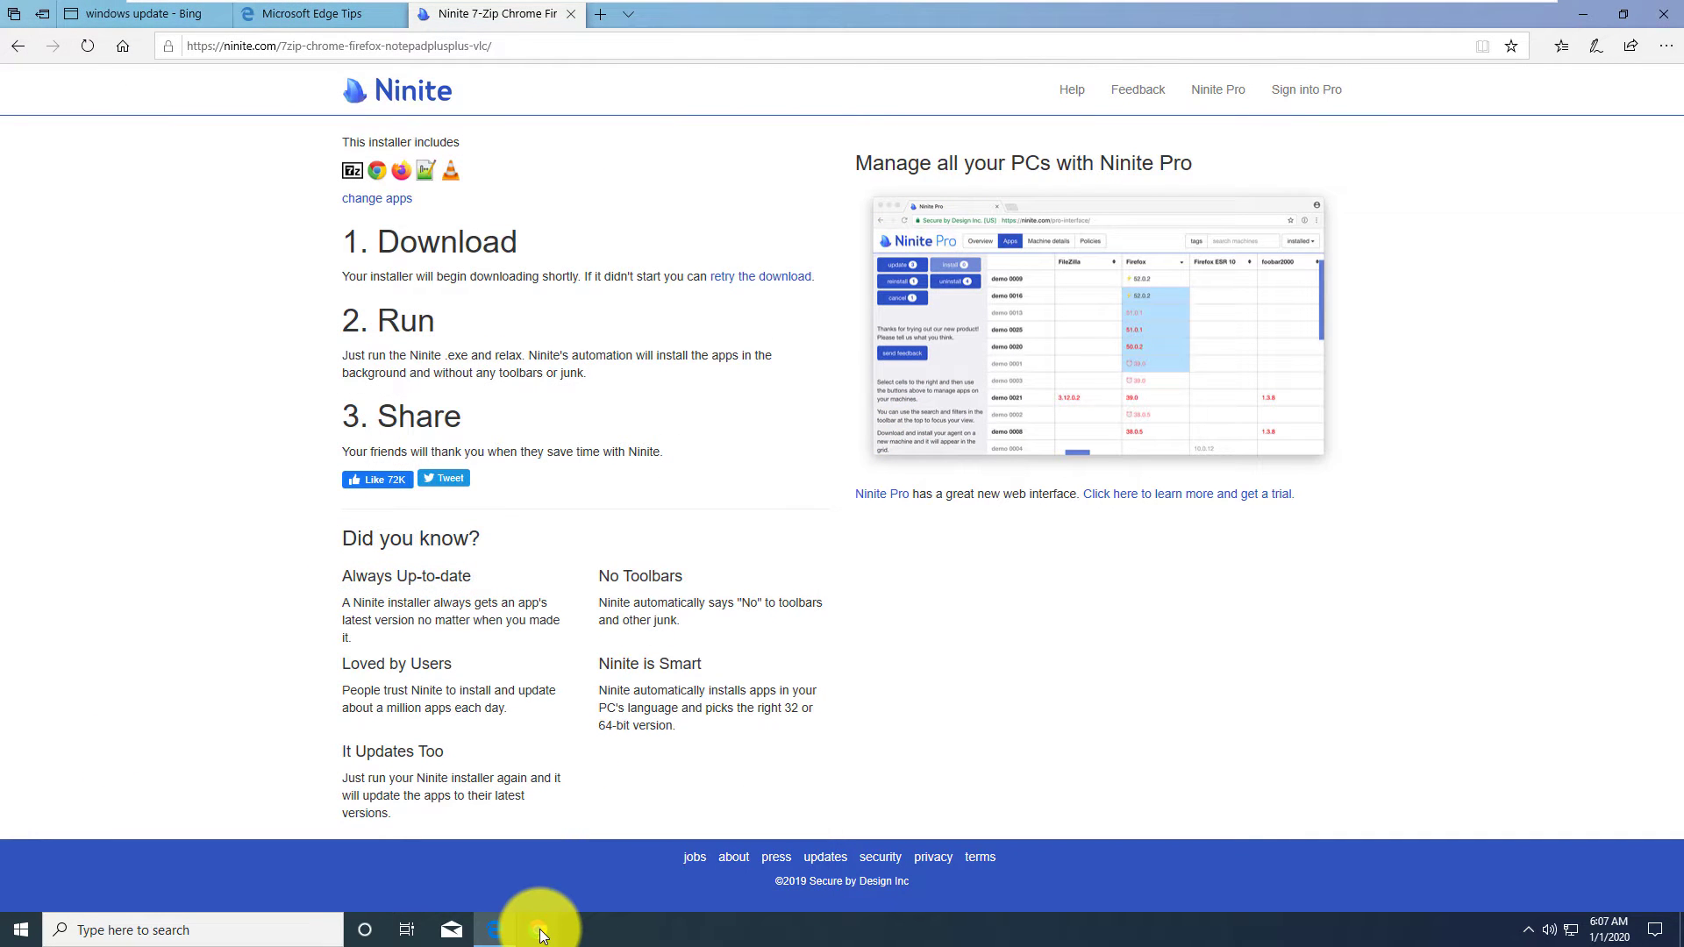
pyautogui.click(539, 932)
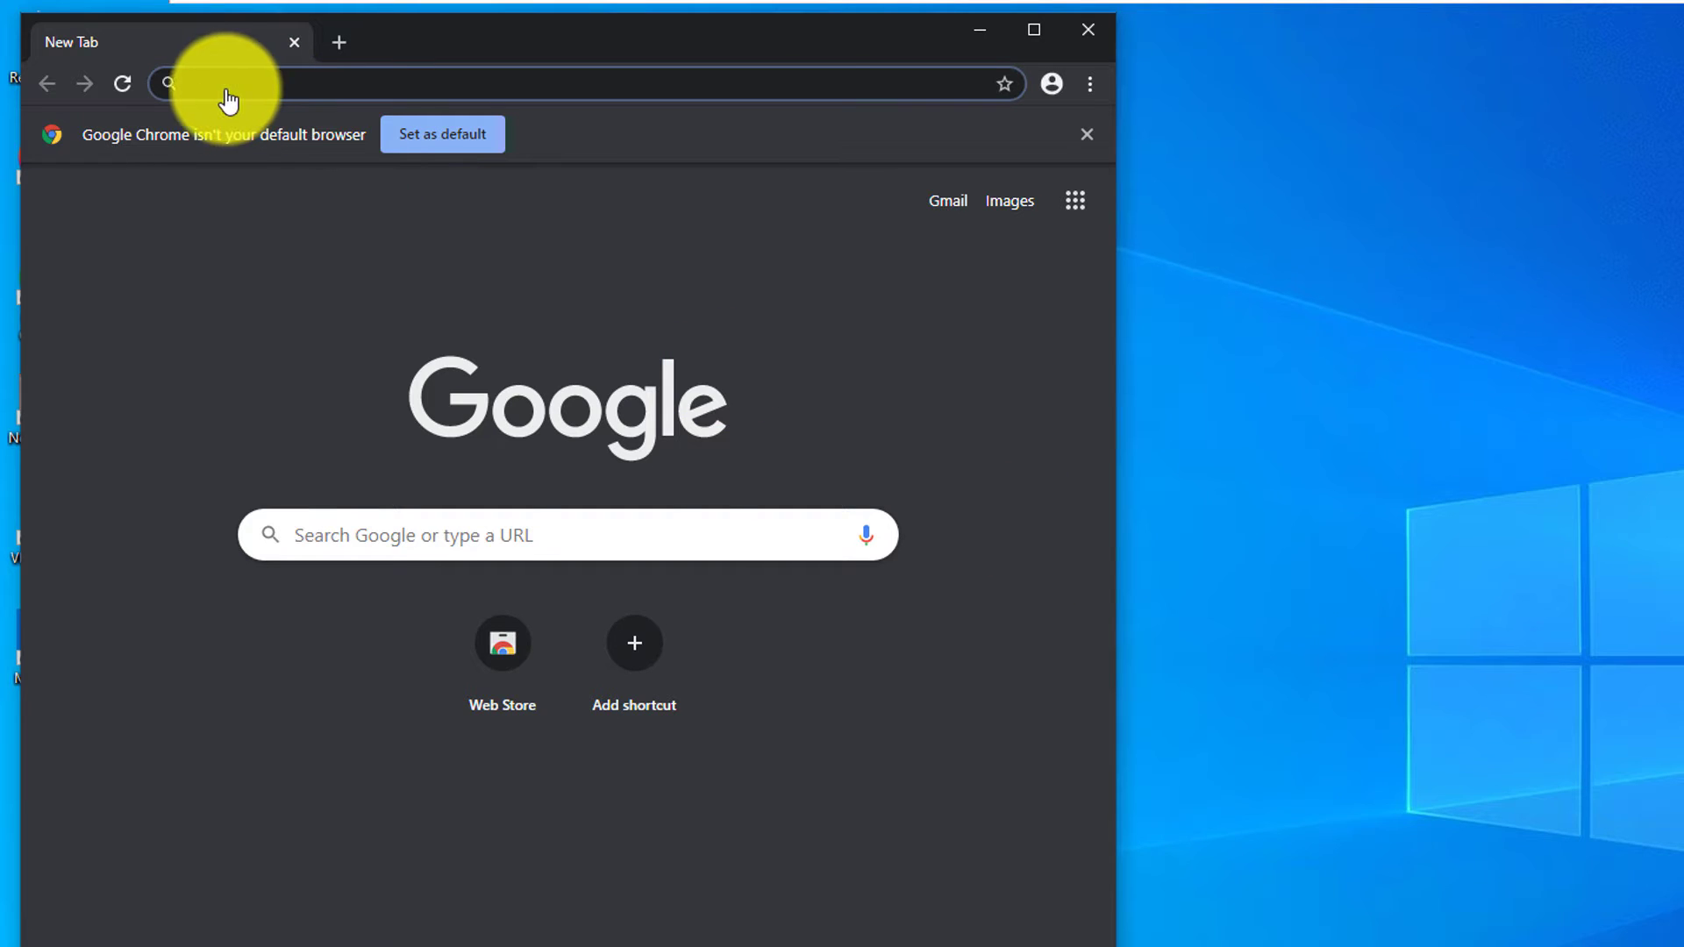
pyautogui.write('www.cnn.com')
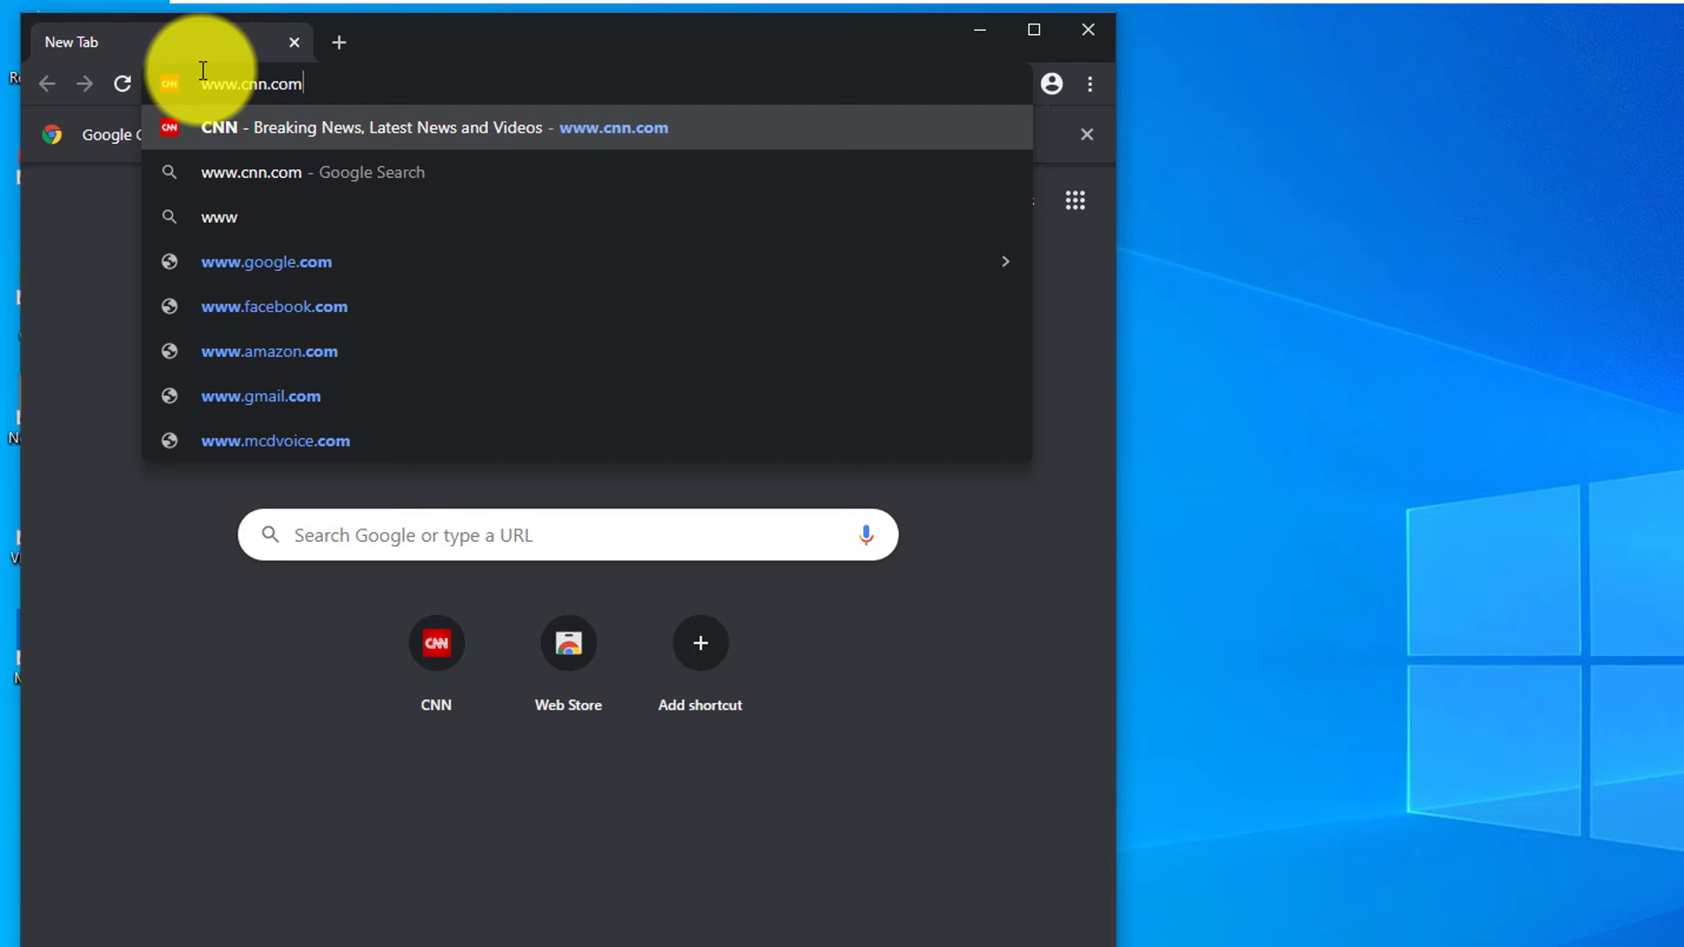
pyautogui.press('Return')
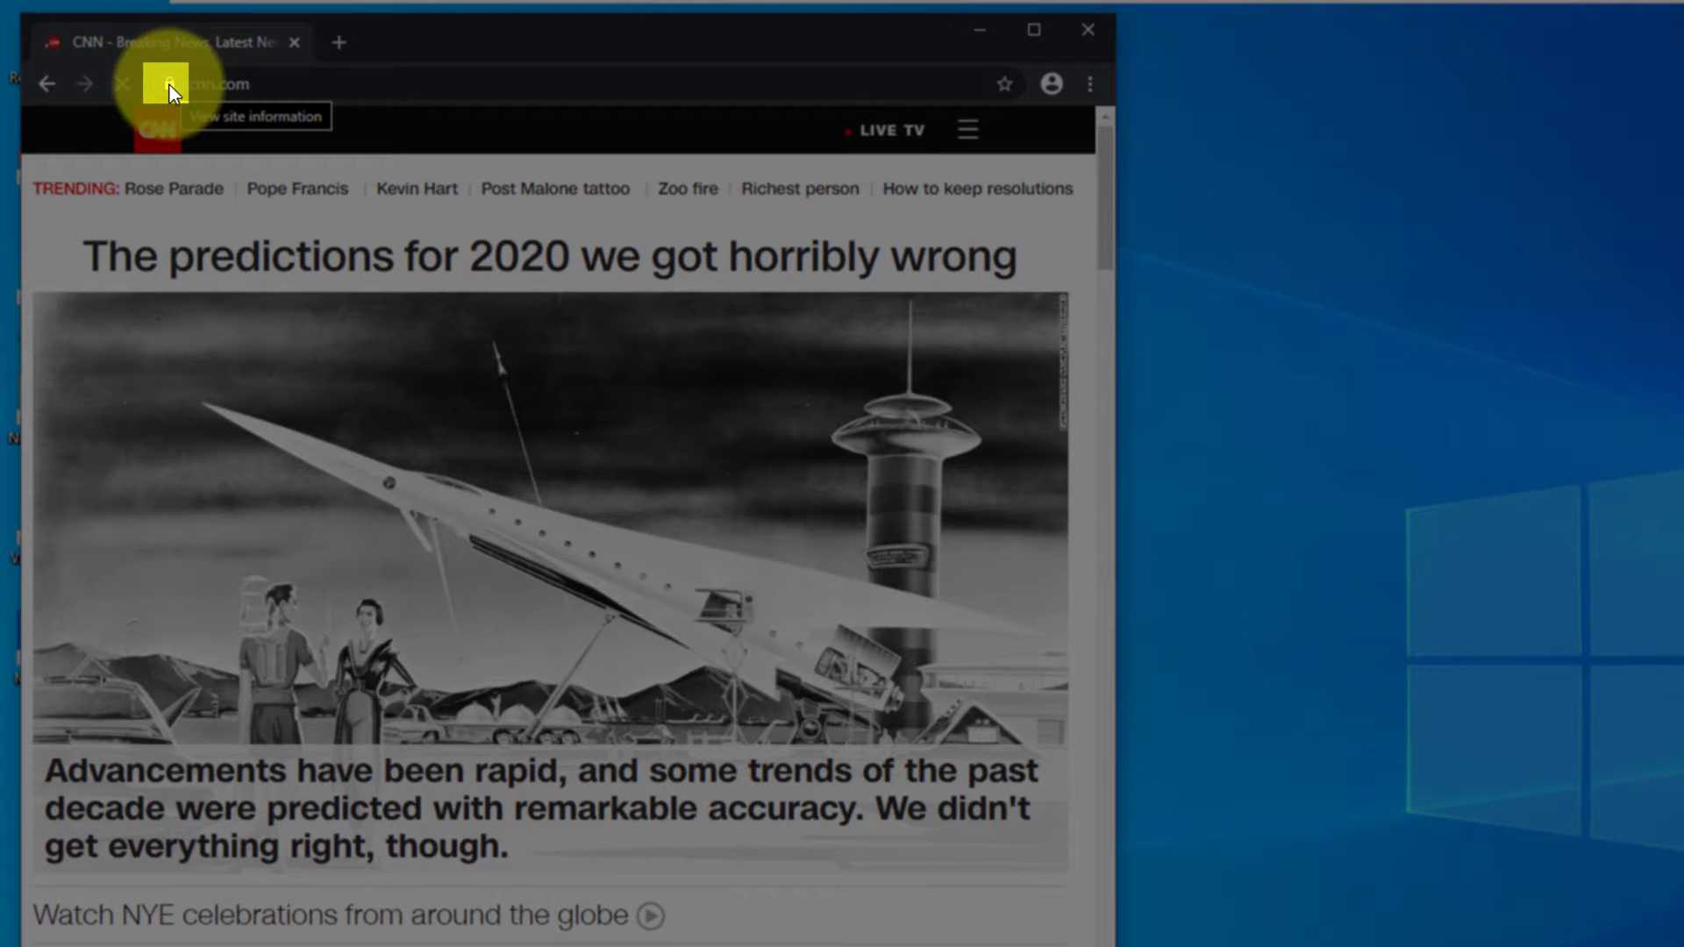
pyautogui.moveTo(169, 82)
pyautogui.mouseDown()
pyautogui.moveTo(401, 175)
pyautogui.moveTo(1196, 418)
pyautogui.moveTo(1301, 471)
pyautogui.moveTo(1312, 590)
pyautogui.mouseUp()
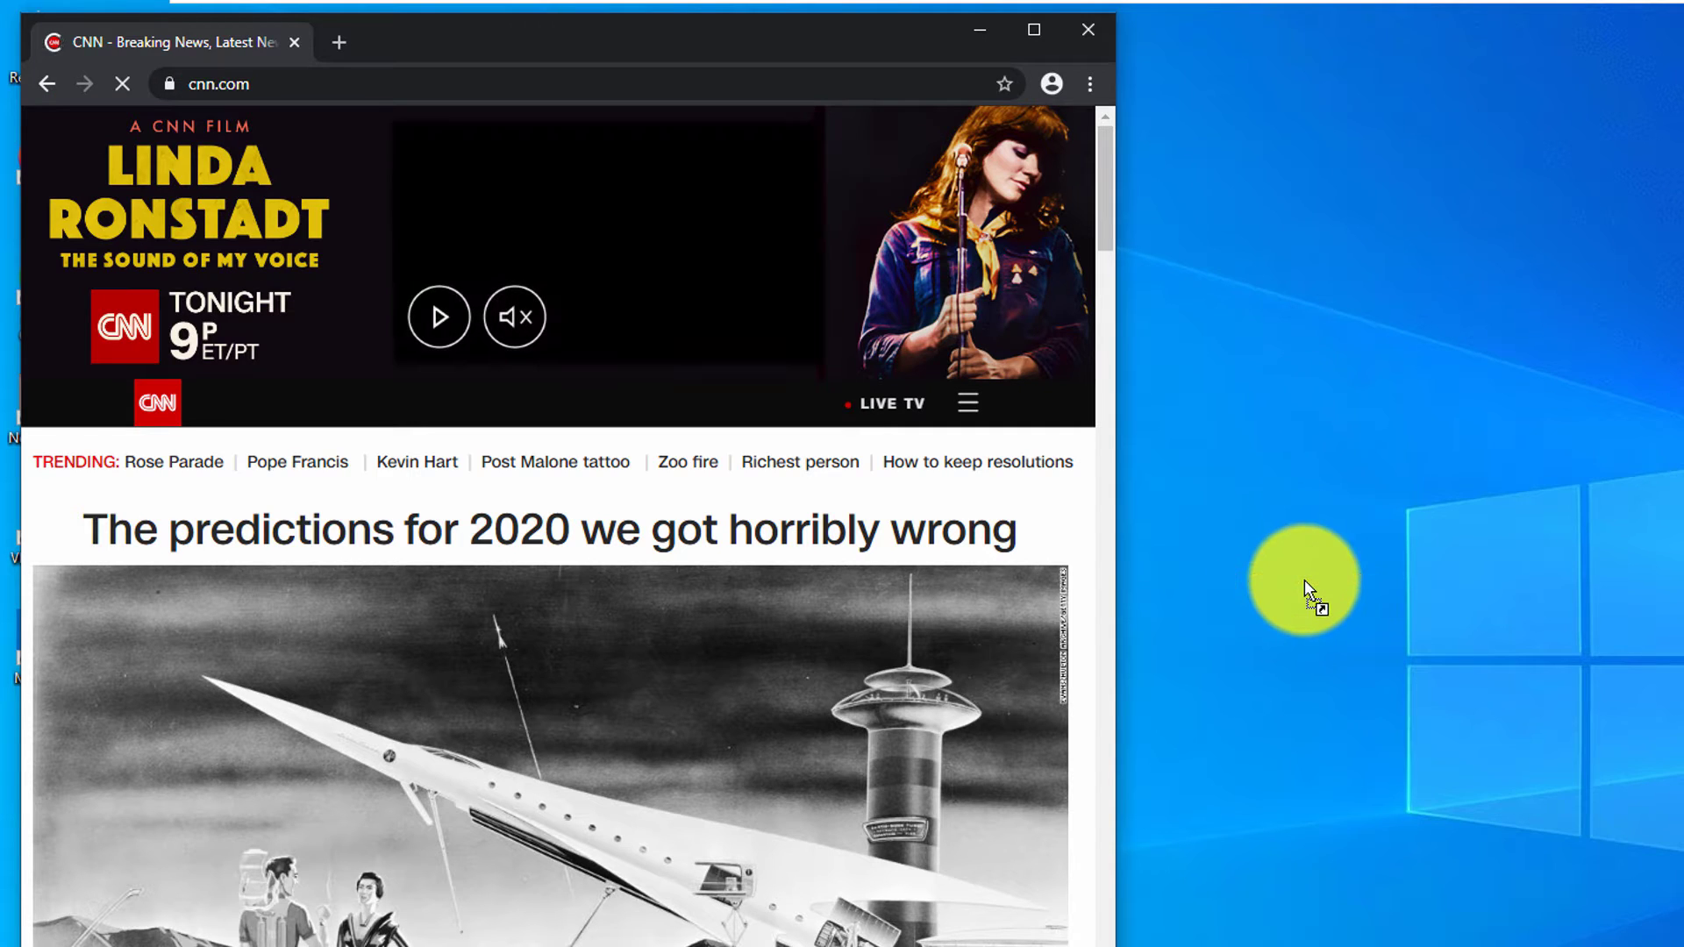
pyautogui.click(1090, 30)
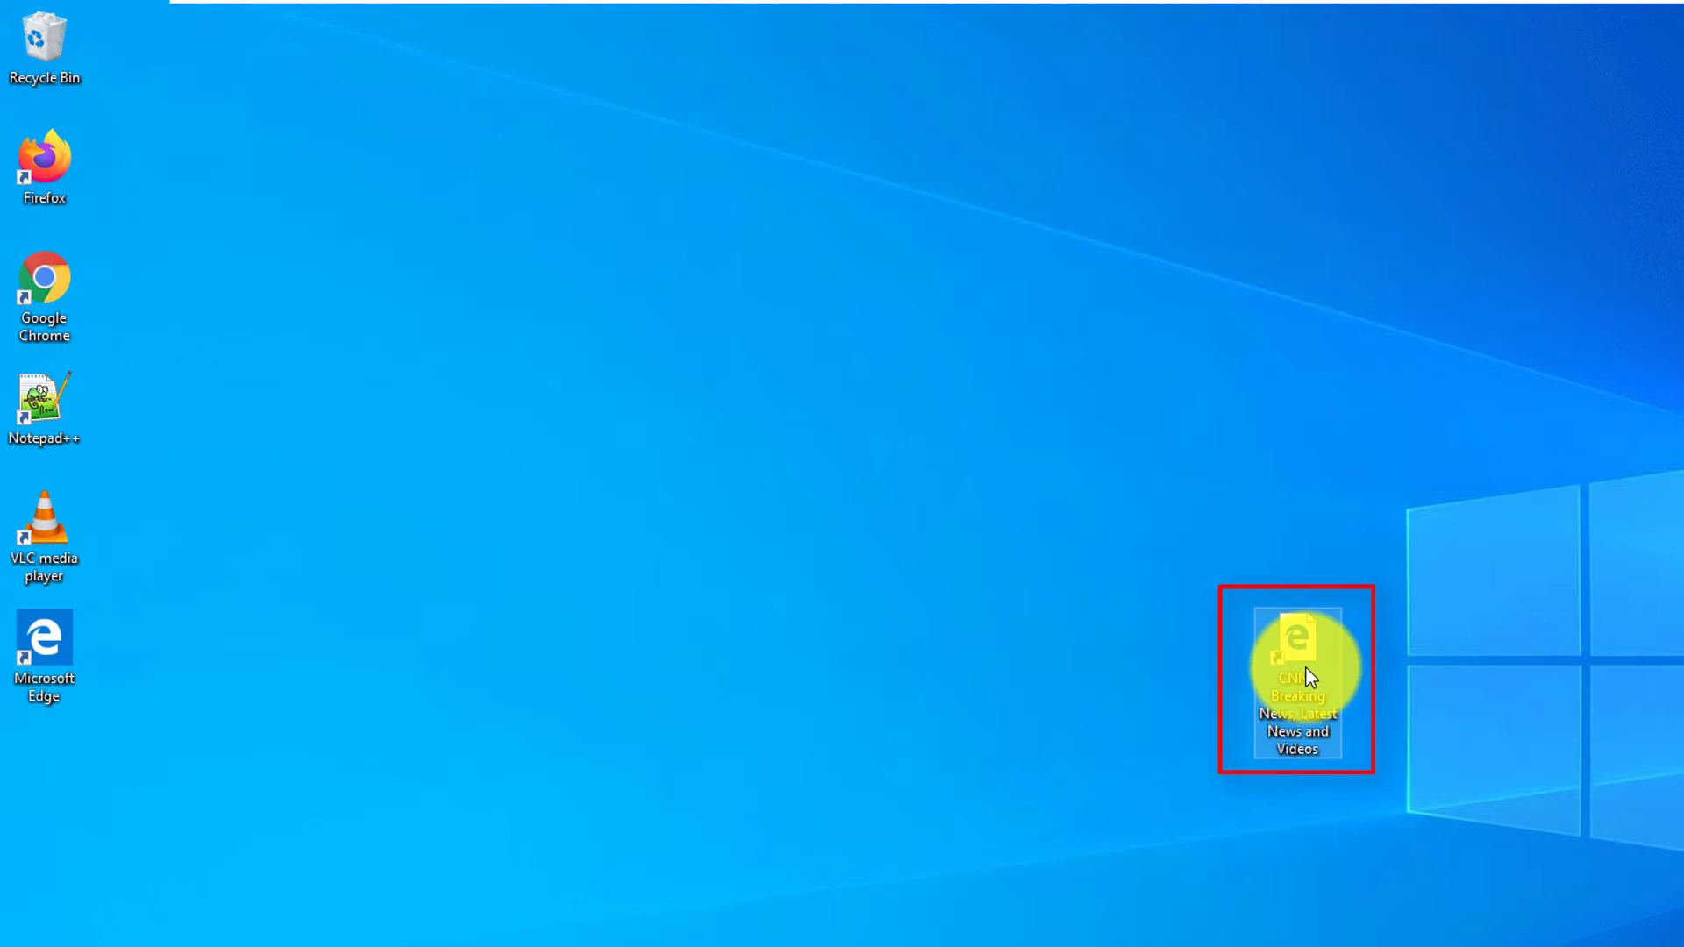
pyautogui.doubleClick(1306, 669)
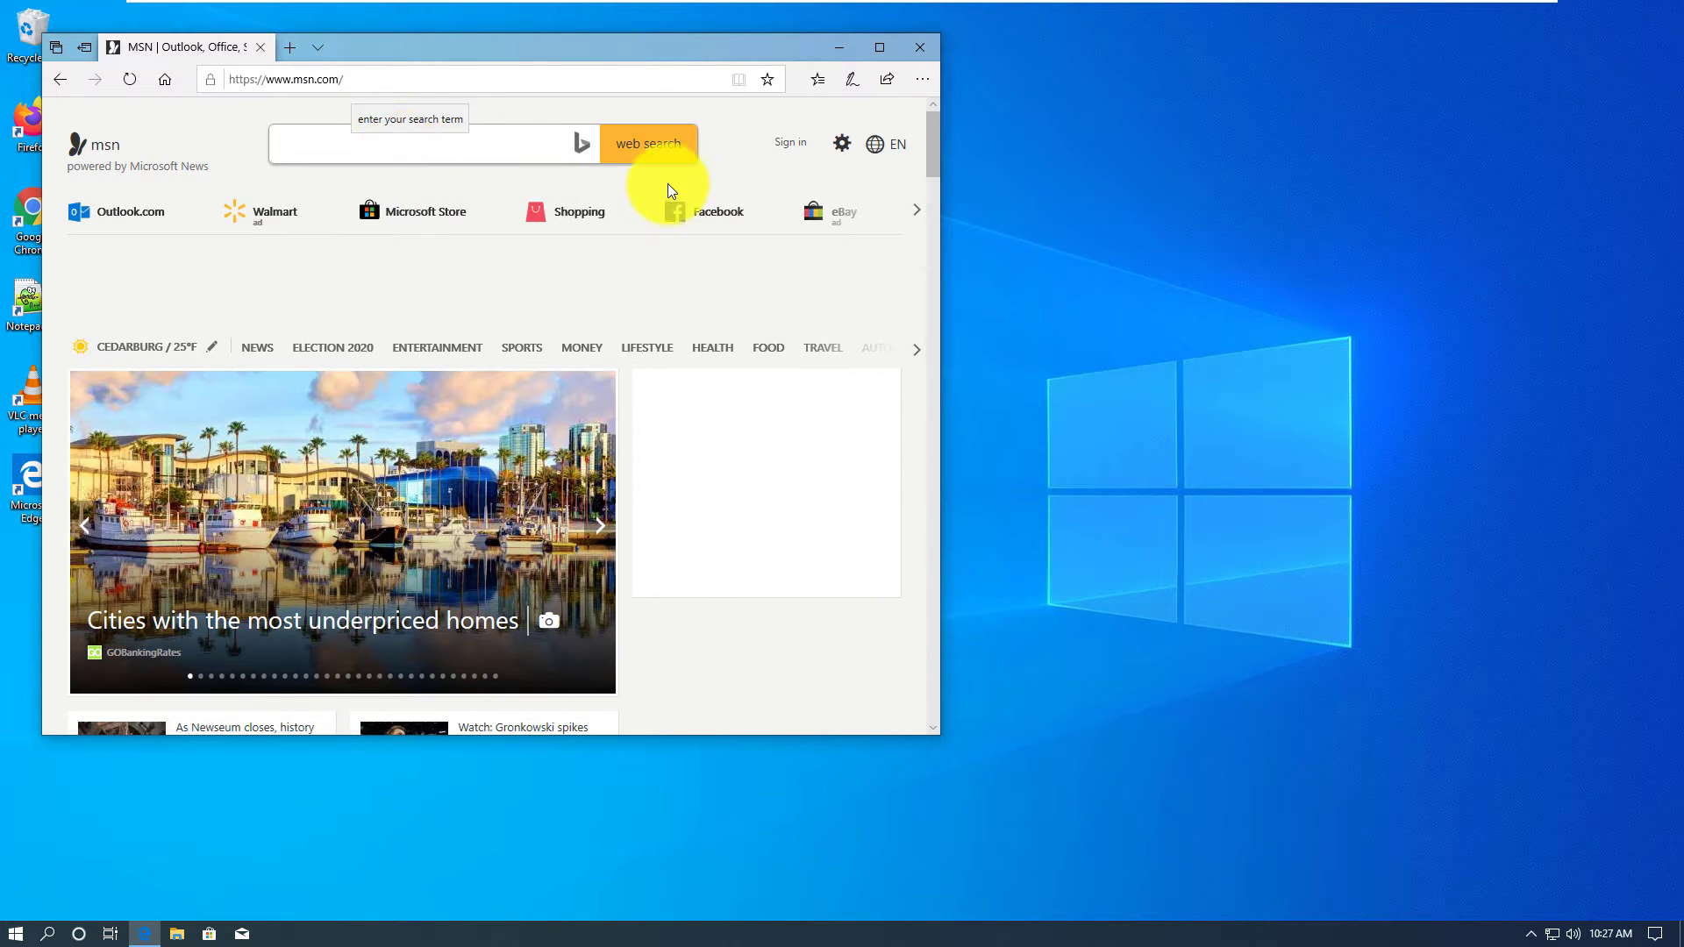
# - Pin the MSN page to the taskbar from Edge, close the browser, and open the site through its taskbar icon
pyautogui.click(925, 85)
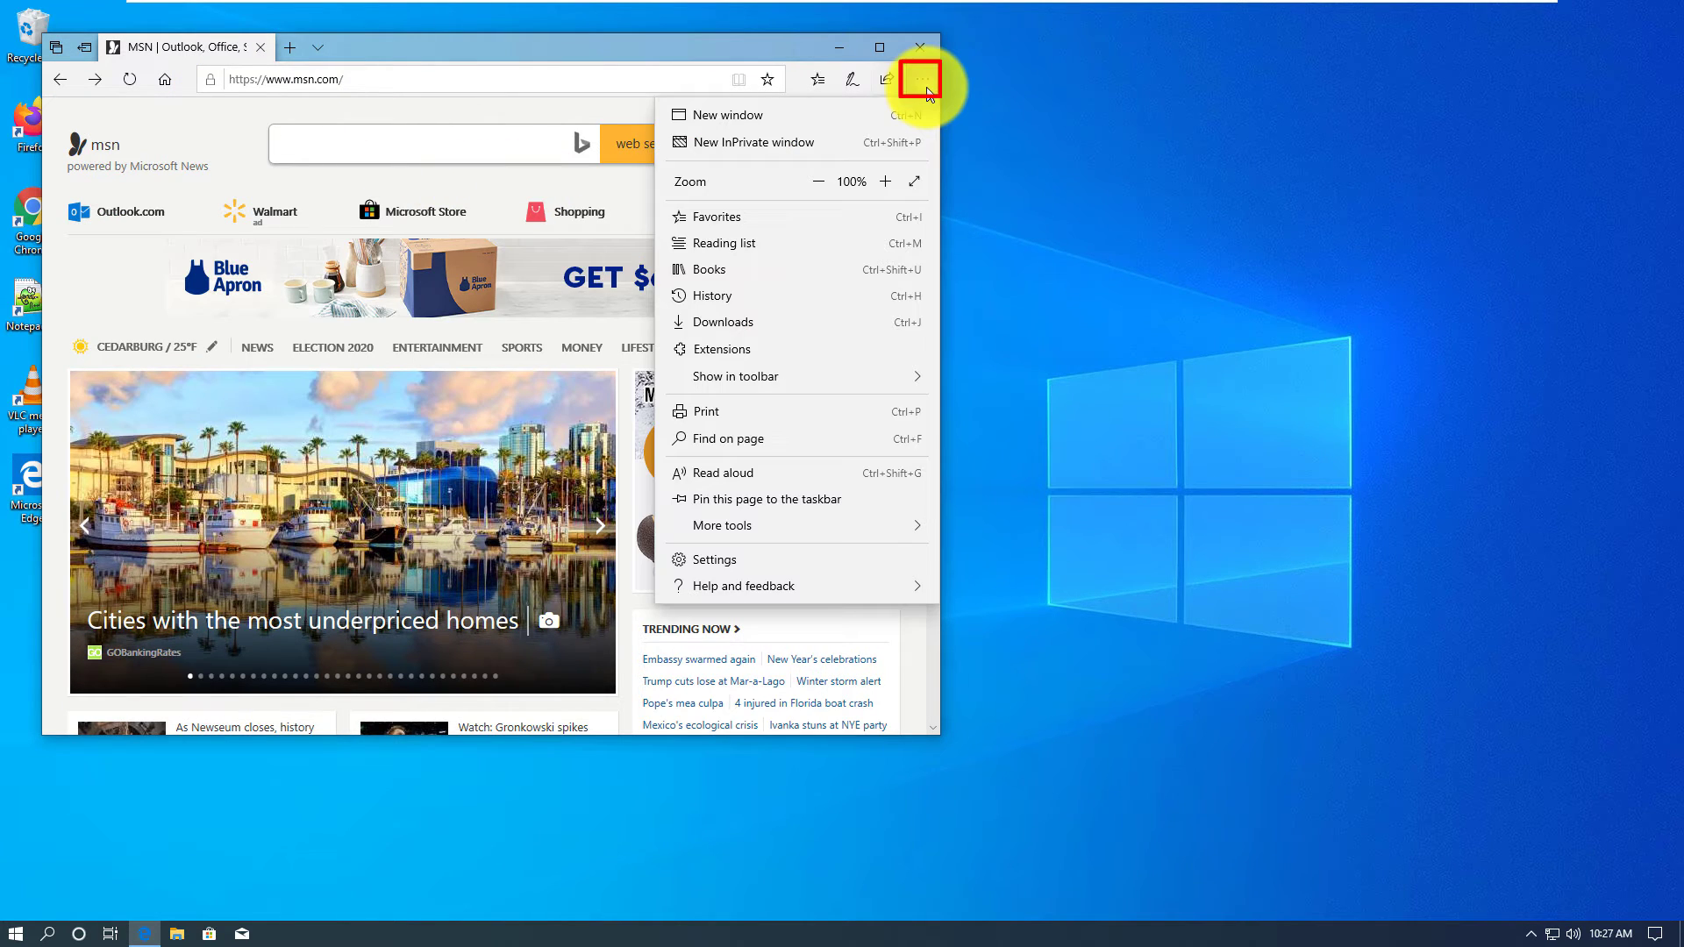
pyautogui.click(768, 505)
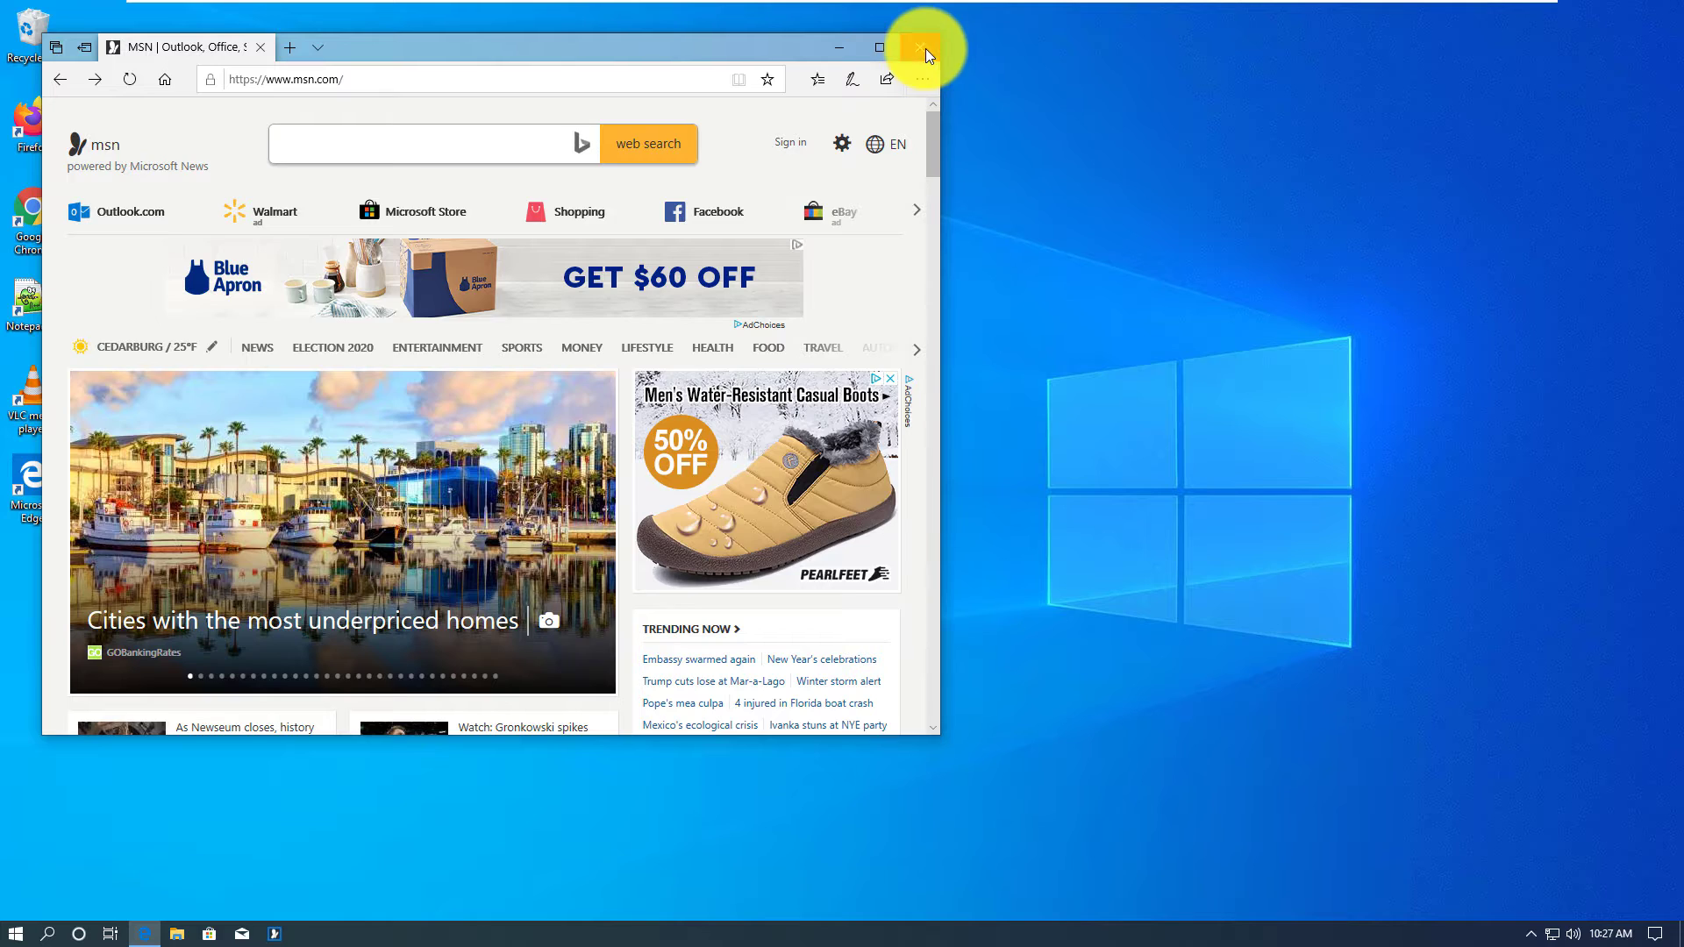
pyautogui.click(925, 49)
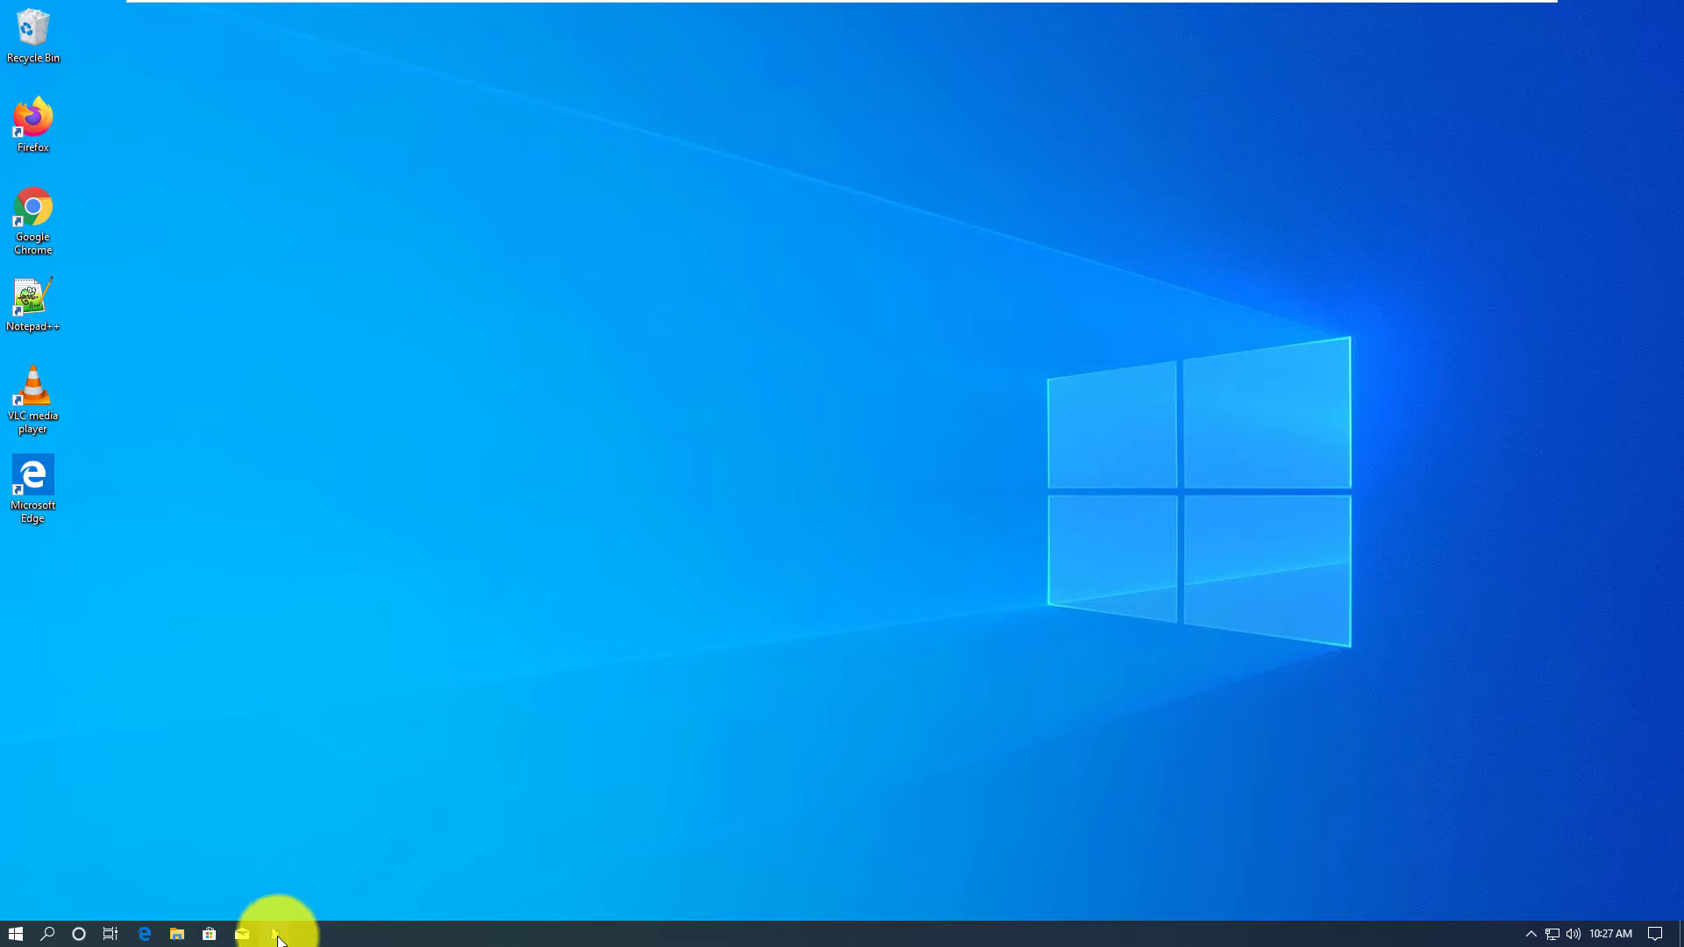
pyautogui.click(278, 935)
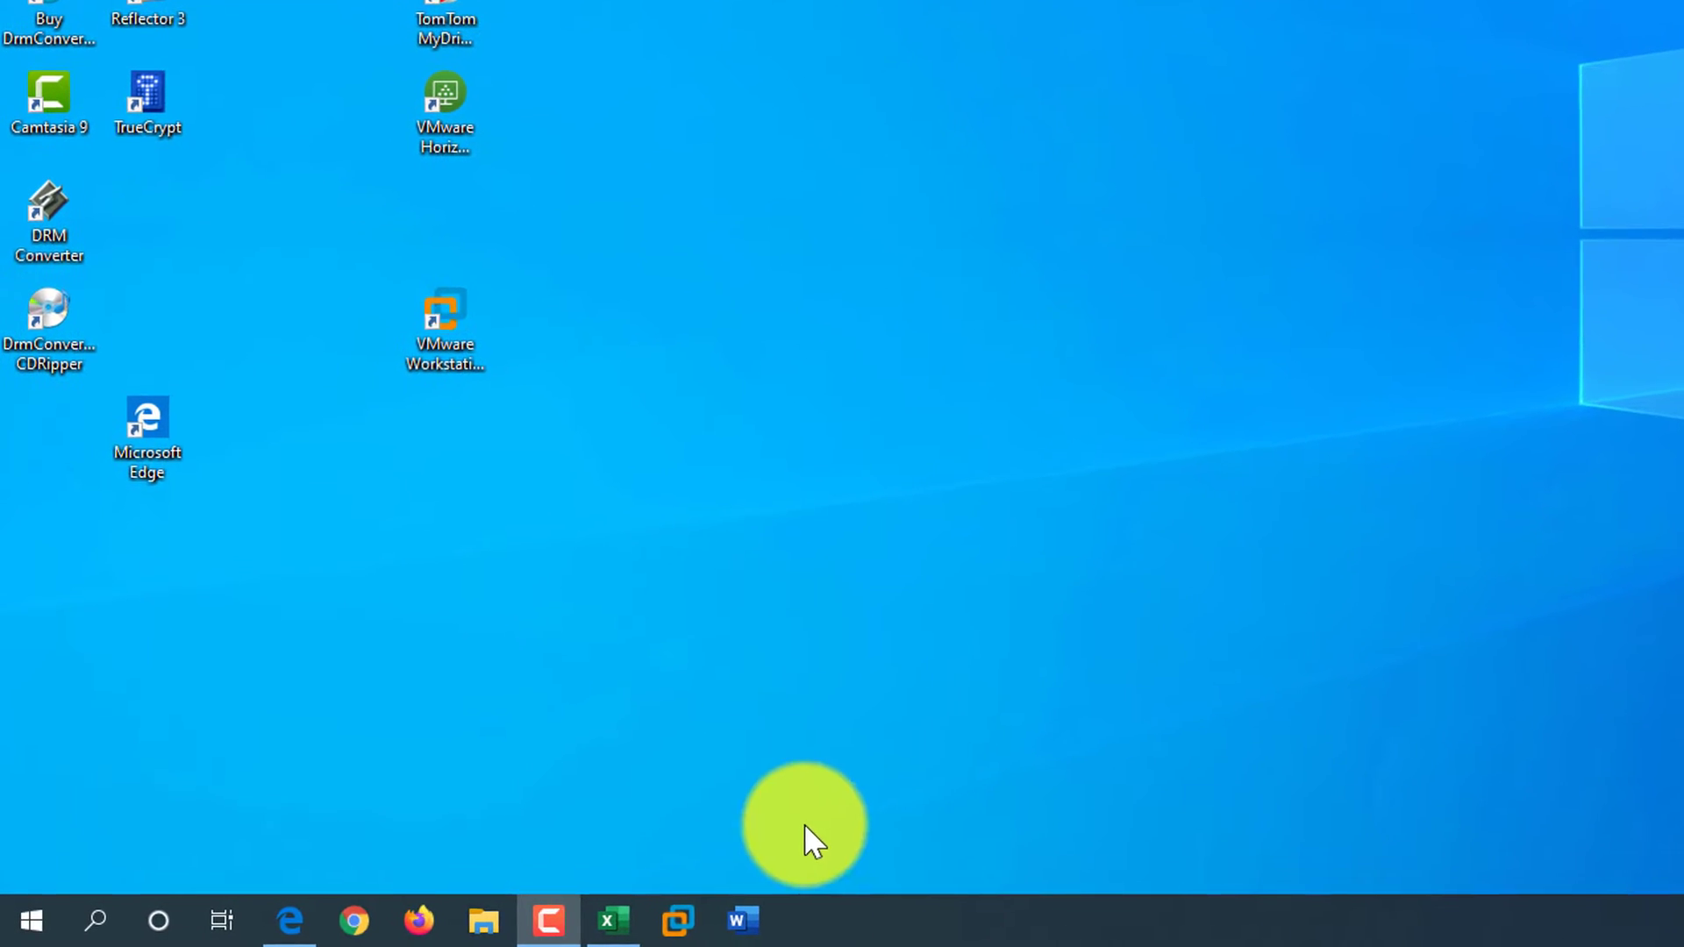
# - Launch Notepad from the Windows Accessories folder in the Start menu's app list
pyautogui.click(23, 926)
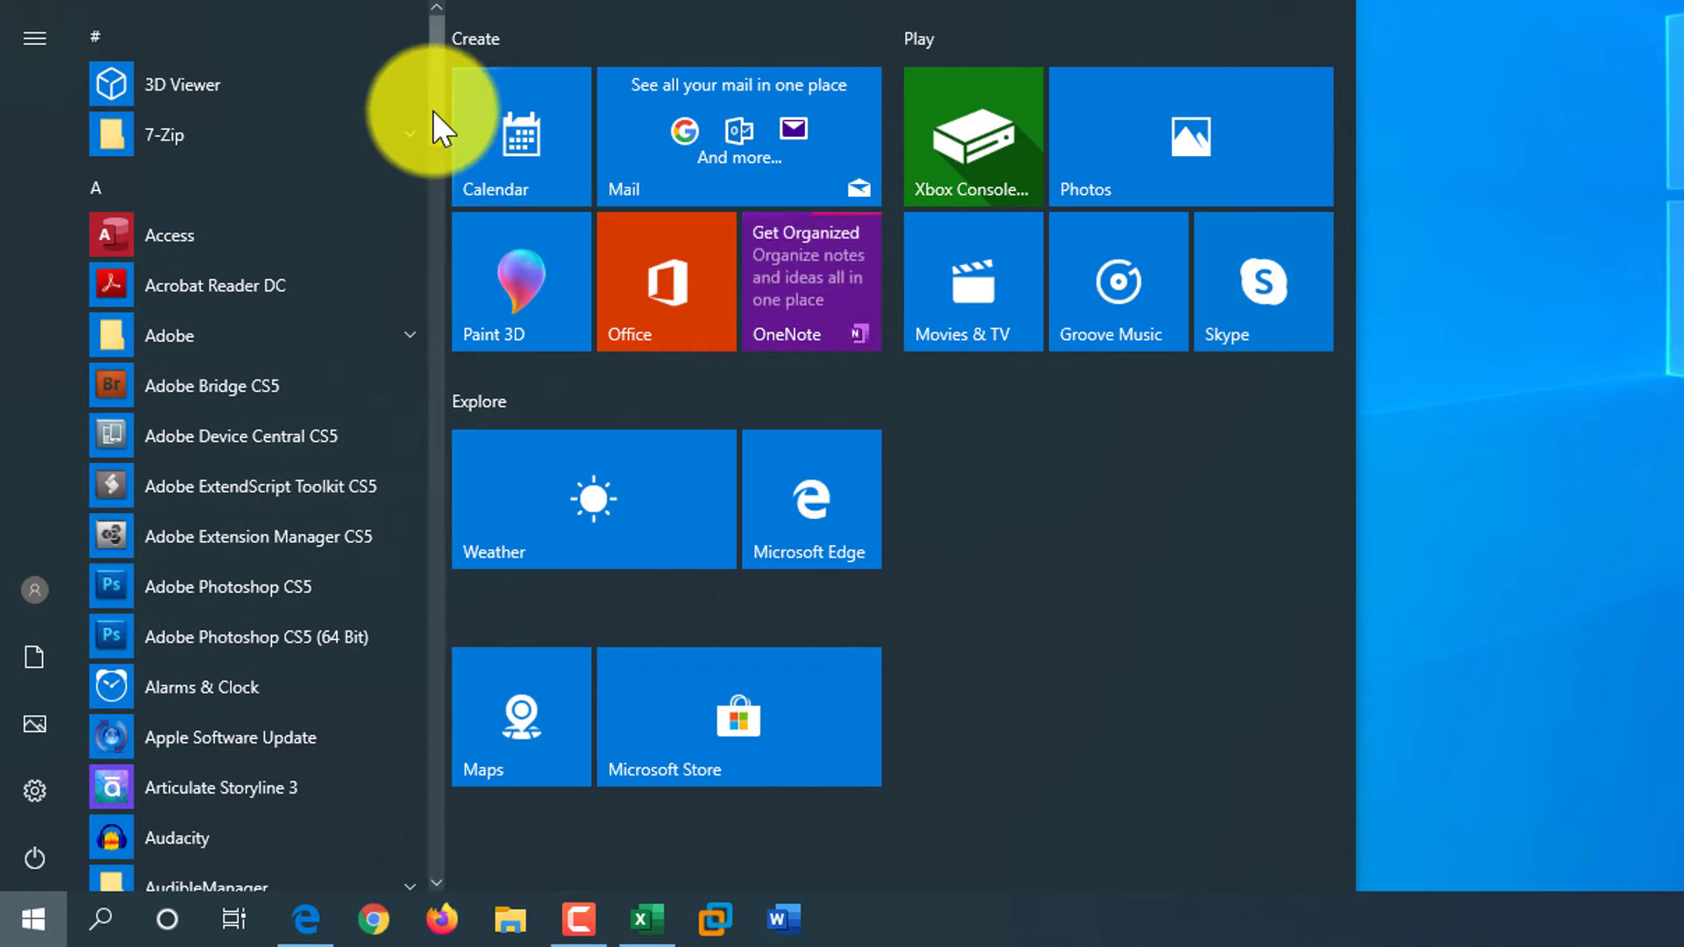
pyautogui.moveTo(433, 109); pyautogui.dragTo(468, 612)
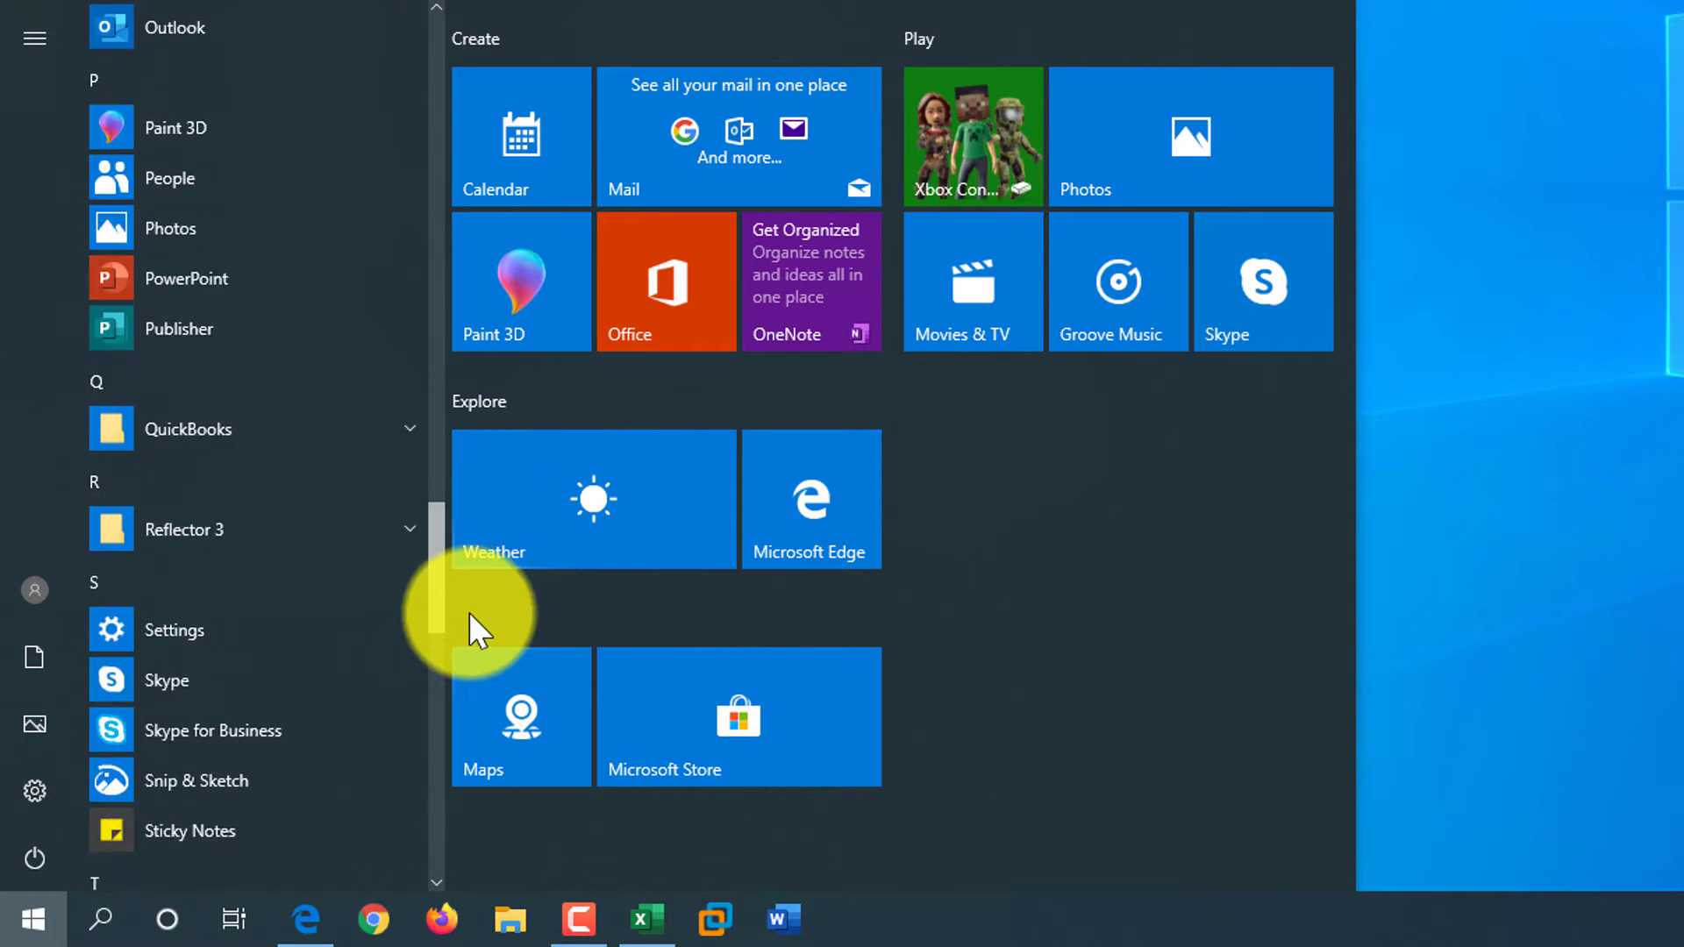
pyautogui.moveTo(469, 612); pyautogui.dragTo(466, 641)
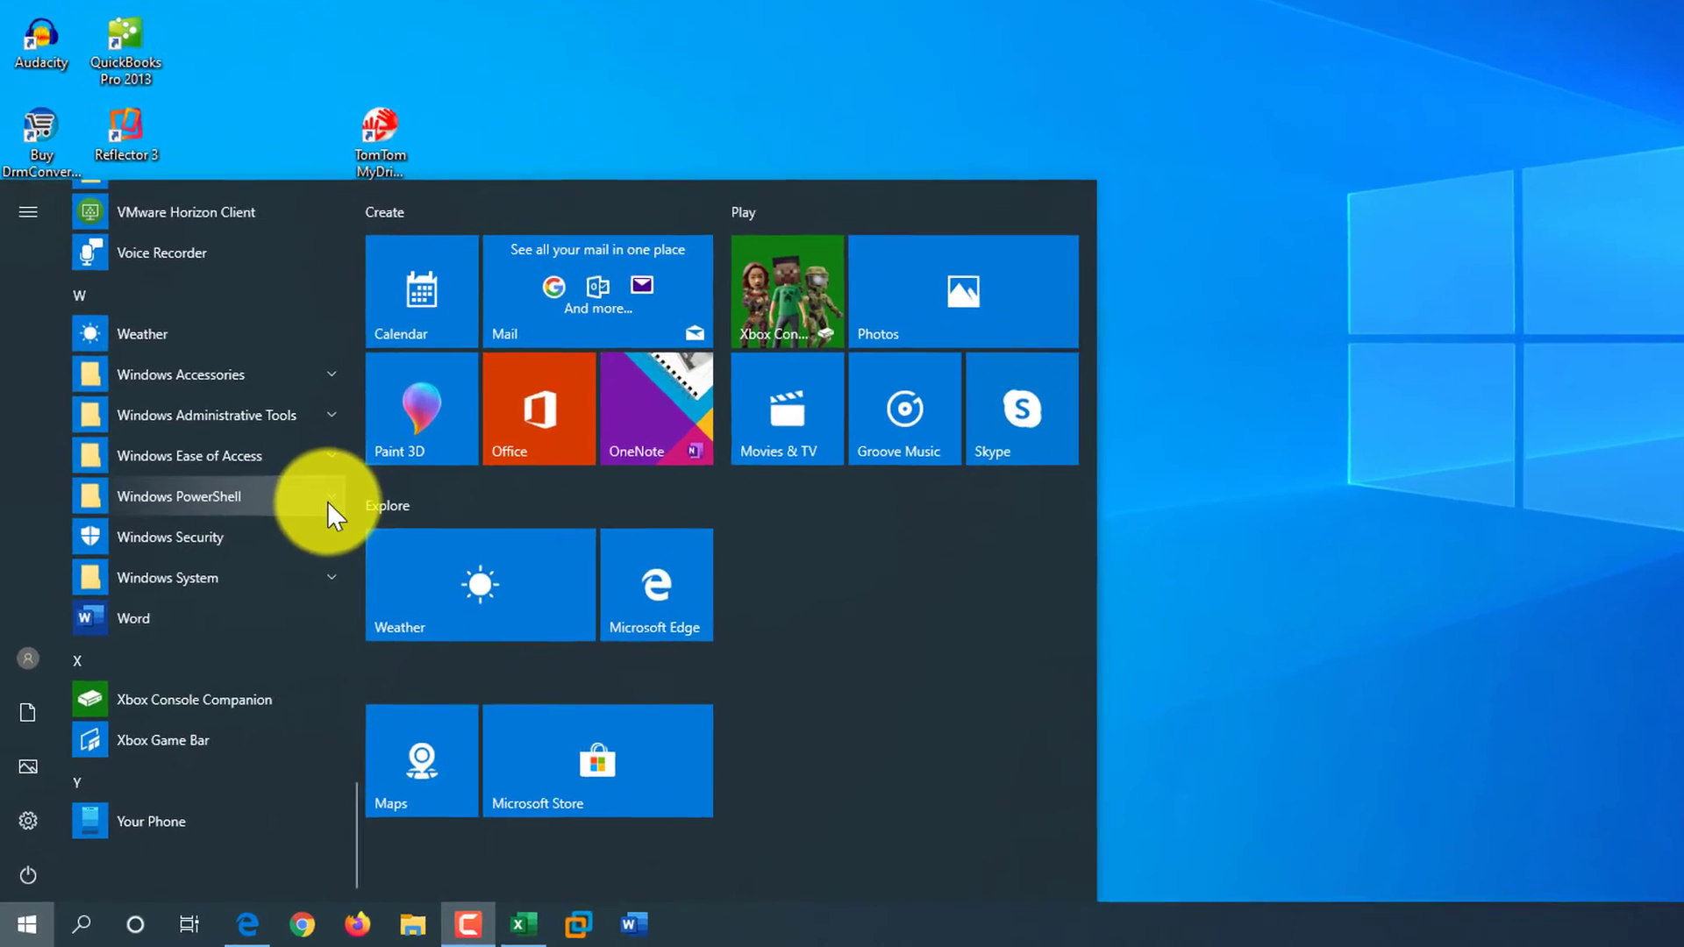
pyautogui.click(355, 349)
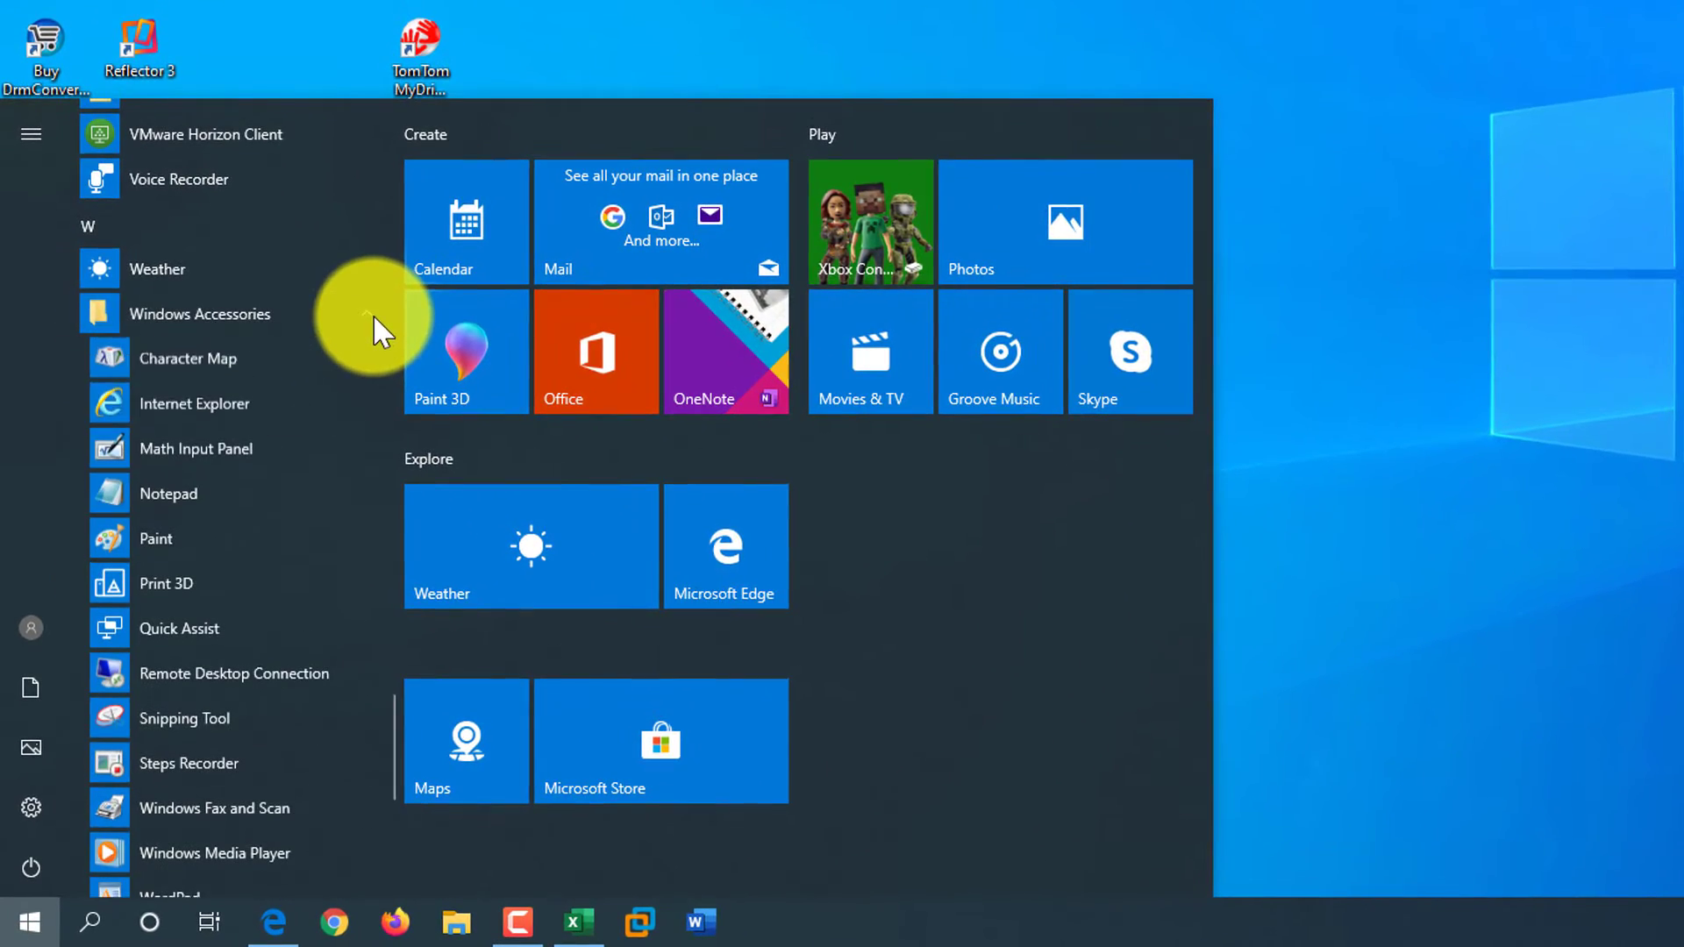
pyautogui.click(175, 497)
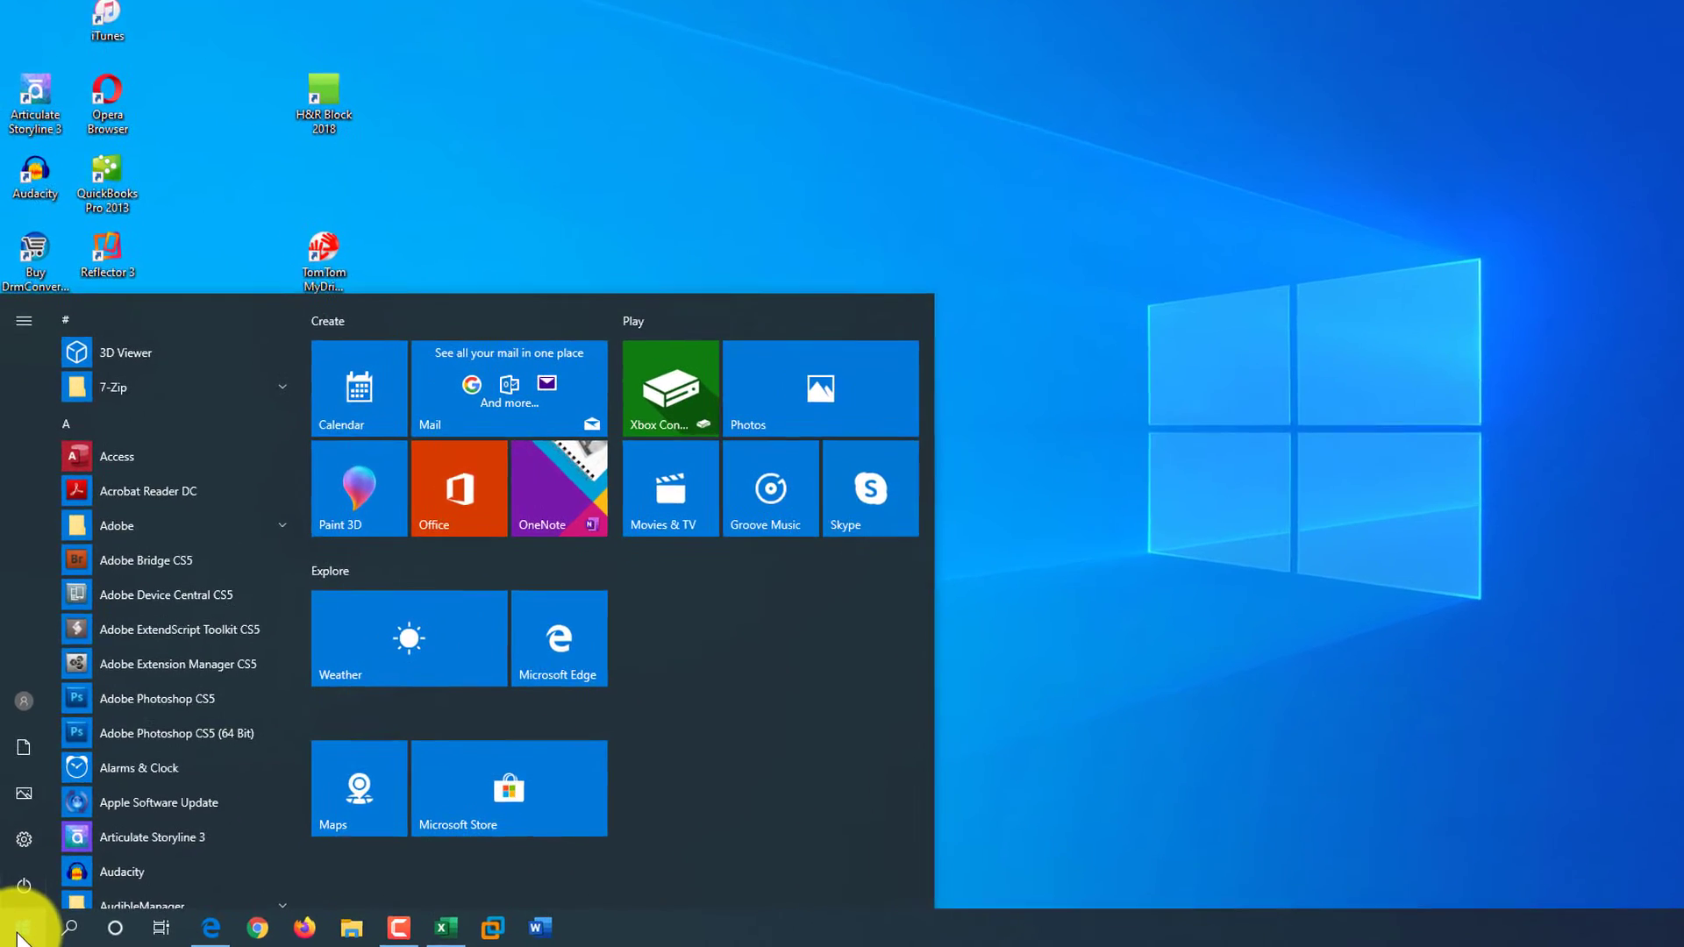
# - Find Notepad by searching for "notepad" from the Start menu and launch it from the results
pyautogui.write('n')
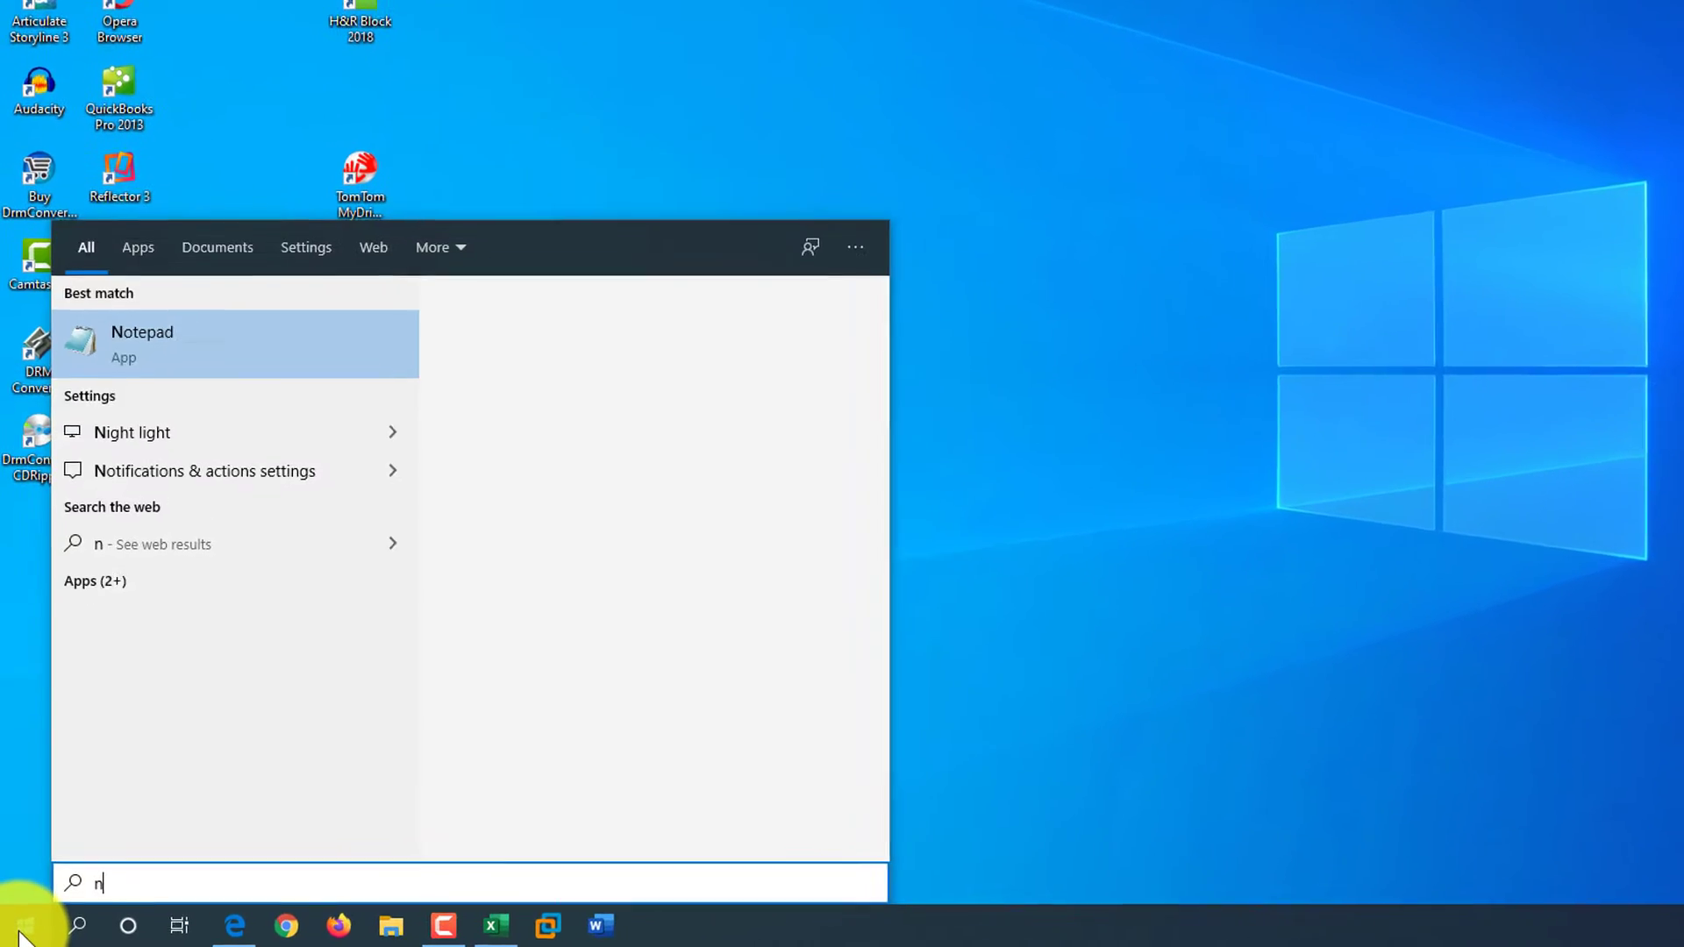
pyautogui.write('otepad')
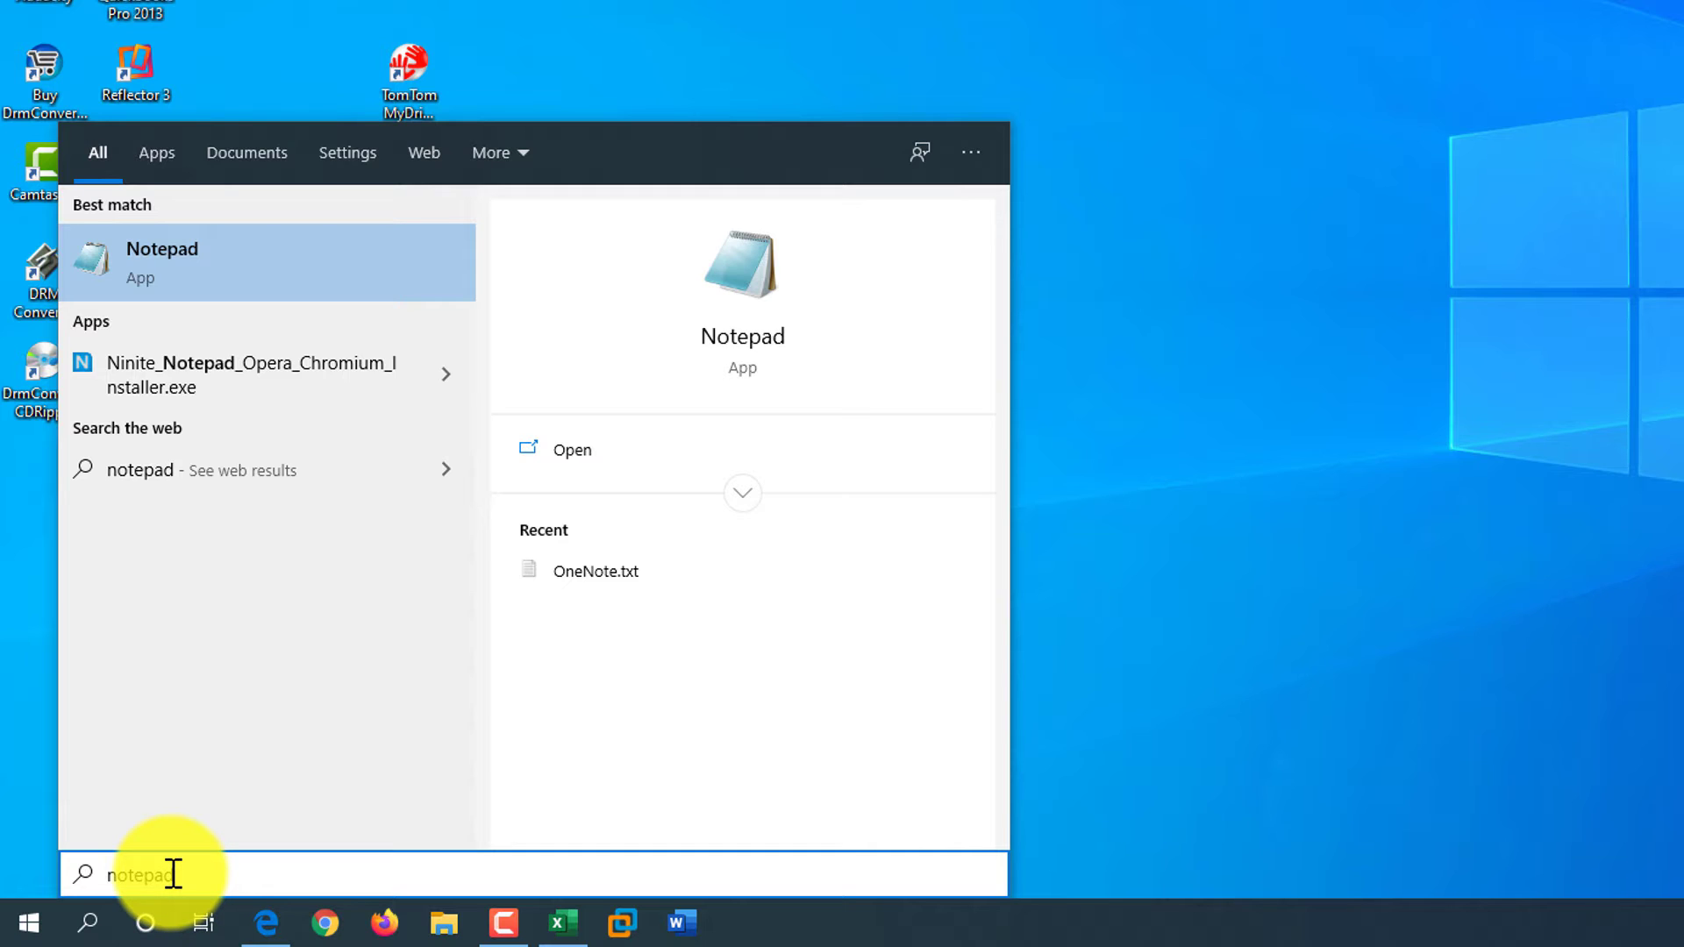
pyautogui.click(189, 285)
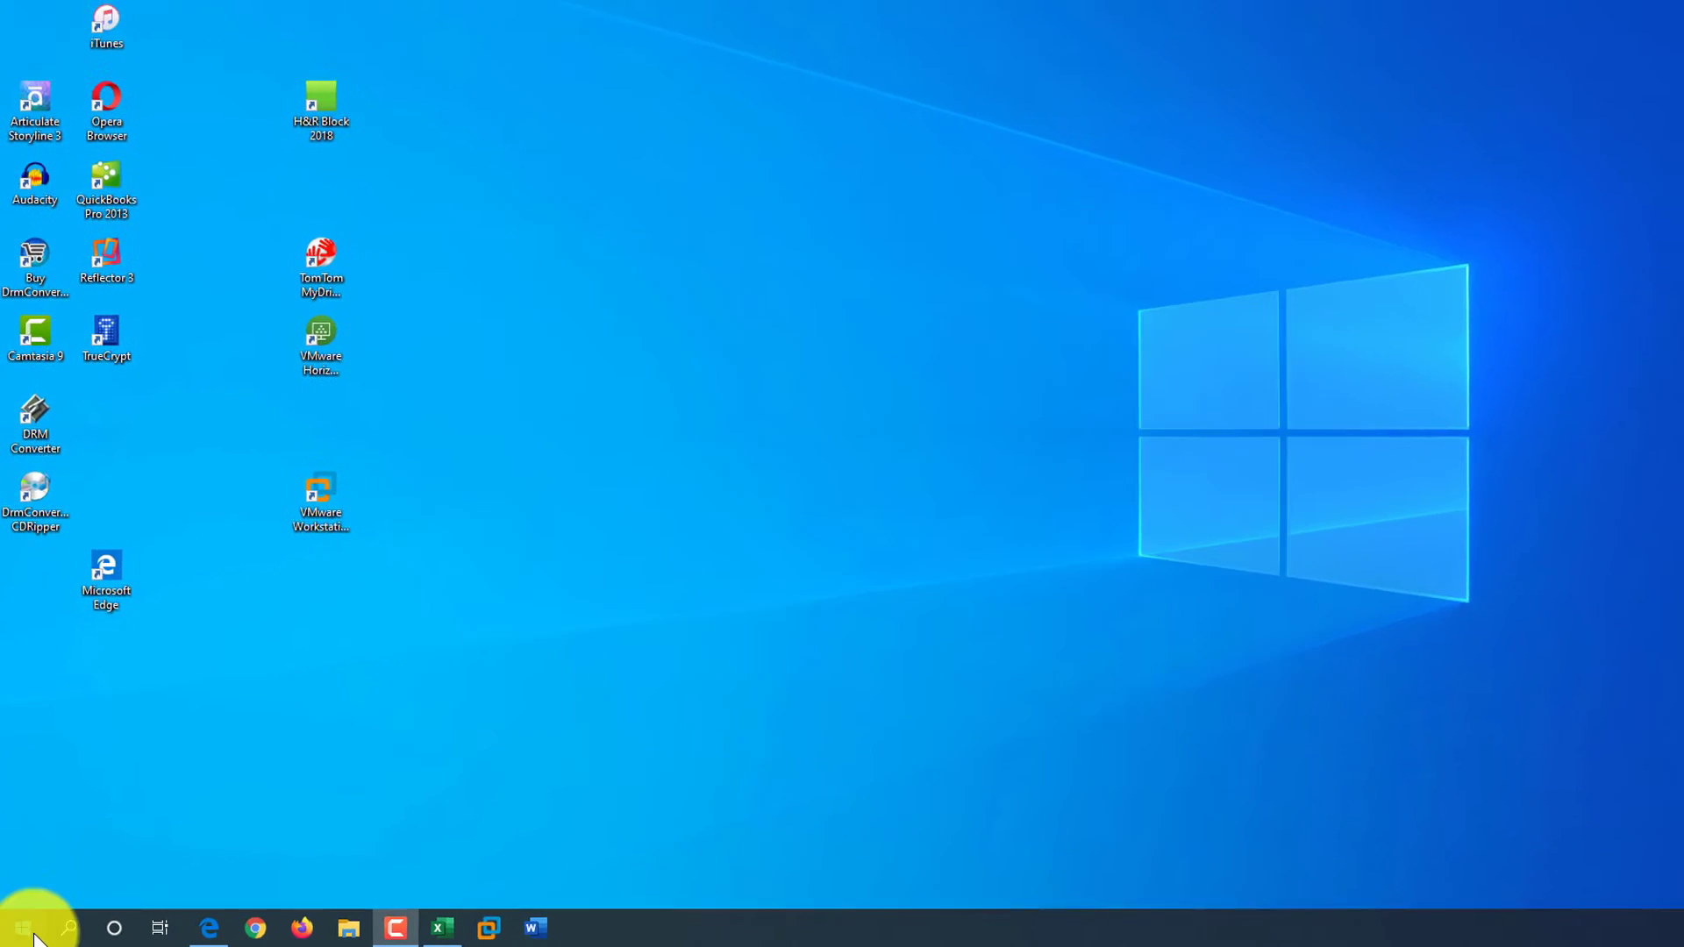
# - Repeat the Start menu search for "notepad"
pyautogui.click(26, 924)
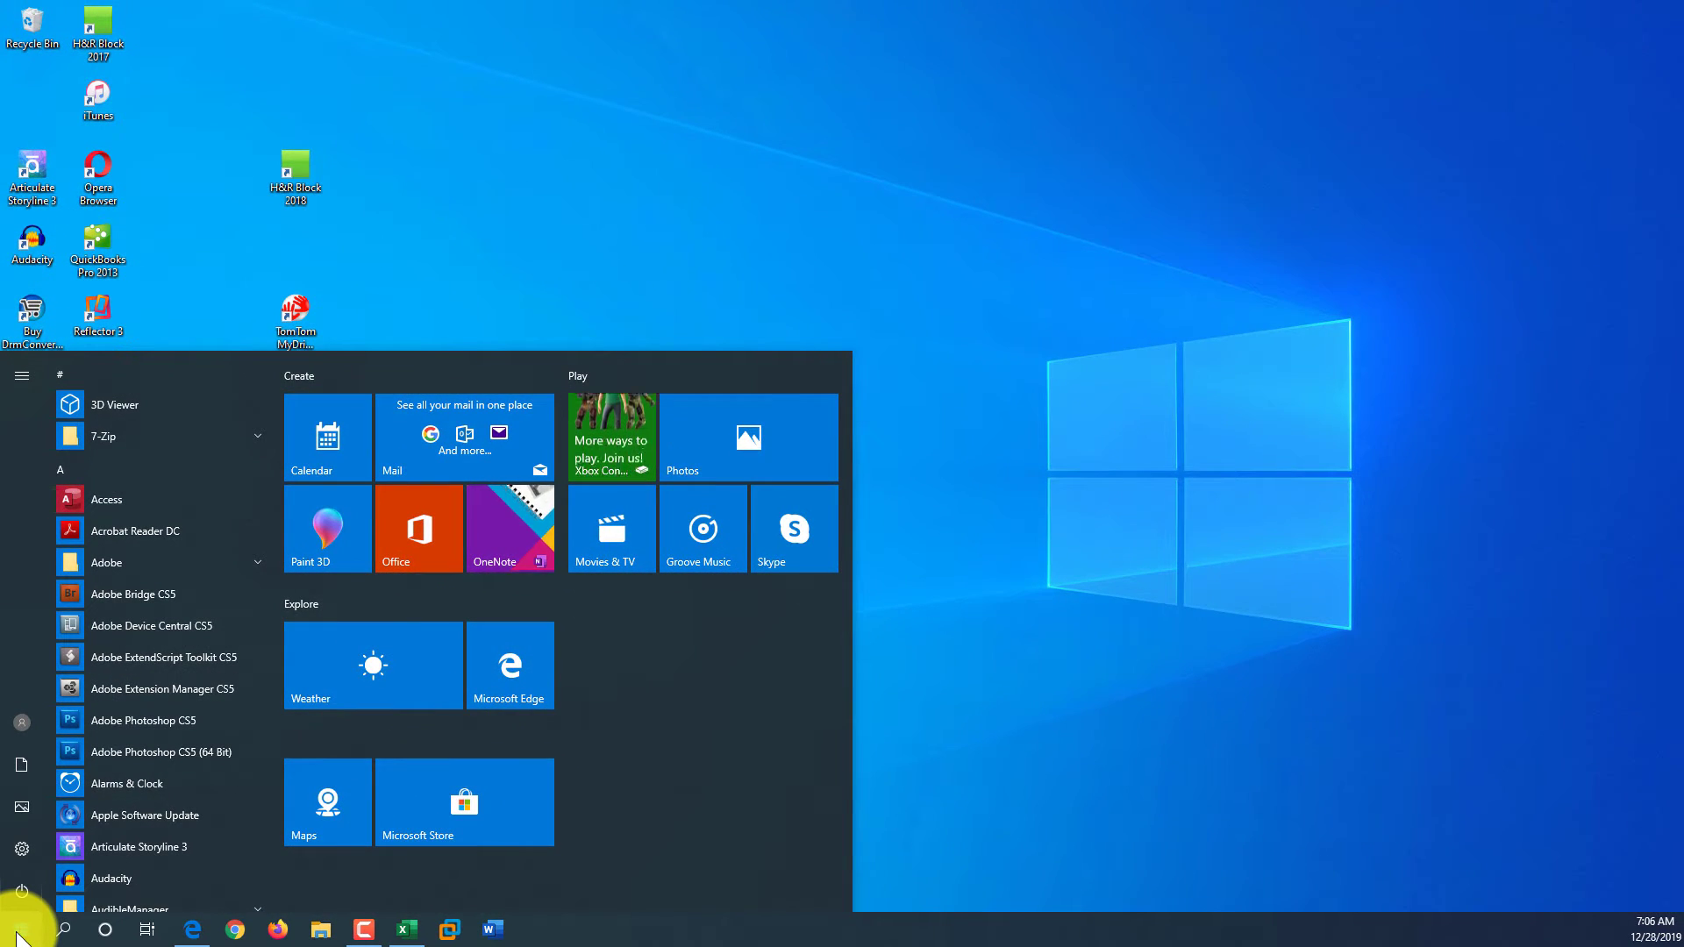
pyautogui.write('no')
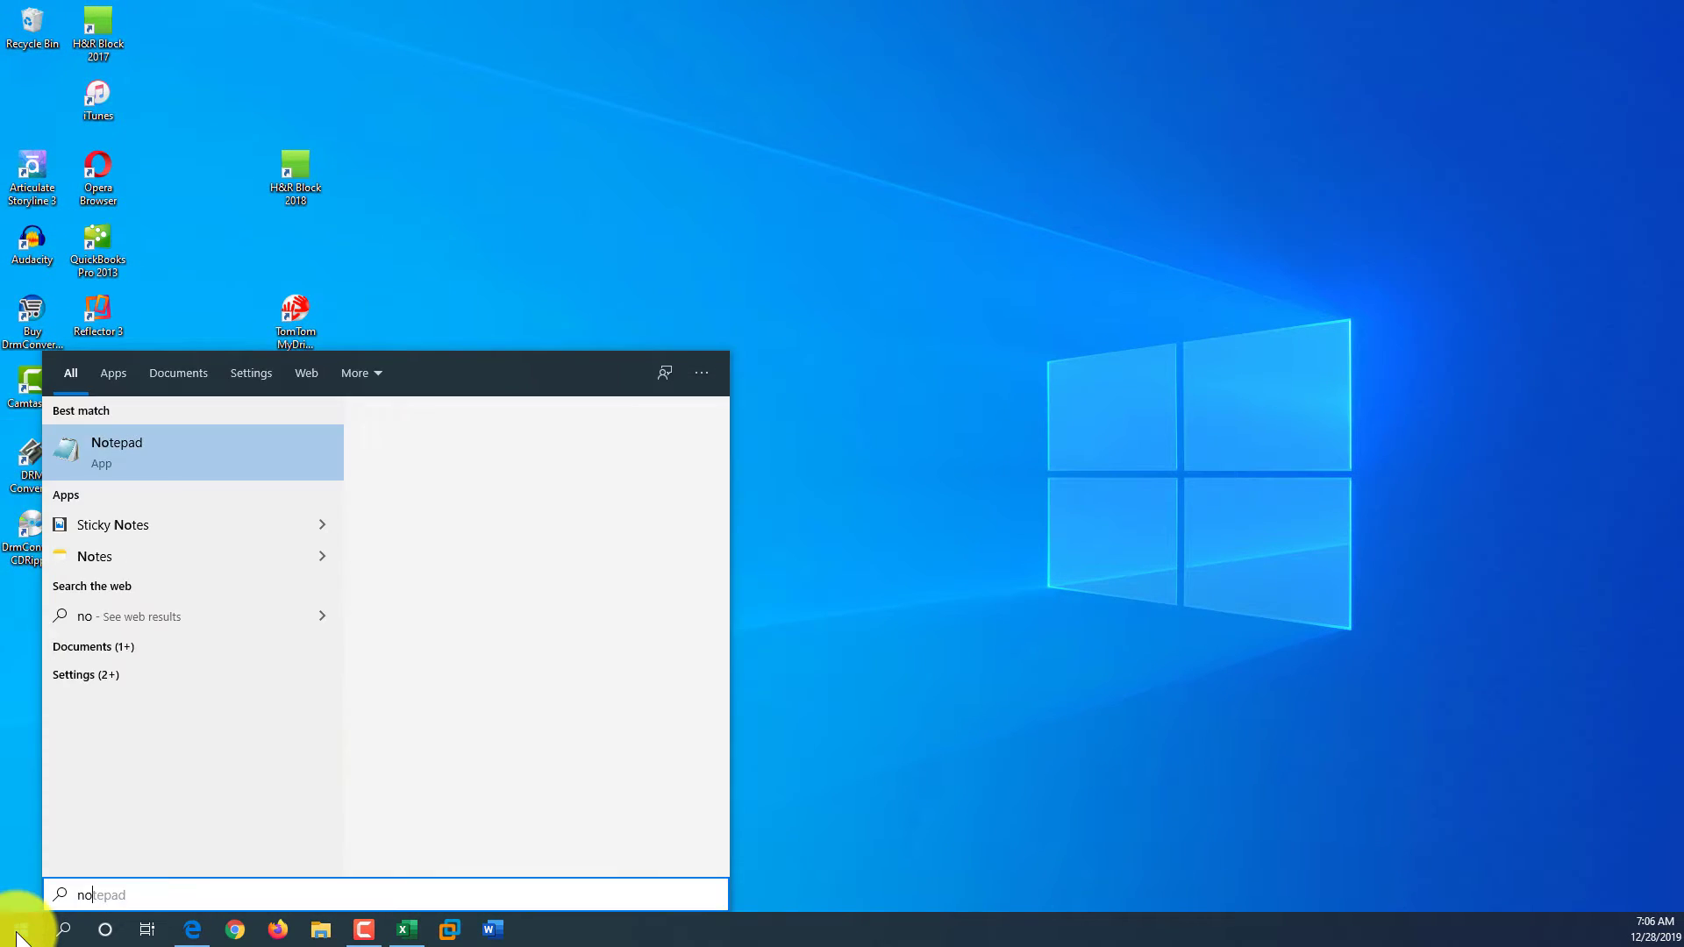
pyautogui.write('tepad')
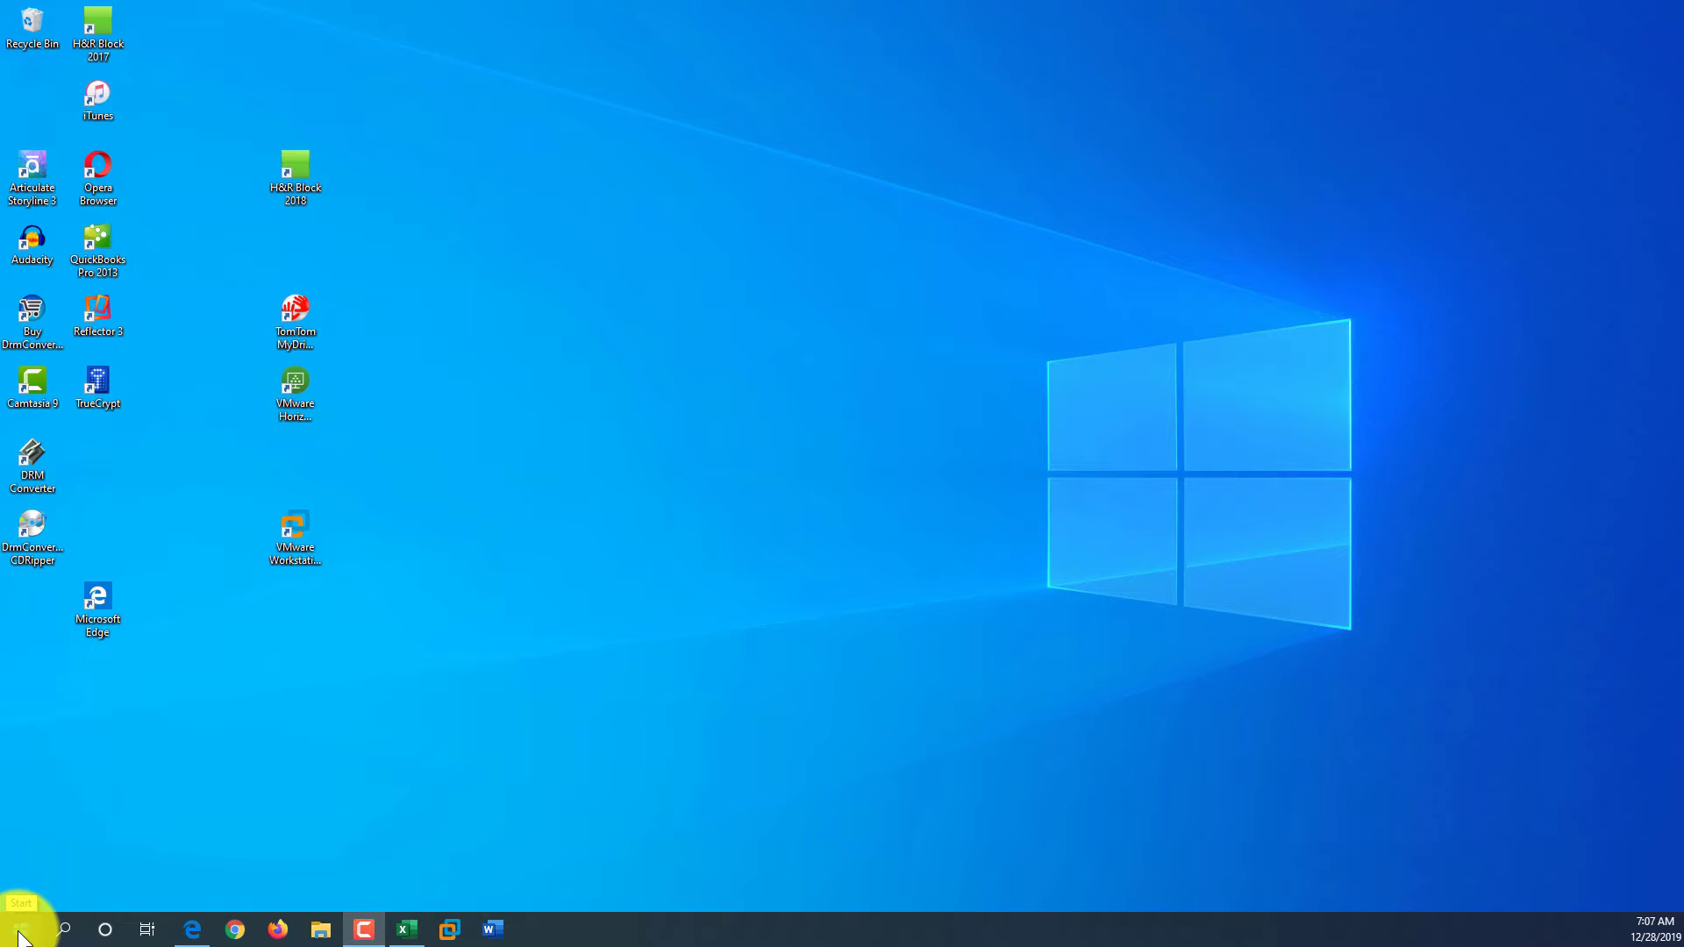
# - Search for "notepad" from the Start menu and pin the Notepad app to the taskbar
pyautogui.click(21, 929)
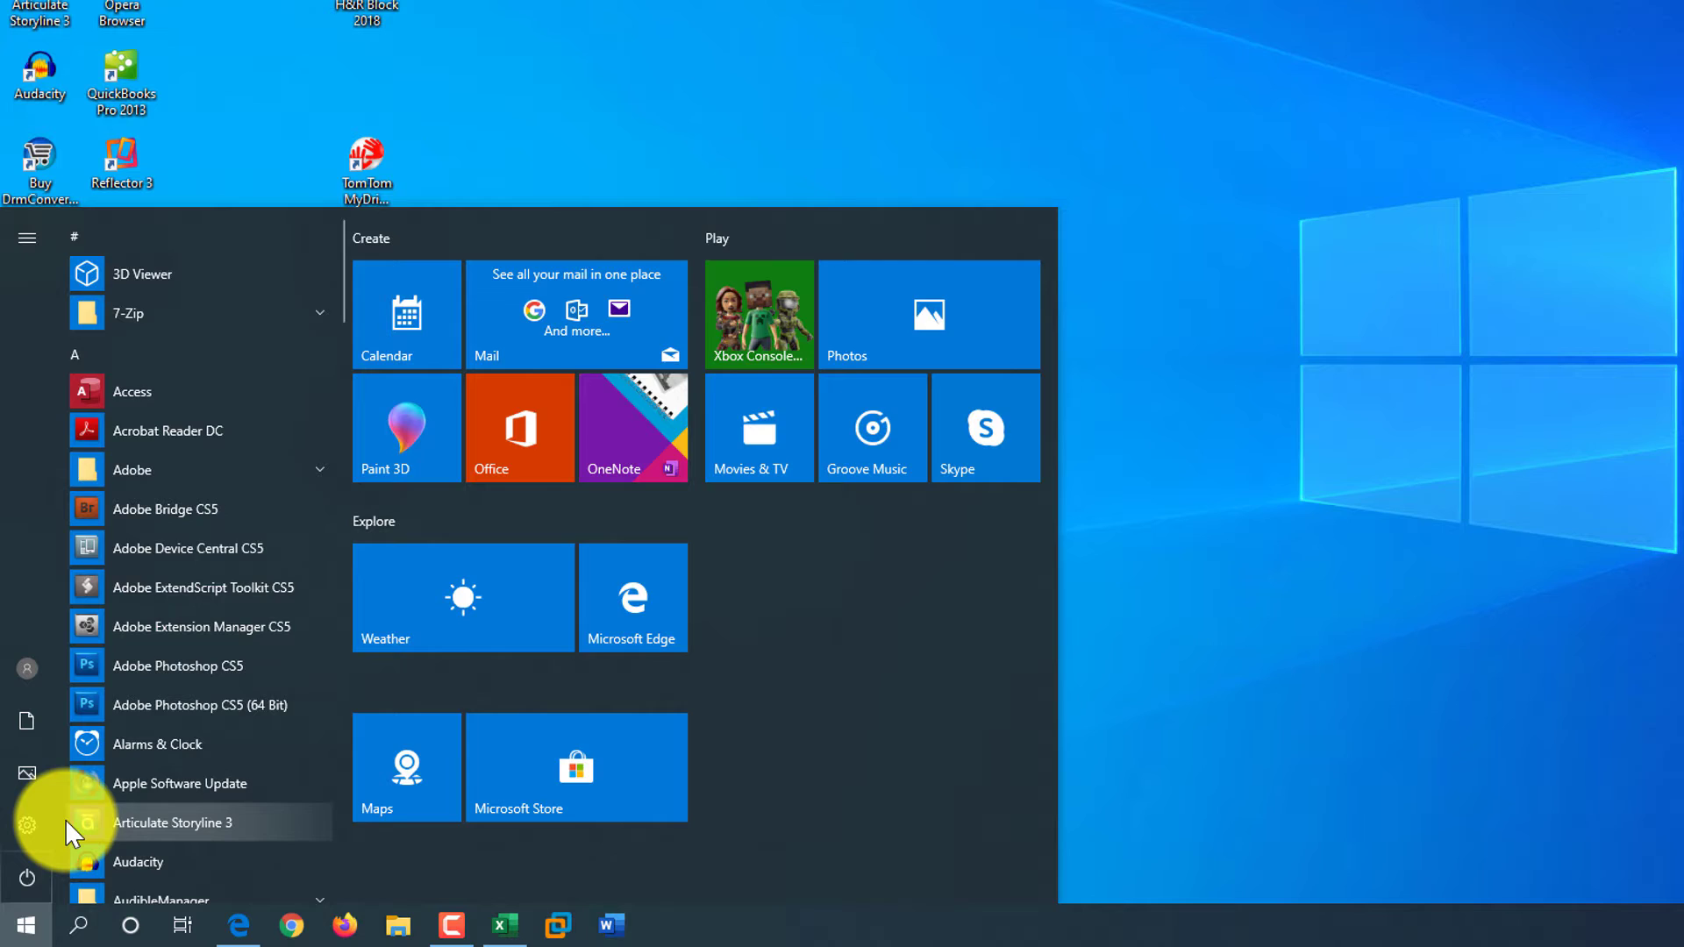
pyautogui.write('notepad')
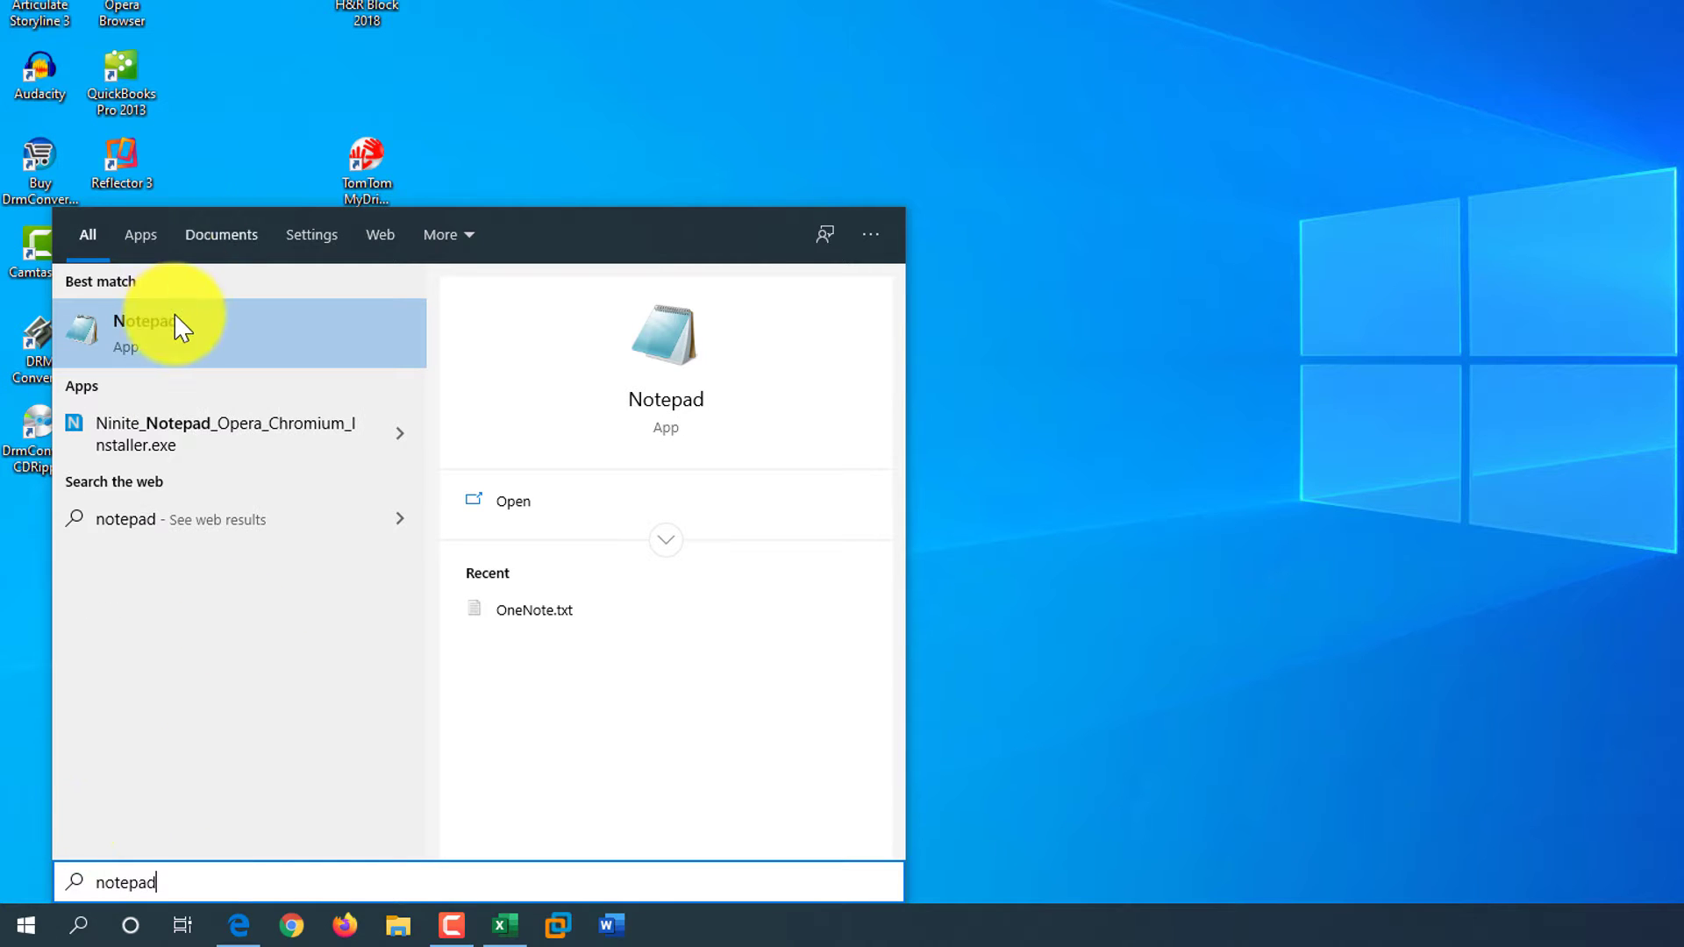
pyautogui.rightClick(148, 337)
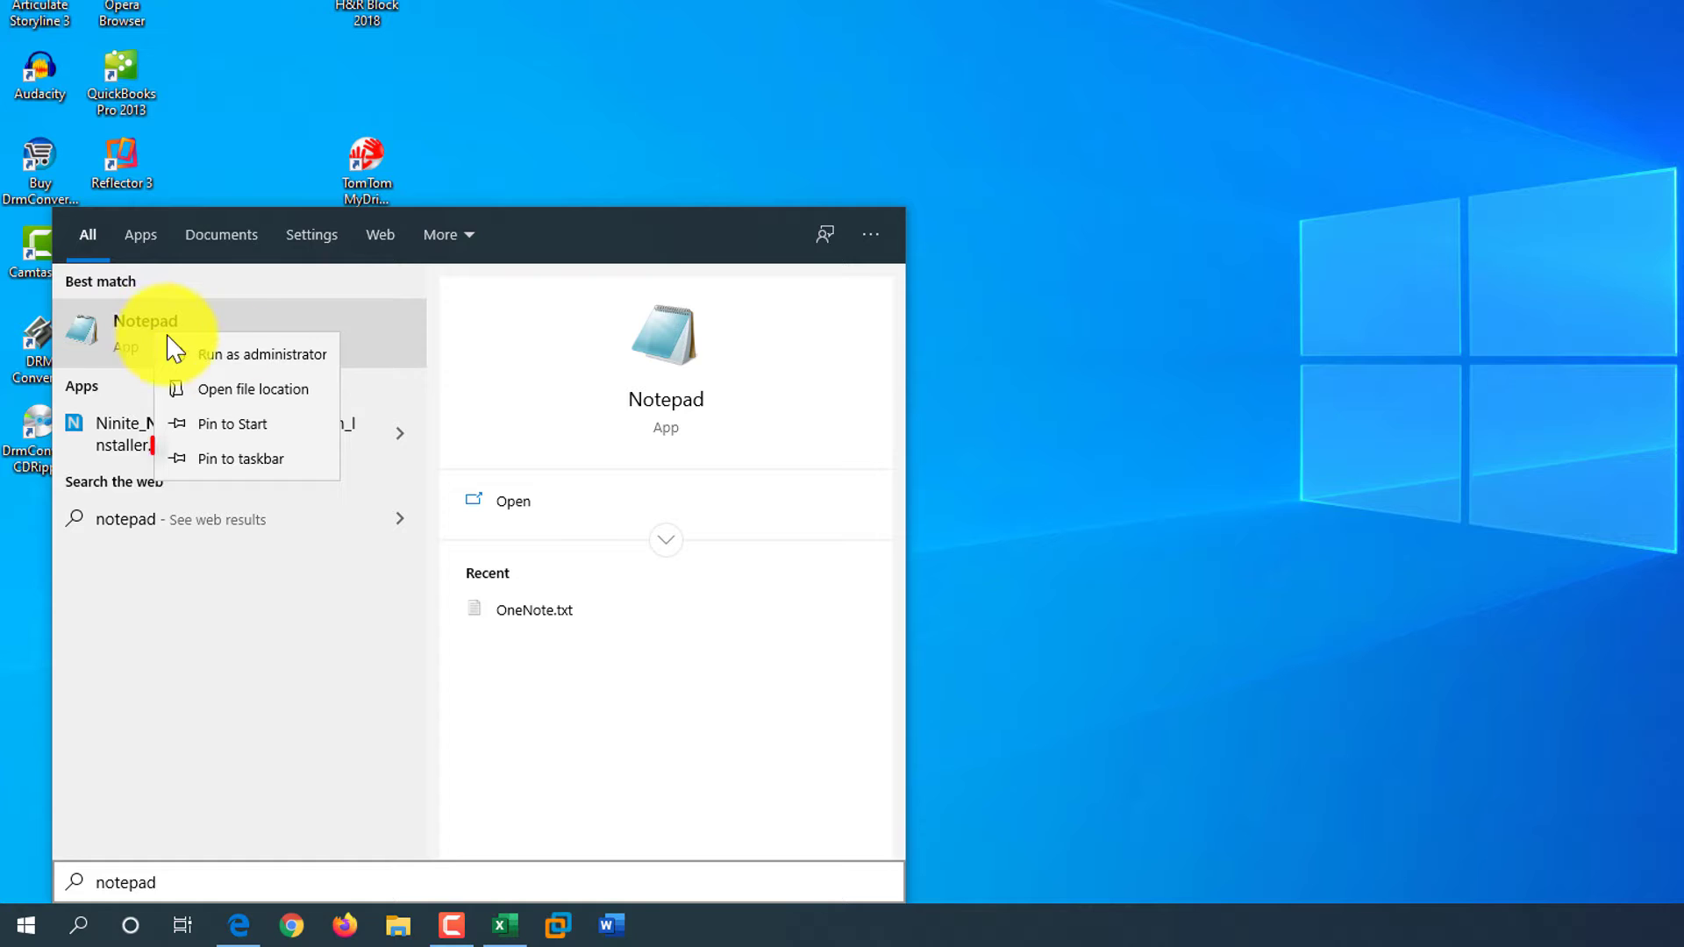
pyautogui.click(275, 465)
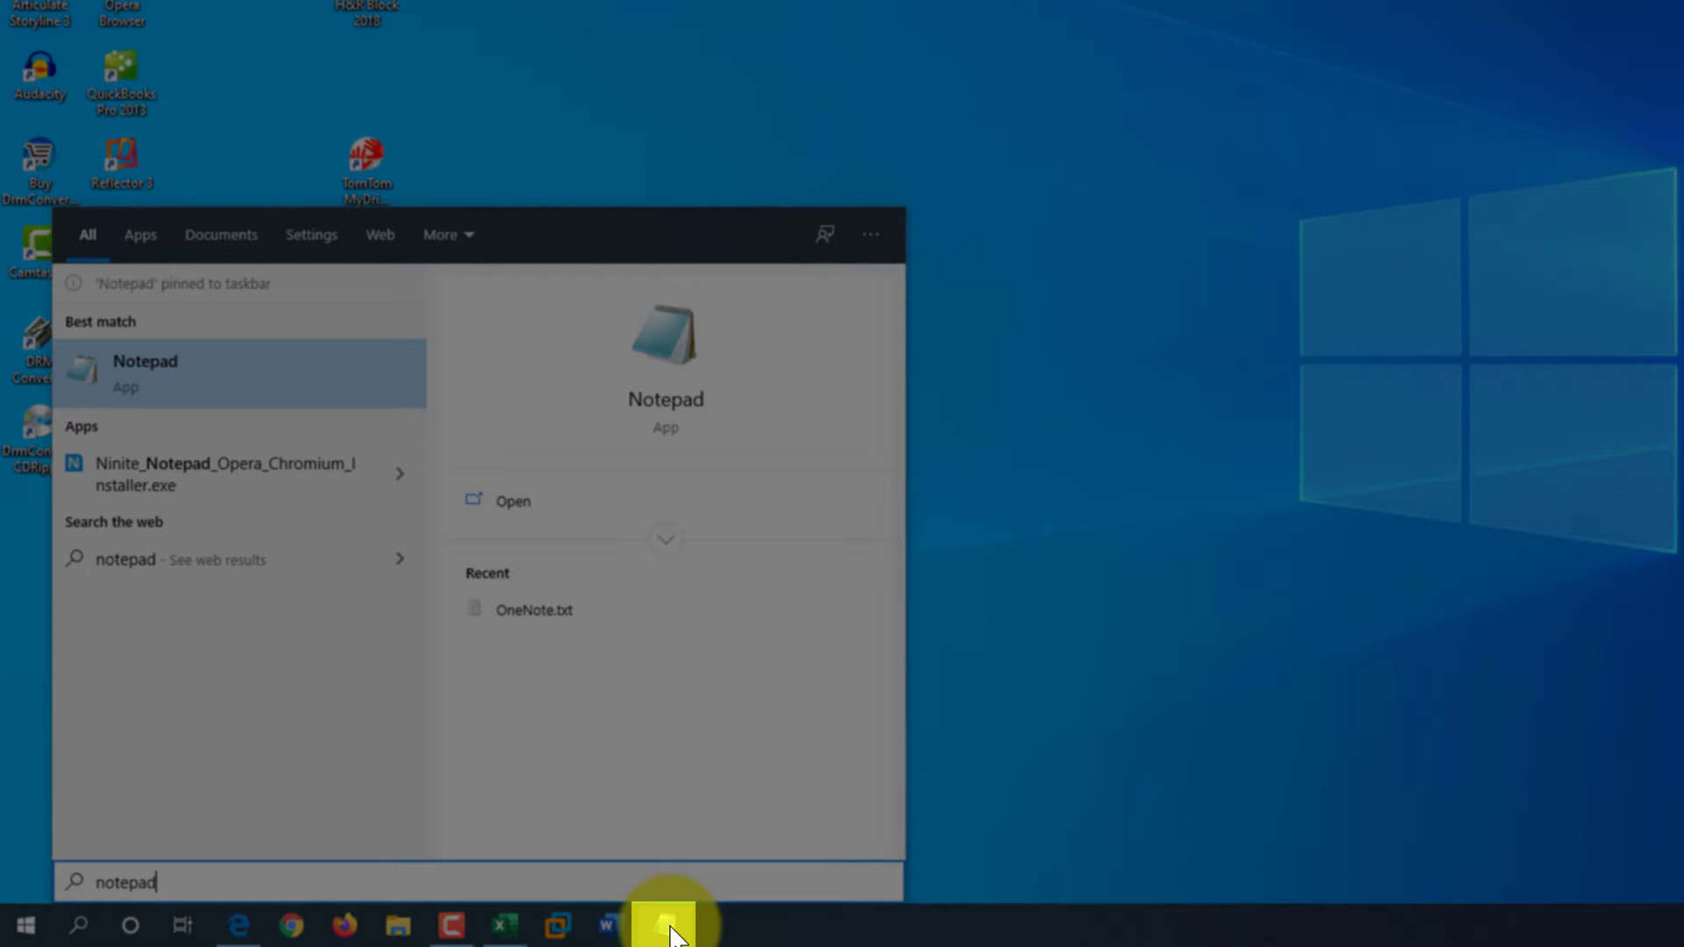
# - Move the pinned Notepad icon to the first app position on the taskbar, ahead of Edge, and launch the first pinned app
pyautogui.click(668, 926)
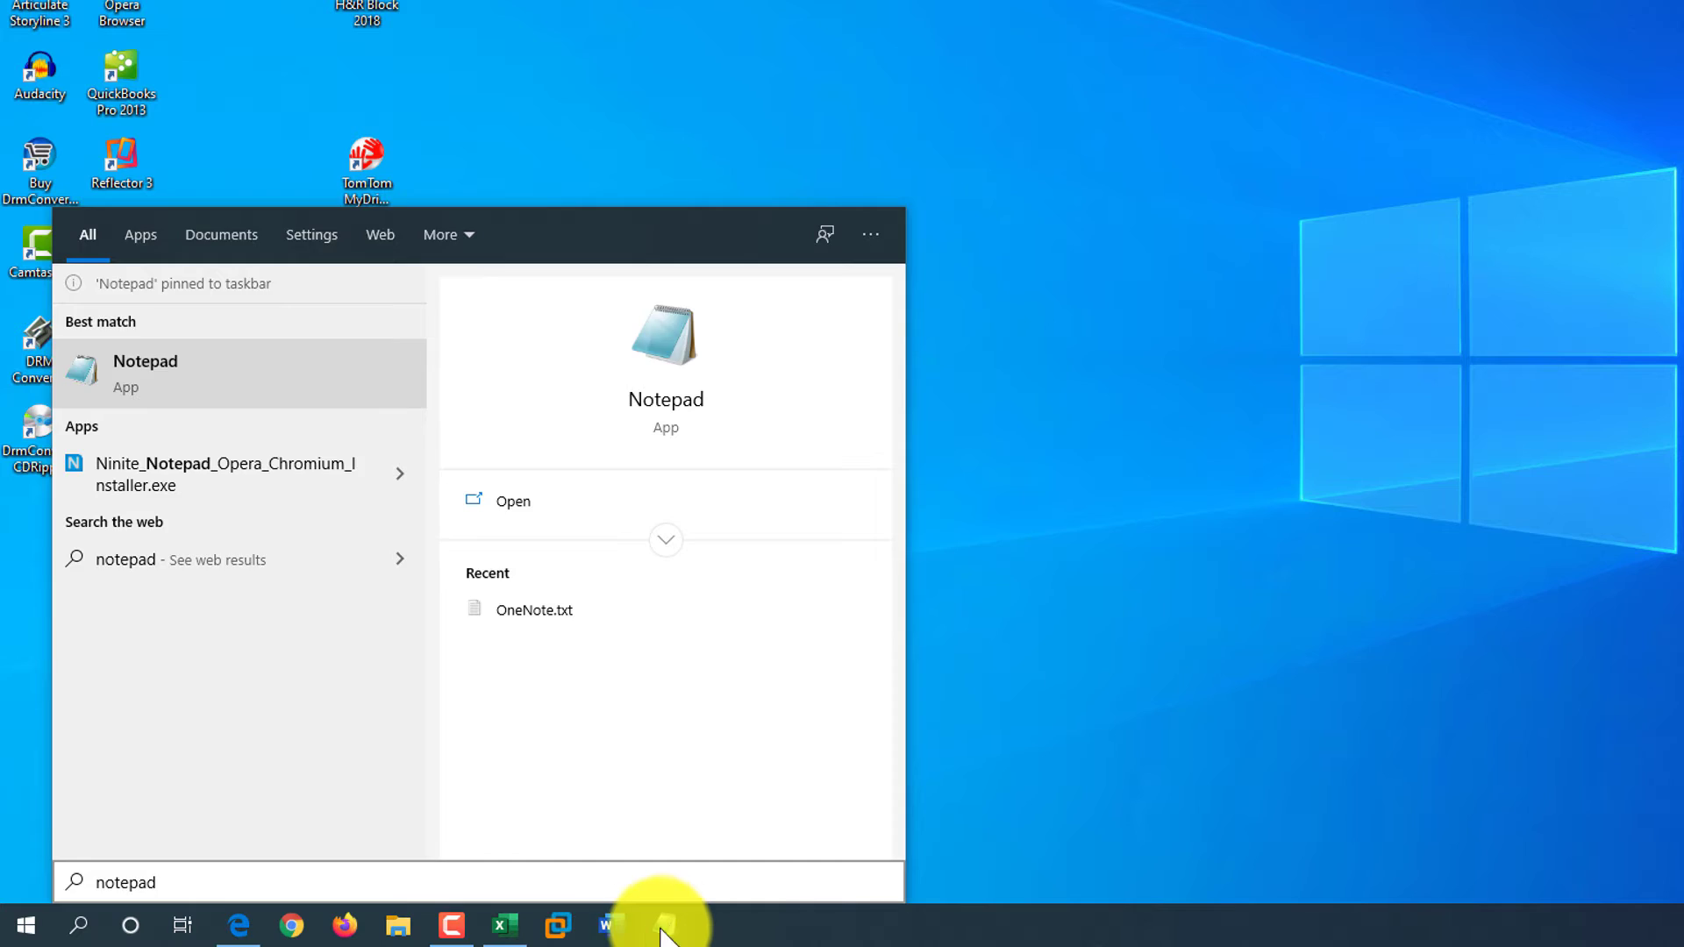
pyautogui.moveTo(662, 929); pyautogui.dragTo(306, 938)
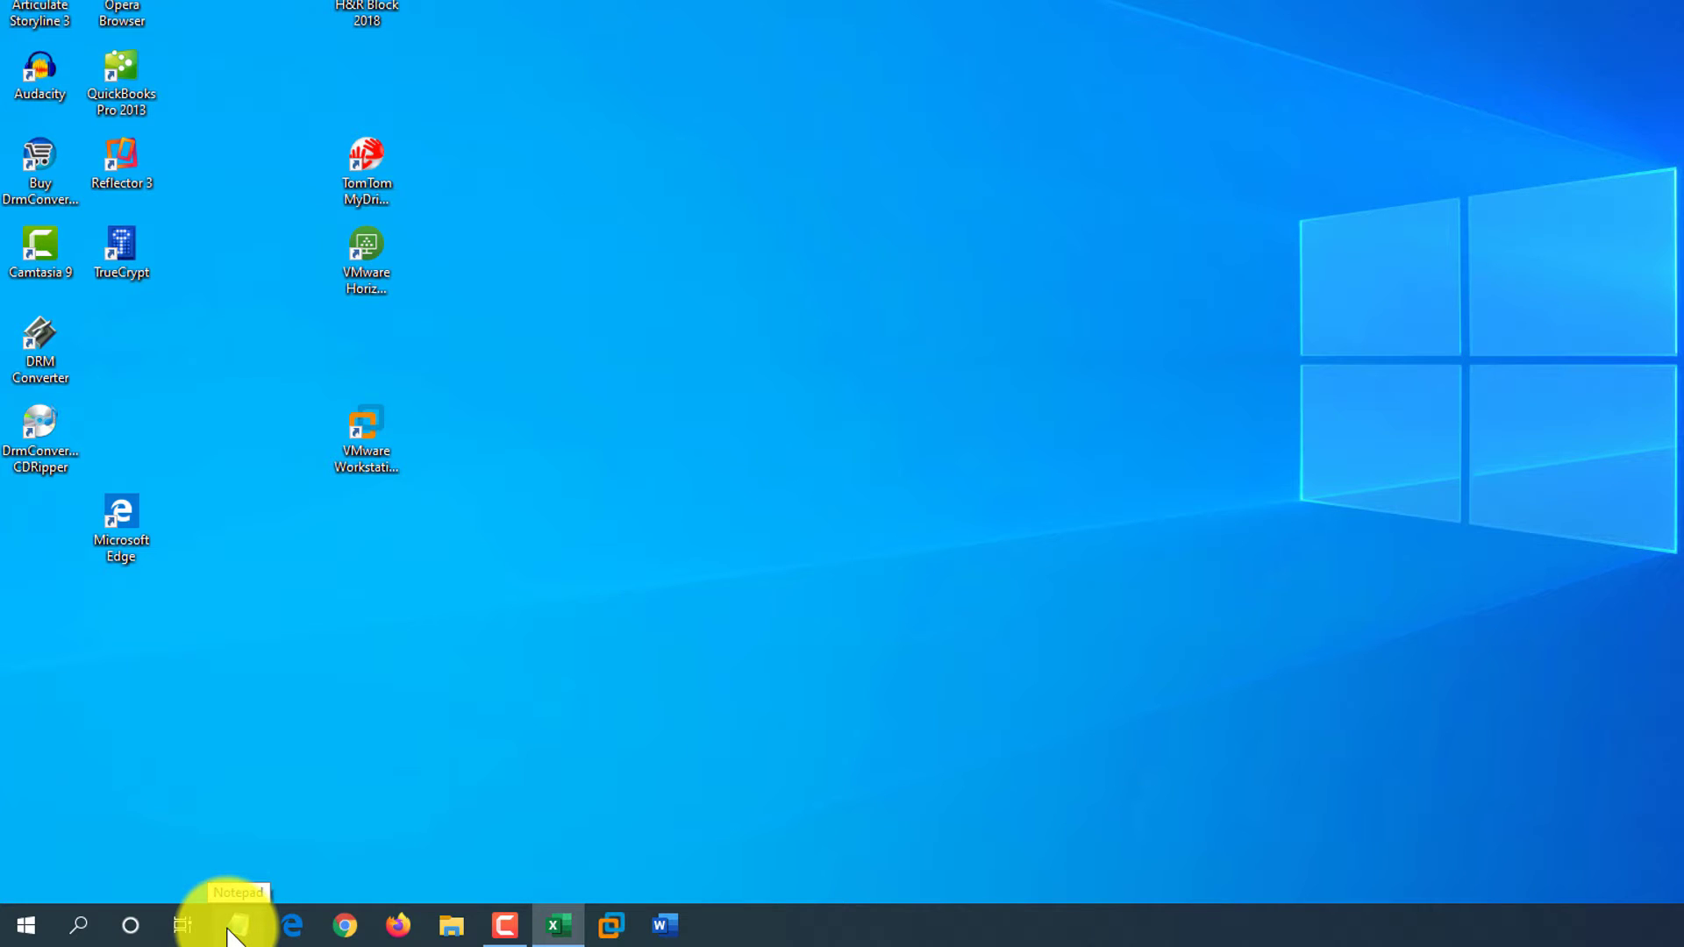
pyautogui.press('super+1')
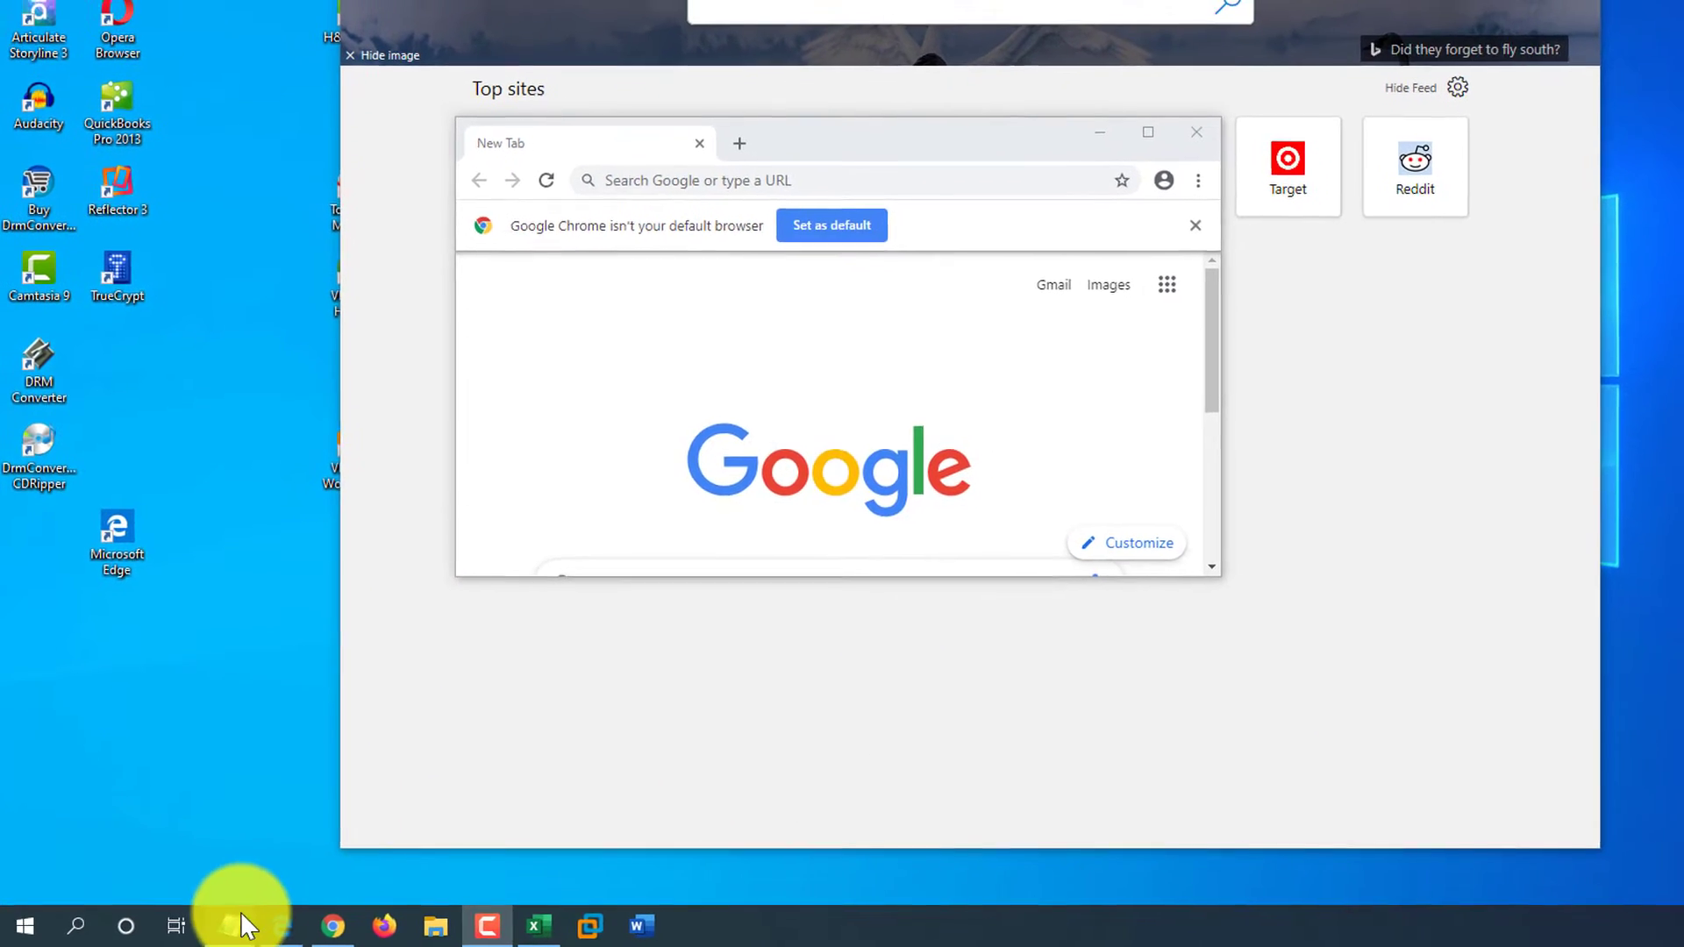
pyautogui.moveTo(214, 934)
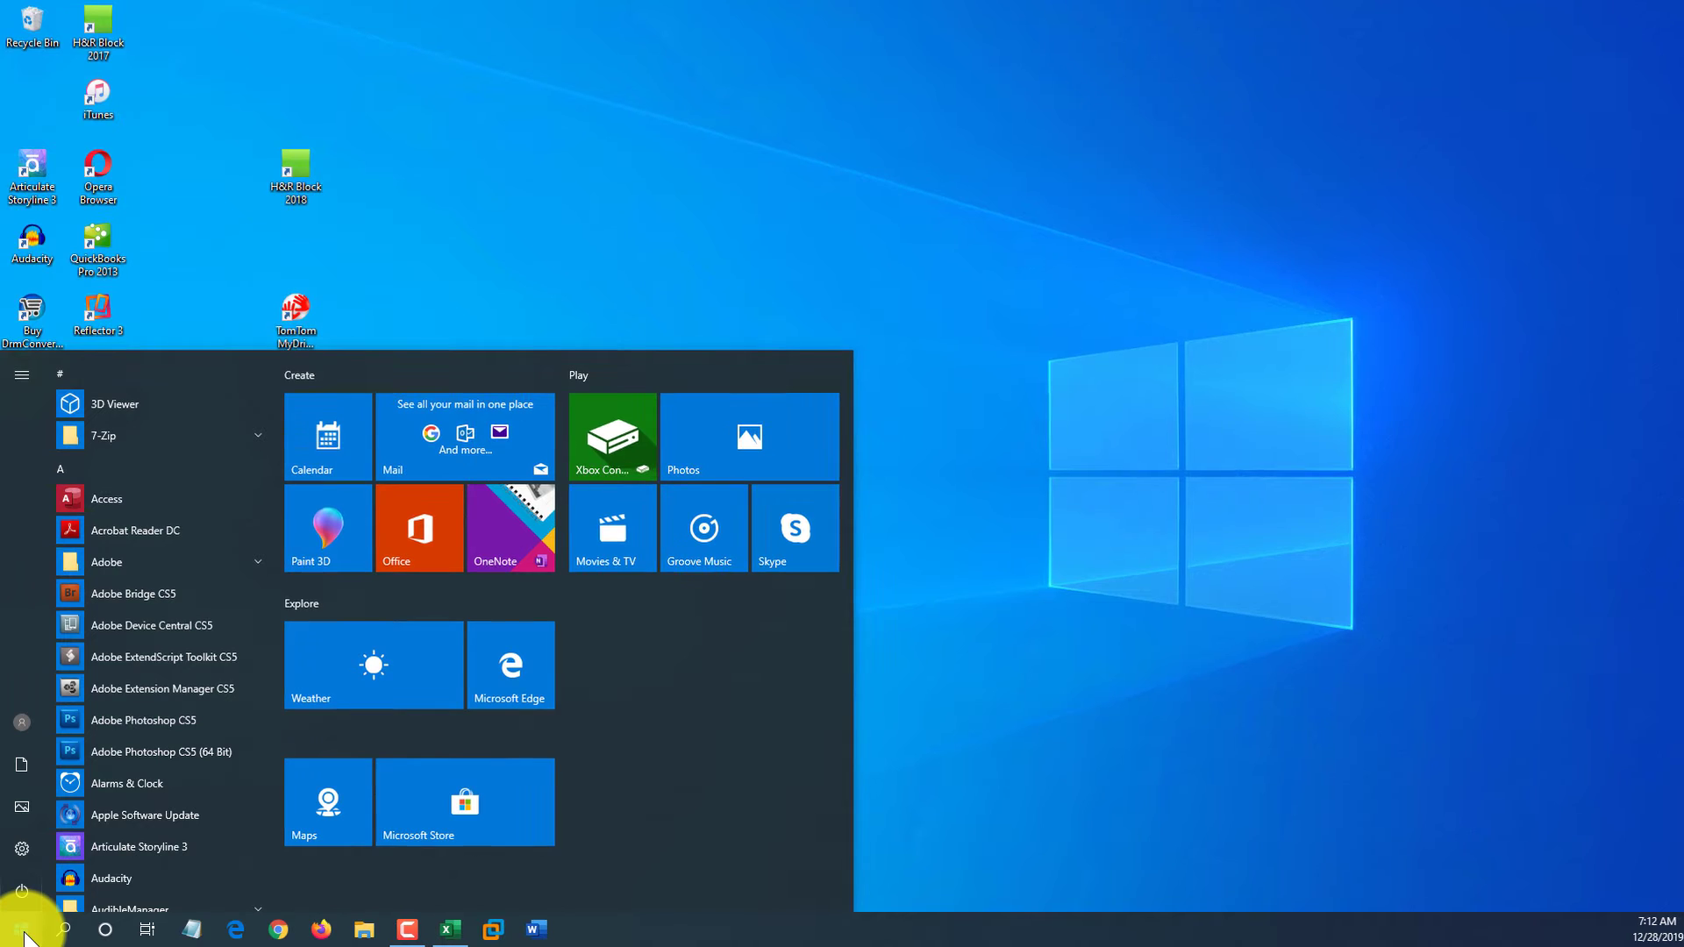
# - Search for "notepad" and pin the Notepad app to Start
pyautogui.write('notepad')
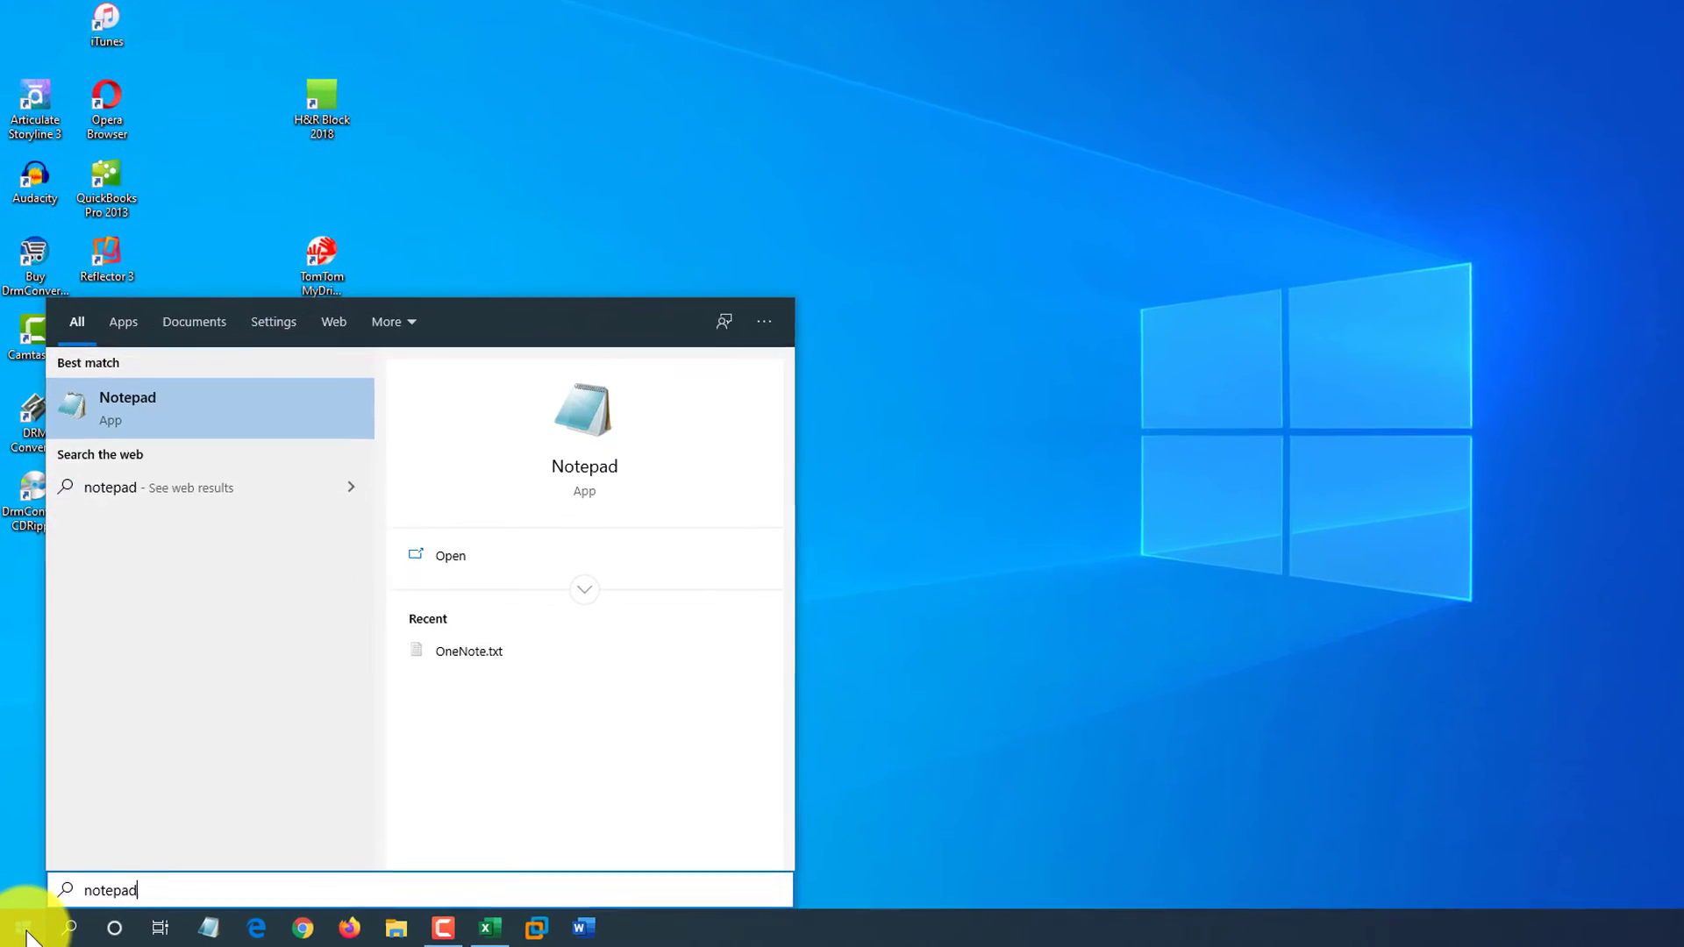
pyautogui.rightClick(147, 393)
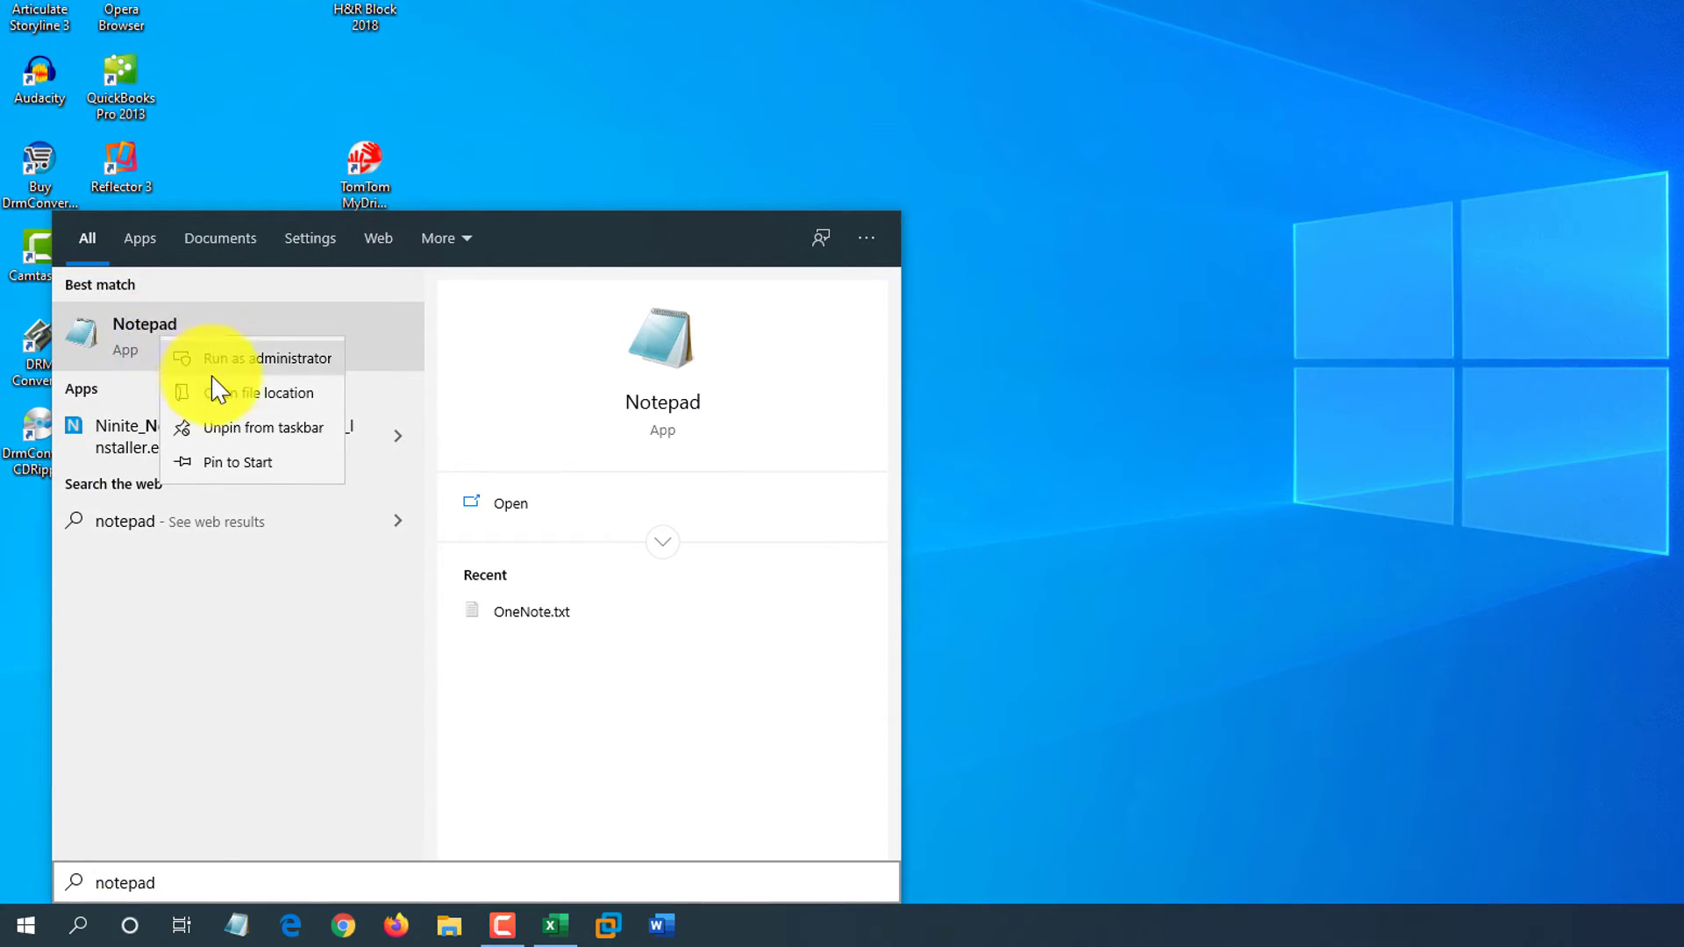
pyautogui.click(254, 471)
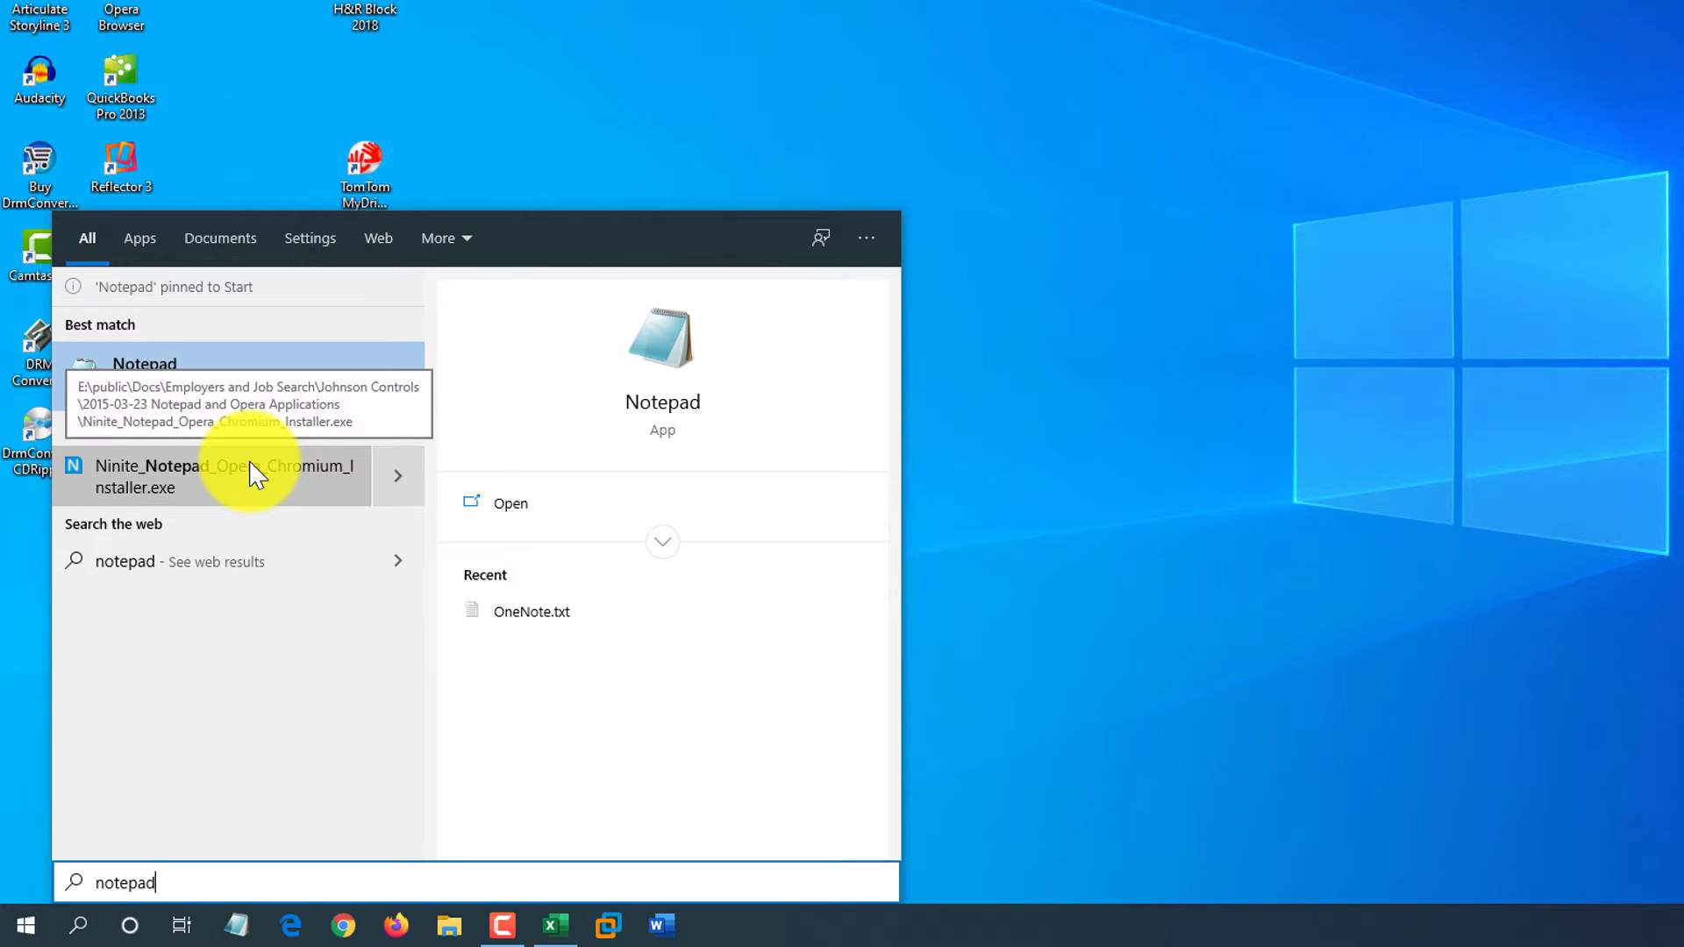
# - Open Notepad from its new Start menu tile and close its window
pyautogui.click(27, 930)
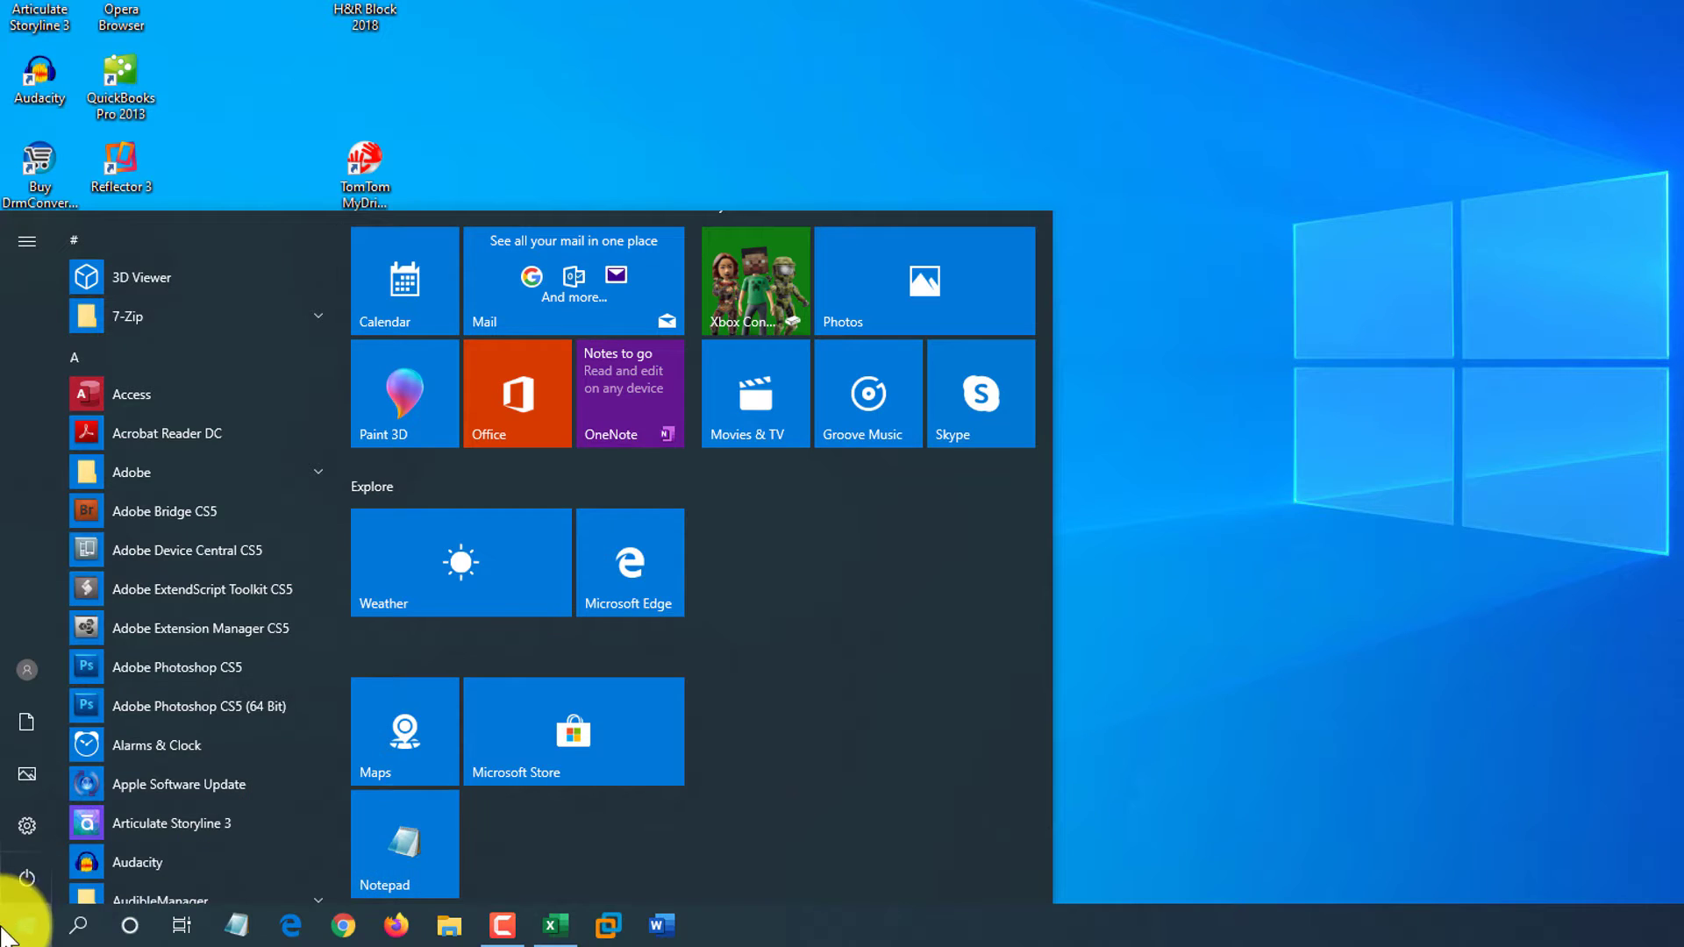
pyautogui.click(22, 928)
pyautogui.click(22, 928)
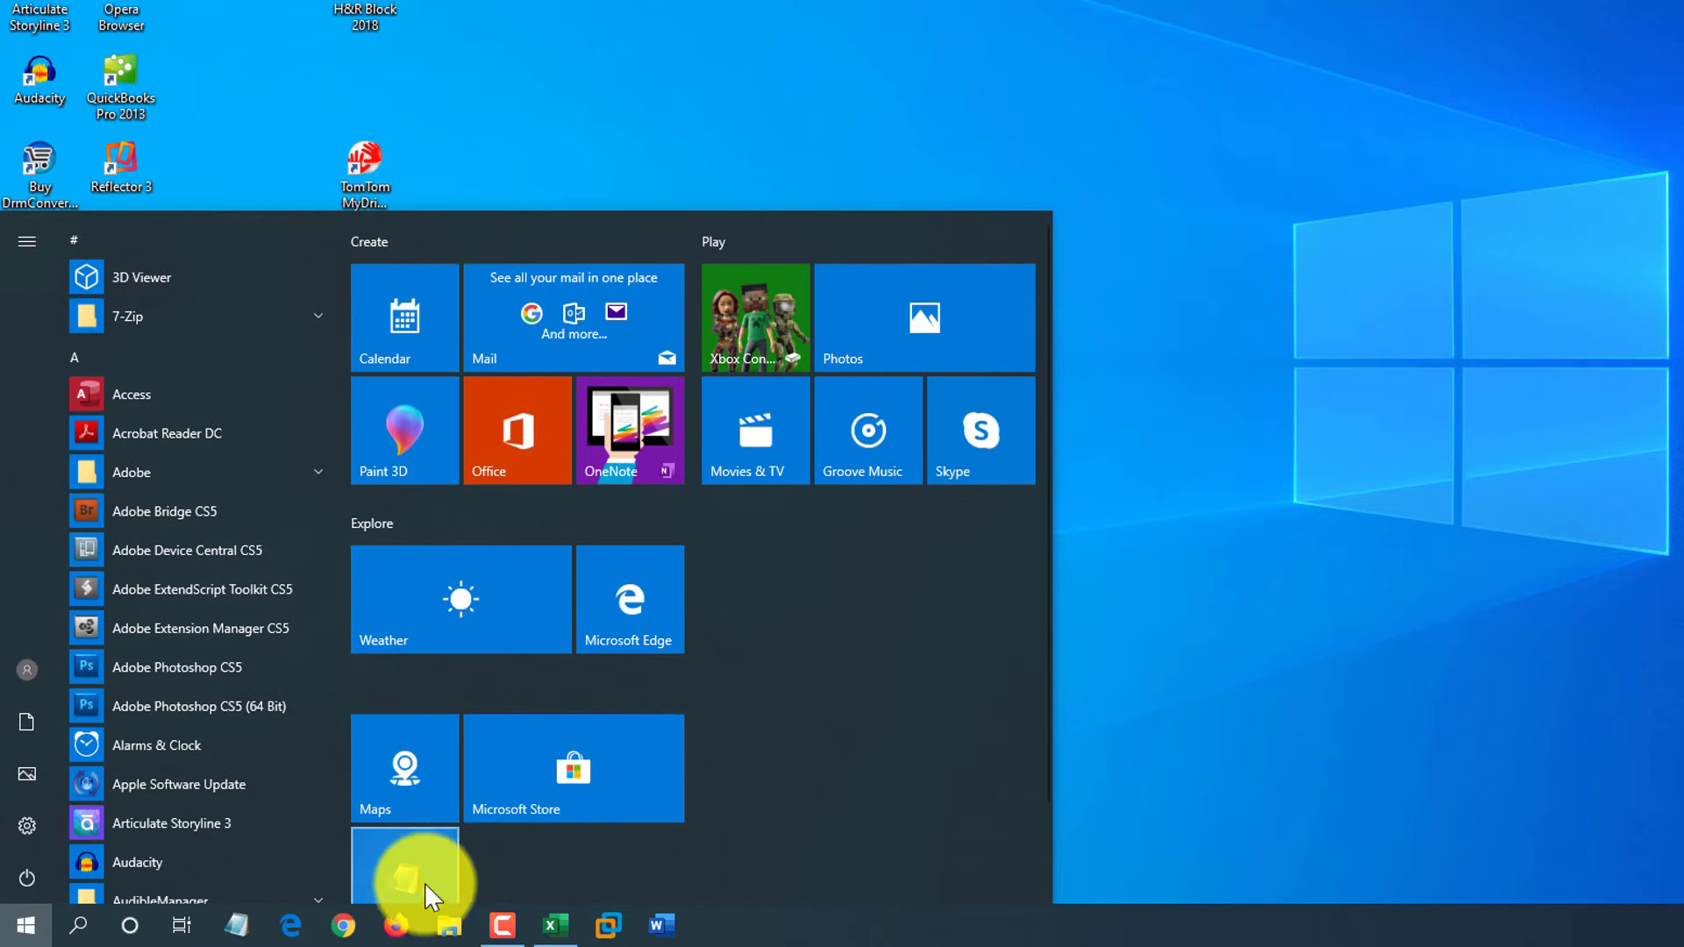
pyautogui.click(419, 868)
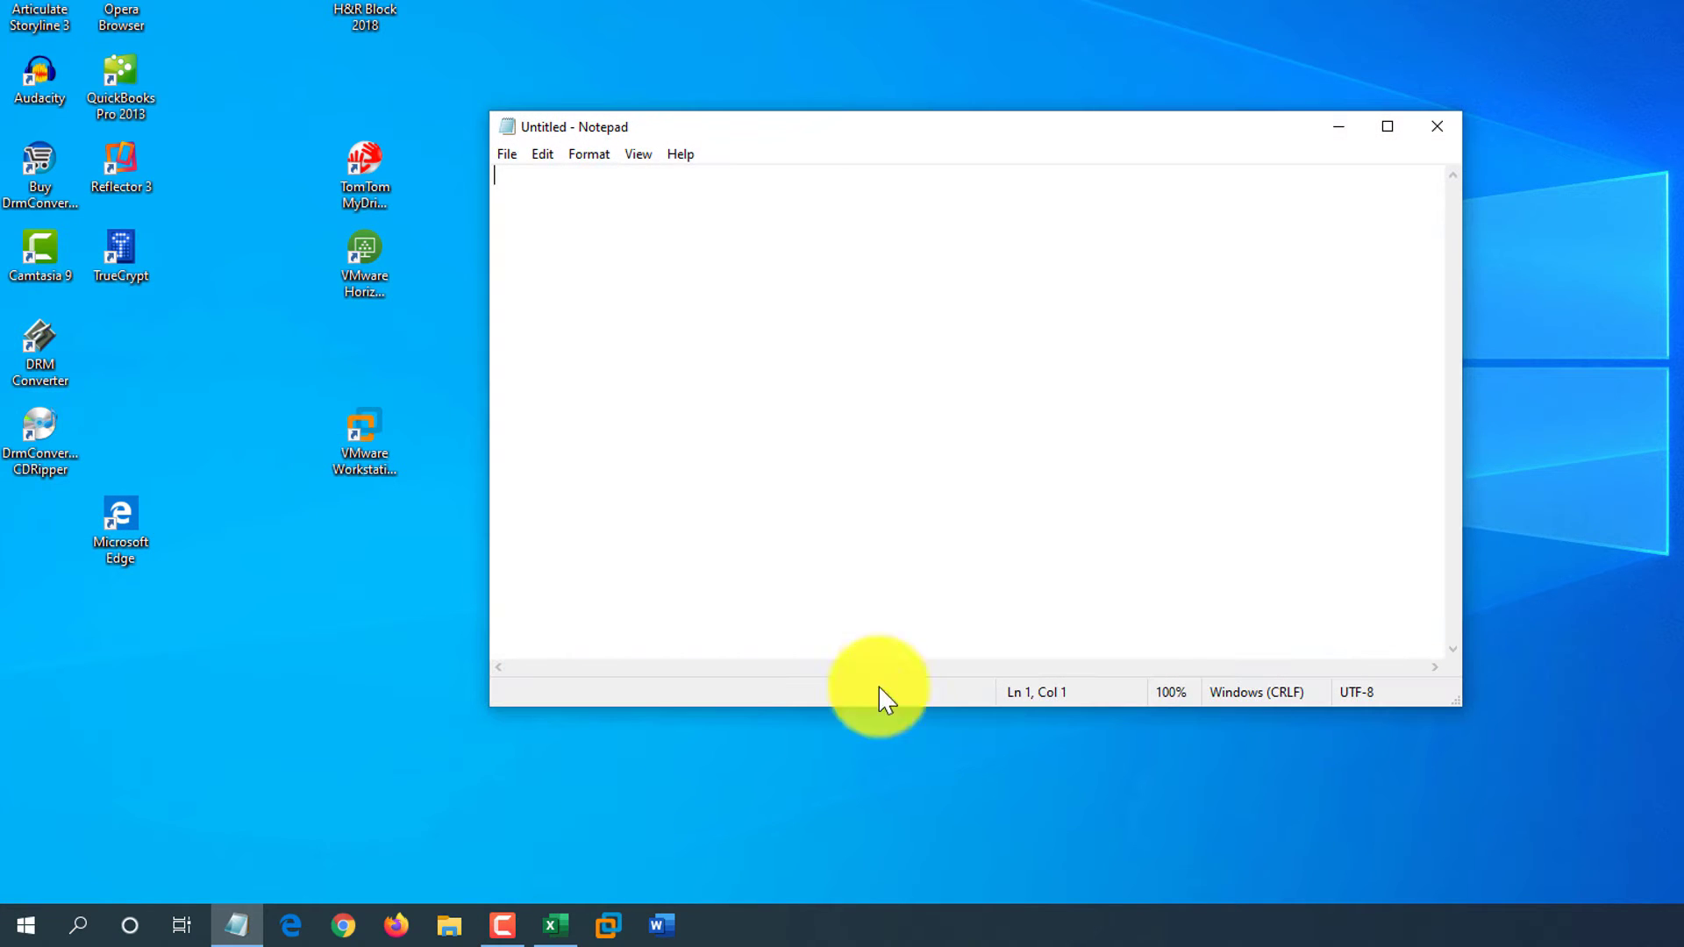
pyautogui.click(1439, 130)
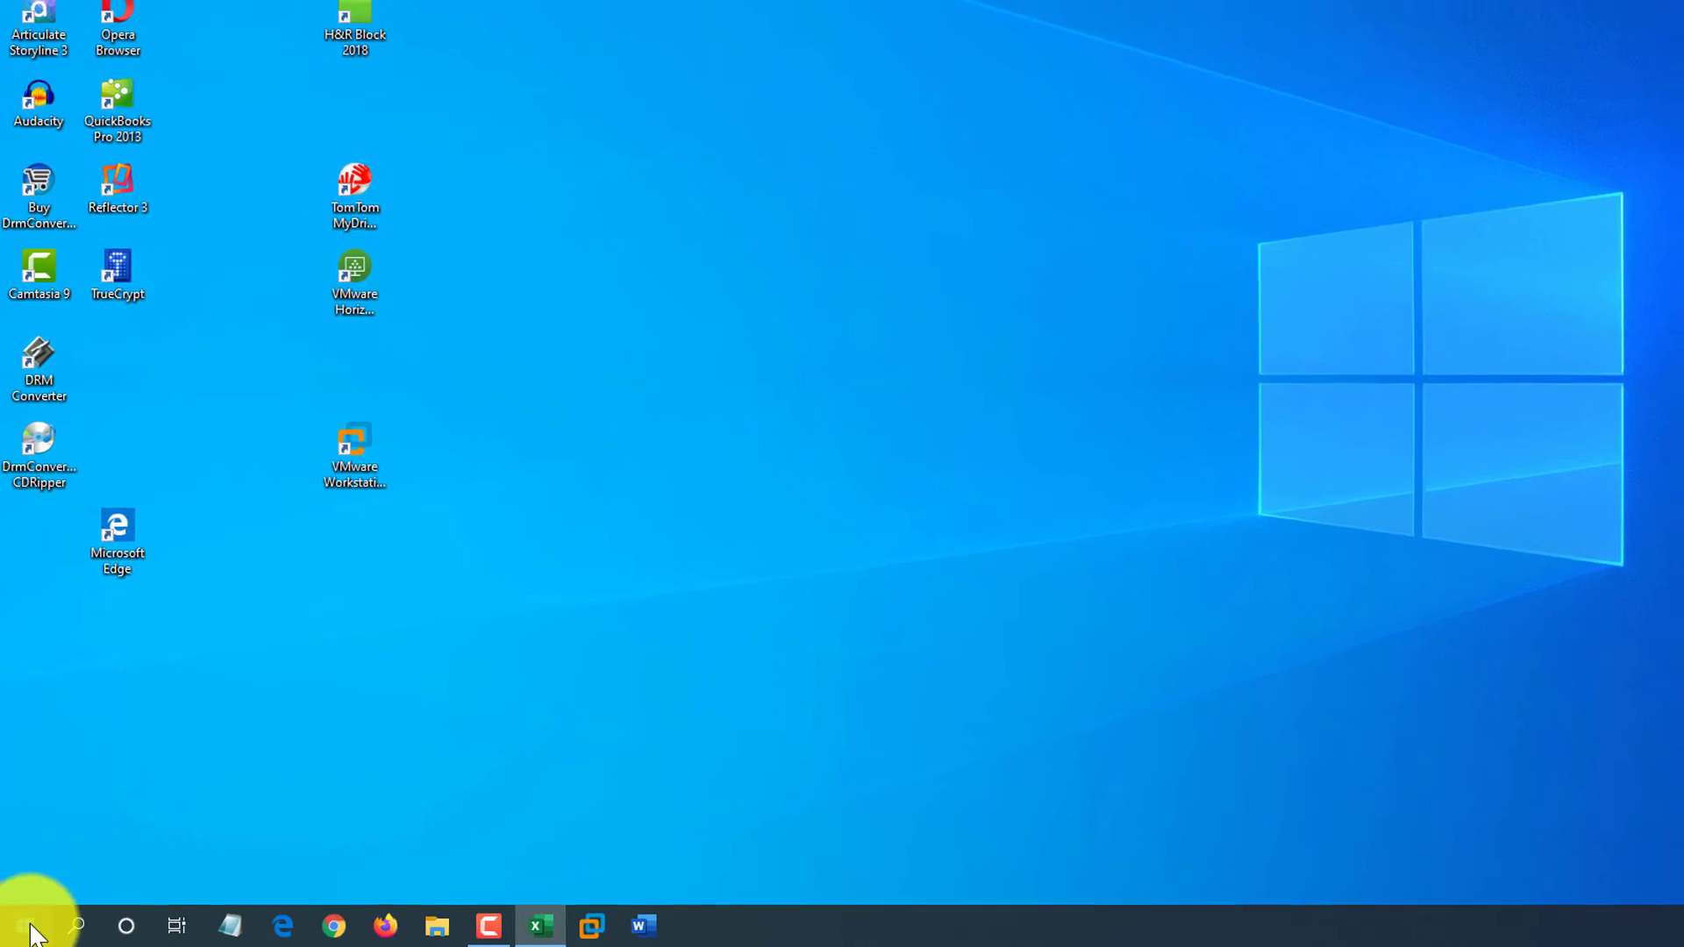
# - Move the Notepad tile to the first position of the Create group in the Start menu
pyautogui.click(22, 928)
pyautogui.moveTo(386, 868); pyautogui.dragTo(441, 439)
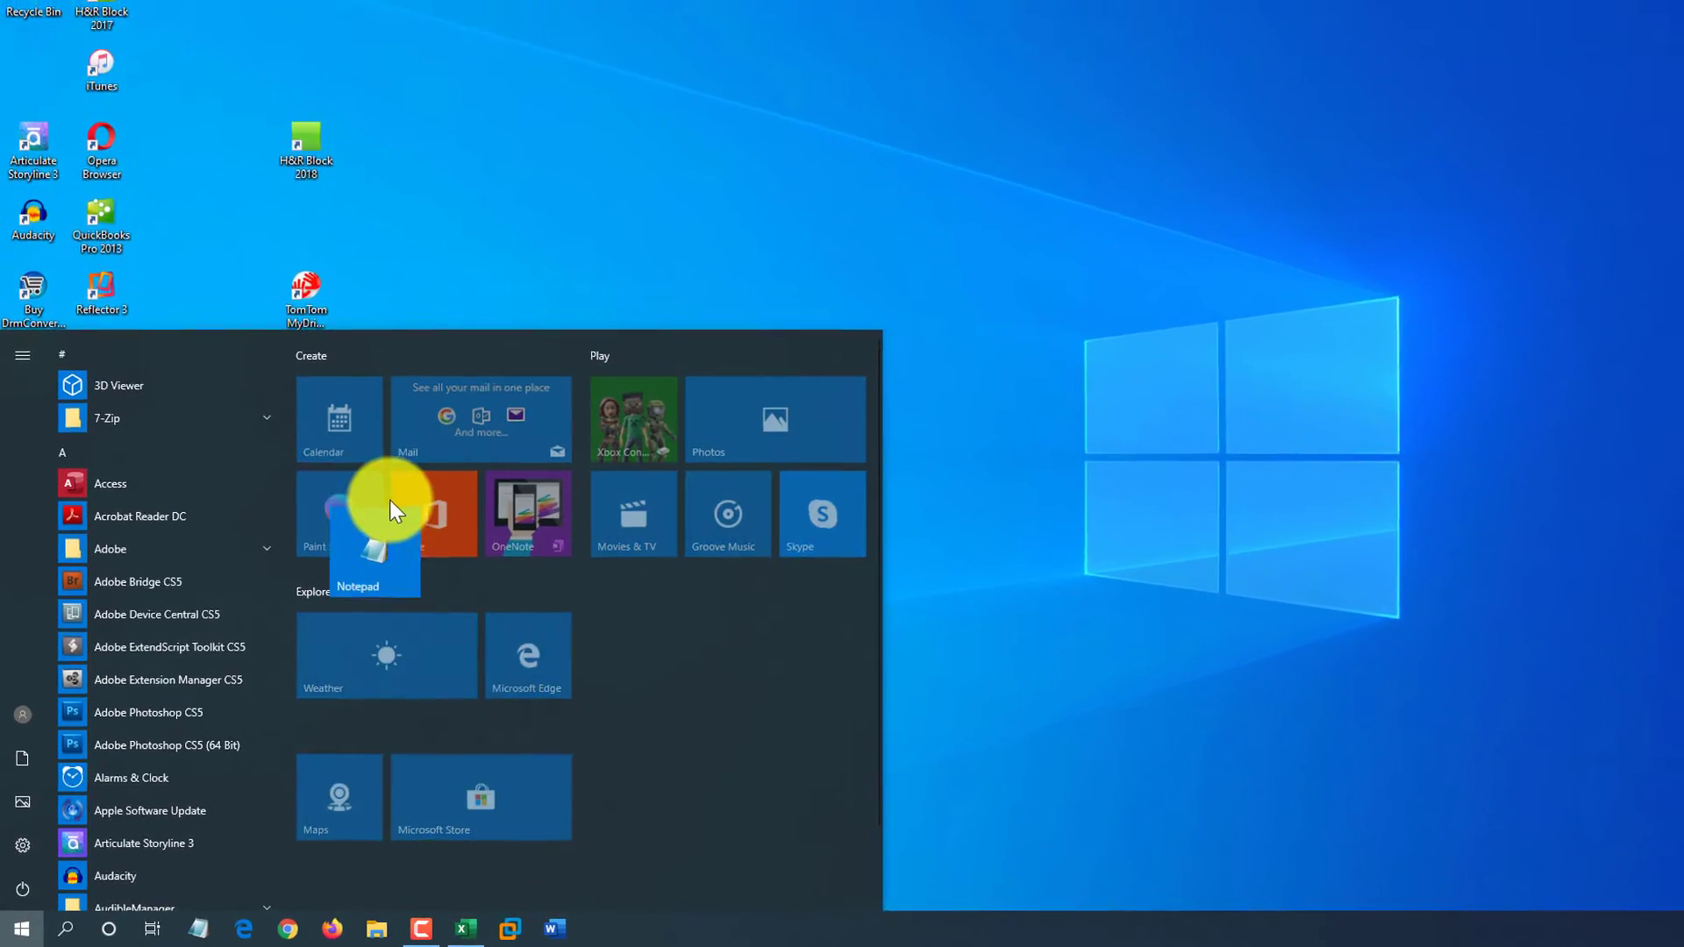
pyautogui.moveTo(381, 501)
pyautogui.mouseDown()
pyautogui.moveTo(379, 404)
pyautogui.moveTo(340, 423)
pyautogui.mouseUp()
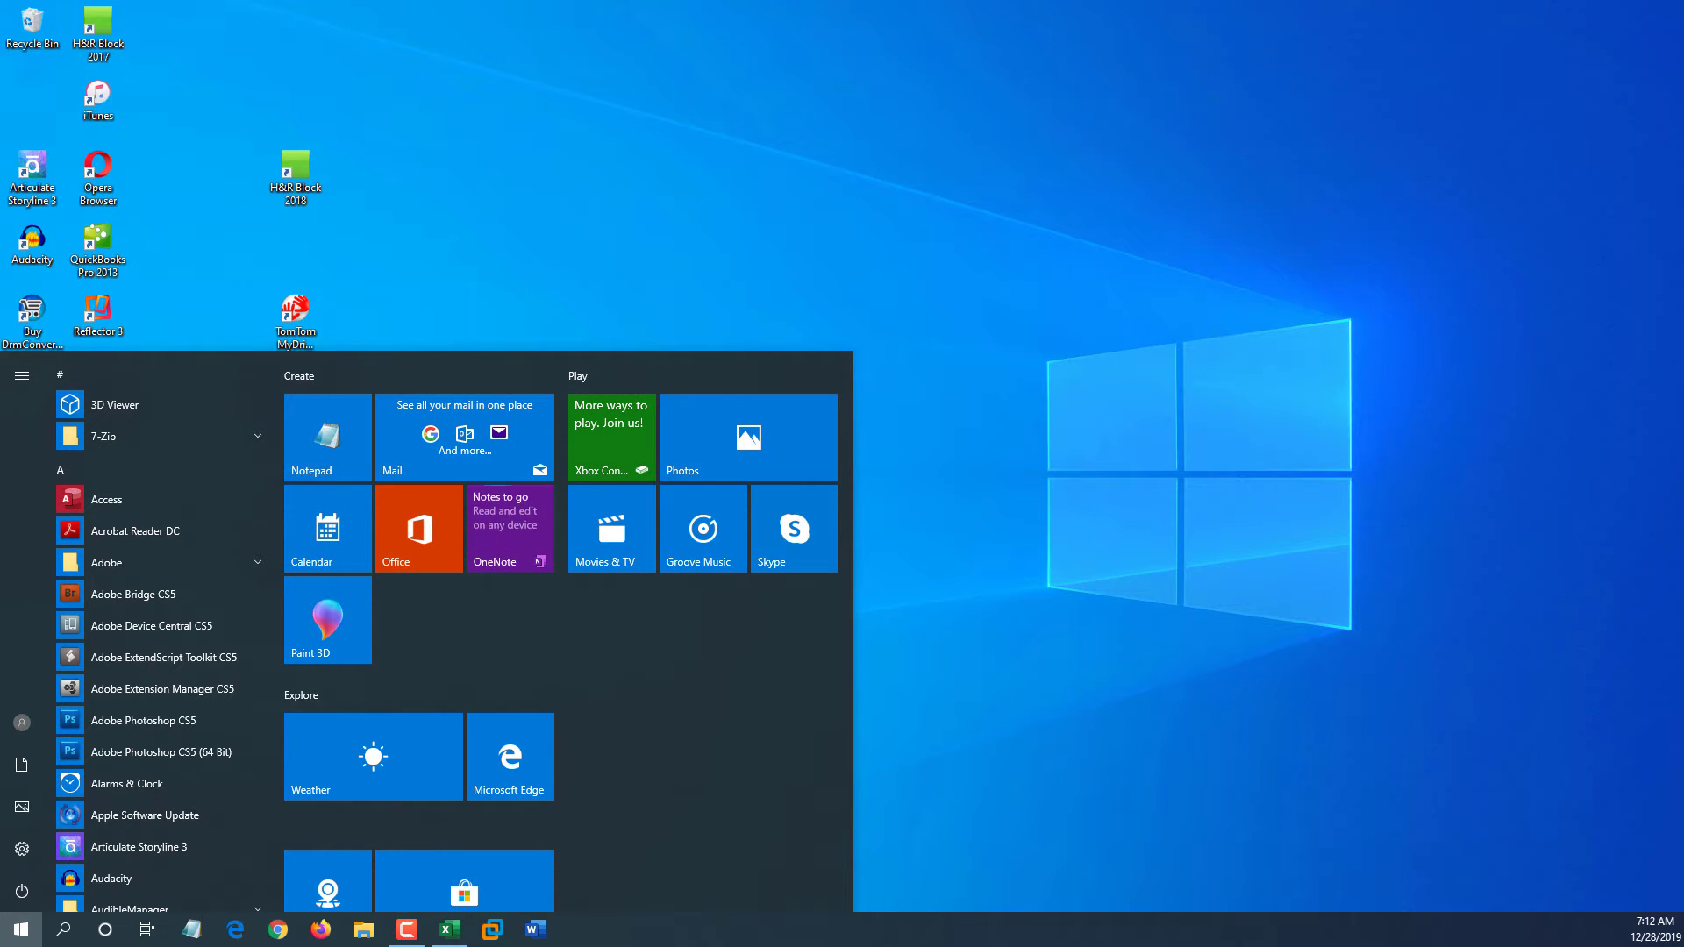
# - Unpin Notepad from Start and move the Paint 3D tile up to the first row of the Create group
pyautogui.rightClick(338, 433)
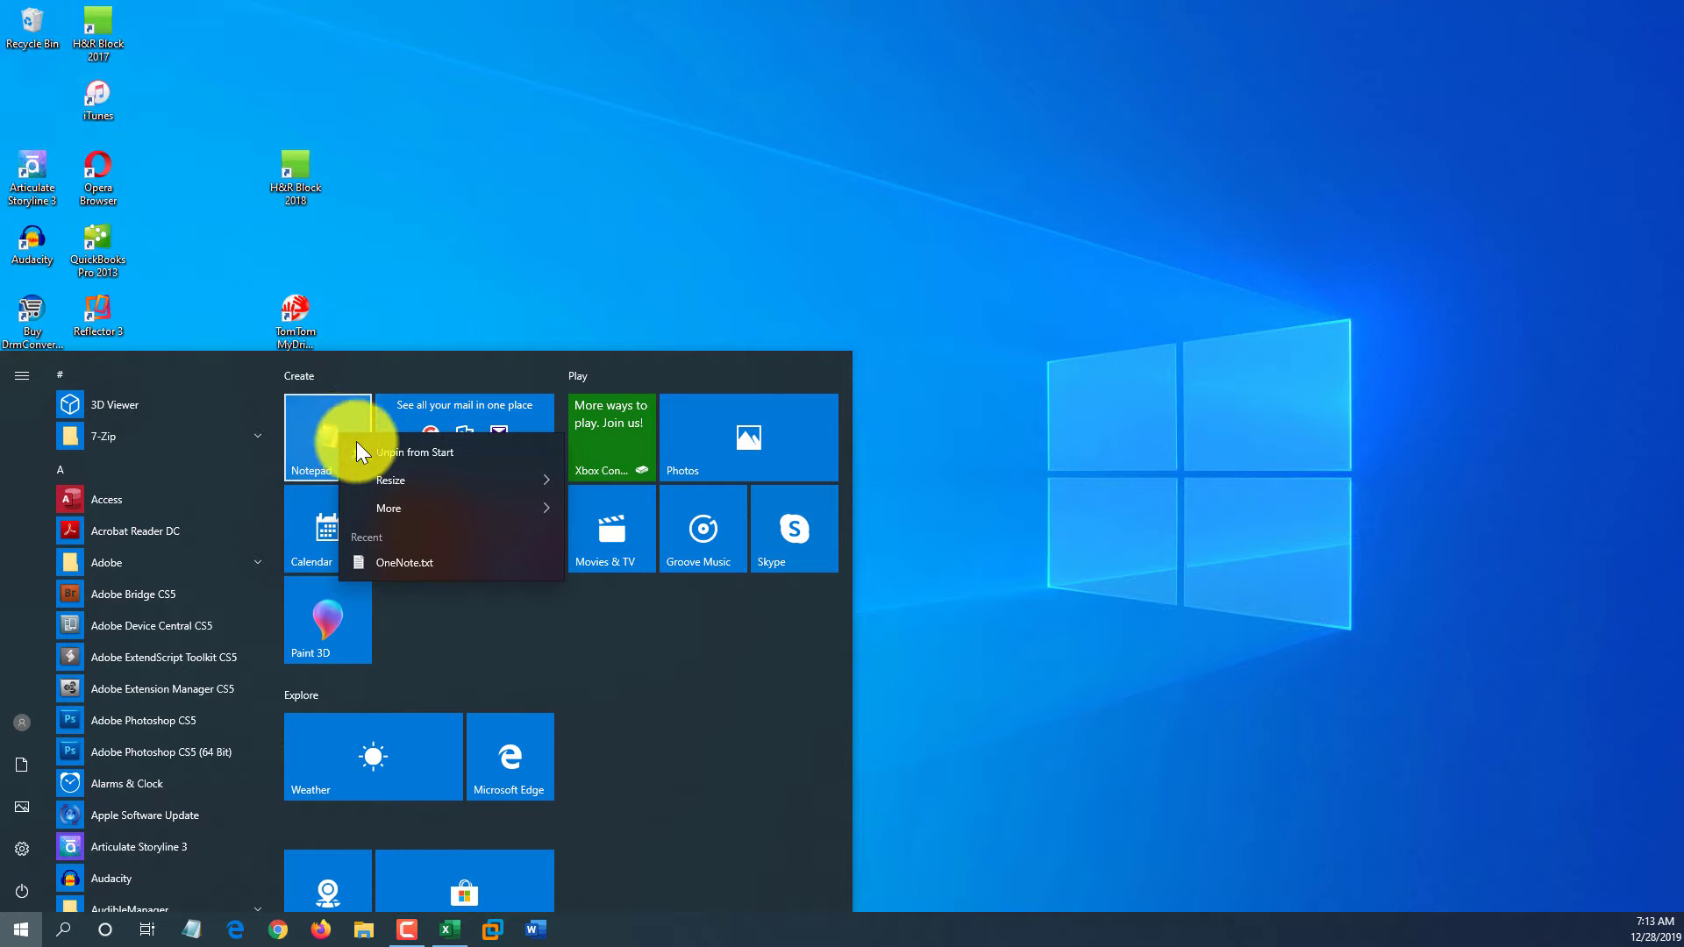
pyautogui.click(428, 451)
pyautogui.moveTo(350, 645)
pyautogui.mouseDown()
pyautogui.moveTo(333, 445)
pyautogui.moveTo(356, 450)
pyautogui.mouseUp()
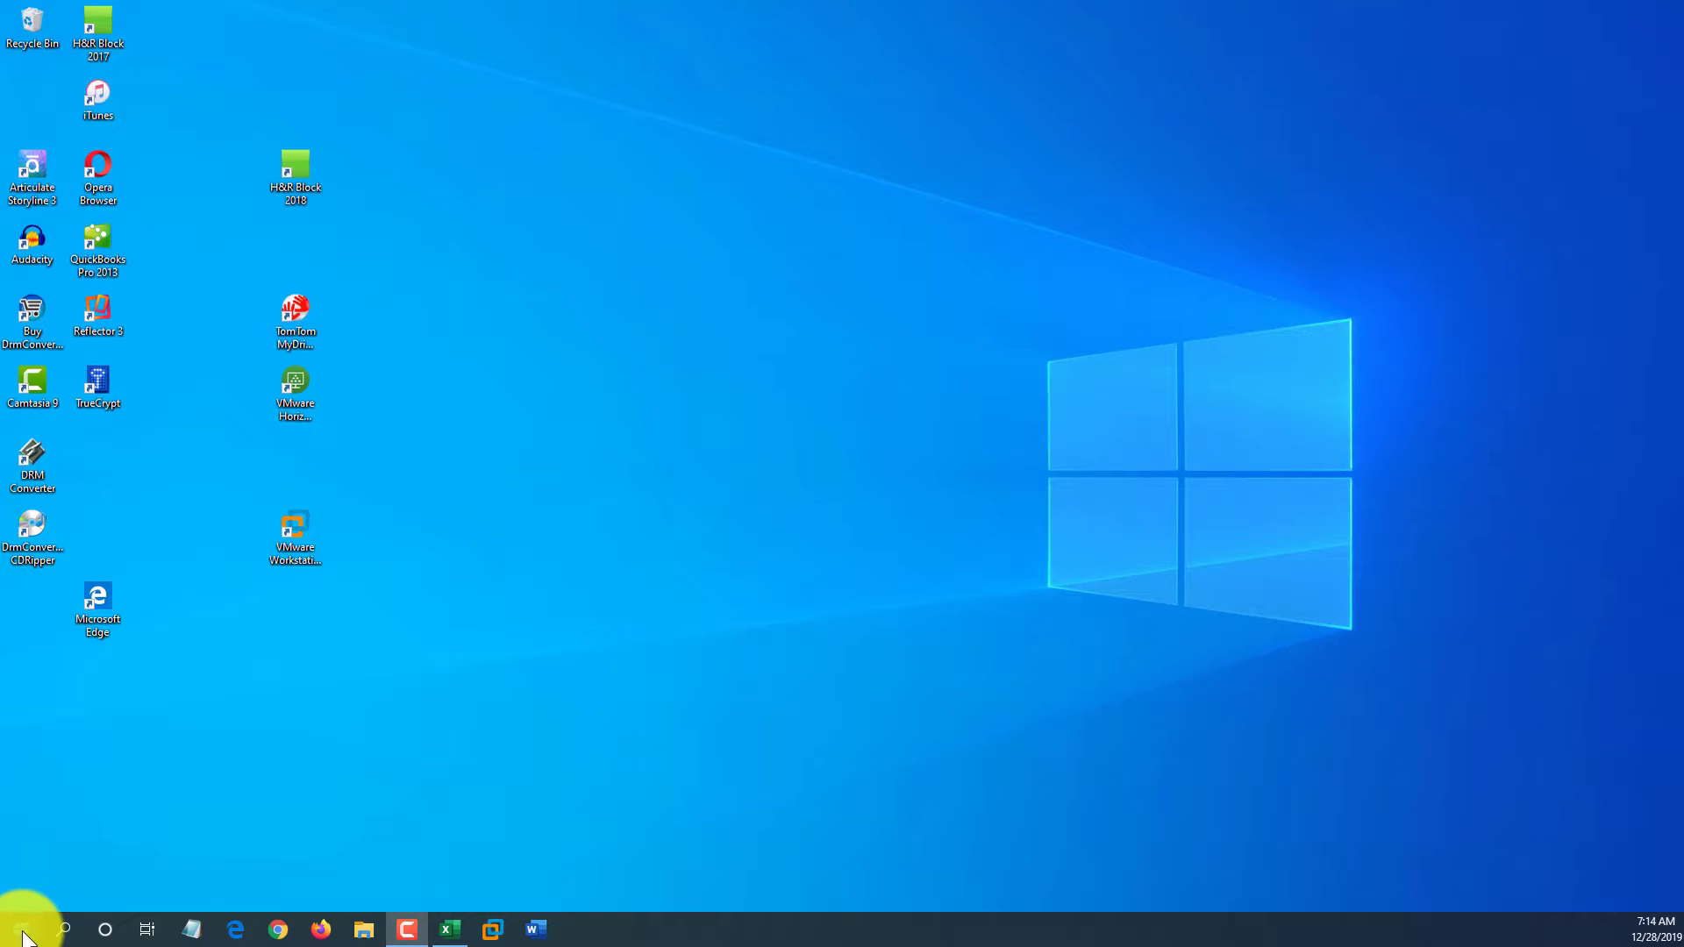
# - Search for "no", open the file location of the Notepad app and open the properties of its shortcut
pyautogui.click(21, 931)
pyautogui.write('no')
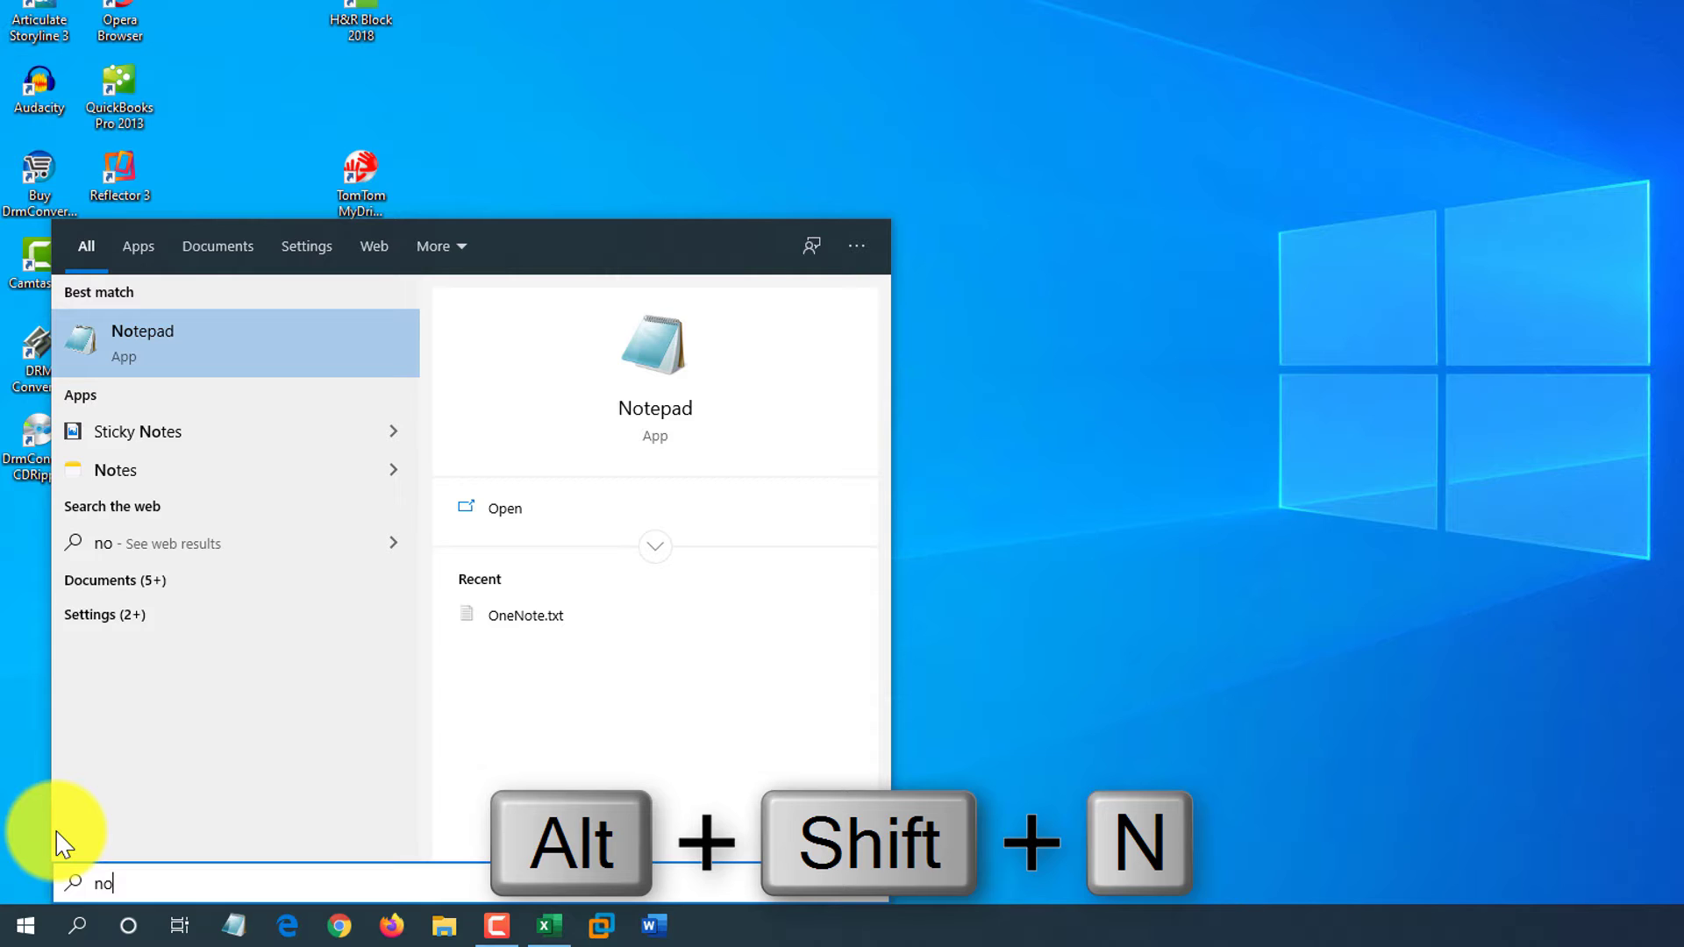
pyautogui.rightClick(173, 346)
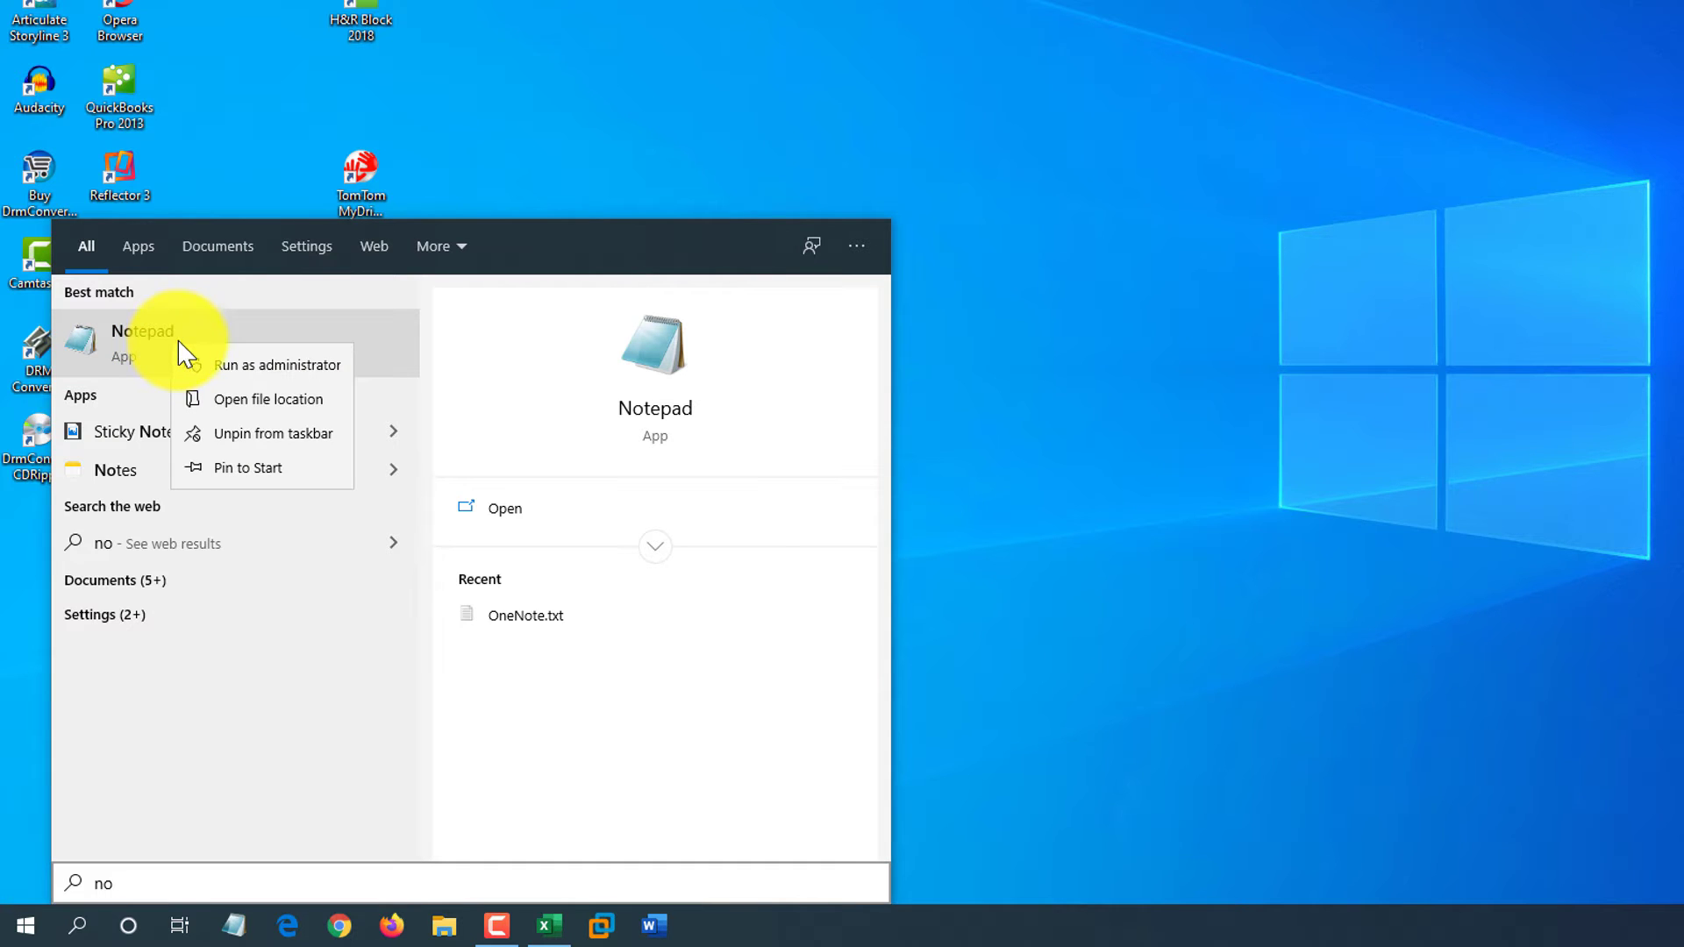
pyautogui.click(316, 405)
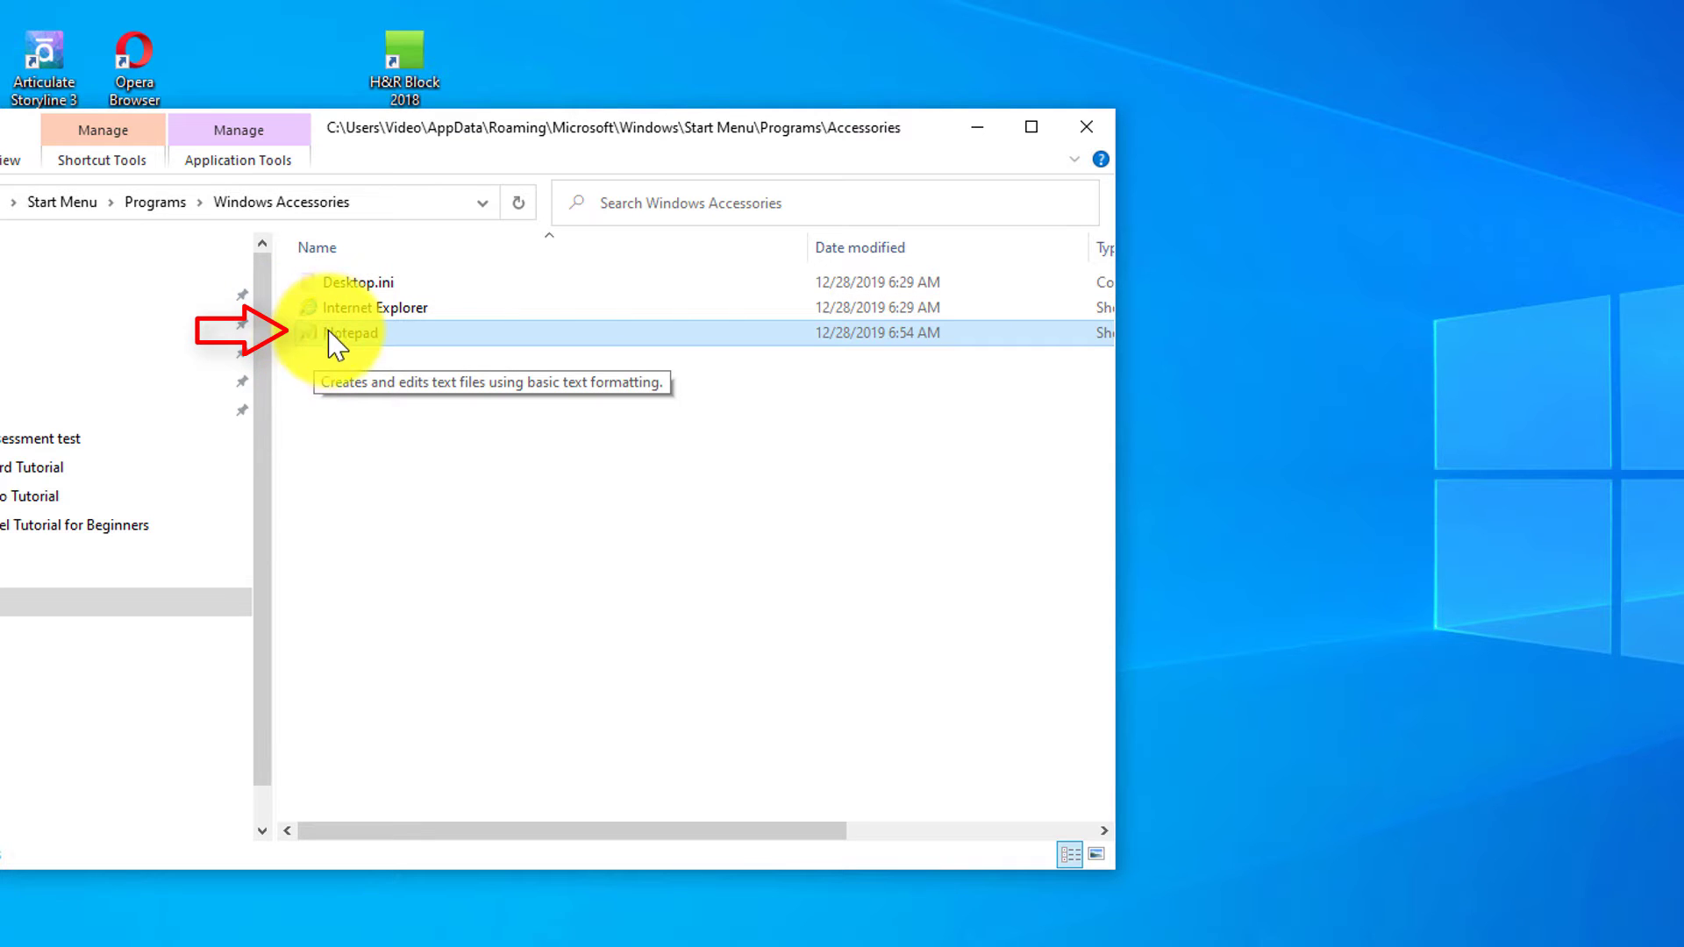
pyautogui.rightClick(360, 334)
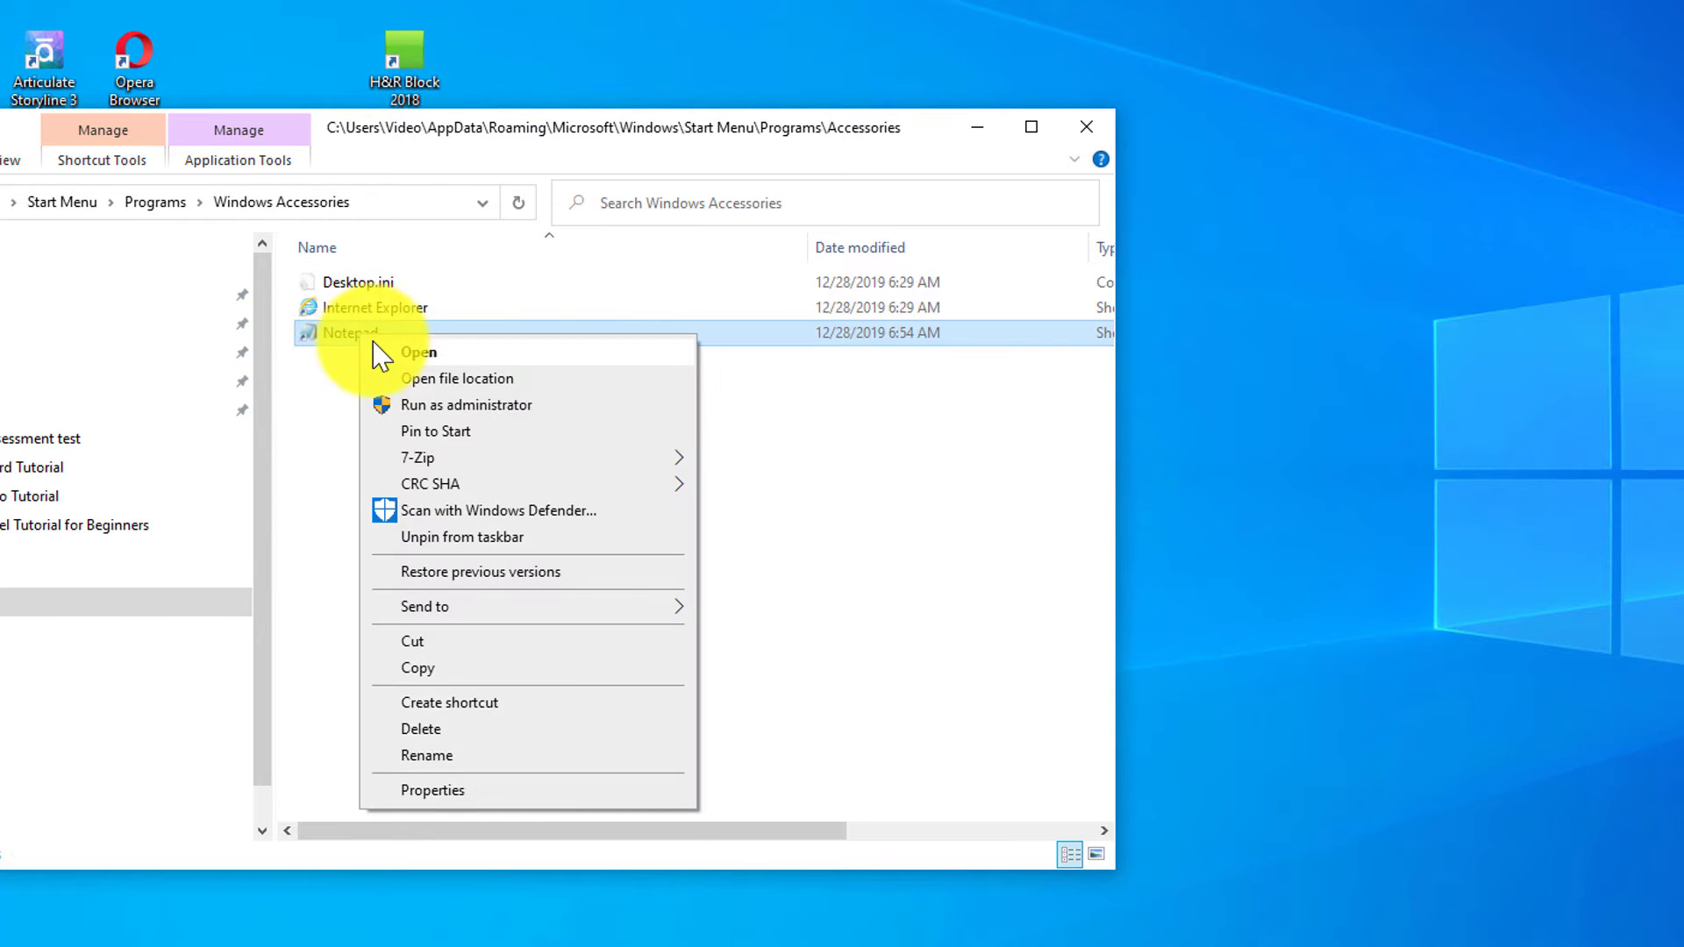
pyautogui.click(447, 792)
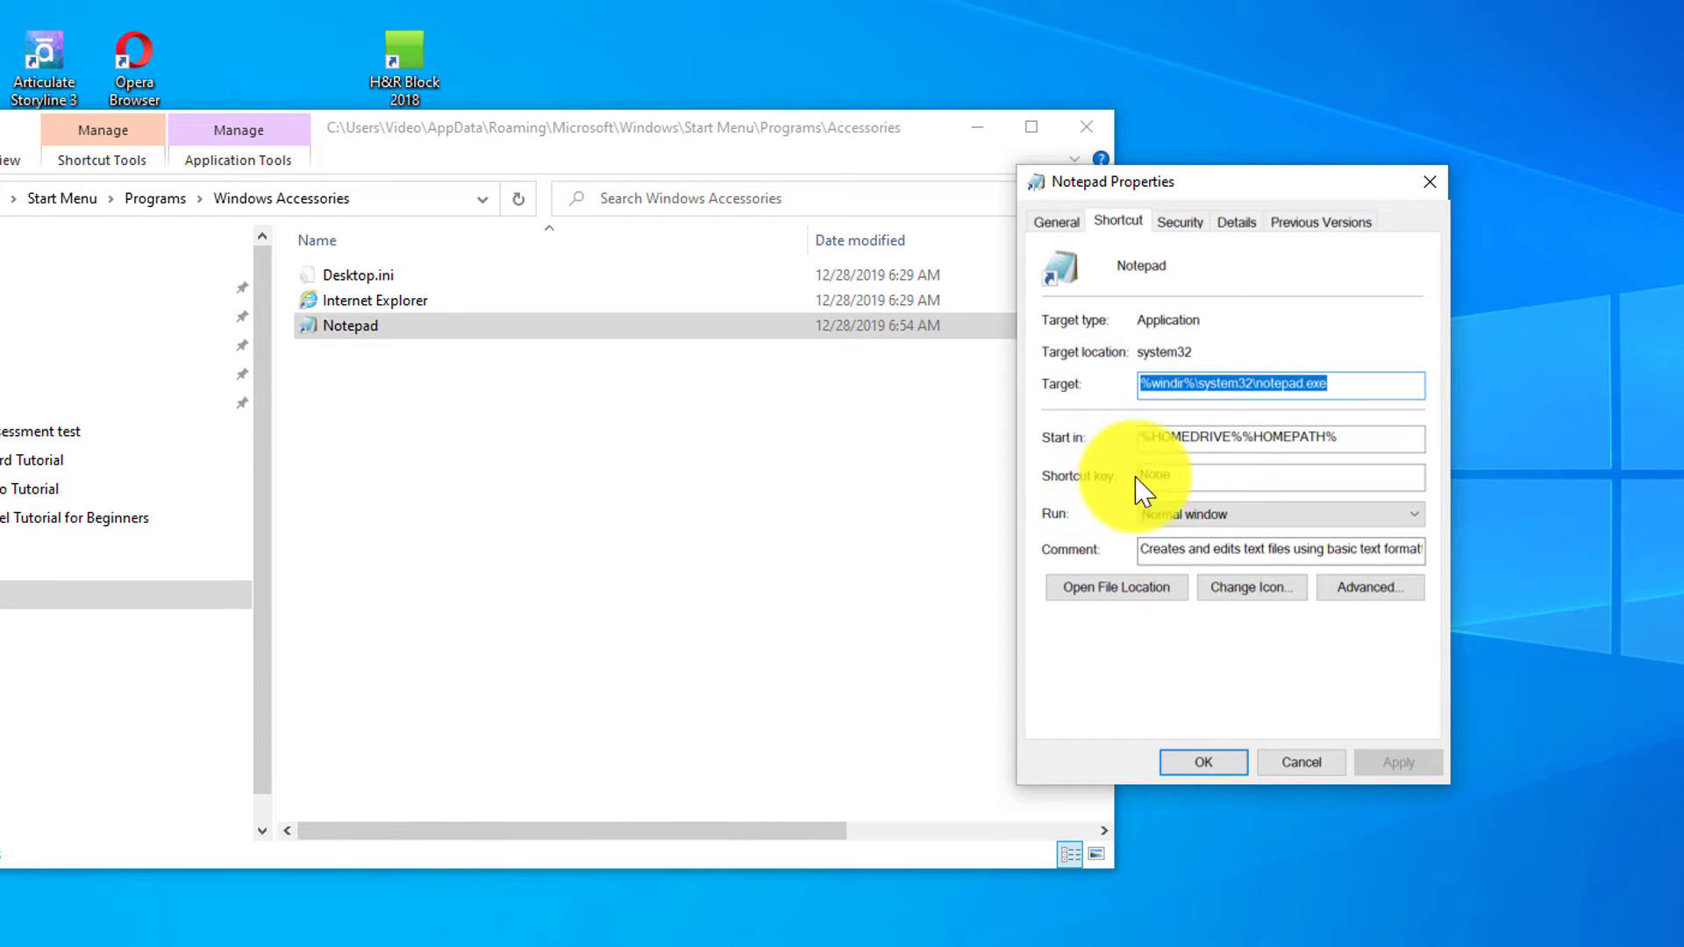
# - Assign Shift + Alt + N as Notepad's shortcut key, close the properties and folder windows, and launch Notepad with the new combination
pyautogui.click(1200, 478)
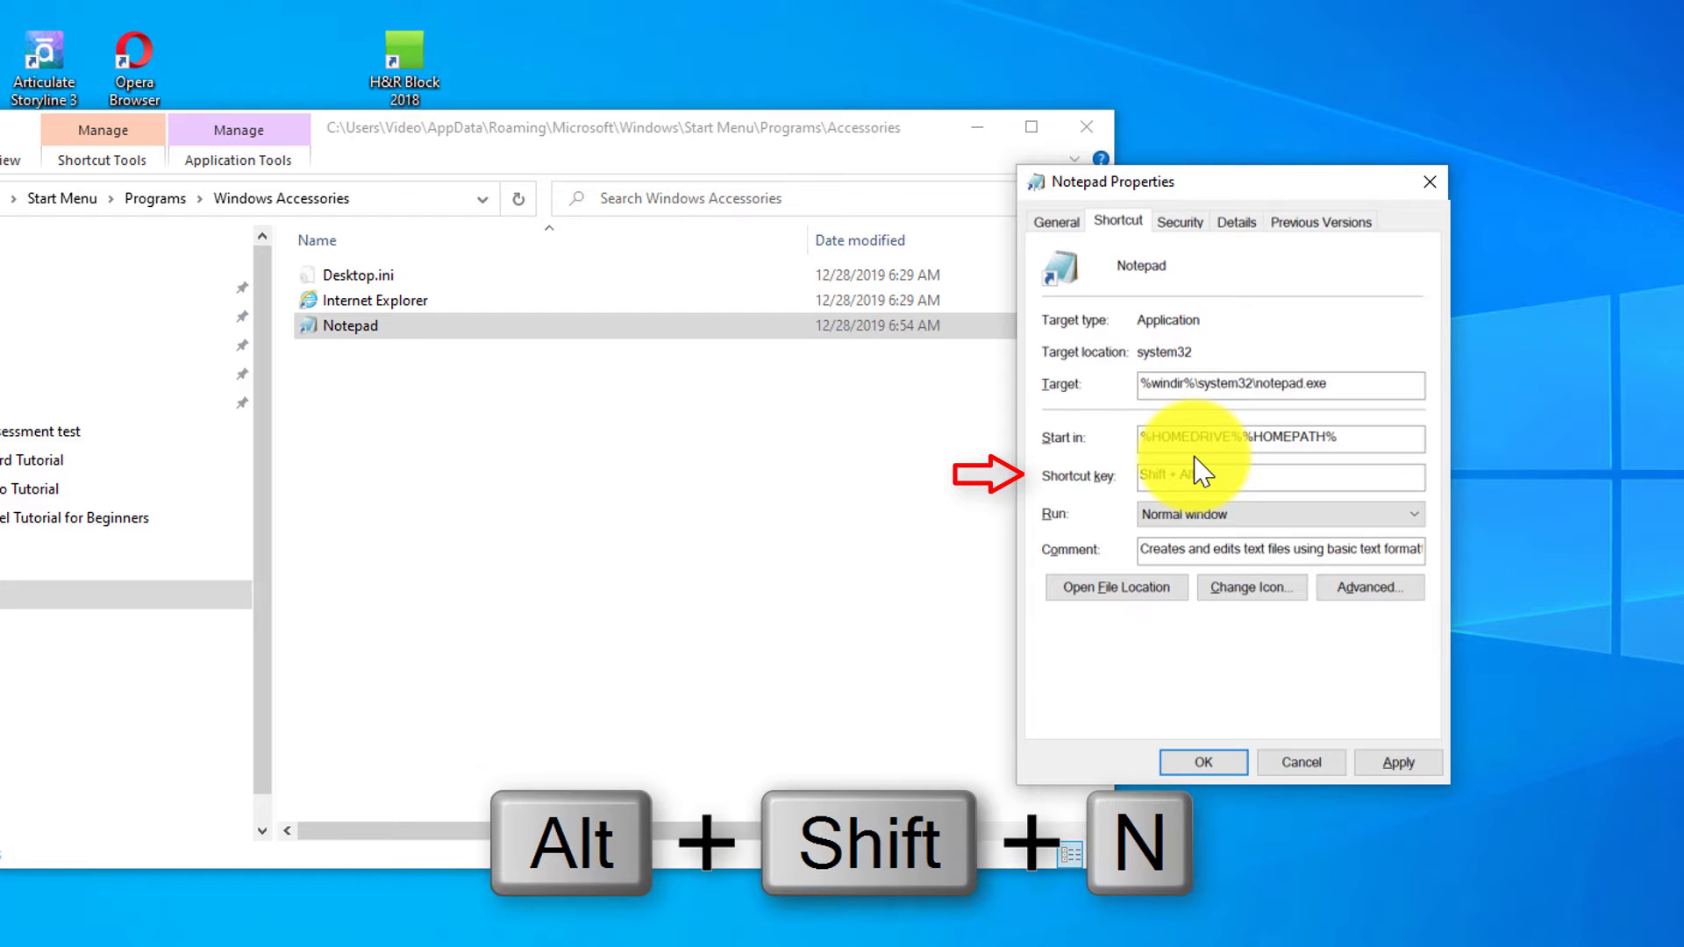
pyautogui.hotkey('alt', 'shift', 'n')
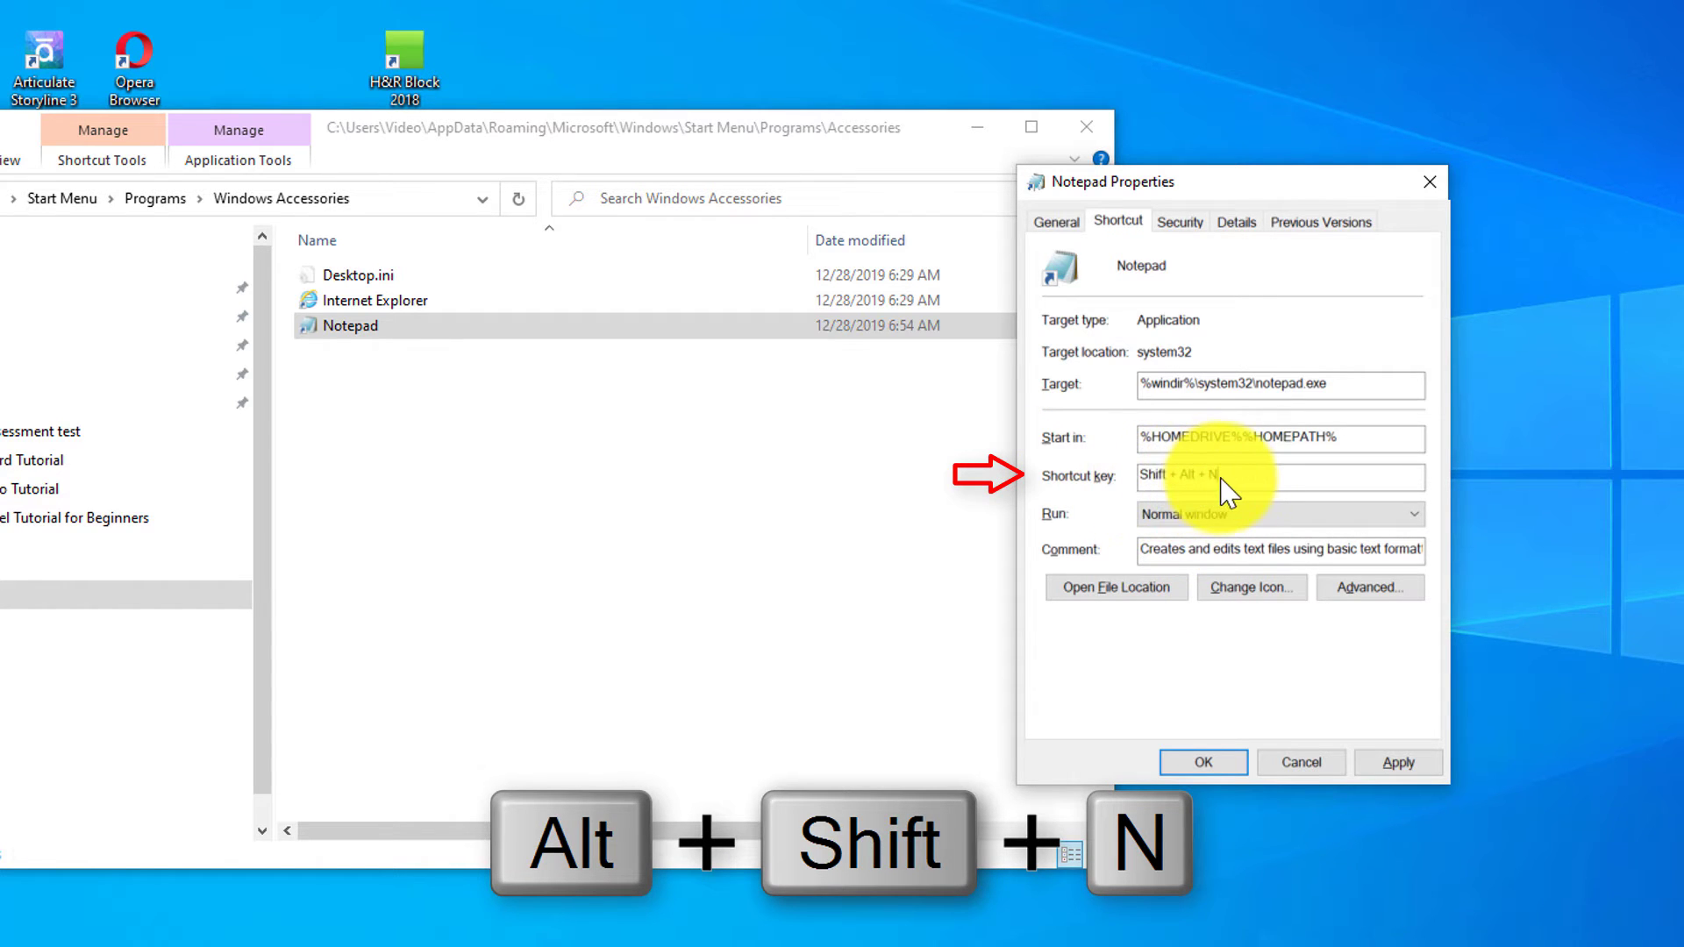
pyautogui.click(1399, 763)
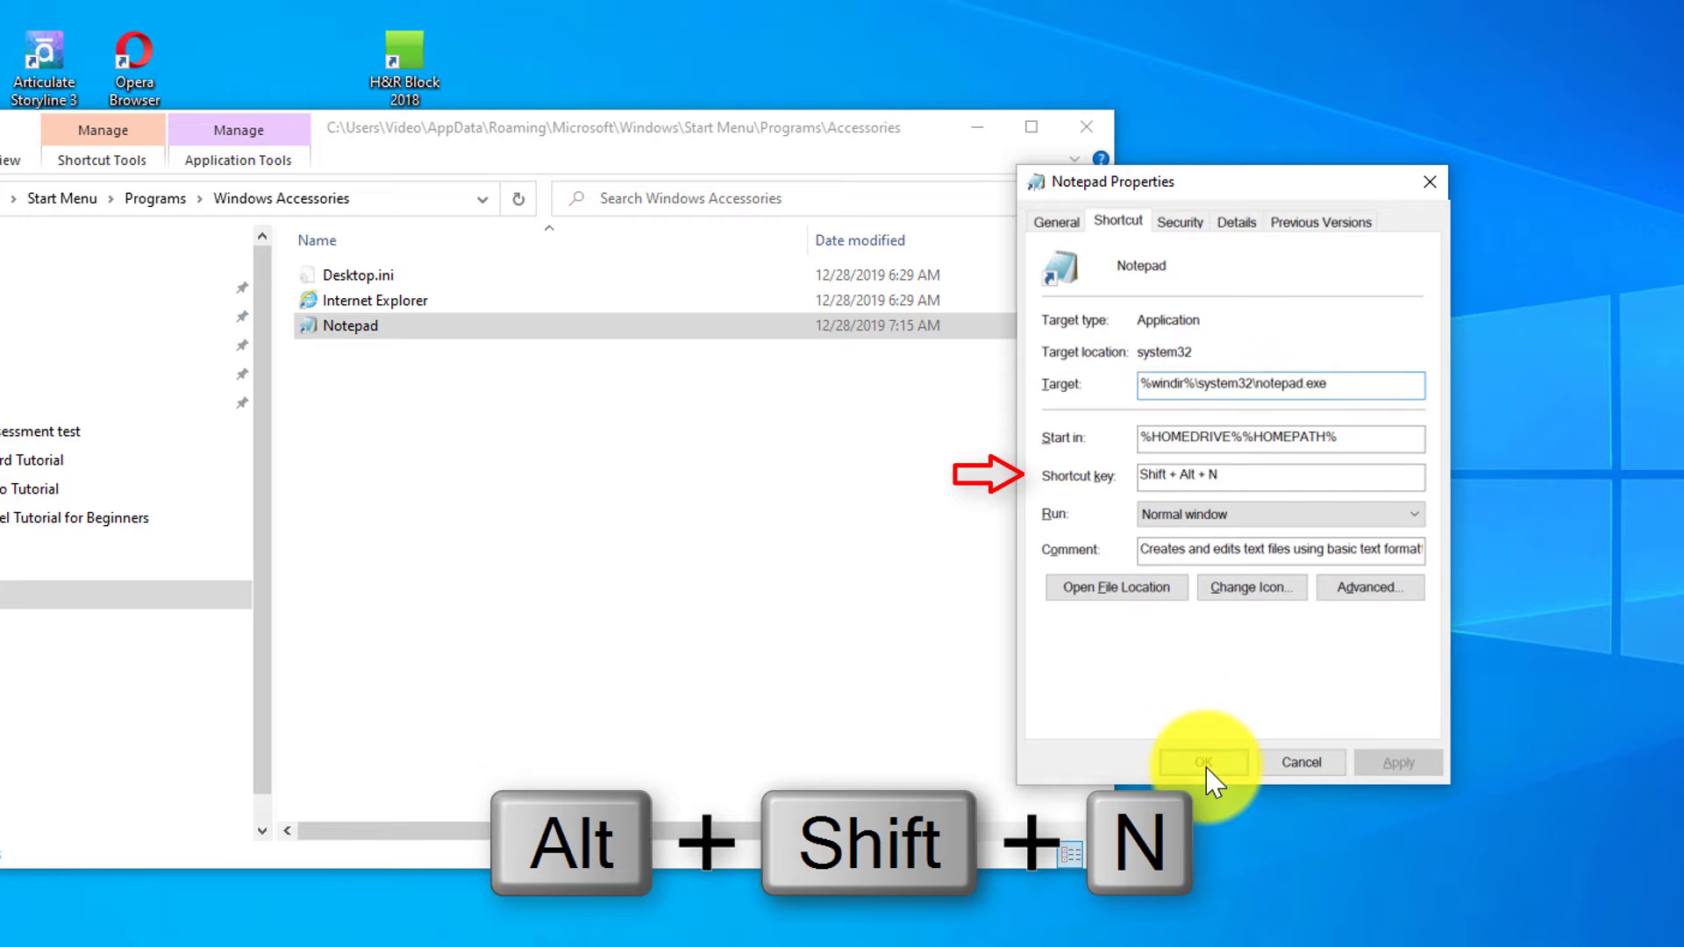
pyautogui.click(1207, 765)
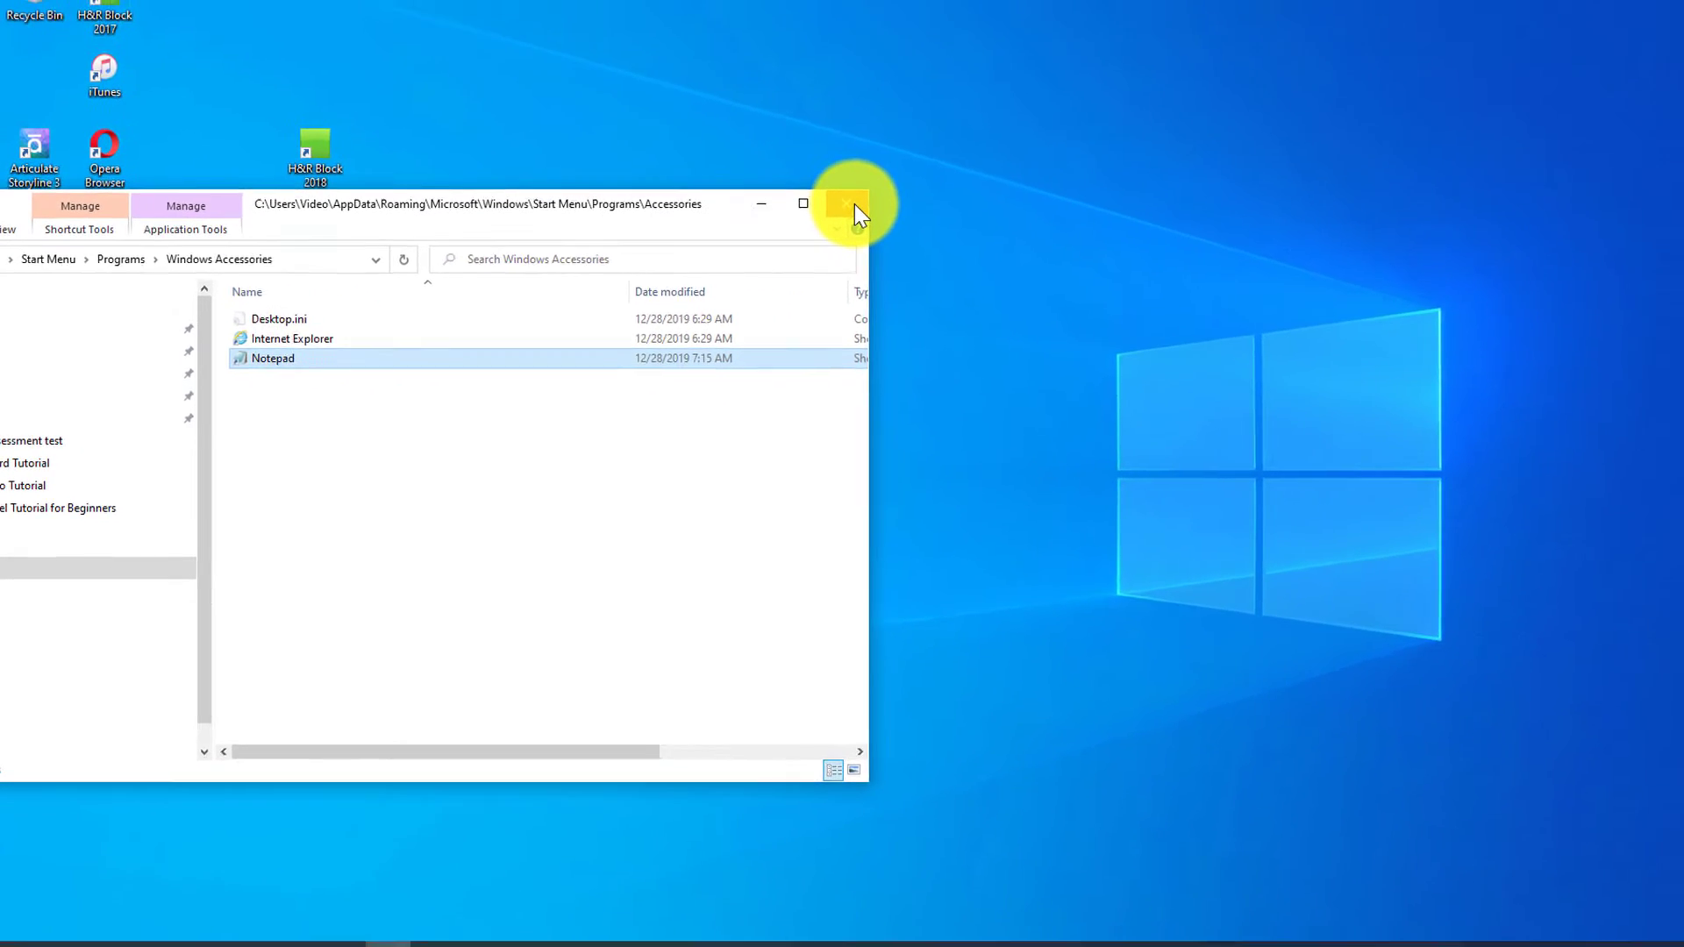
pyautogui.click(853, 207)
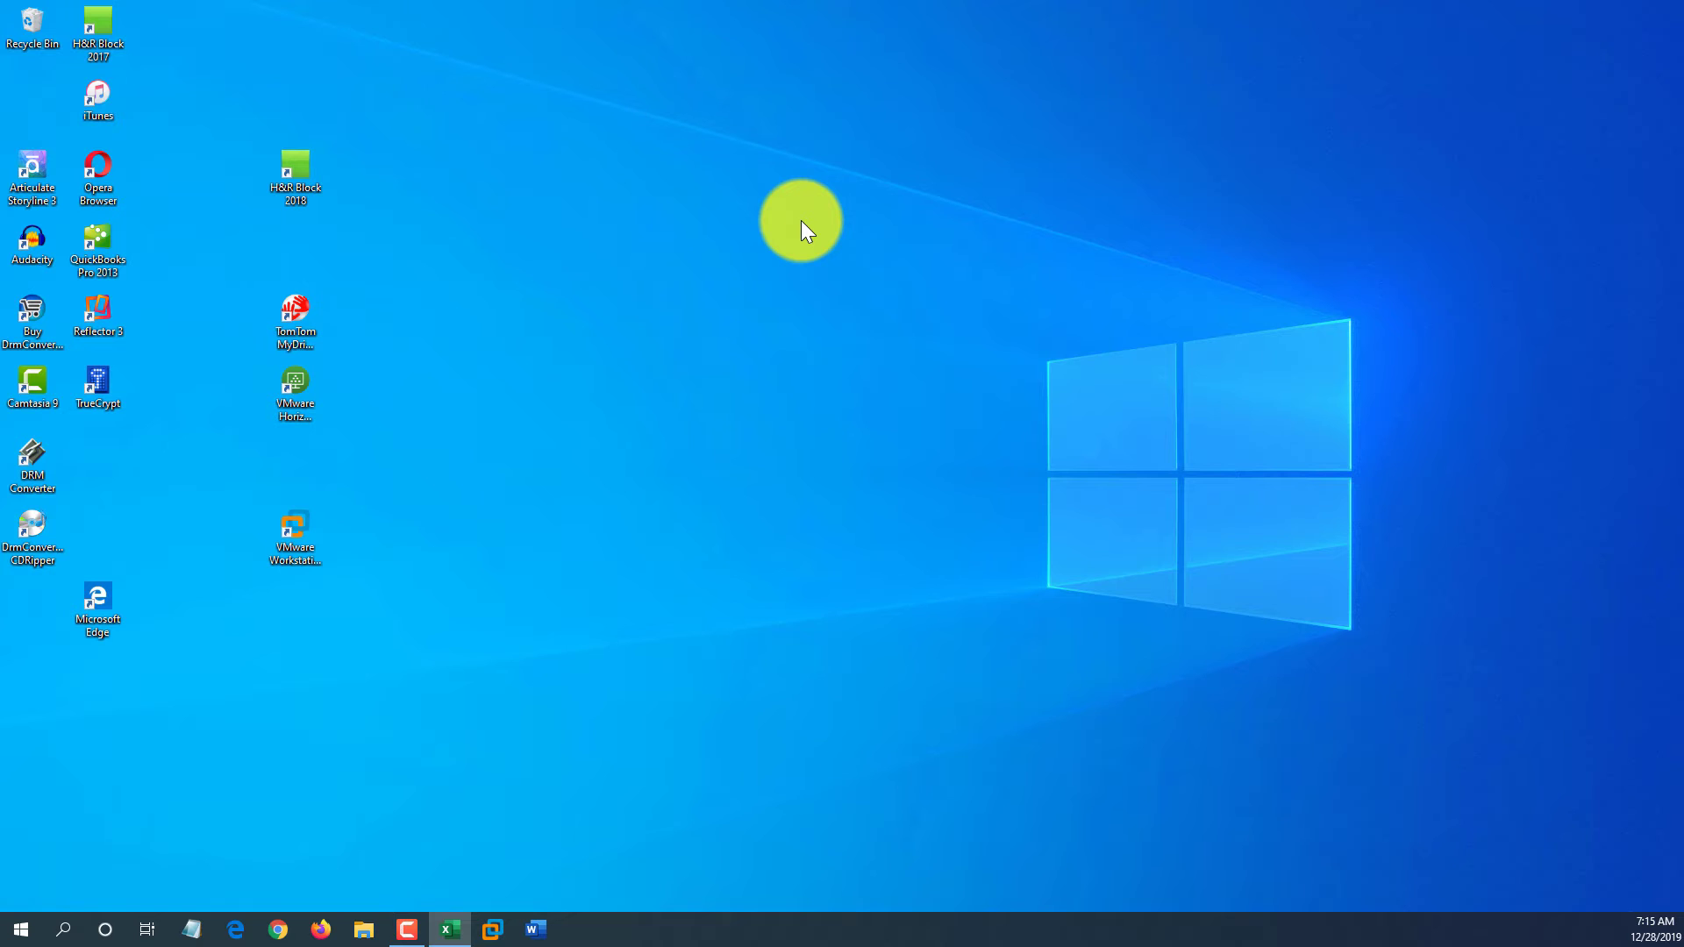
pyautogui.hotkey('alt', 'shift', 'n')
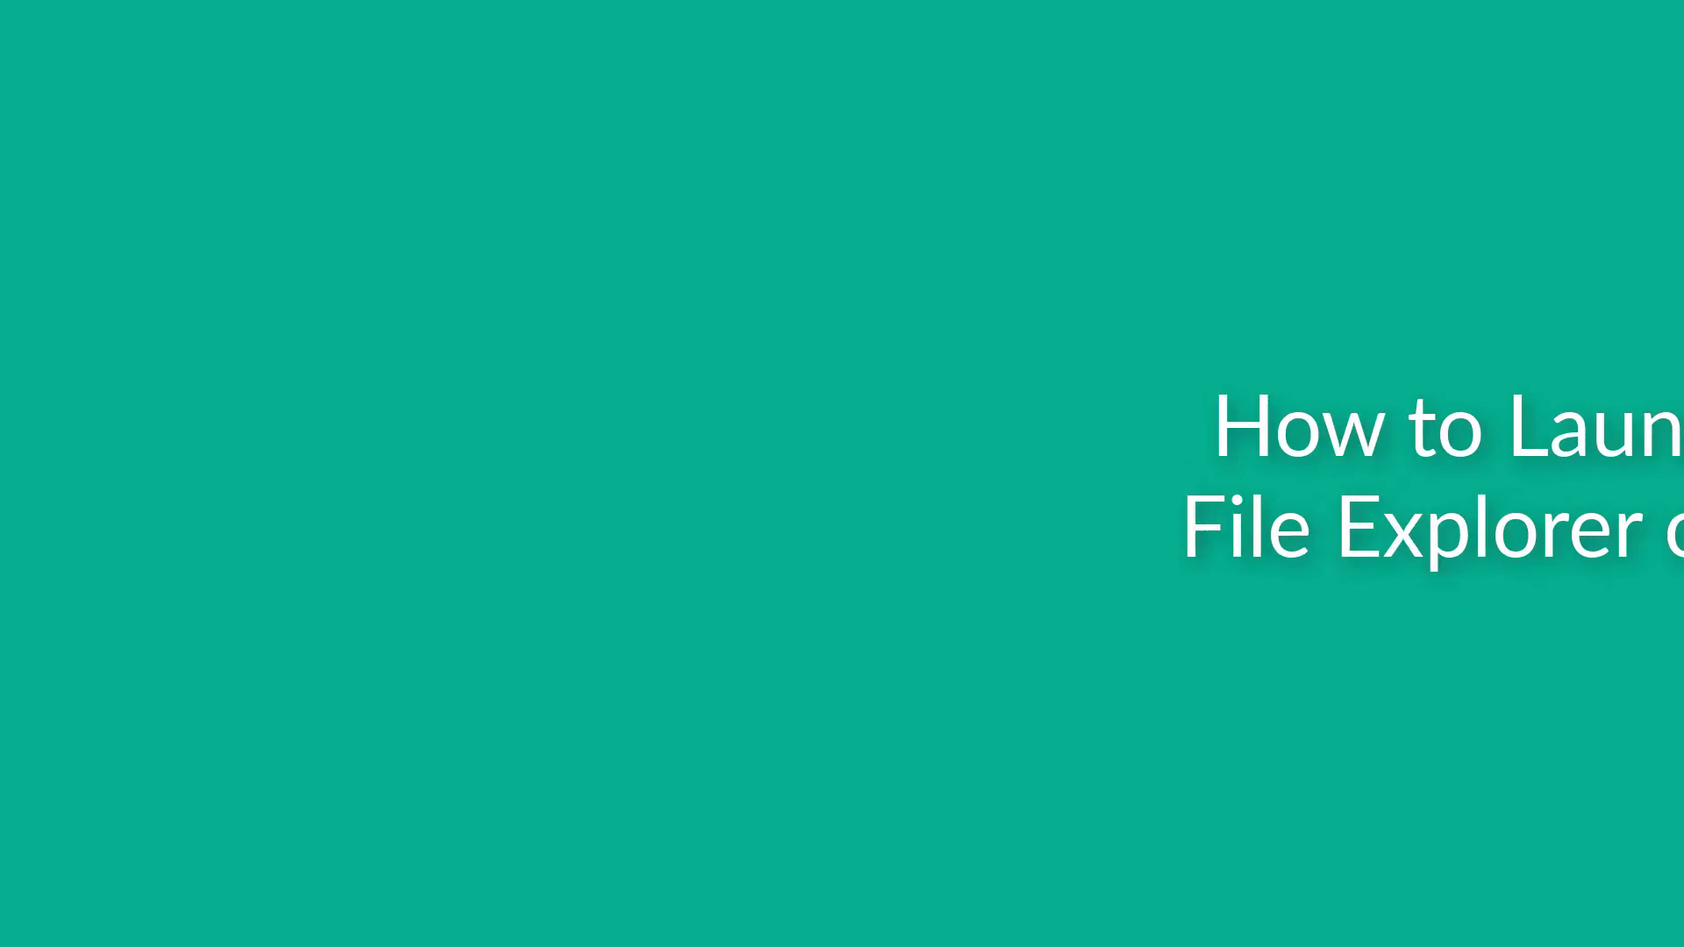
# - Expand the Start menu's folder list and open the Documents folder from it
pyautogui.click(23, 933)
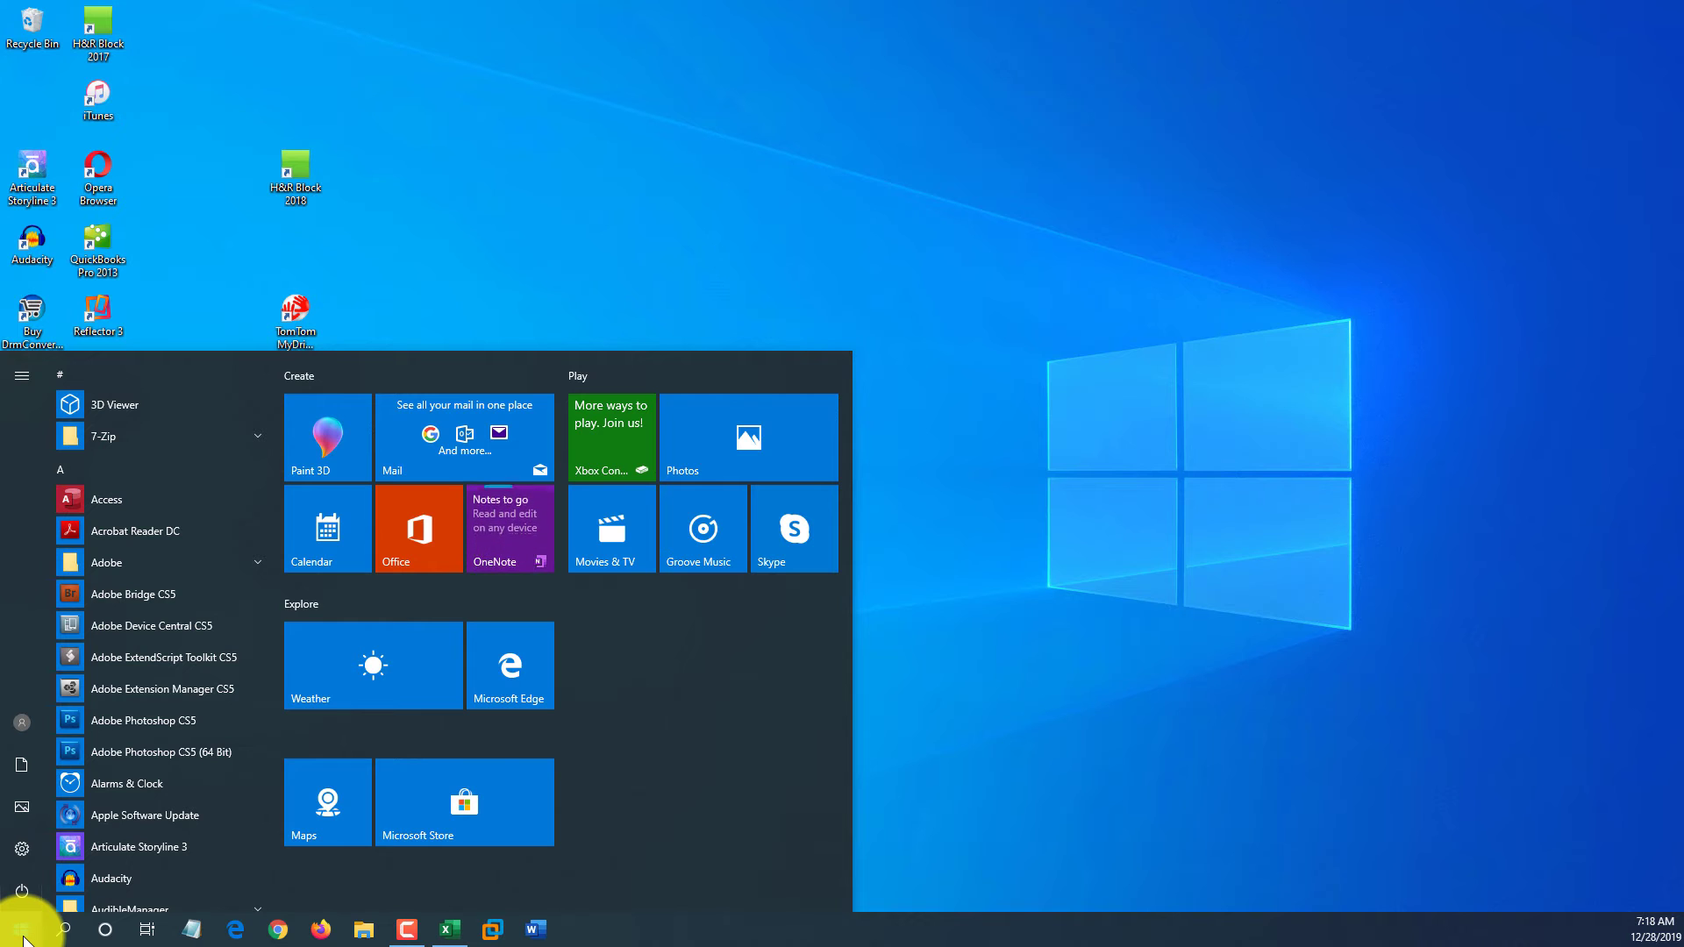
pyautogui.click(23, 375)
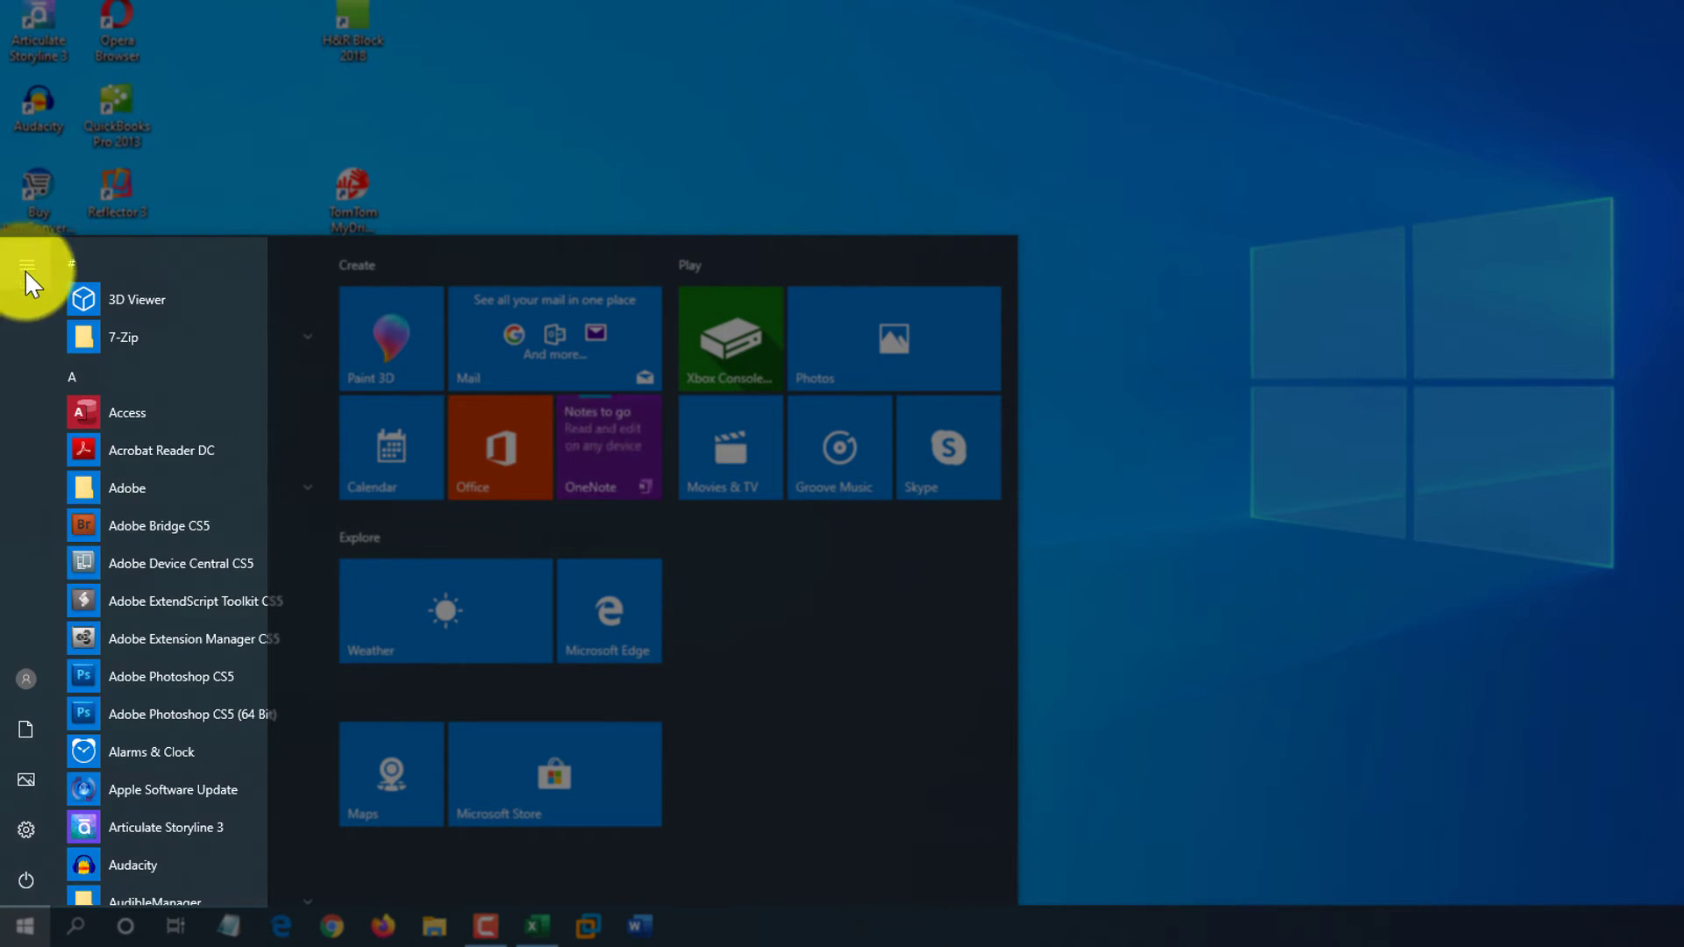
pyautogui.moveTo(24, 270)
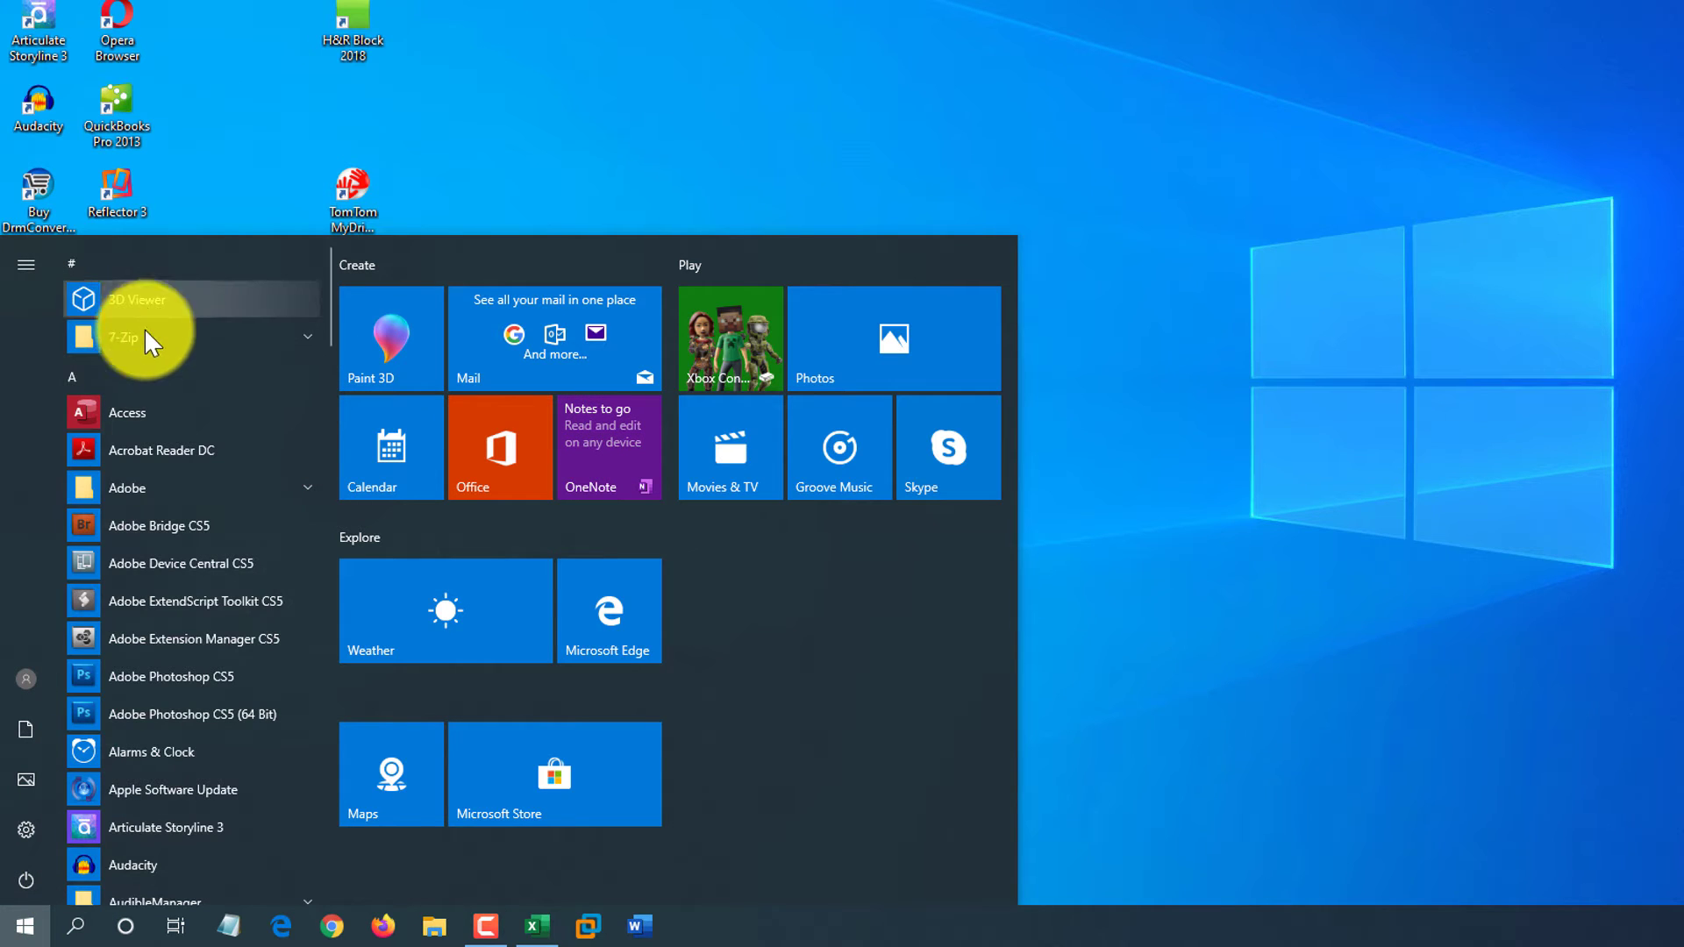
pyautogui.moveTo(28, 855)
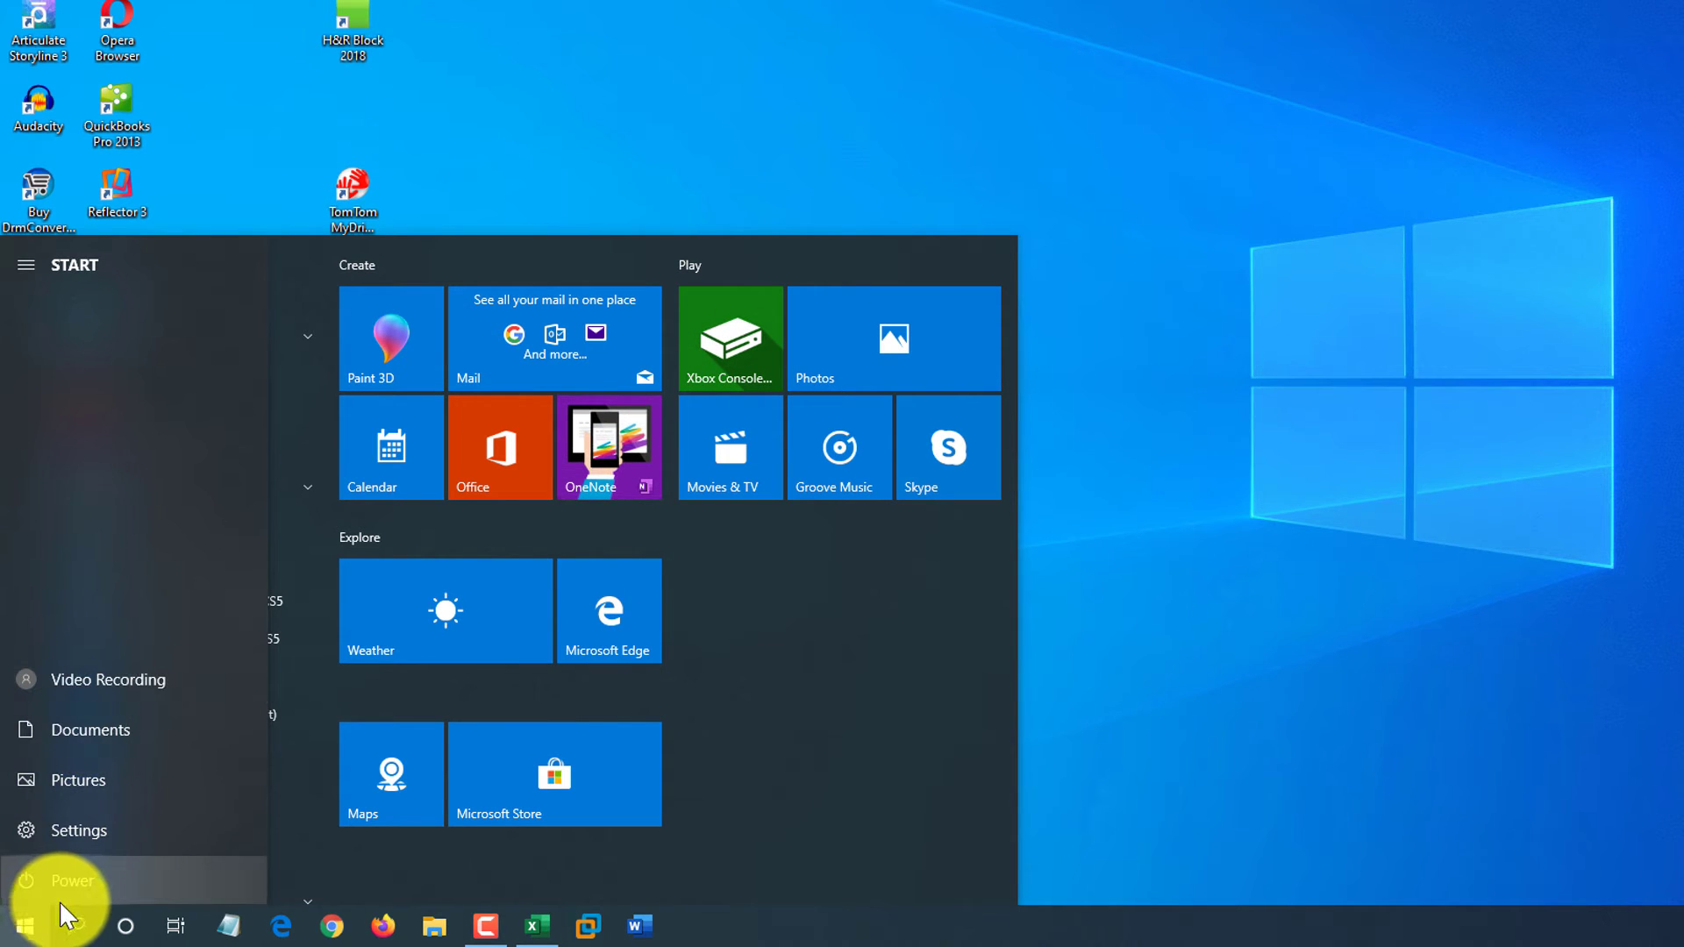
pyautogui.click(97, 729)
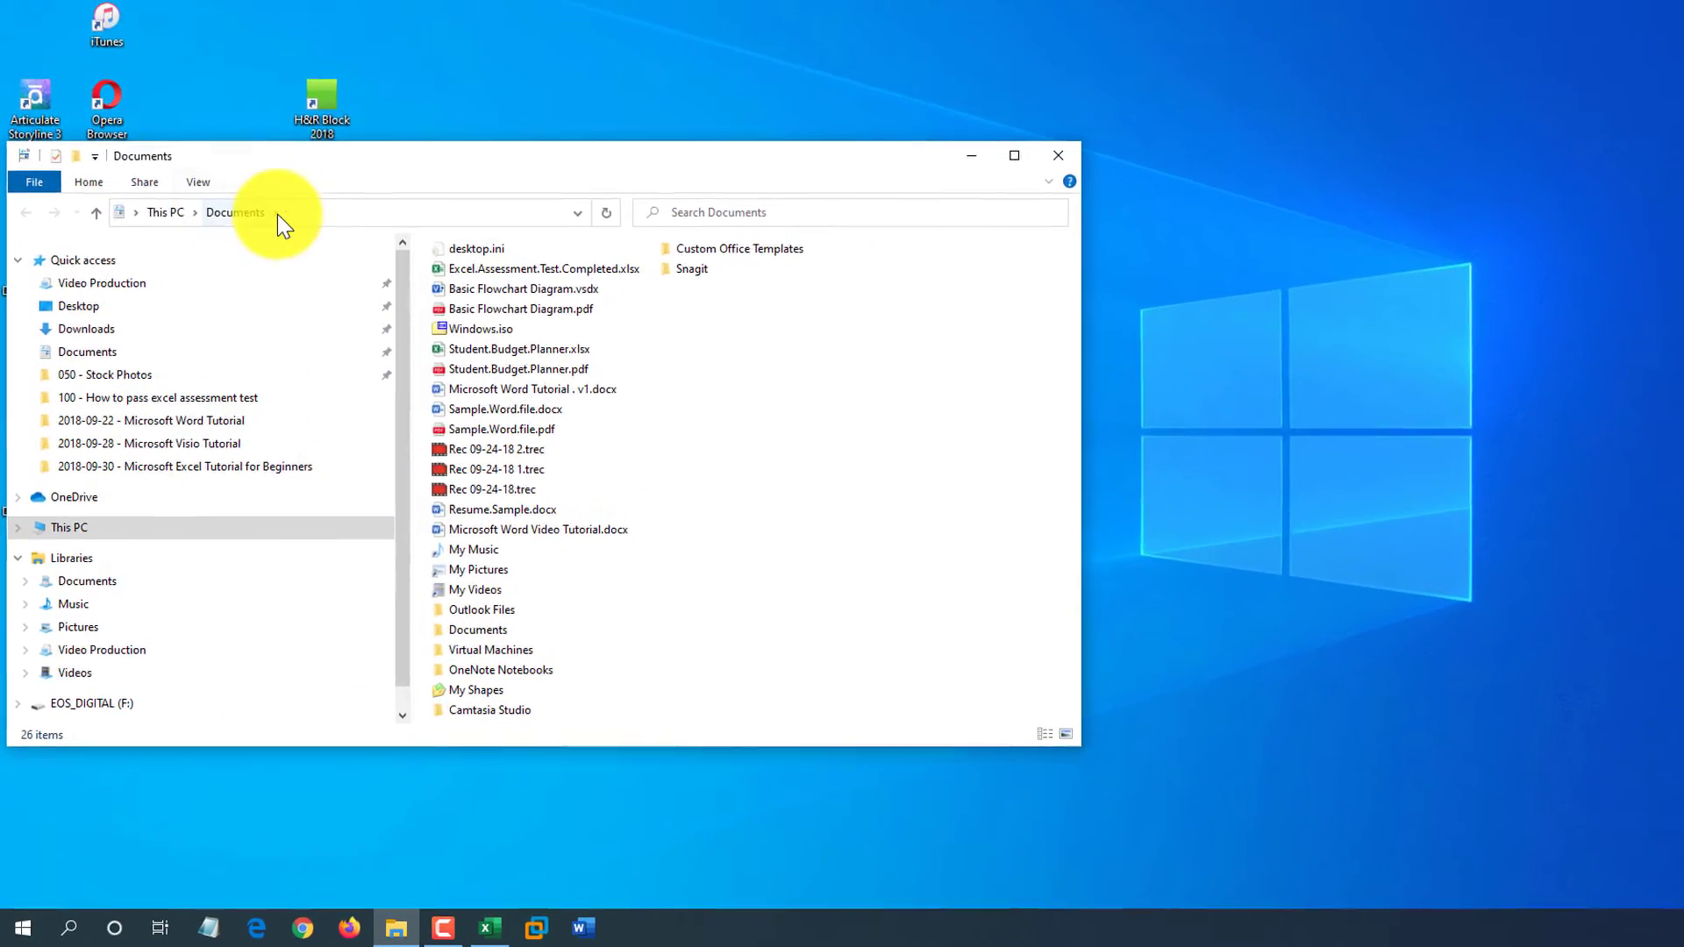
pyautogui.click(277, 214)
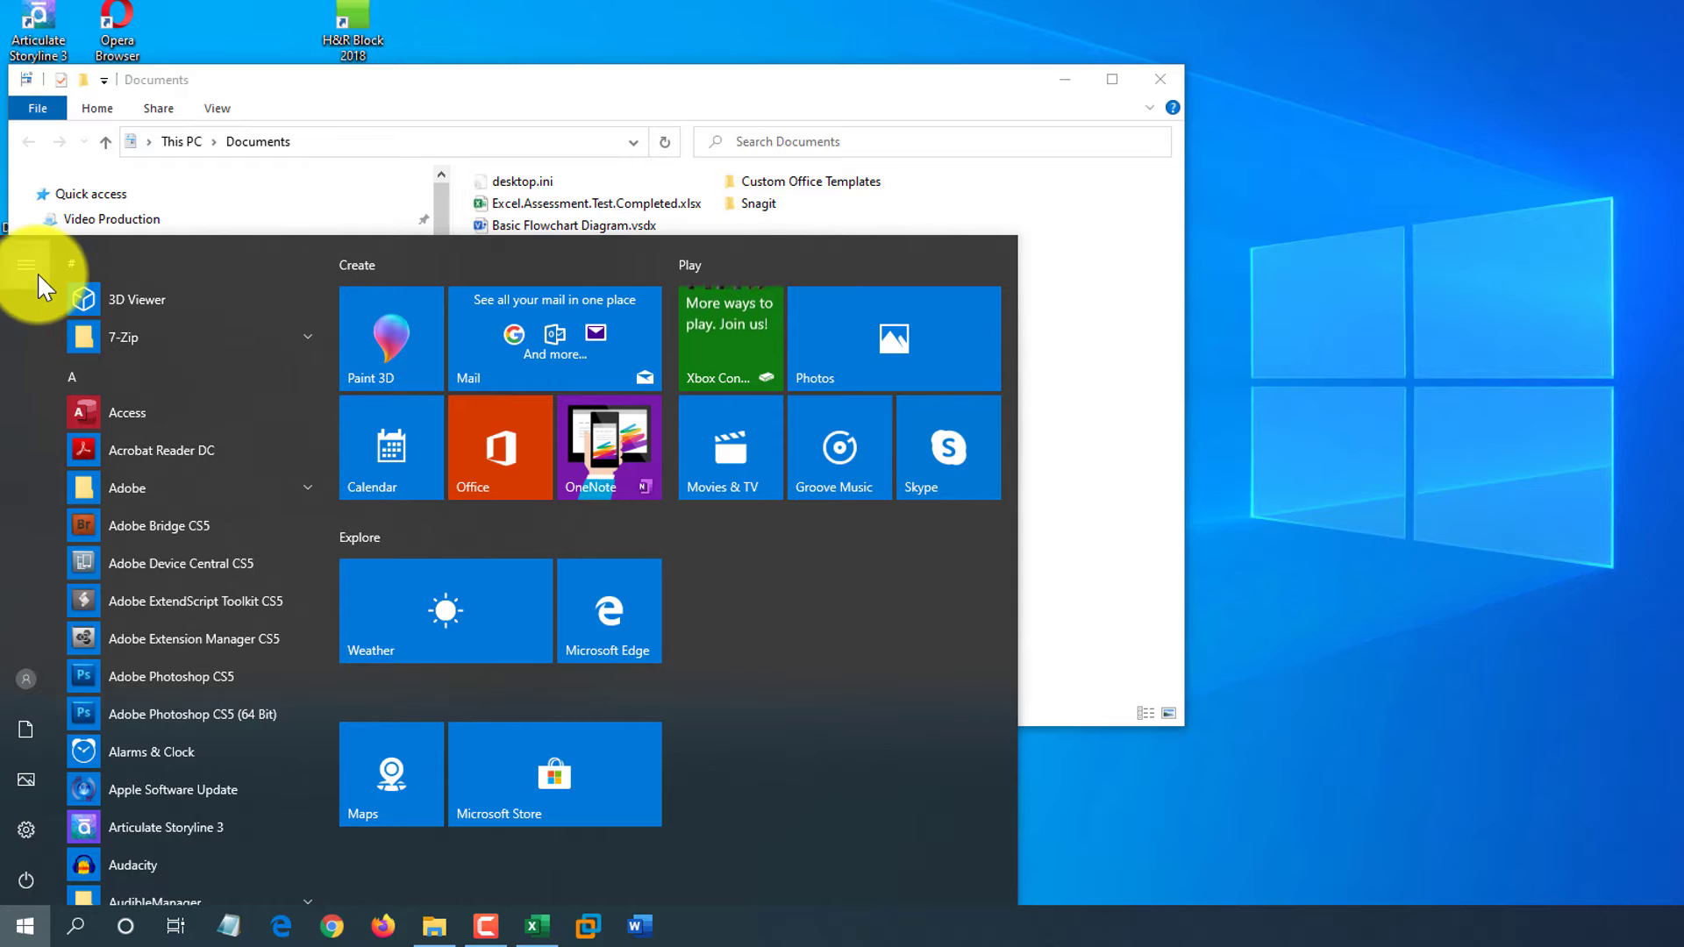
# - Personalize the Start folder list: turn on File Explorer, Downloads and Network, turn off Pictures, and close Settings
pyautogui.click(37, 272)
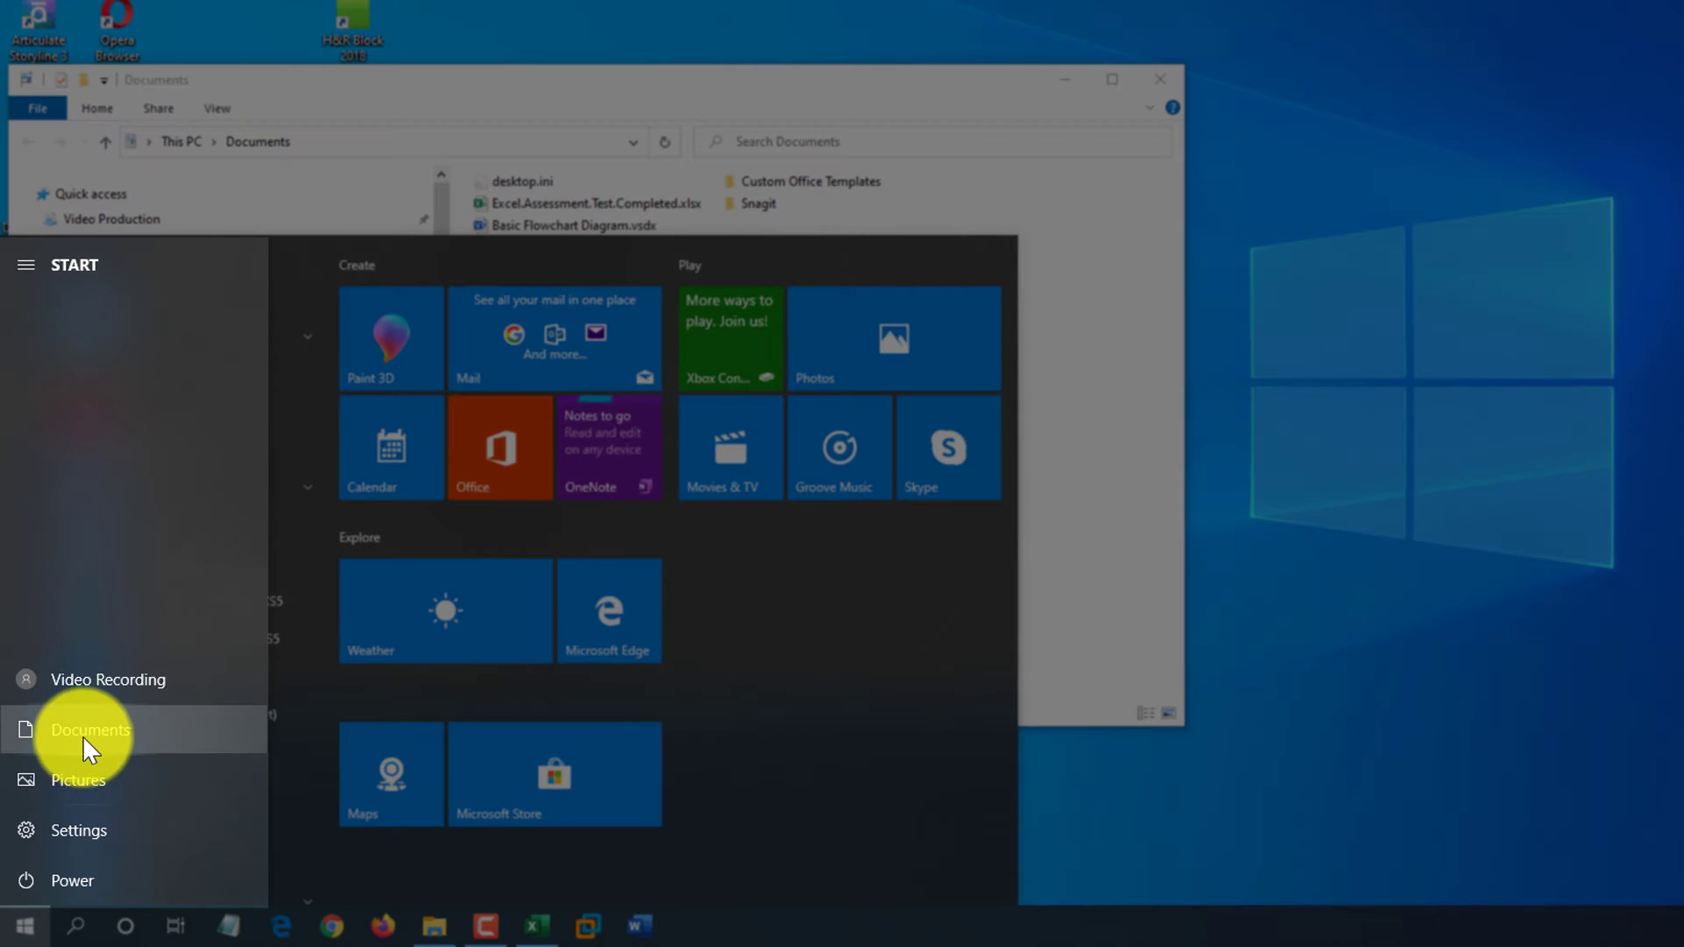
pyautogui.rightClick(106, 732)
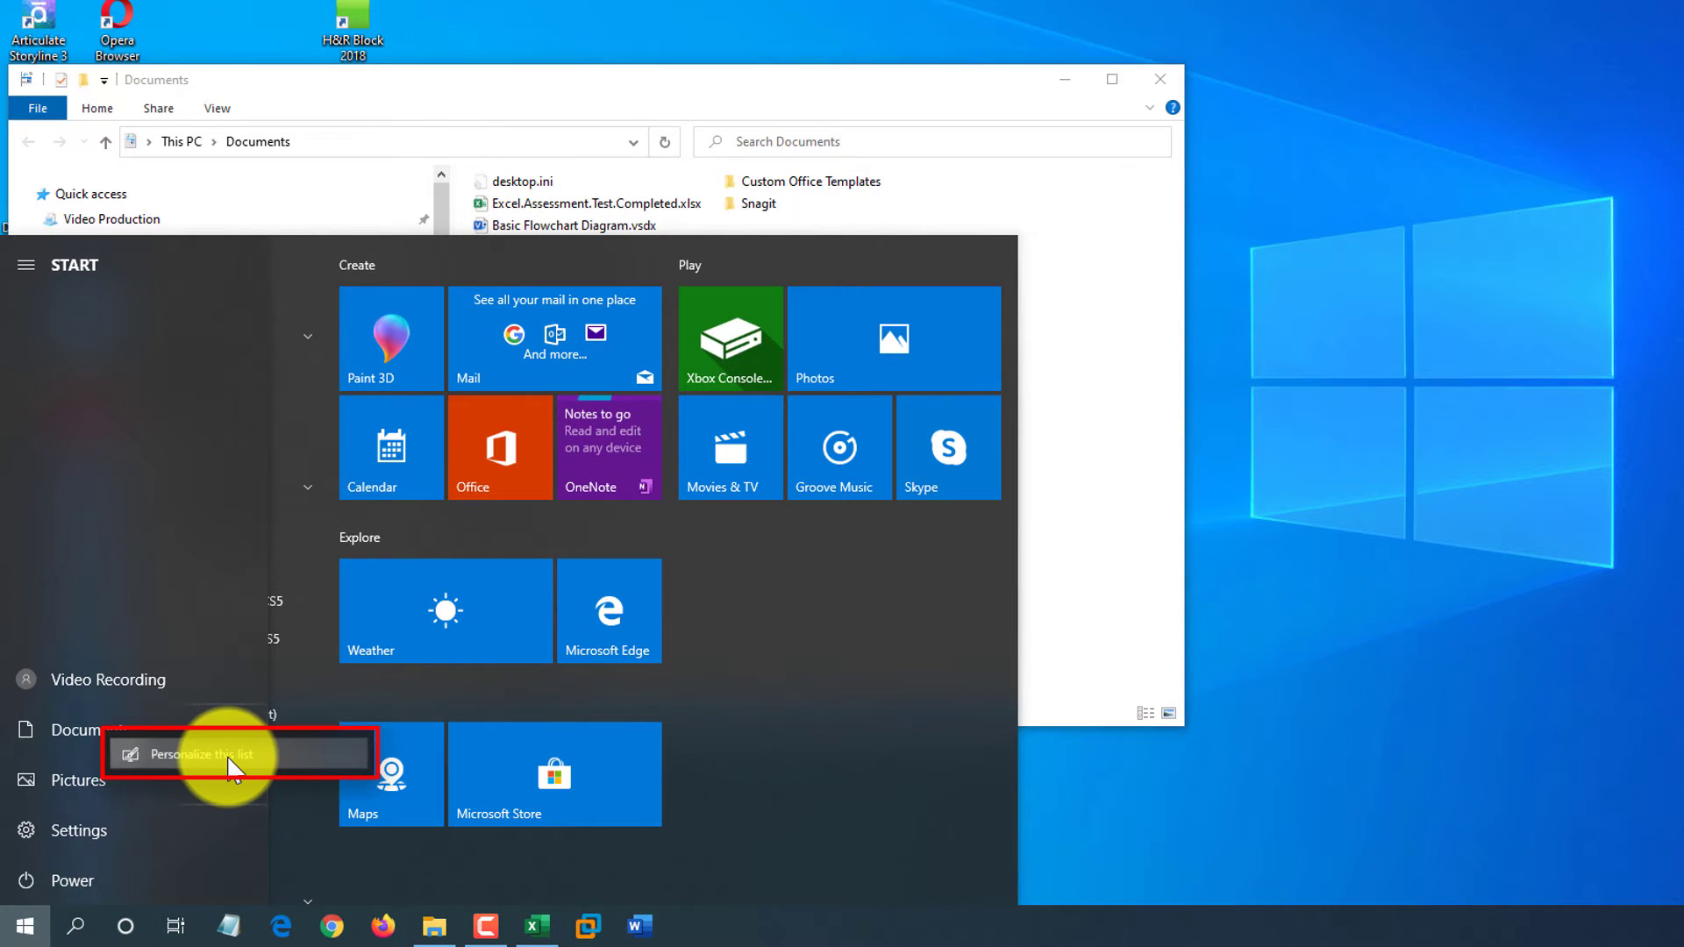
pyautogui.click(228, 756)
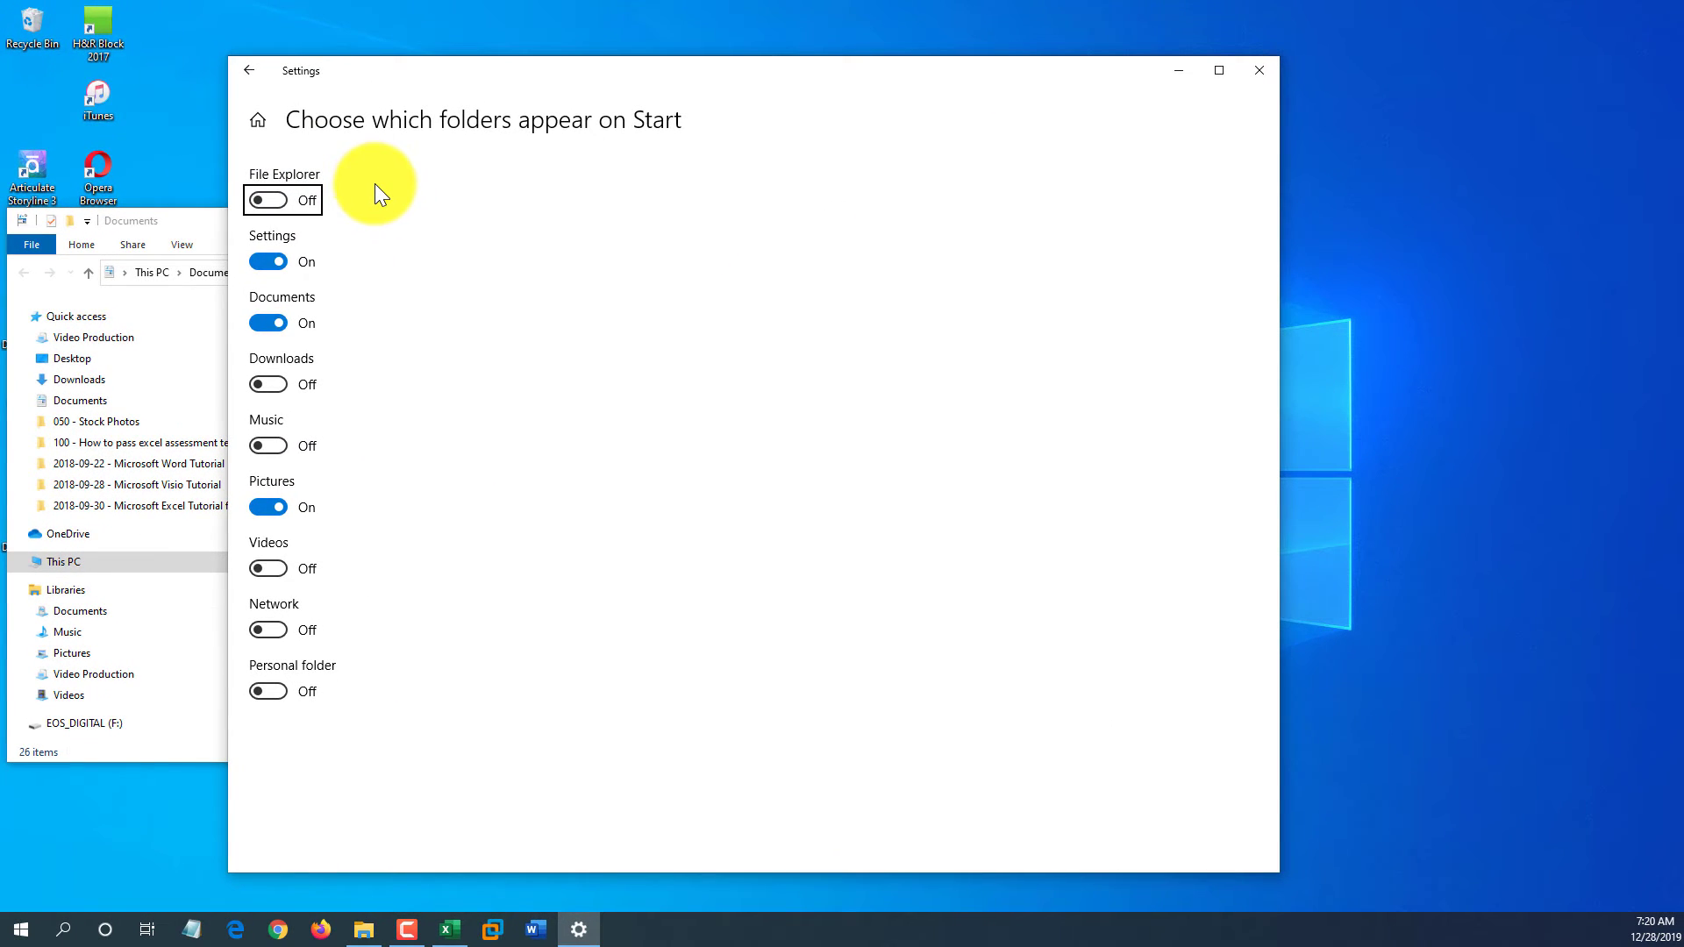
pyautogui.click(279, 200)
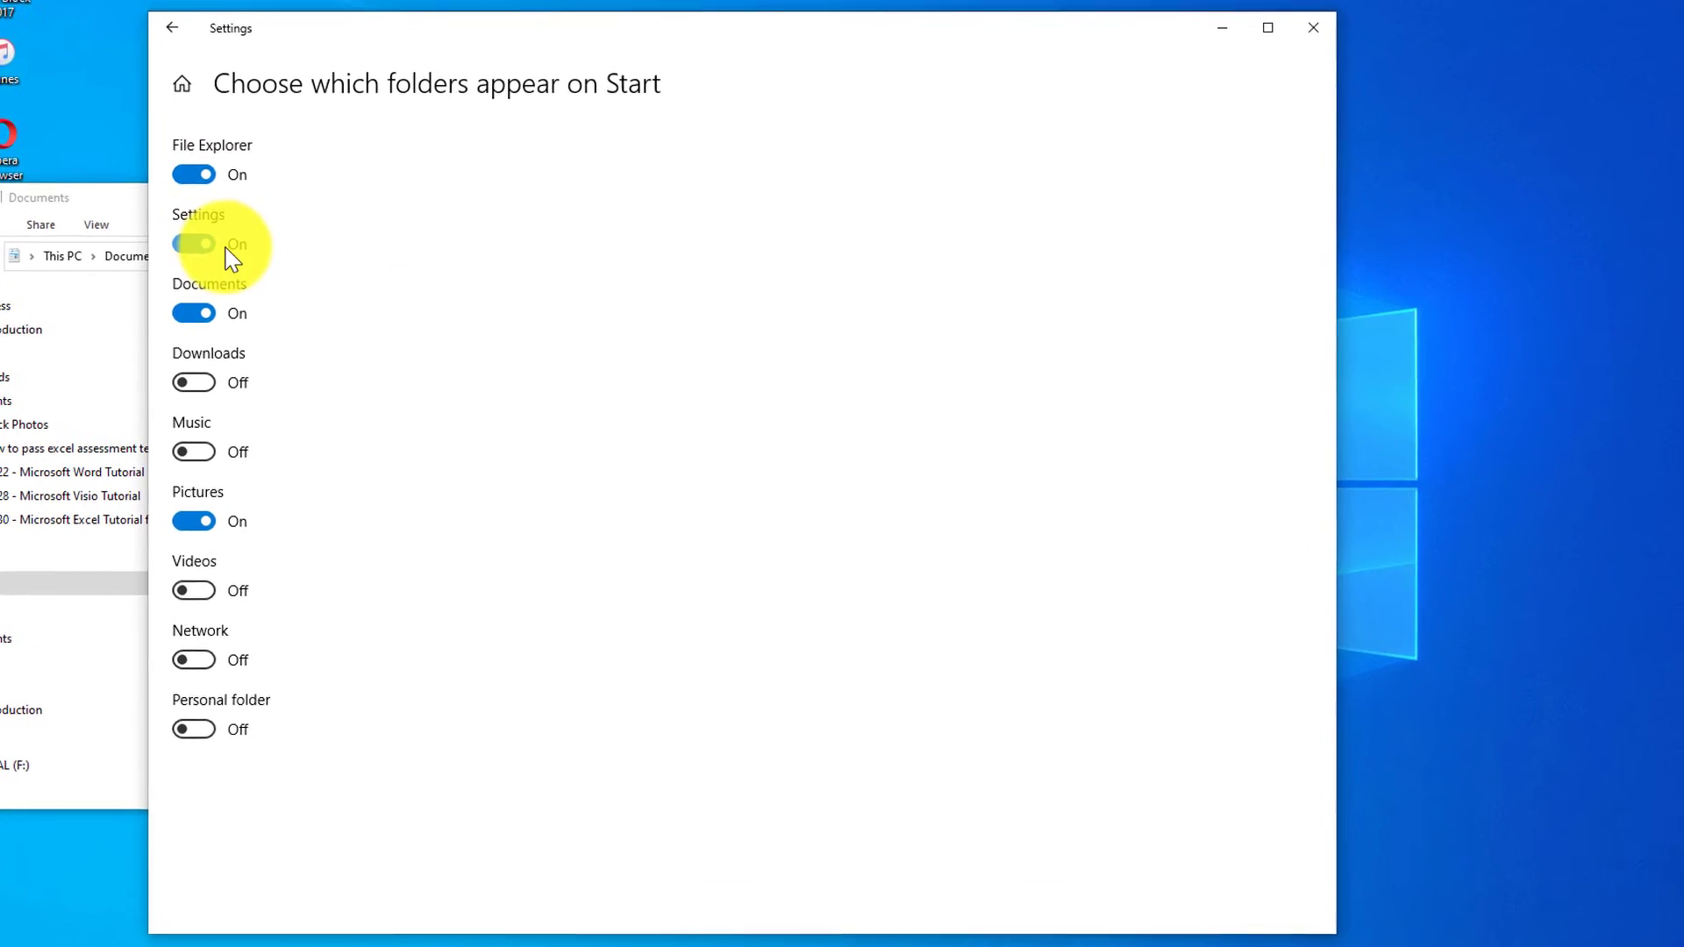
pyautogui.click(179, 383)
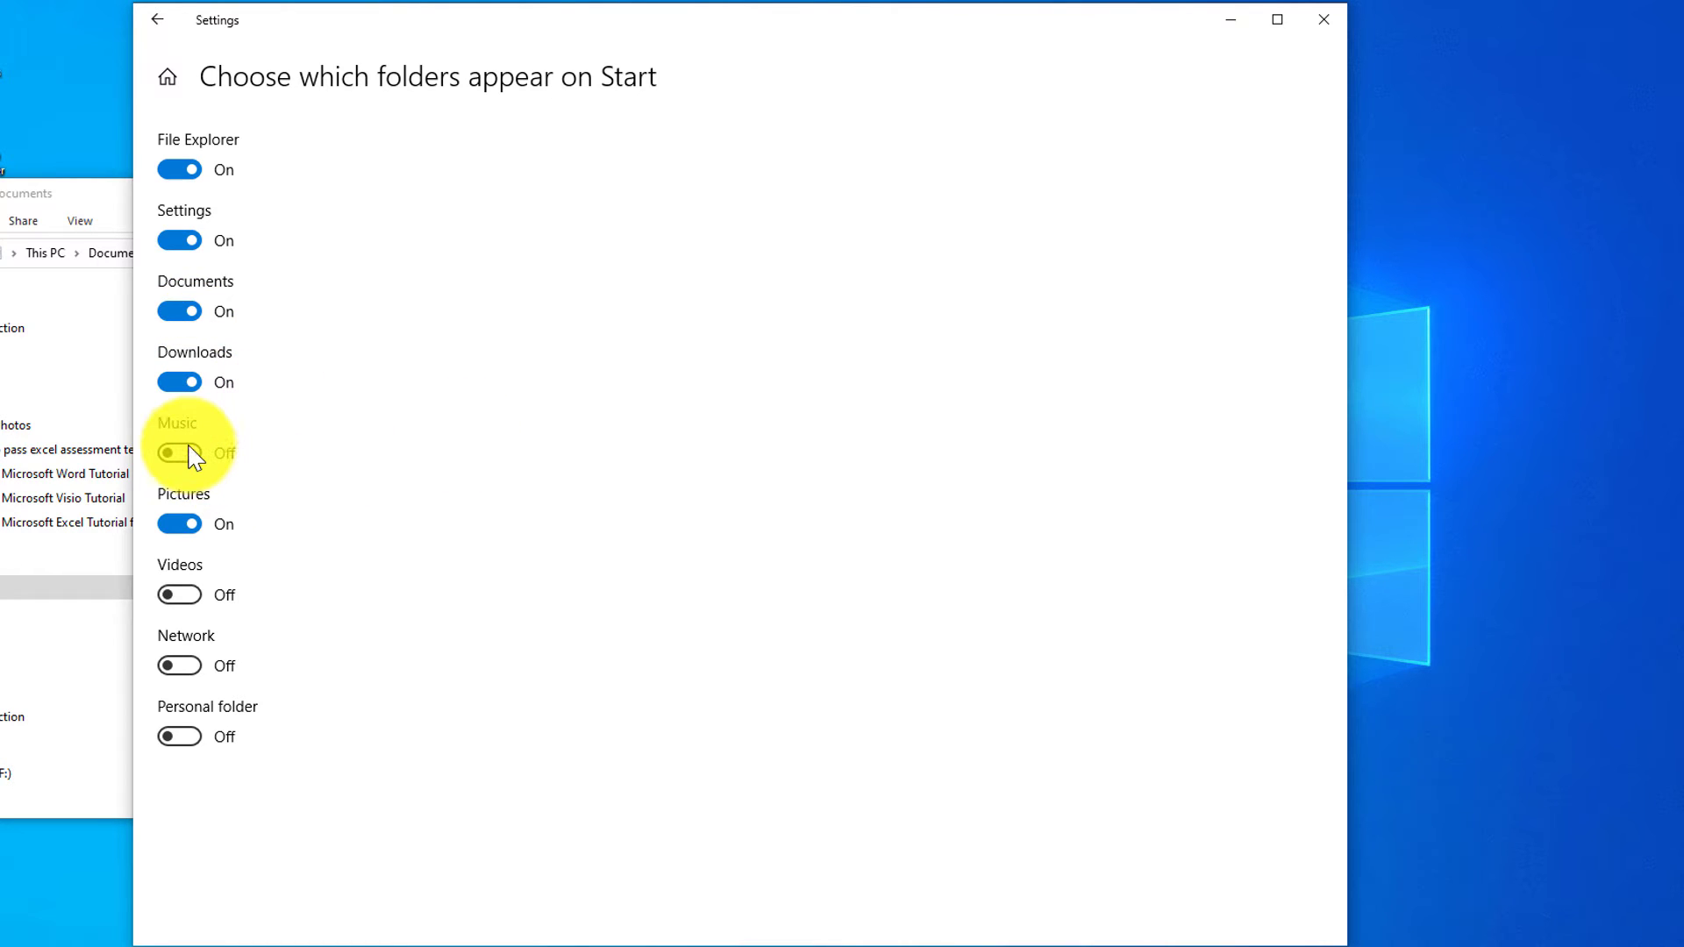
pyautogui.click(174, 523)
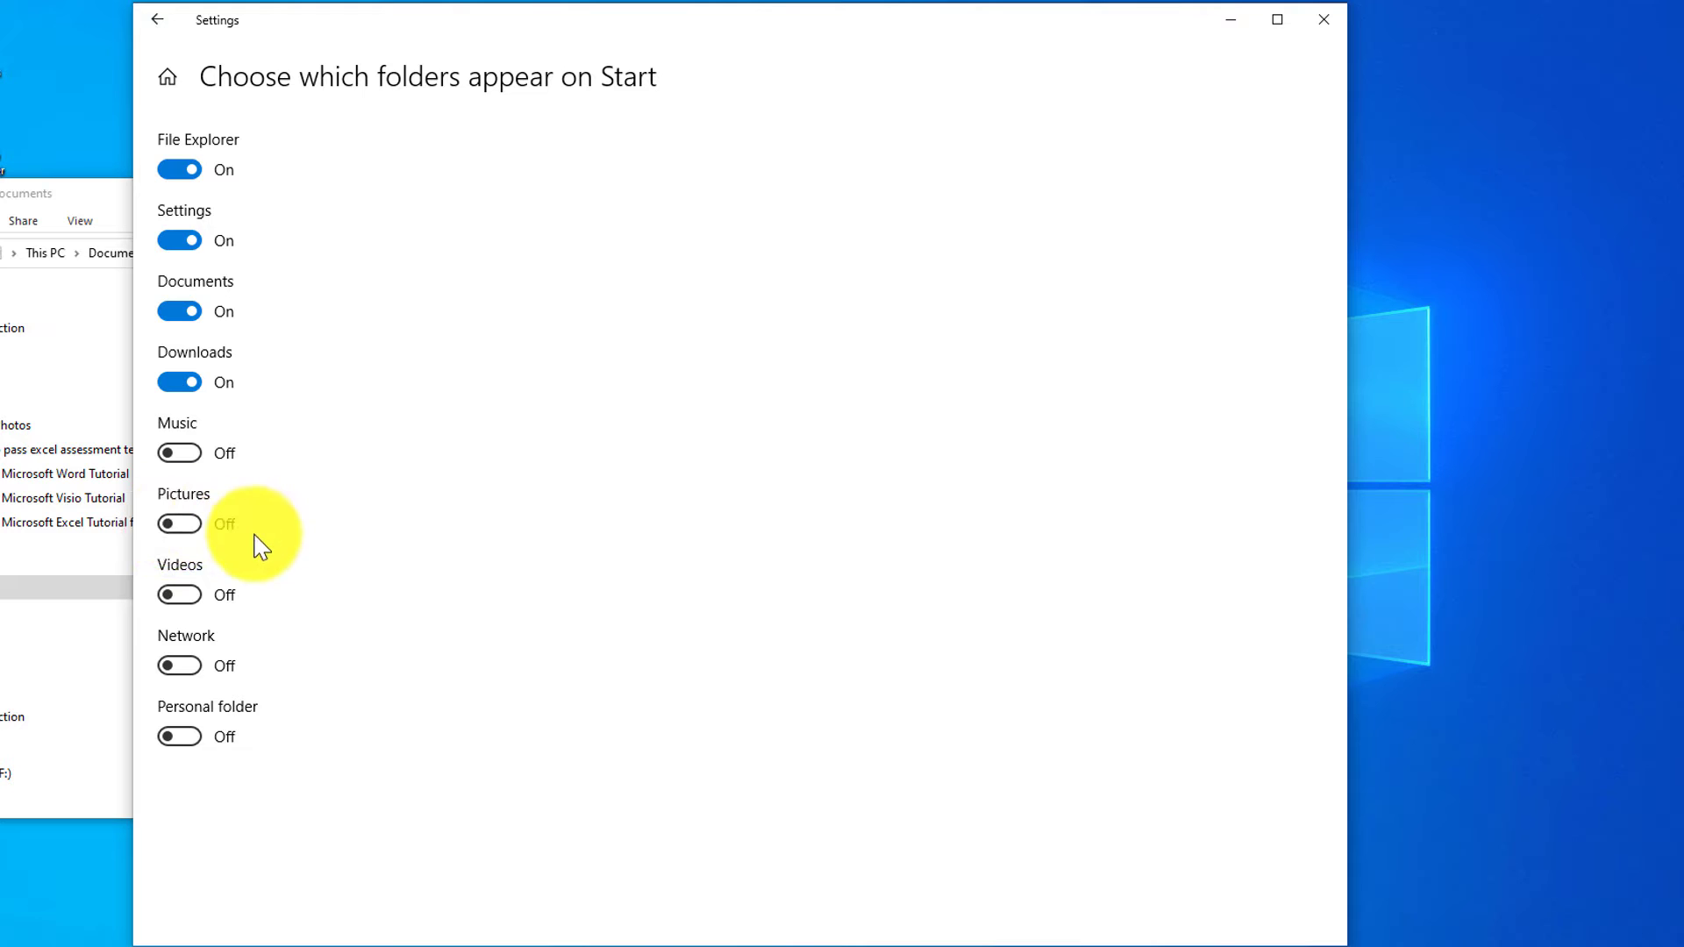
pyautogui.click(179, 666)
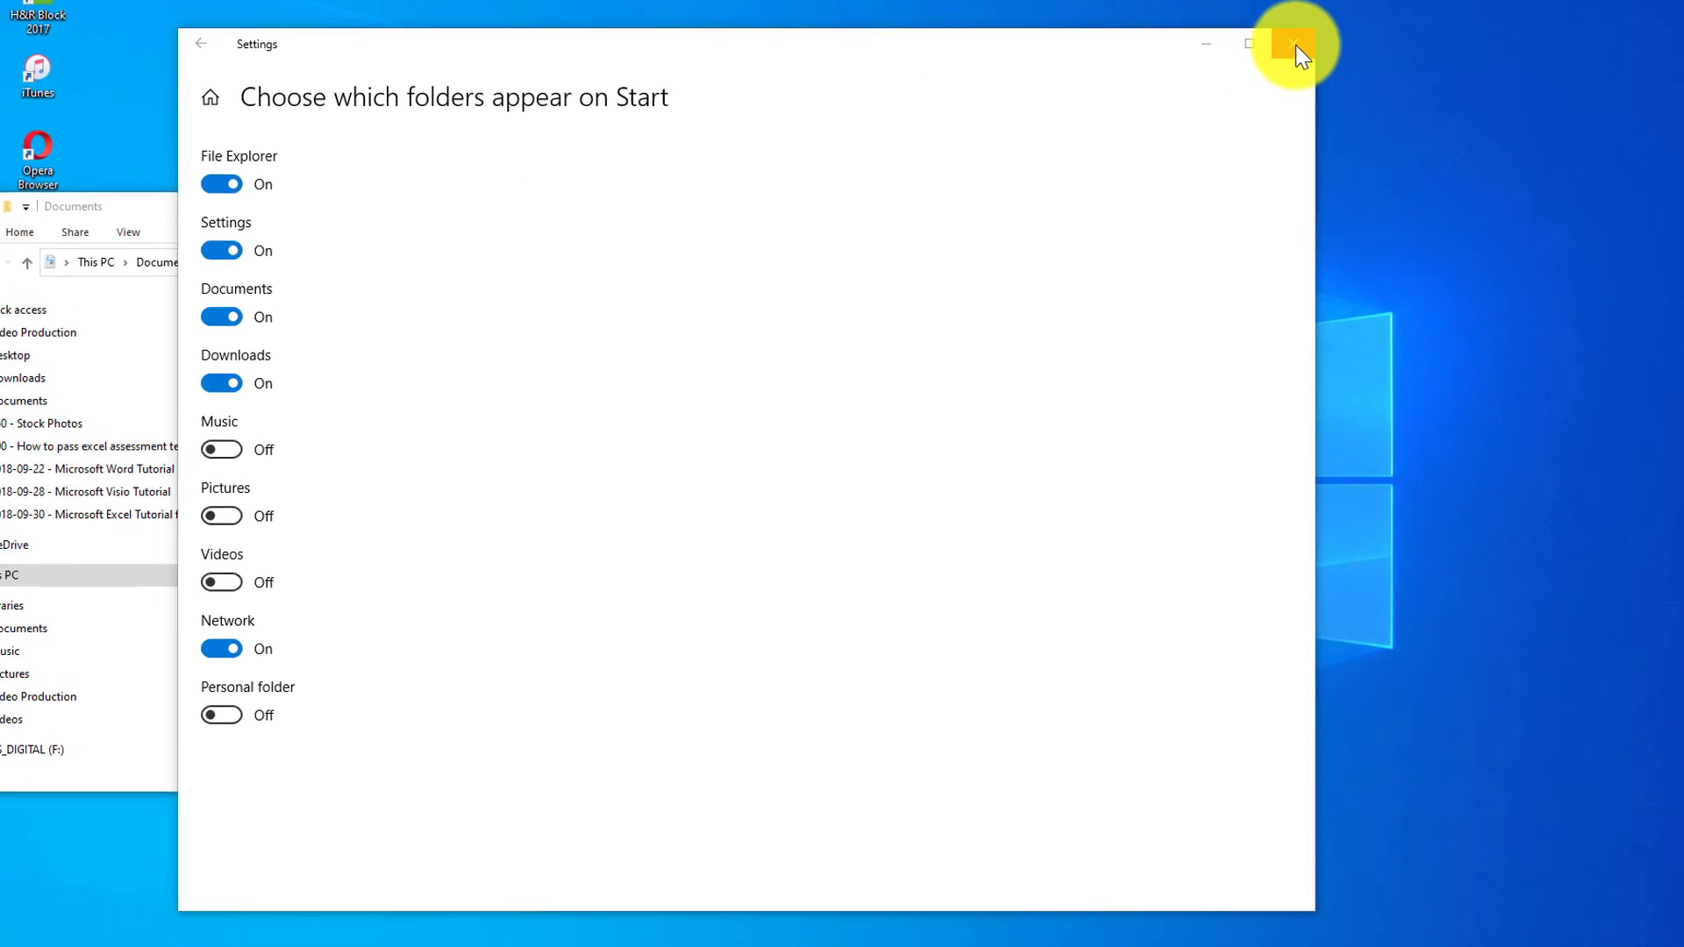
pyautogui.click(1294, 44)
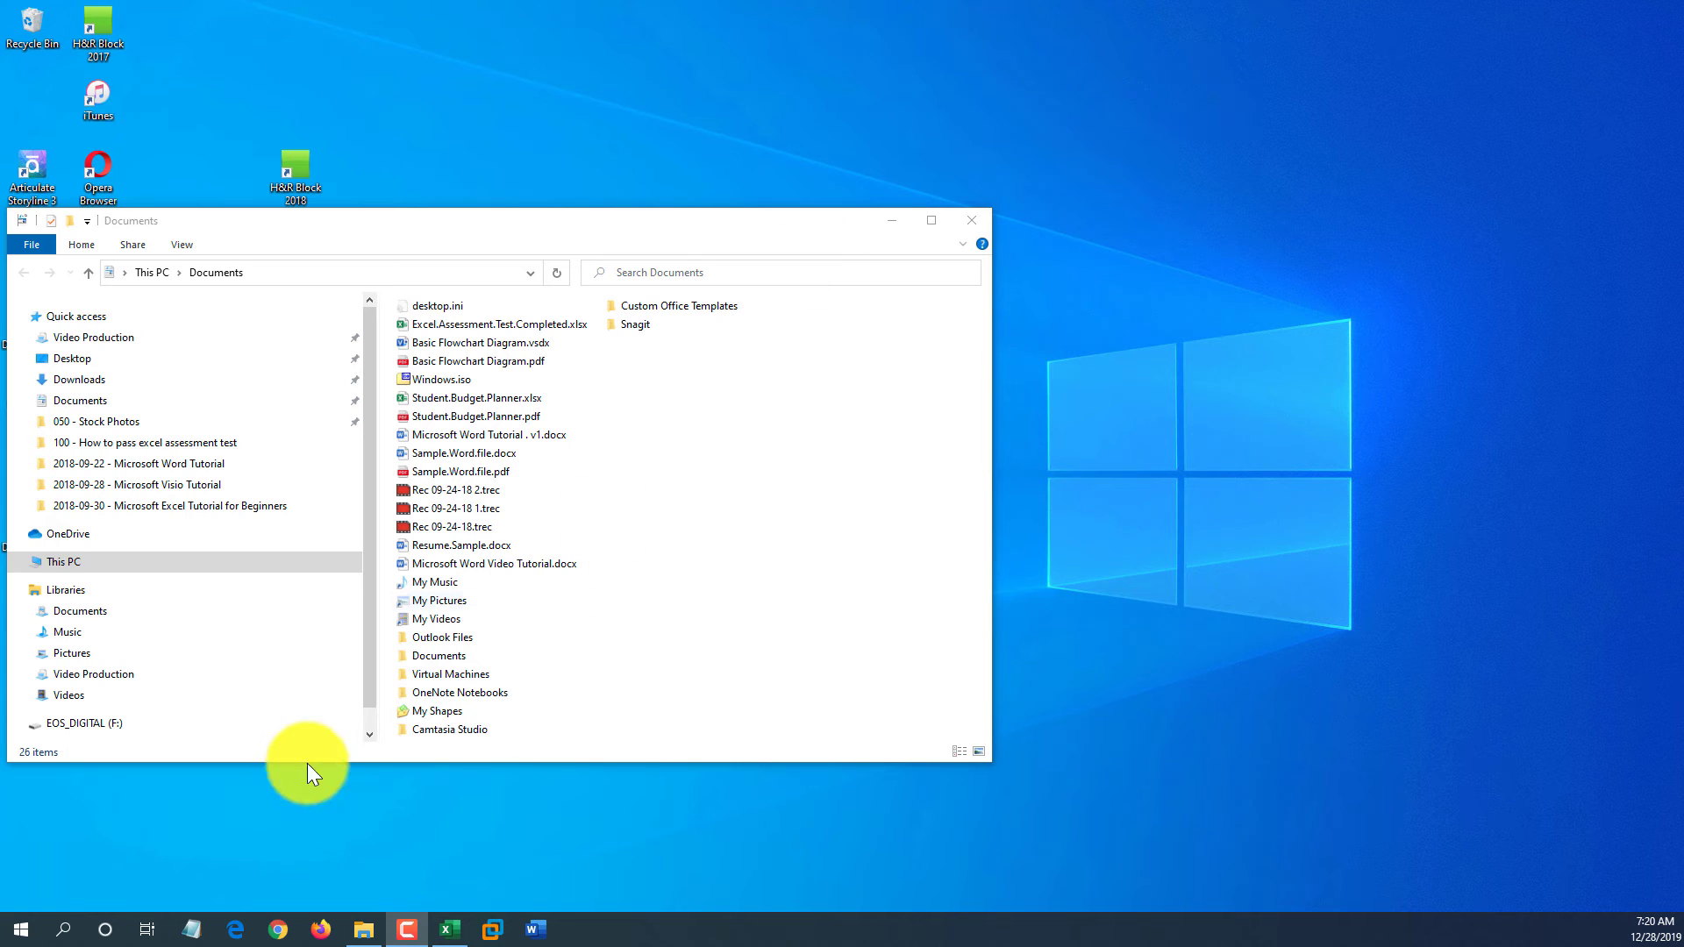
# - Expand the Start menu's folder list again to check the updated set of folders
pyautogui.click(21, 930)
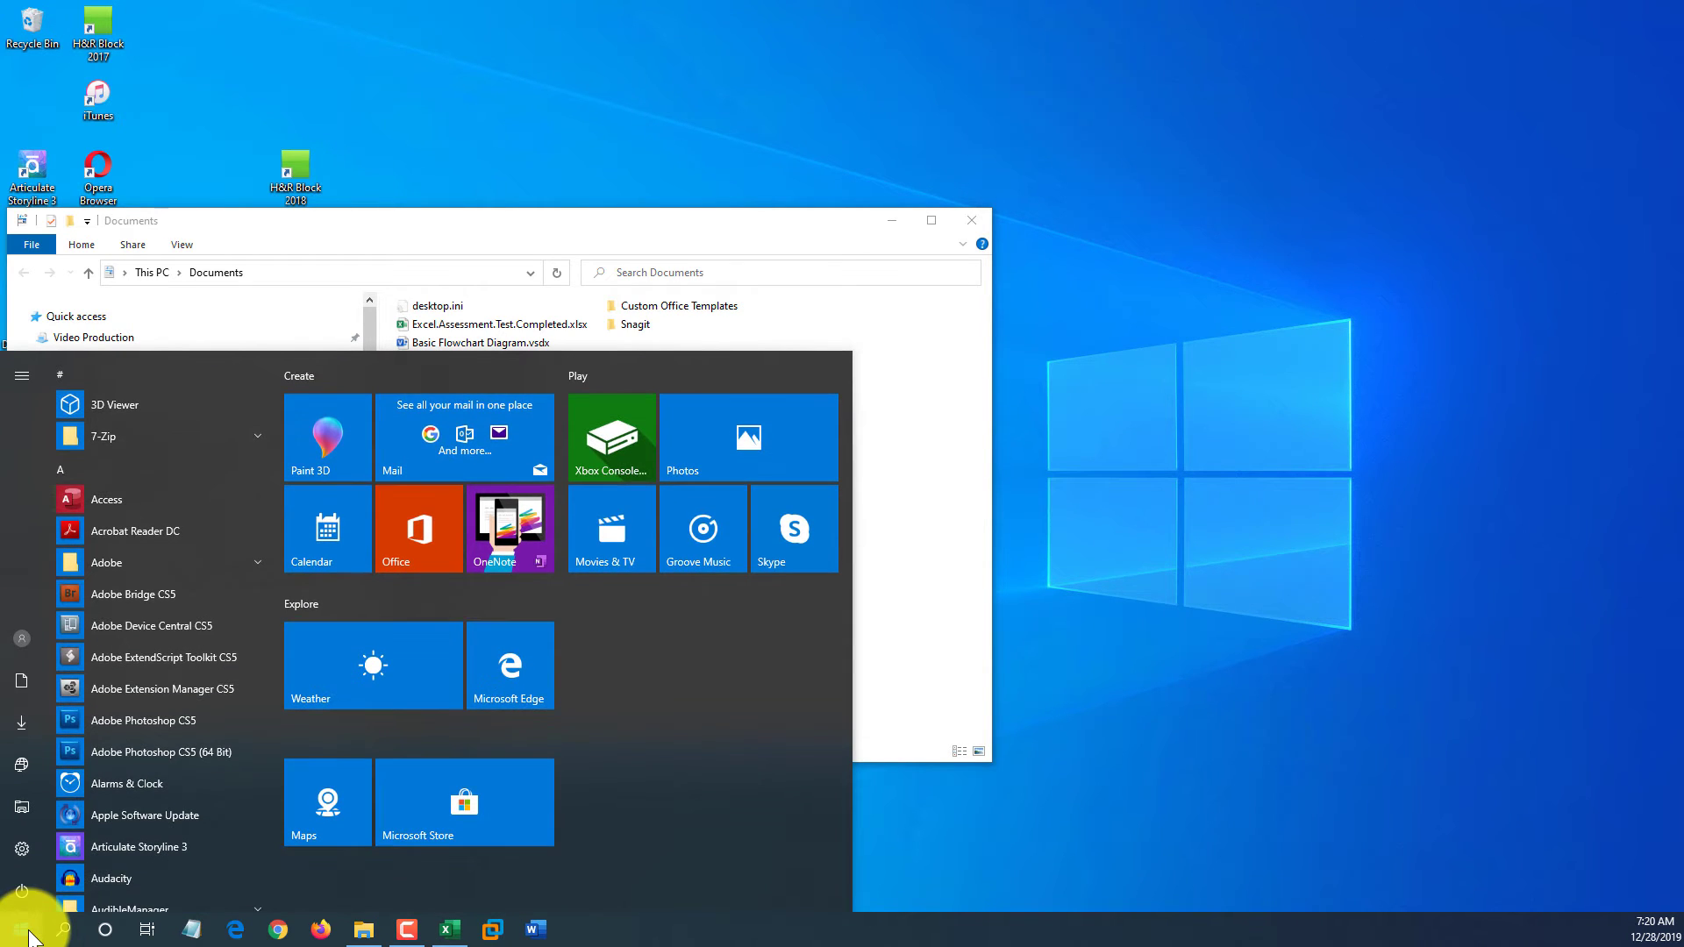
pyautogui.click(18, 374)
pyautogui.click(19, 377)
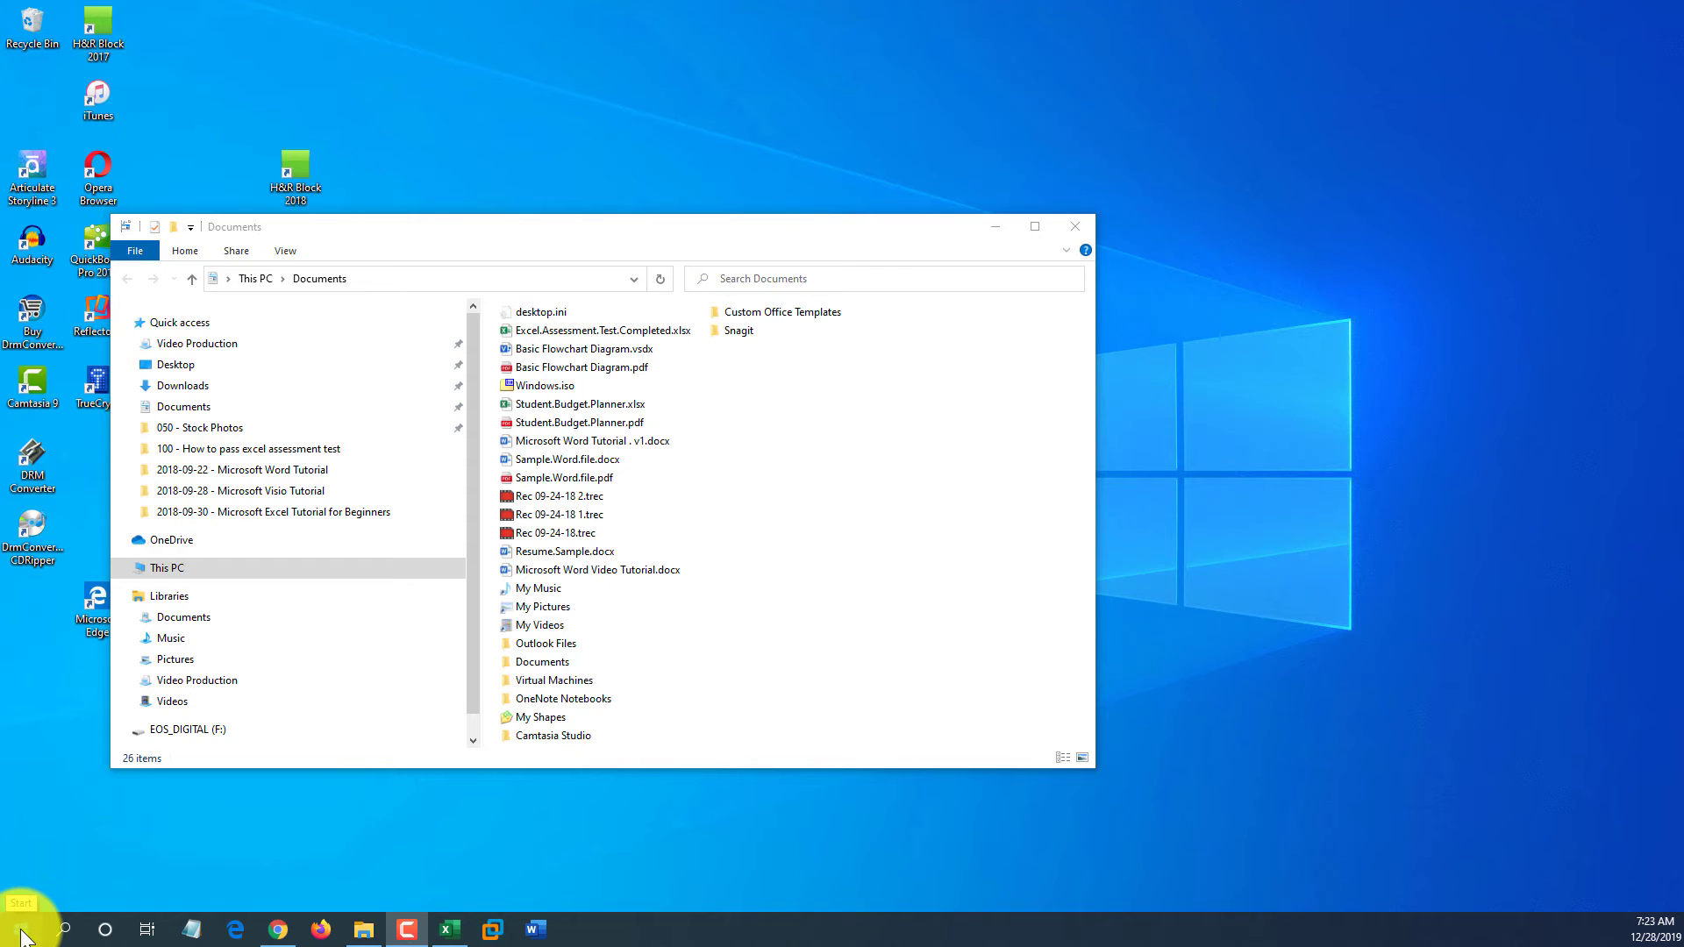
# - Open Computer Management from the Start button's system tools list and bring that list up again
pyautogui.rightClick(29, 935)
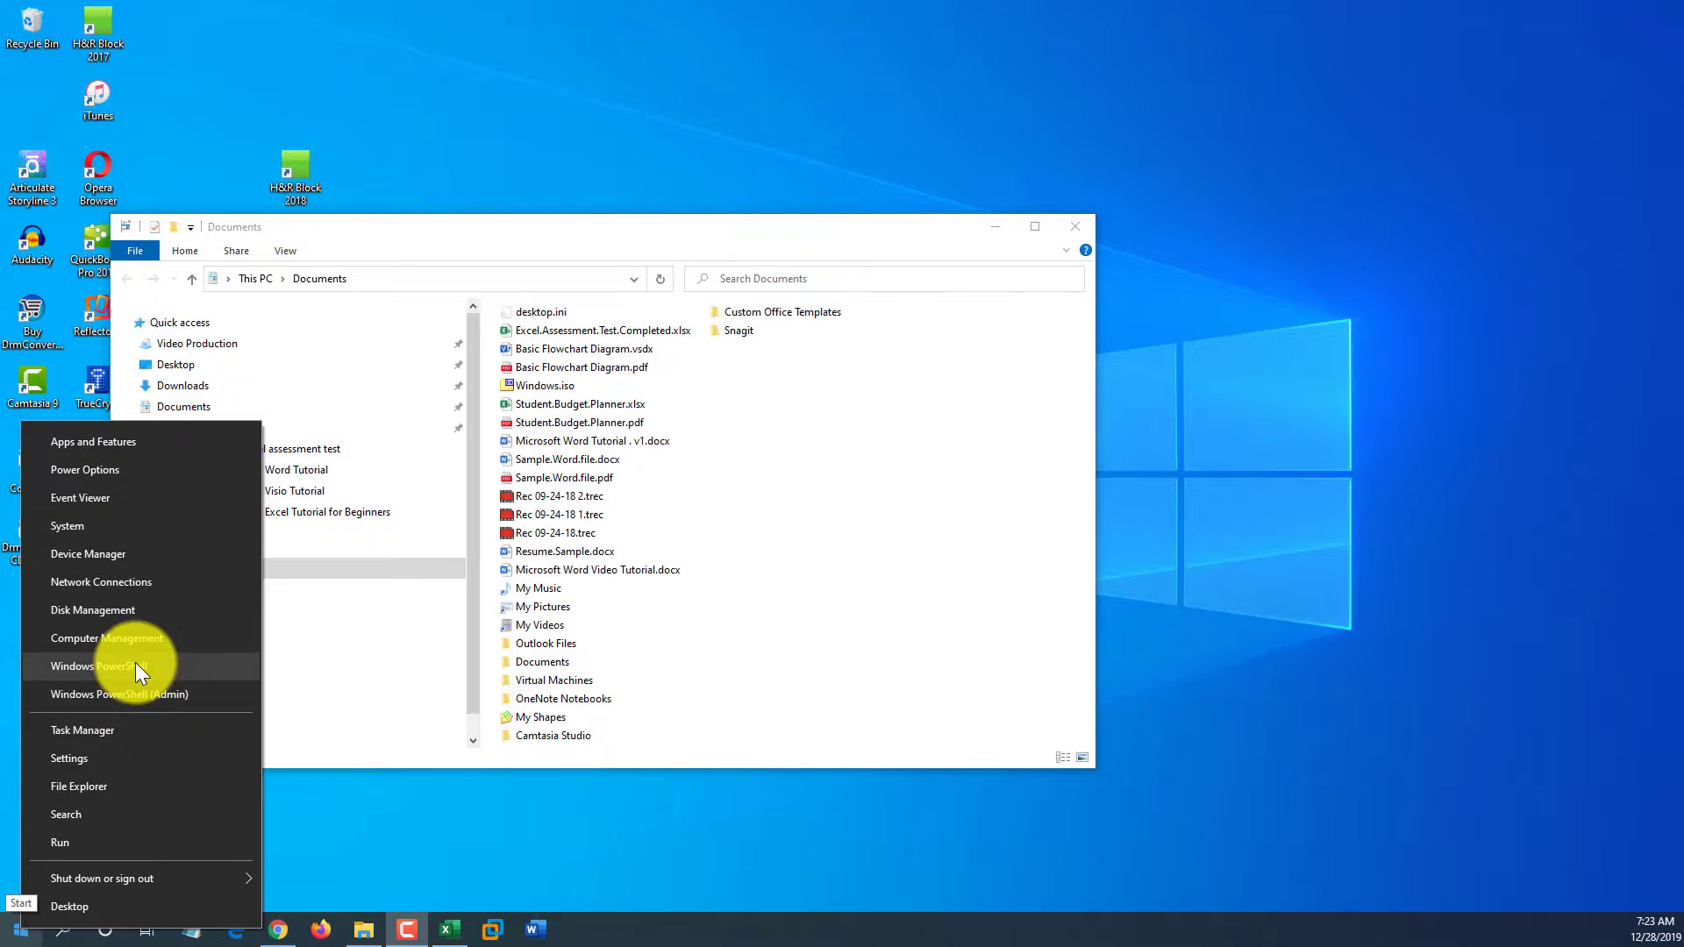
pyautogui.click(144, 640)
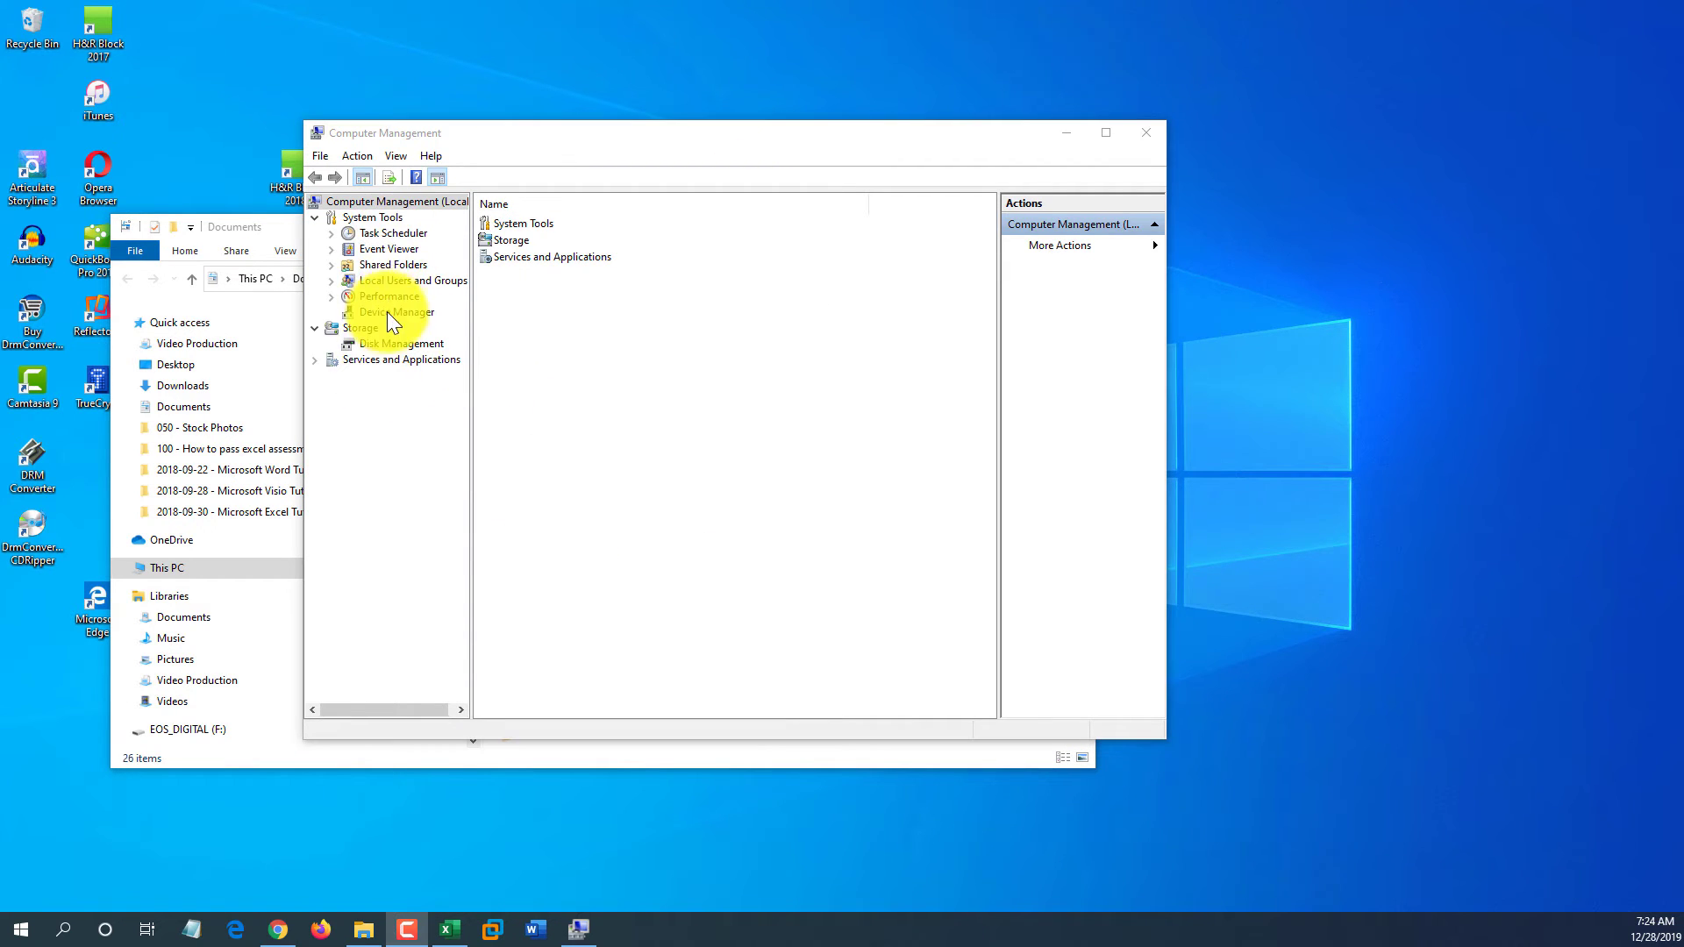
pyautogui.rightClick(21, 929)
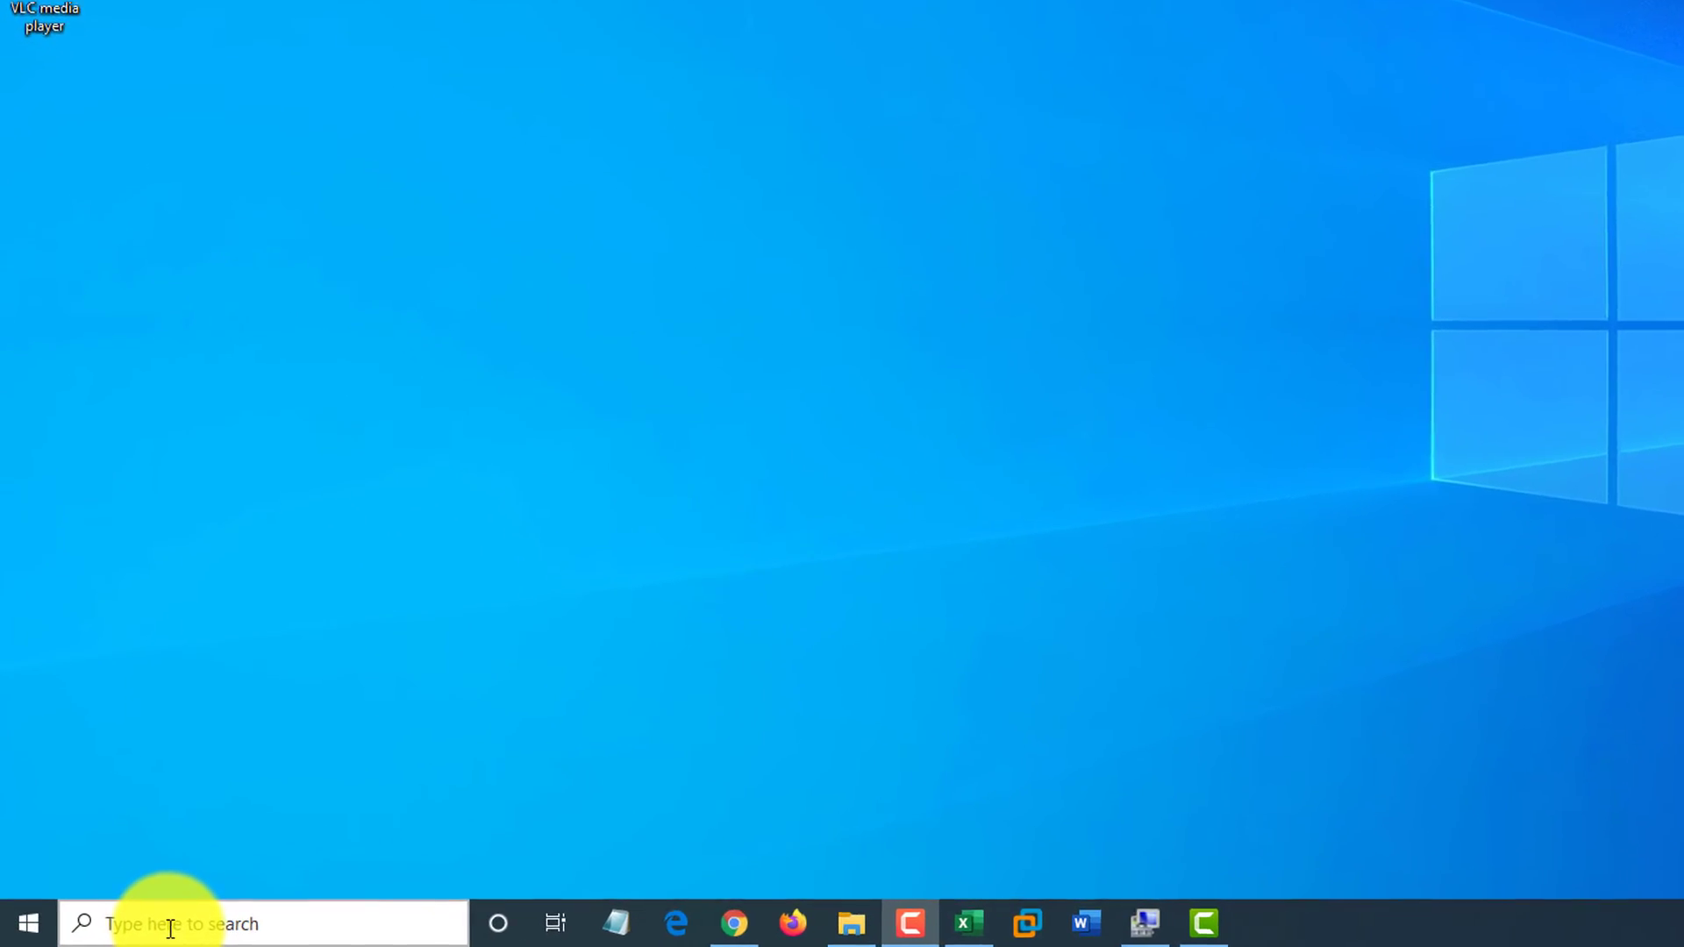
# - Search for "cor", open the Cortana permissions settings and switch to the Talk to Cortana page
pyautogui.click(193, 925)
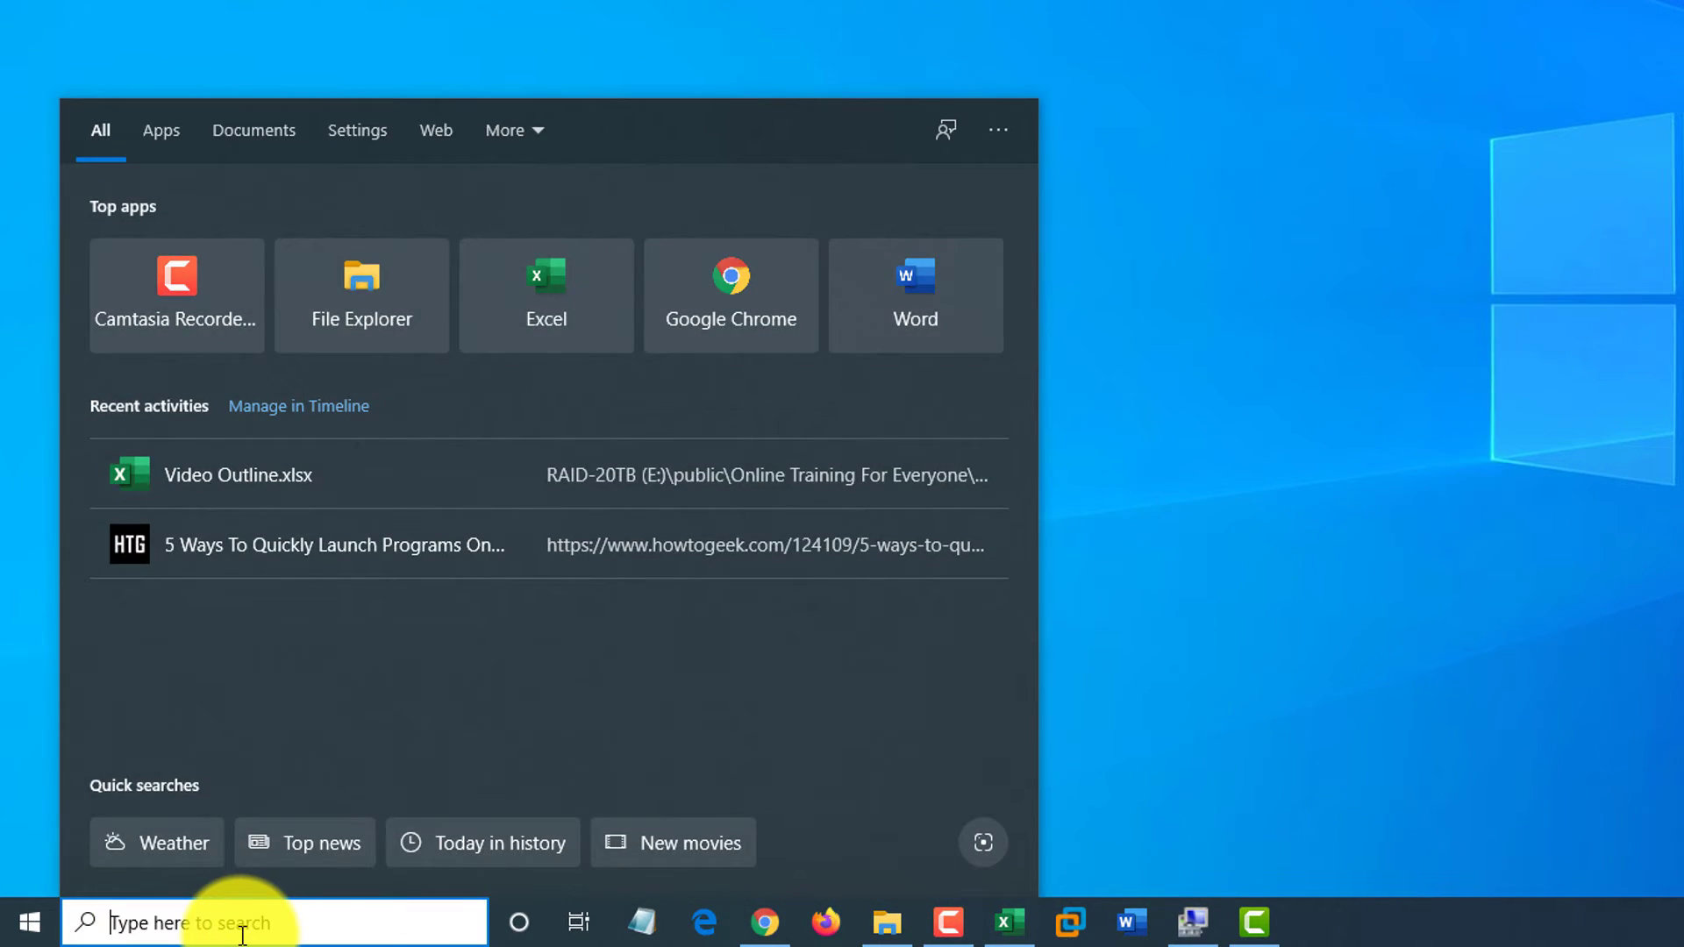
pyautogui.click(1159, 624)
pyautogui.click(28, 922)
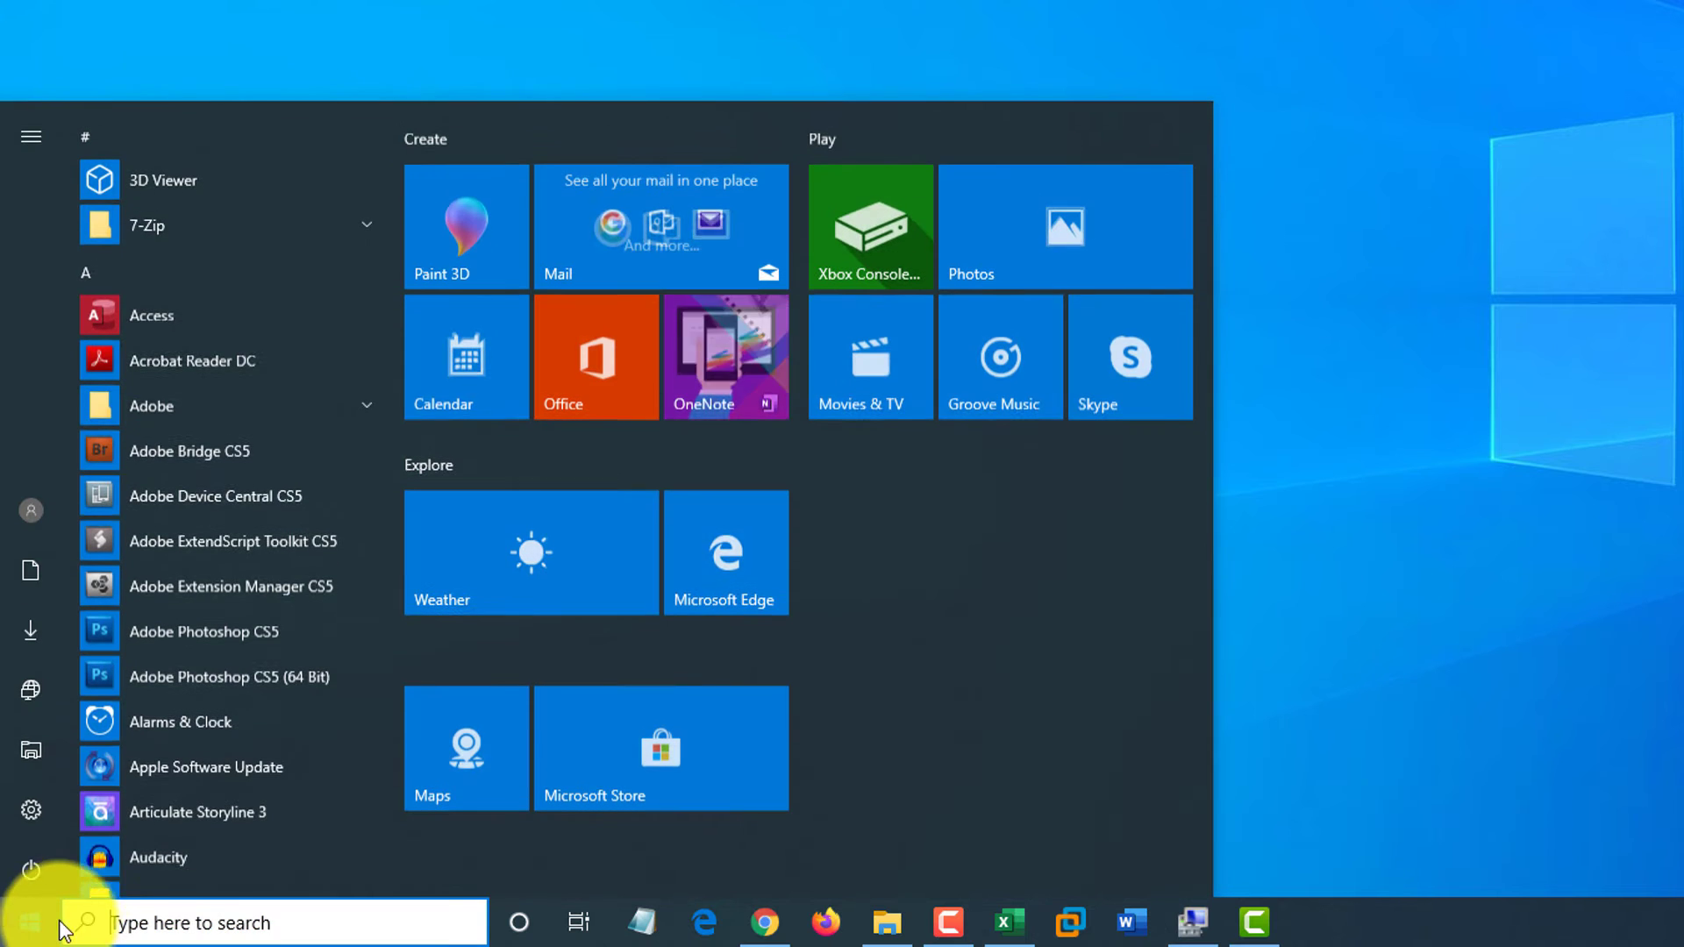
pyautogui.write('cor')
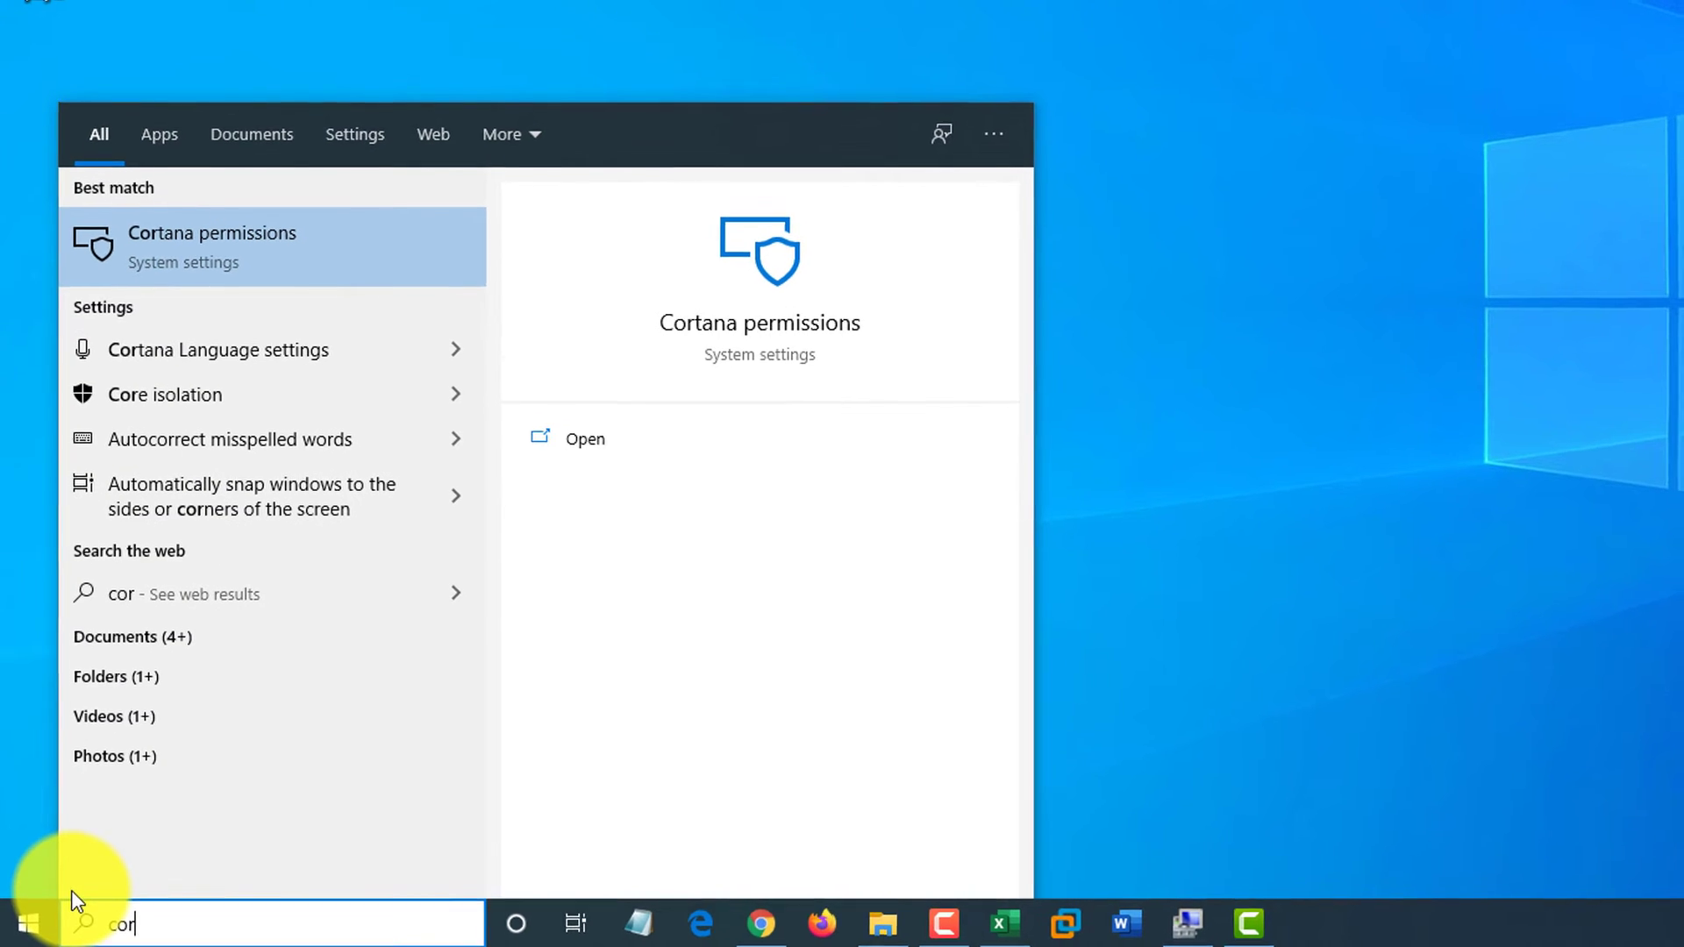
pyautogui.click(197, 244)
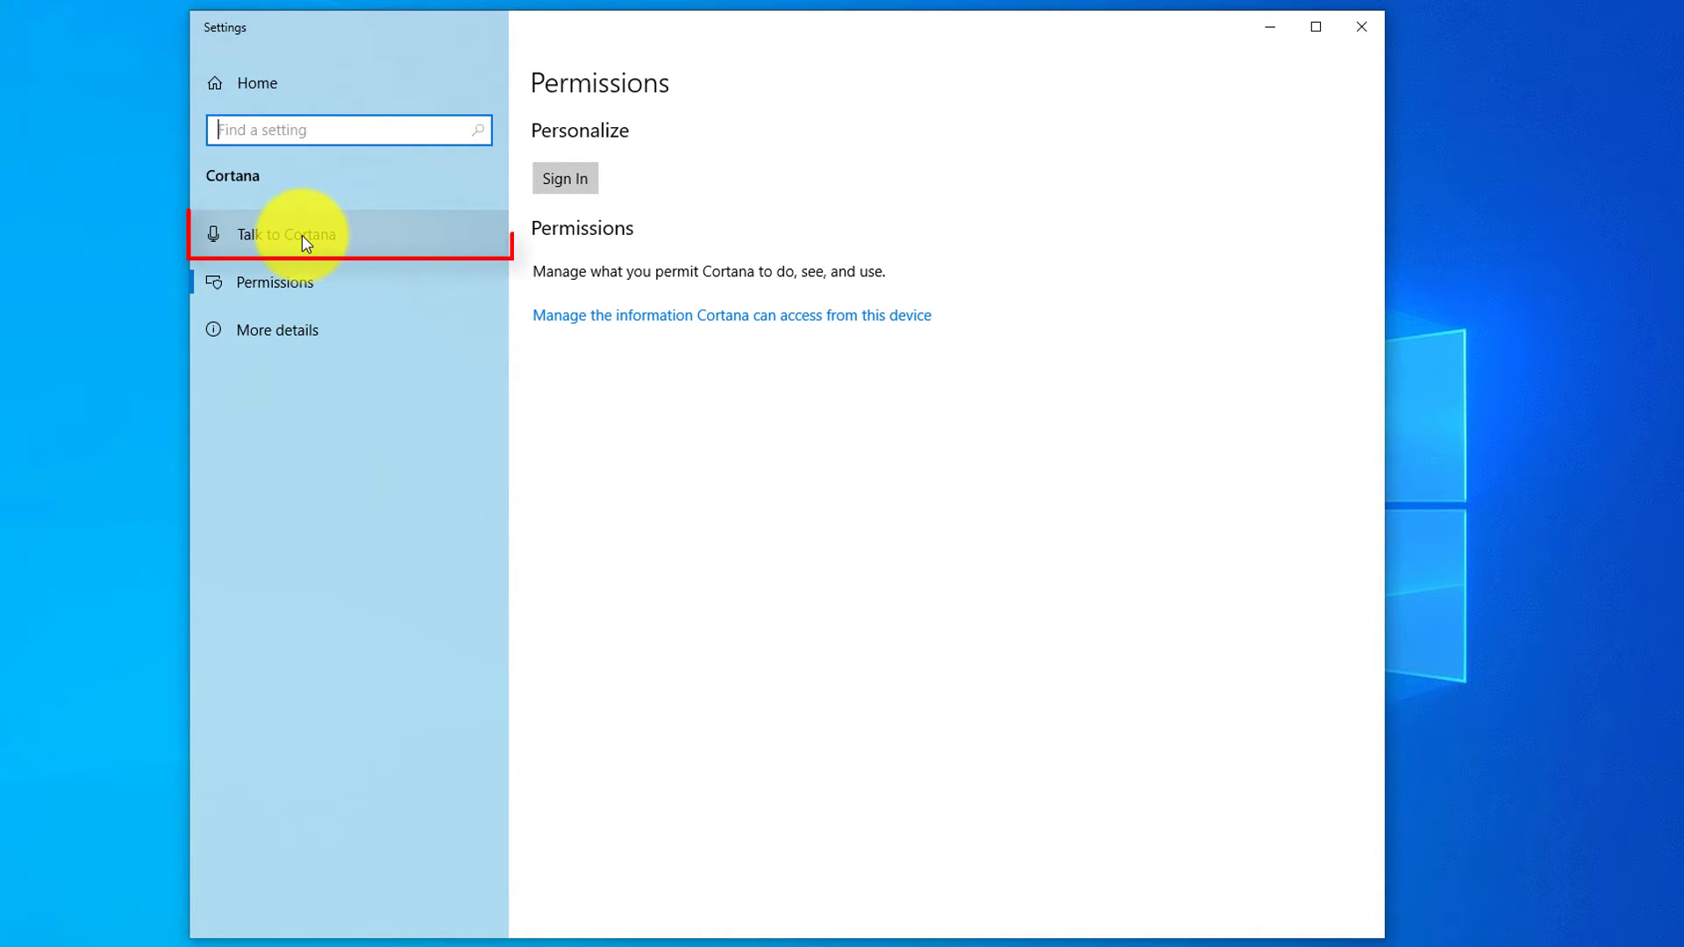
pyautogui.click(302, 235)
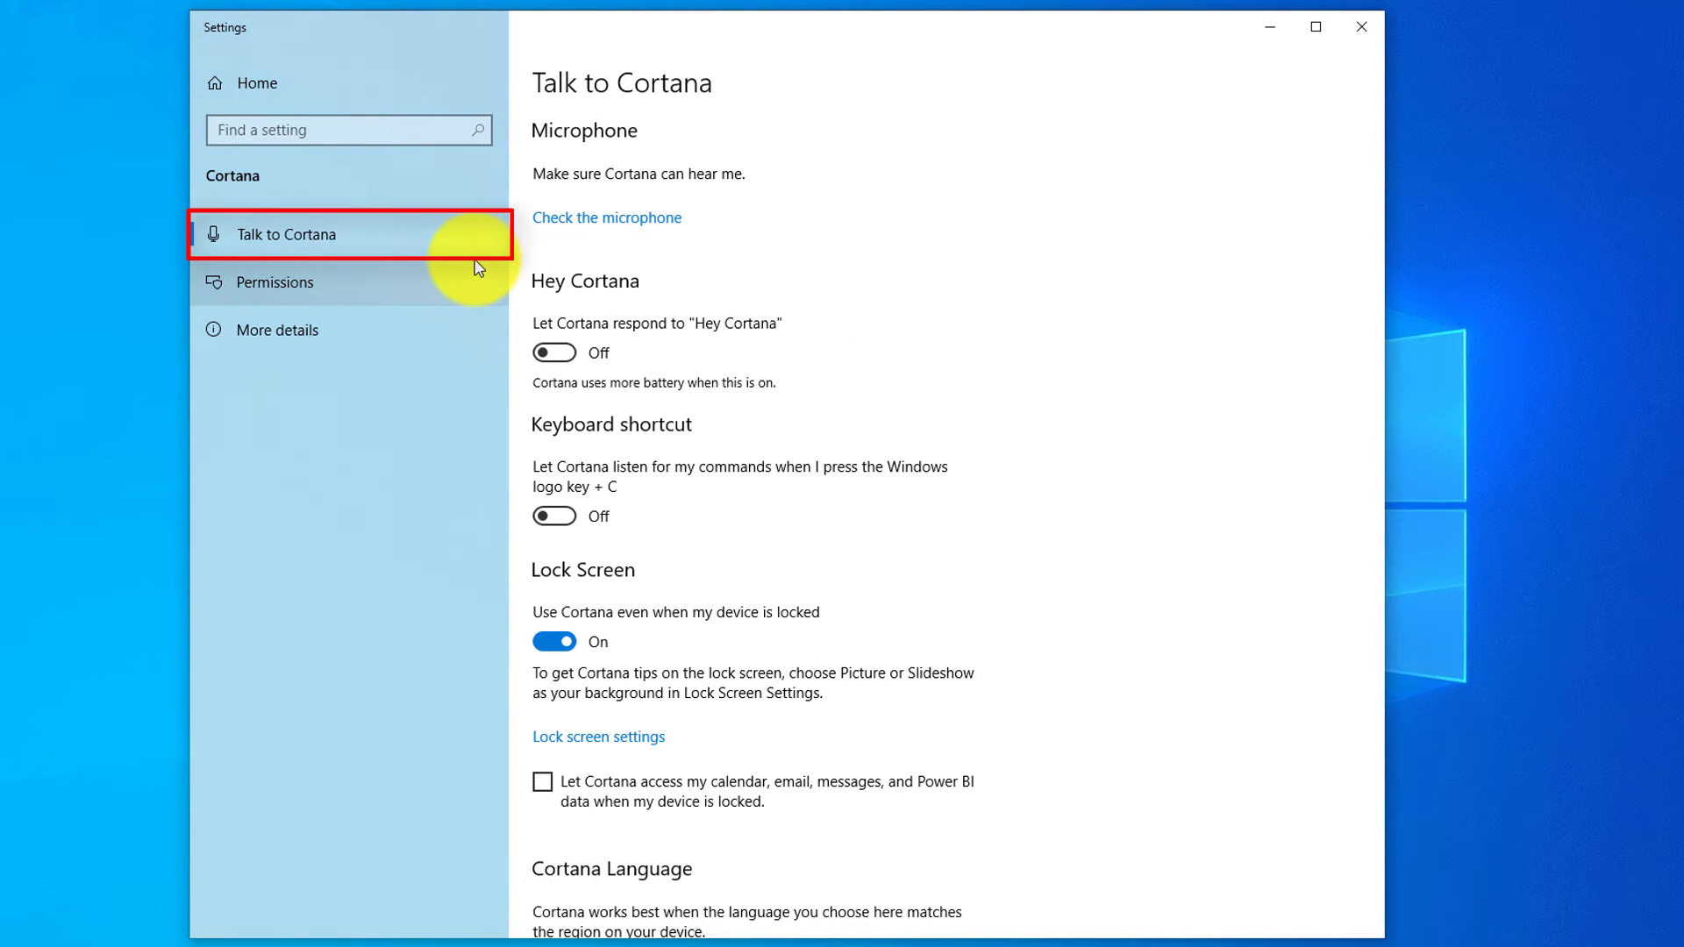
# - Turn on the "Hey Cortana" response and the Windows logo key + C listening option, close Settings and summon Cortana
pyautogui.click(555, 353)
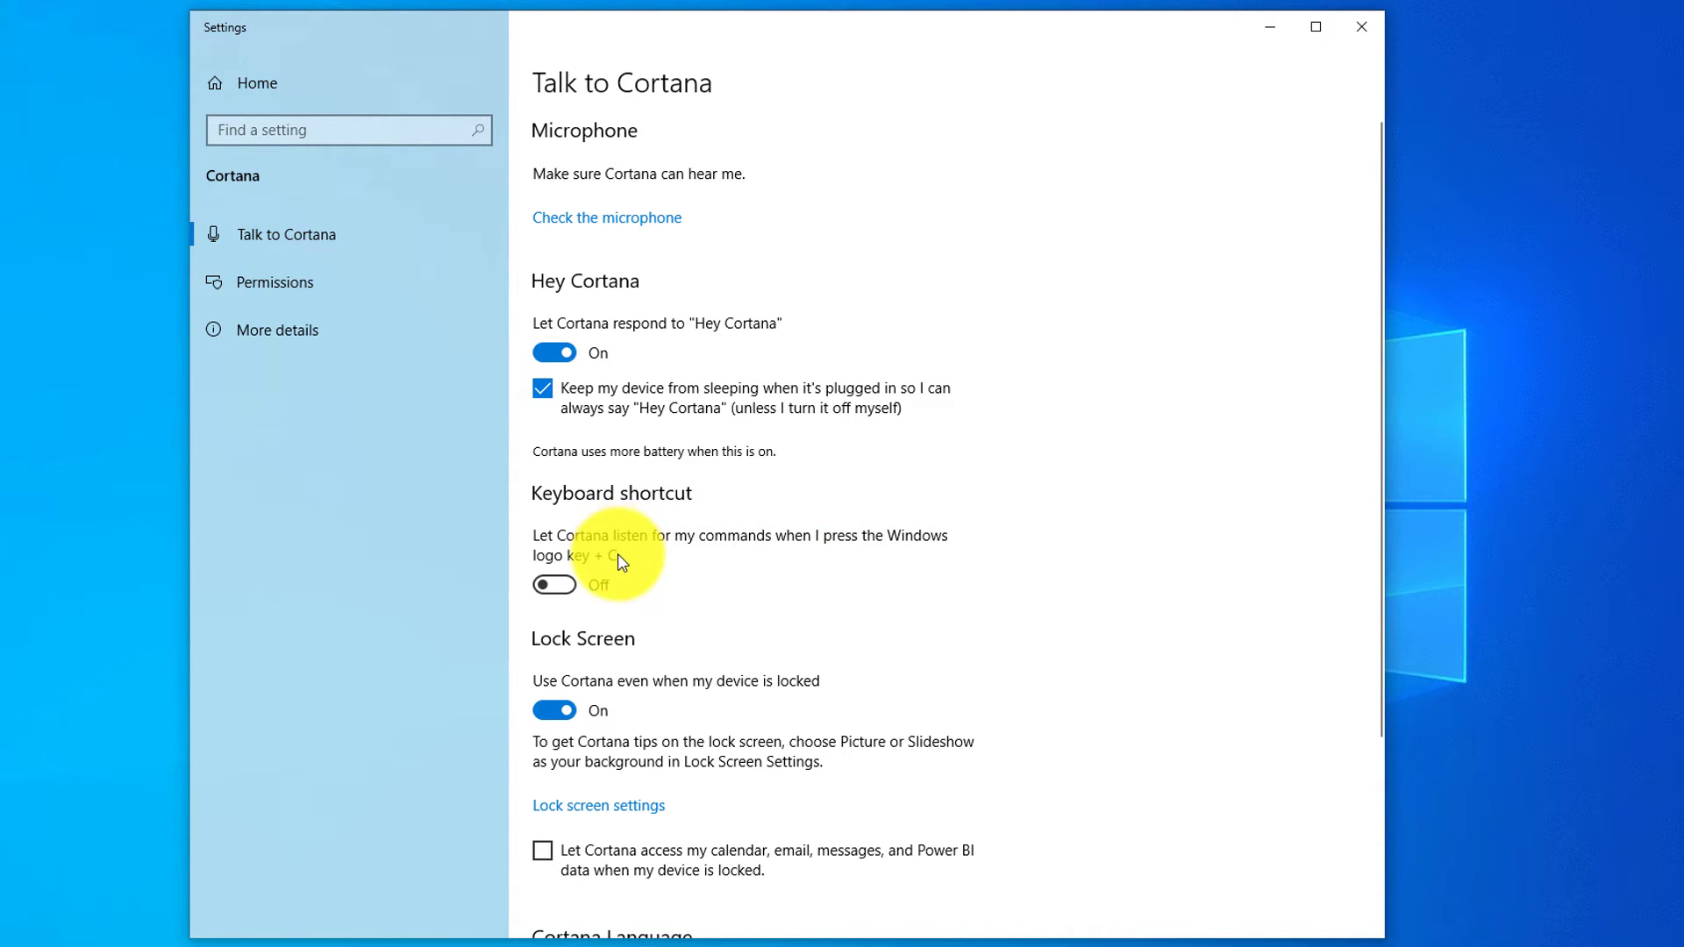
pyautogui.click(553, 585)
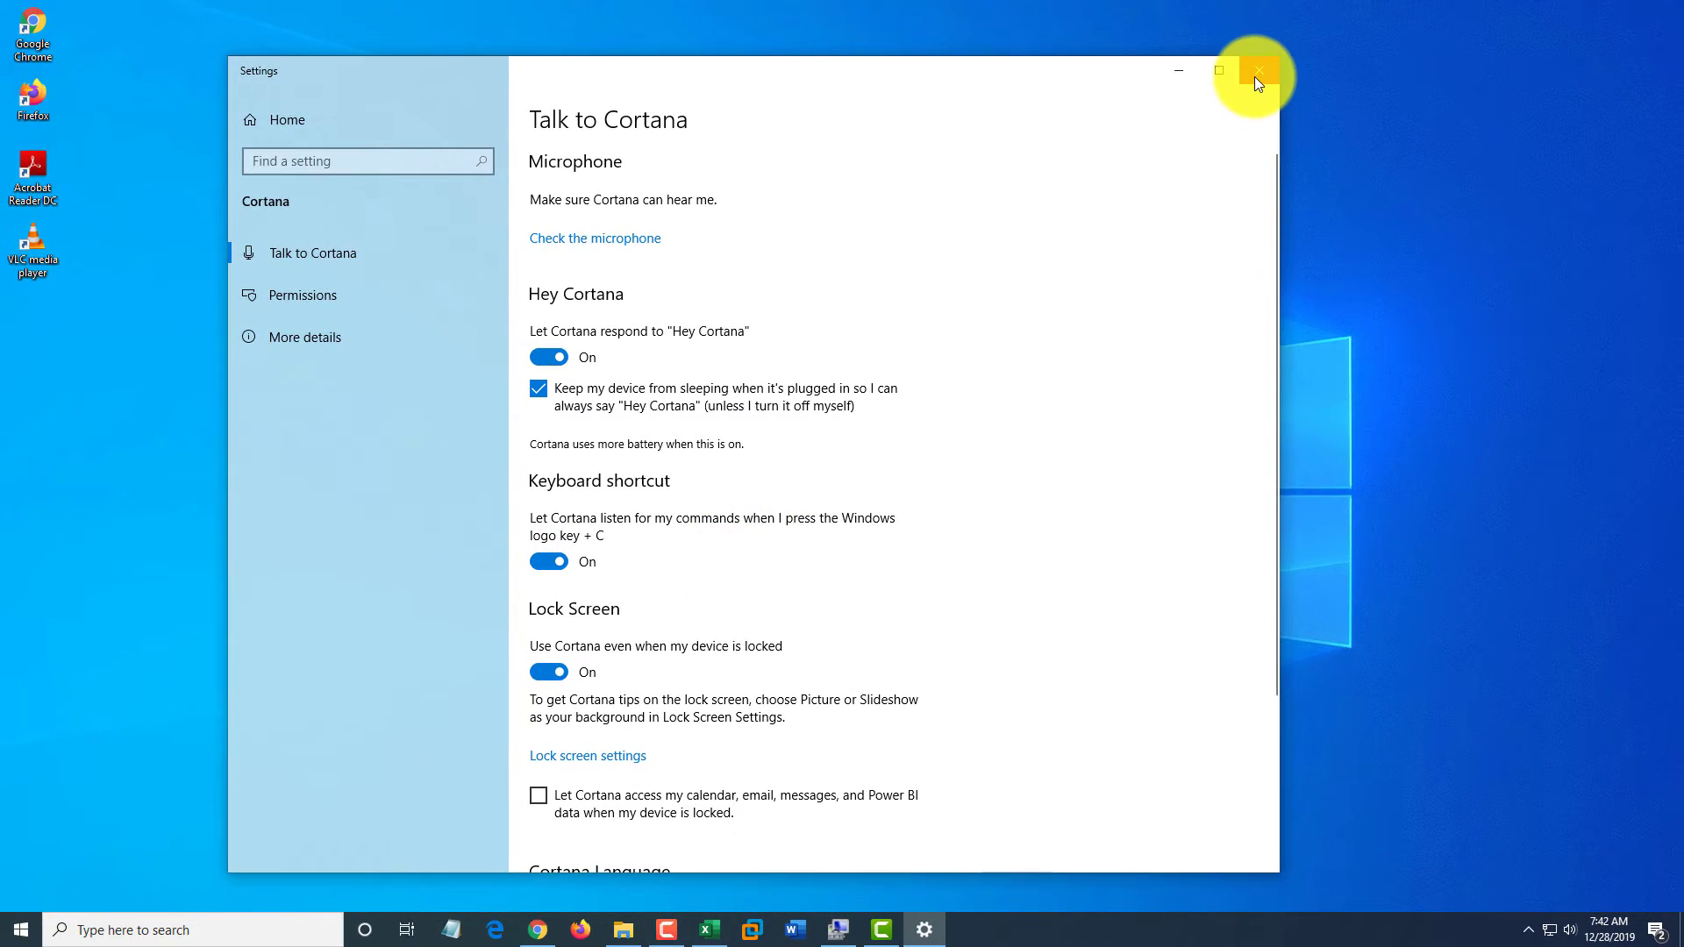
pyautogui.click(1257, 72)
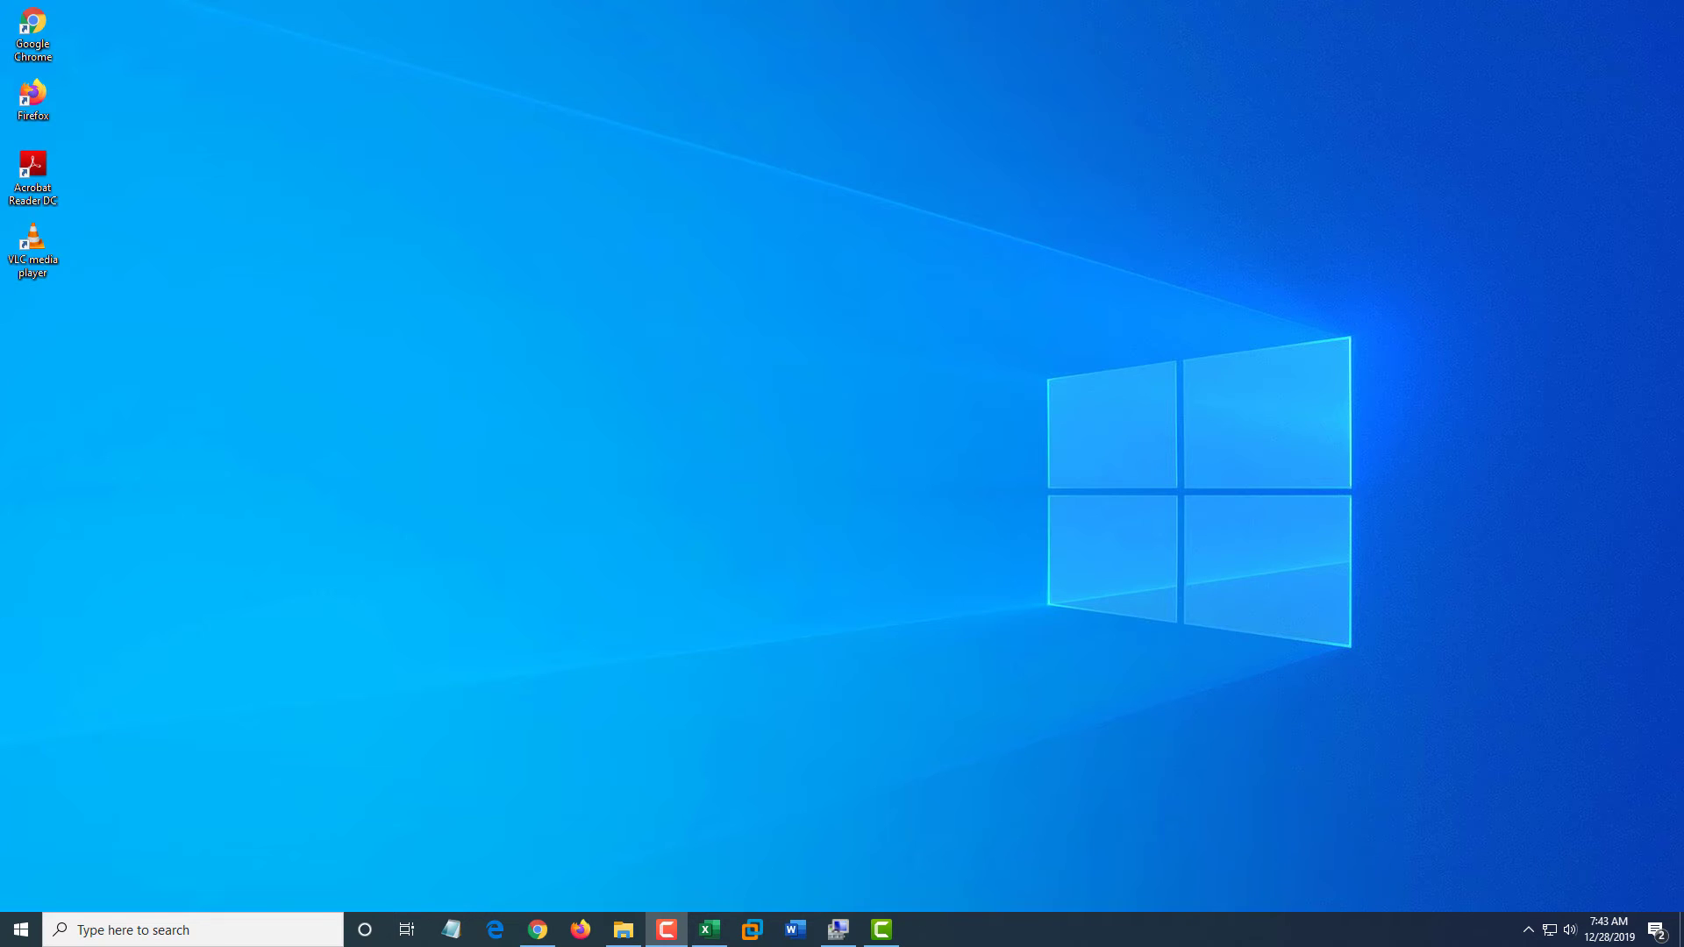
pyautogui.press('super+c')
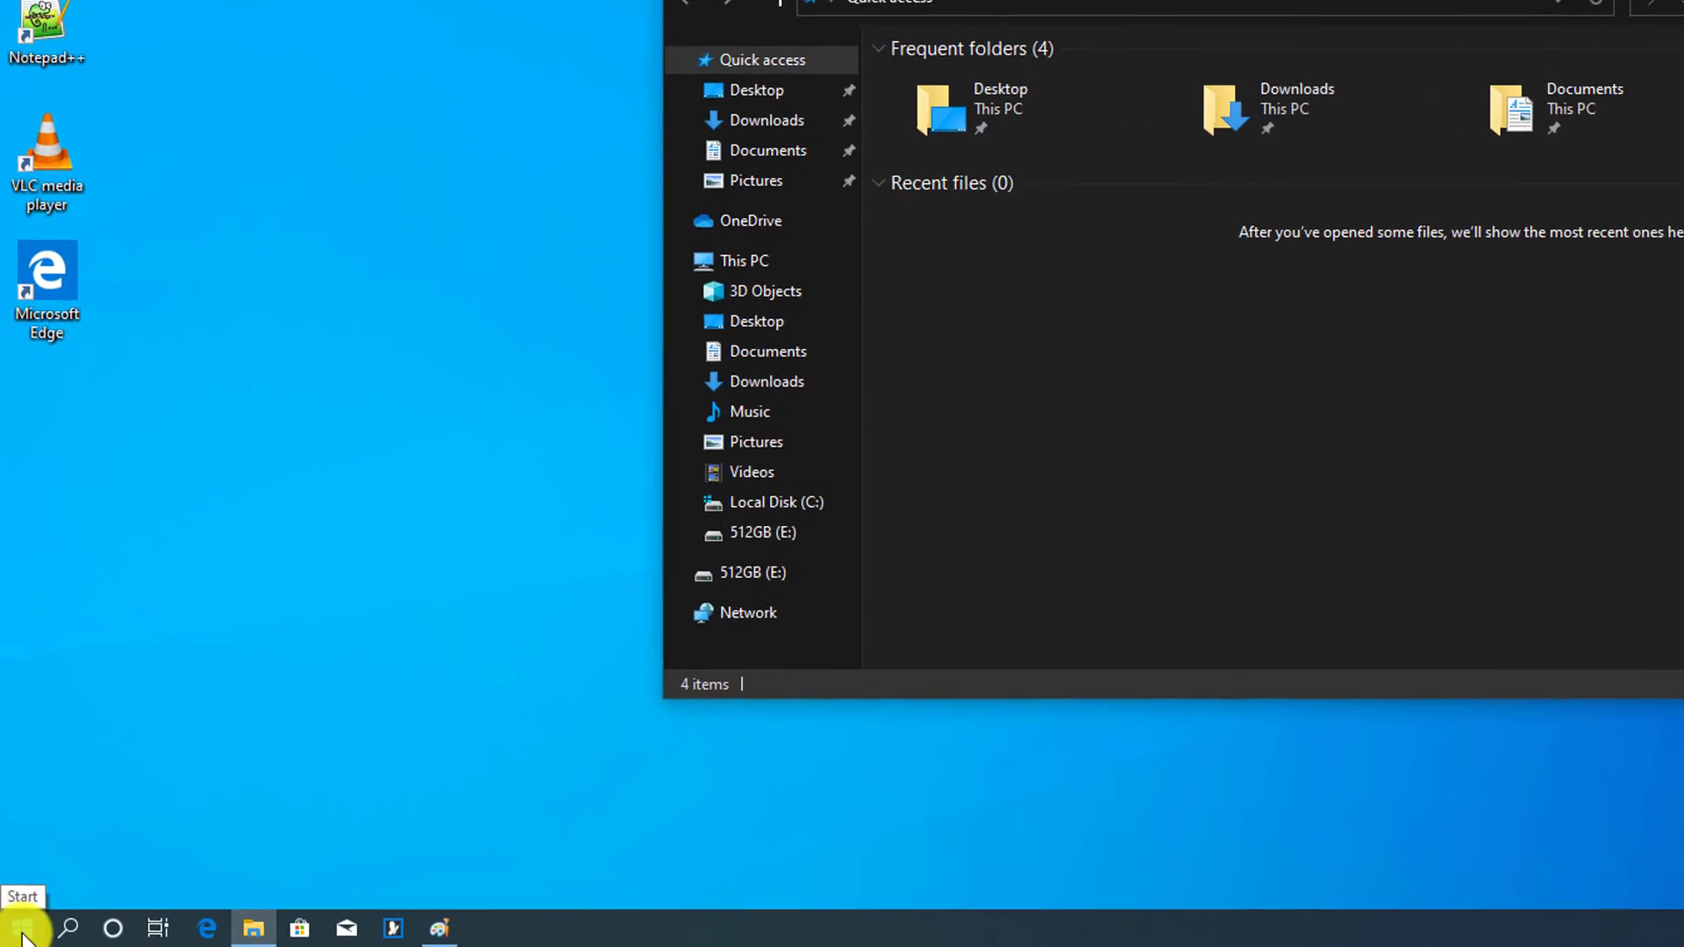
# - Launch Paint by searching for "paint" and paste the captured full-screen image onto the canvas, maximizing the window
pyautogui.click(24, 934)
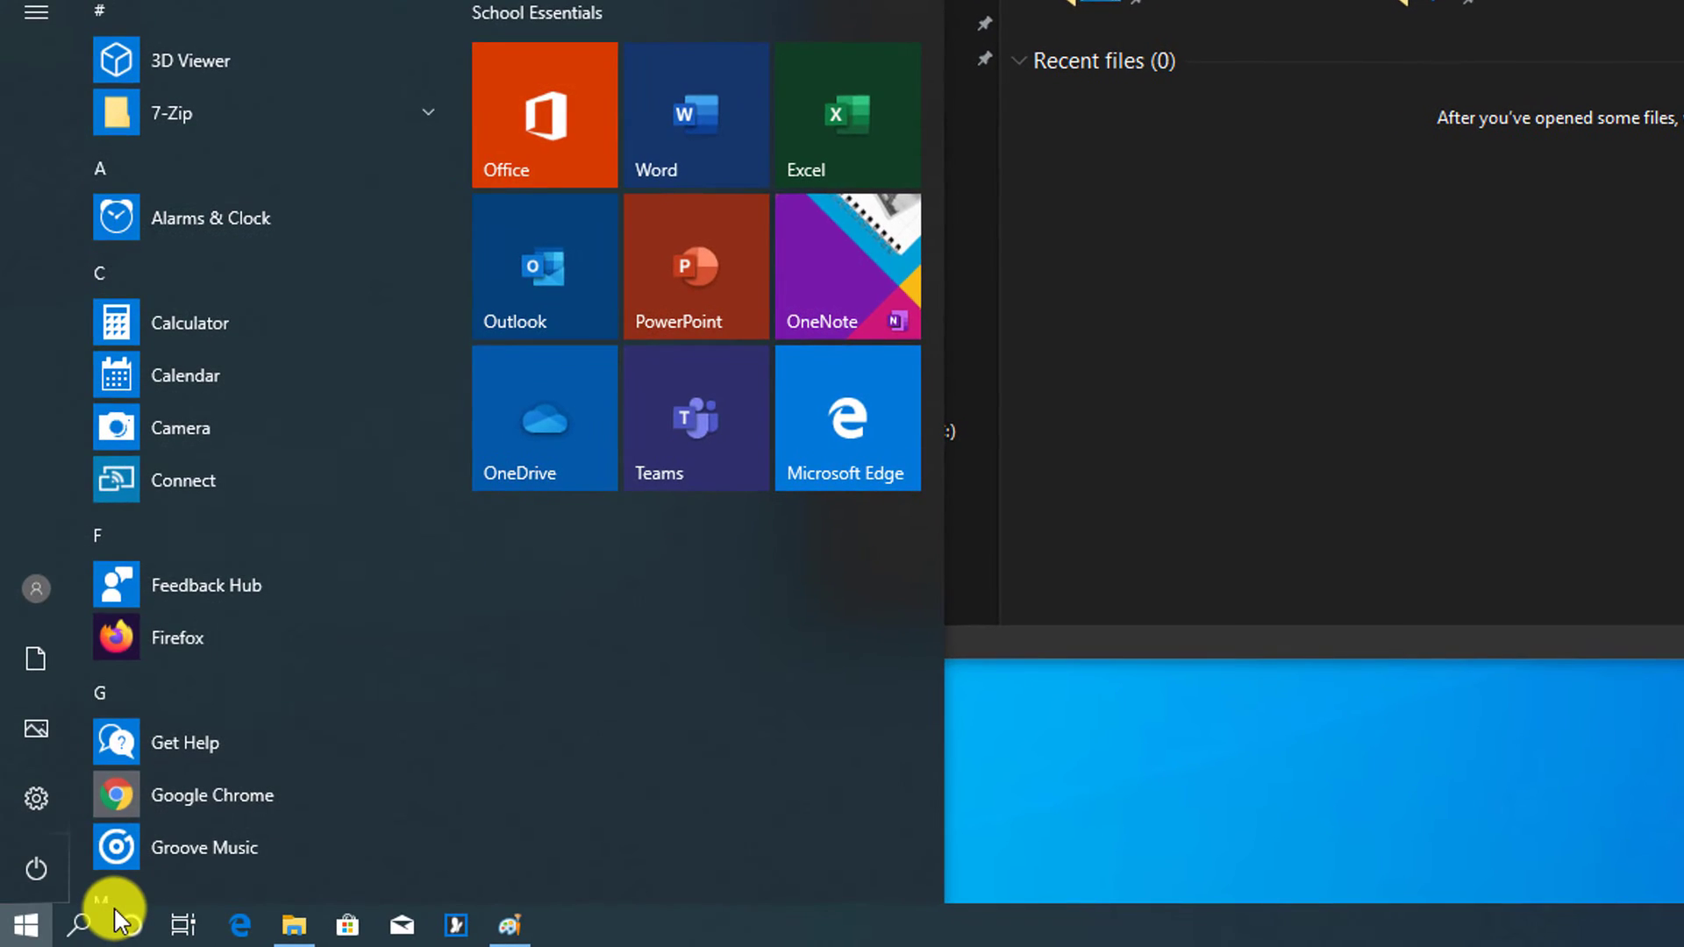
pyautogui.write('paint')
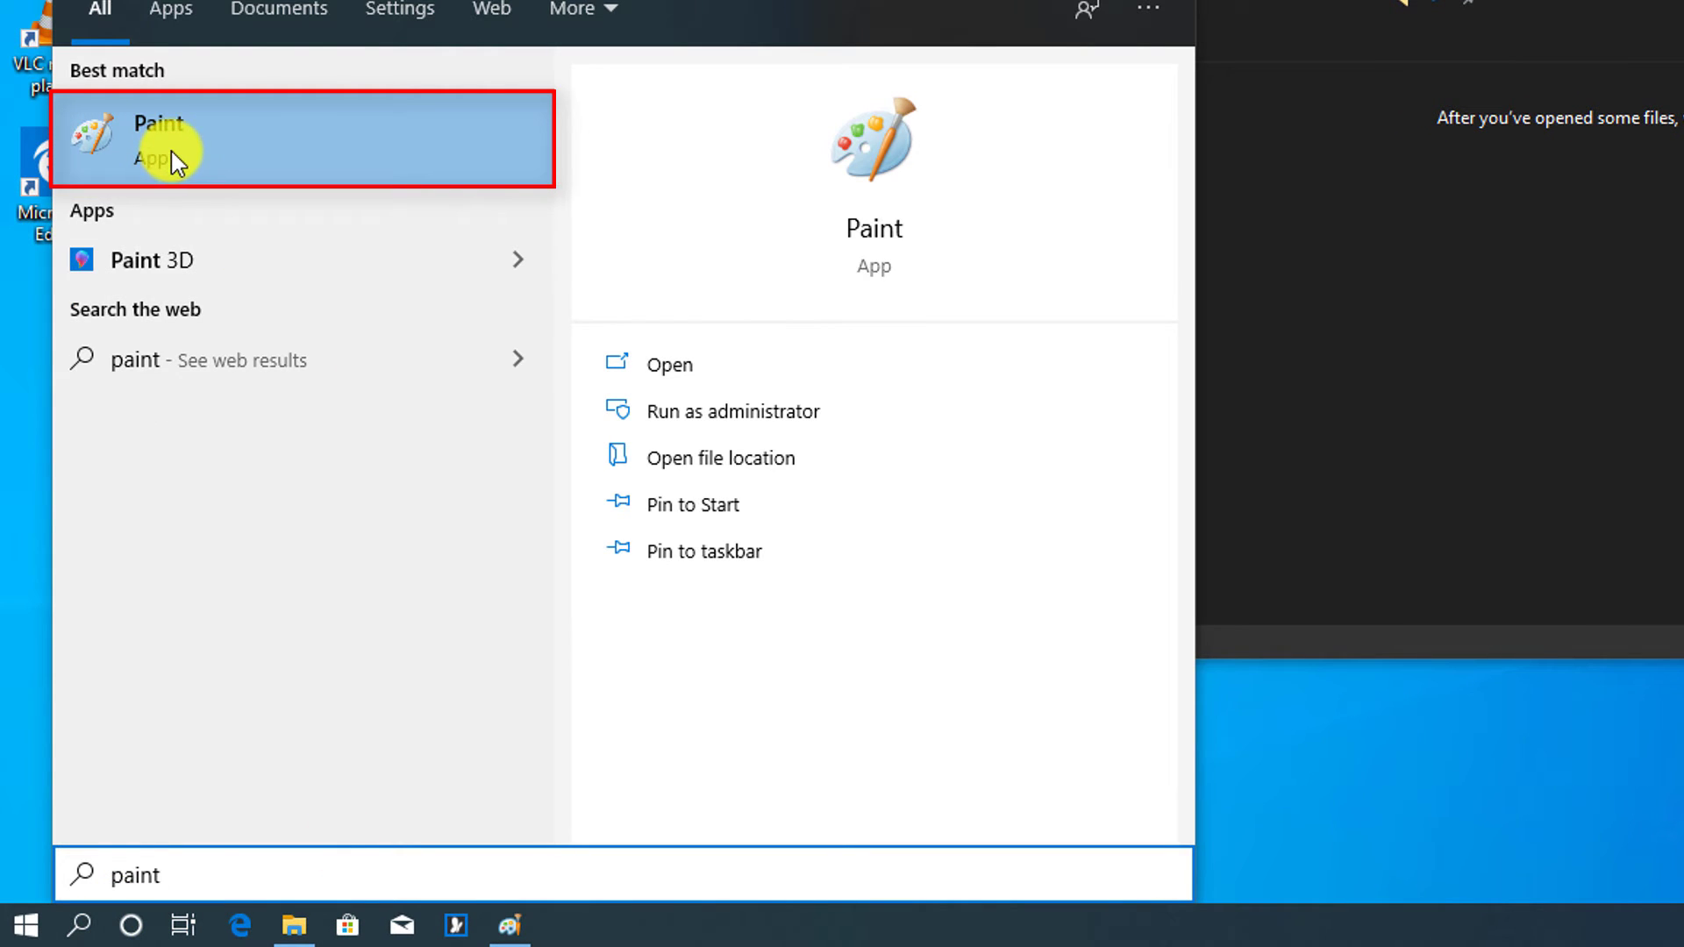
pyautogui.click(168, 154)
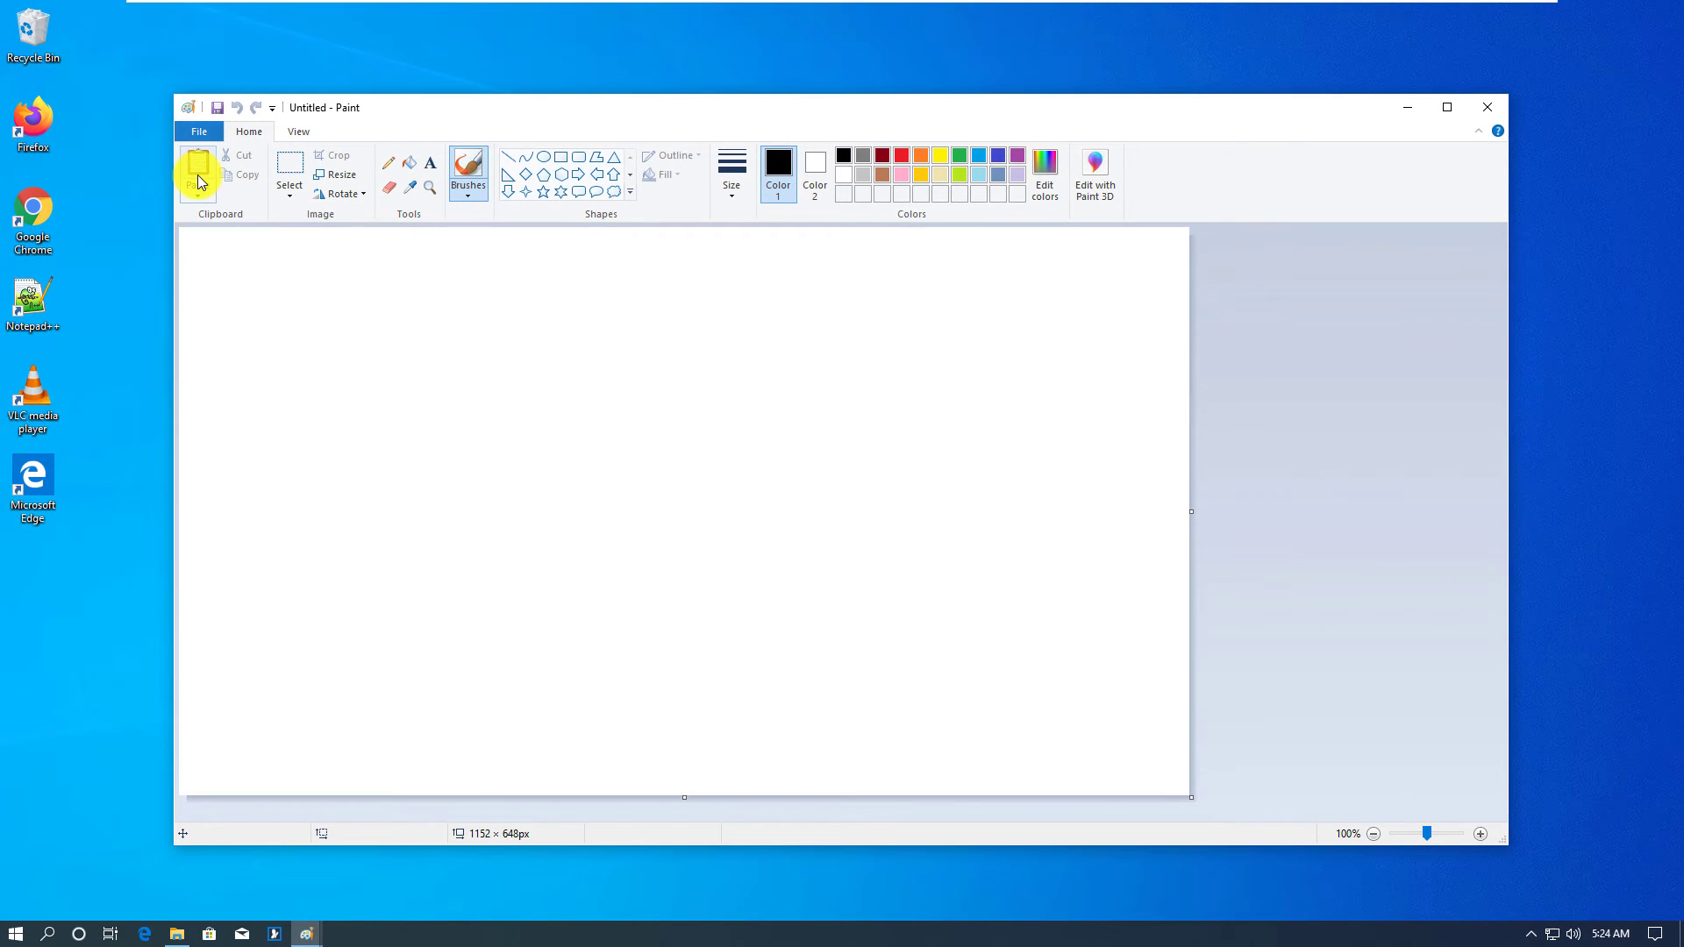
pyautogui.click(198, 181)
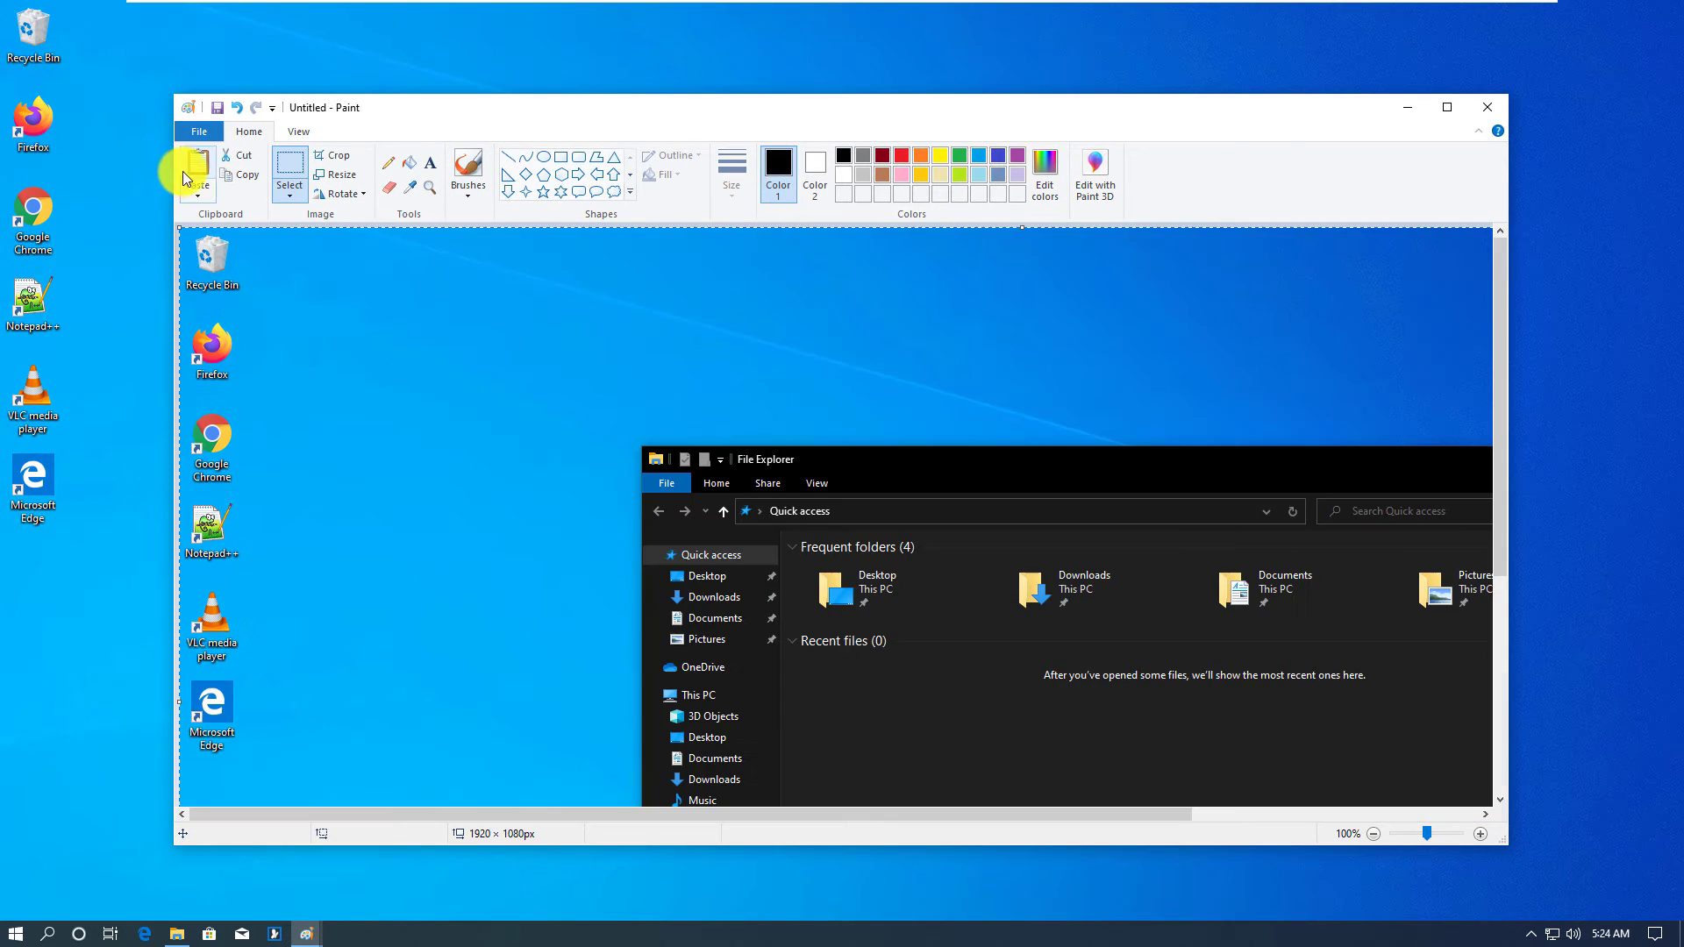
pyautogui.click(1446, 107)
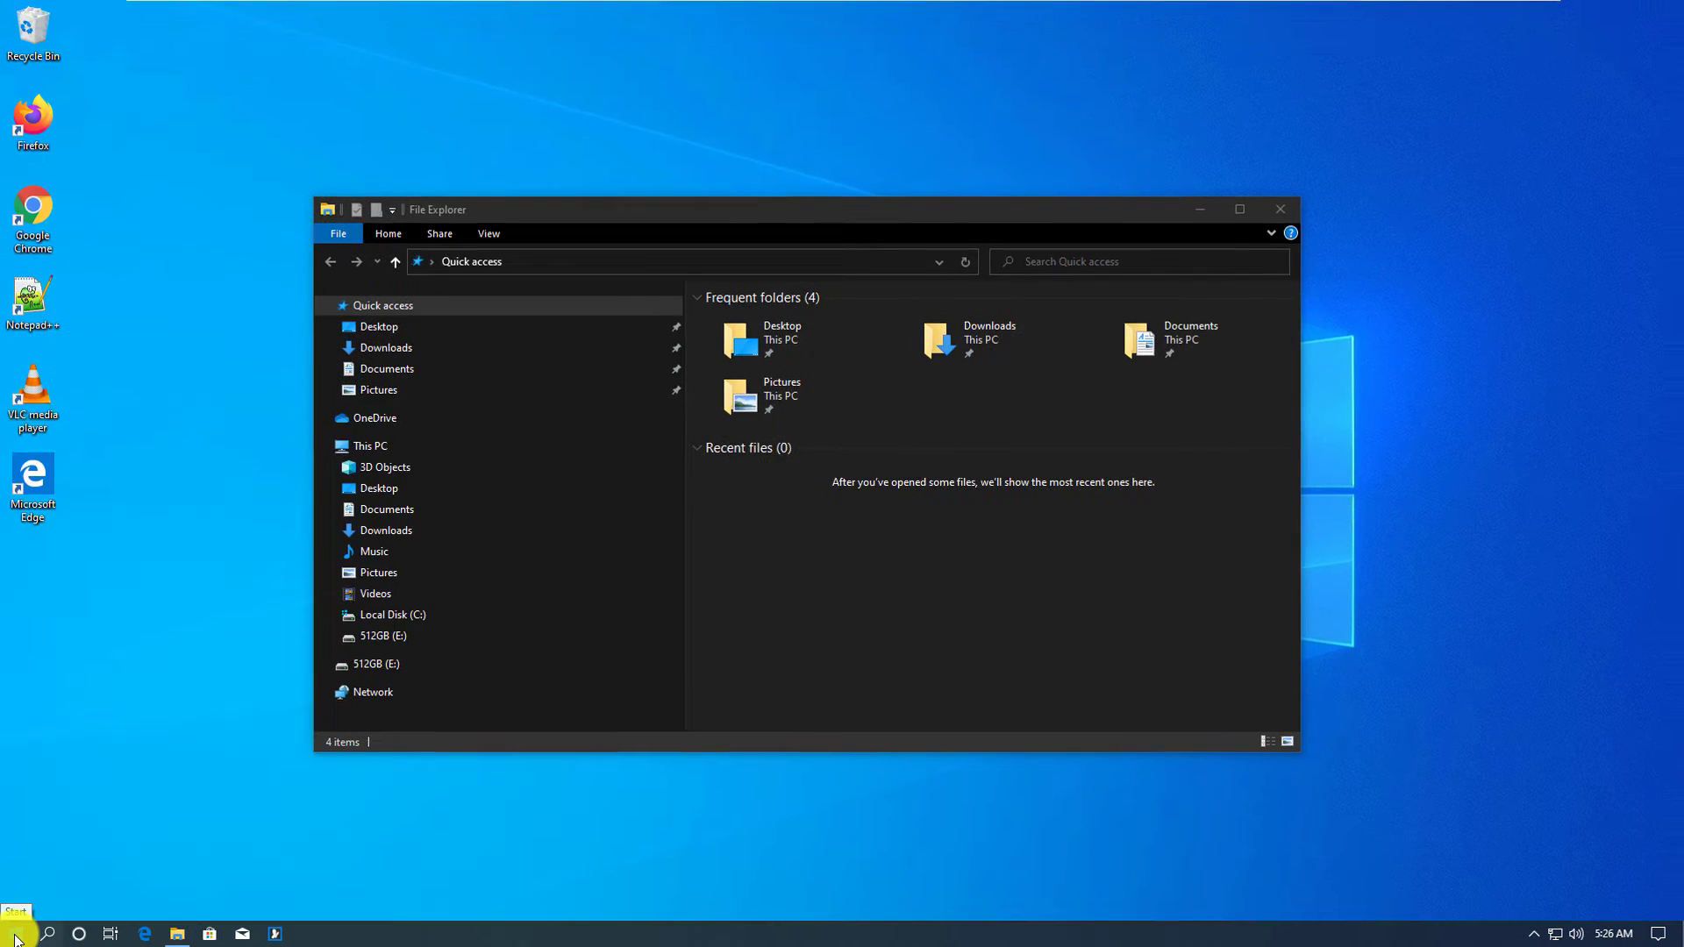
# - Launch Snipping Tool by searching for "snip" and capture a rectangular snip of the File Explorer window's navigation pane side
pyautogui.click(16, 935)
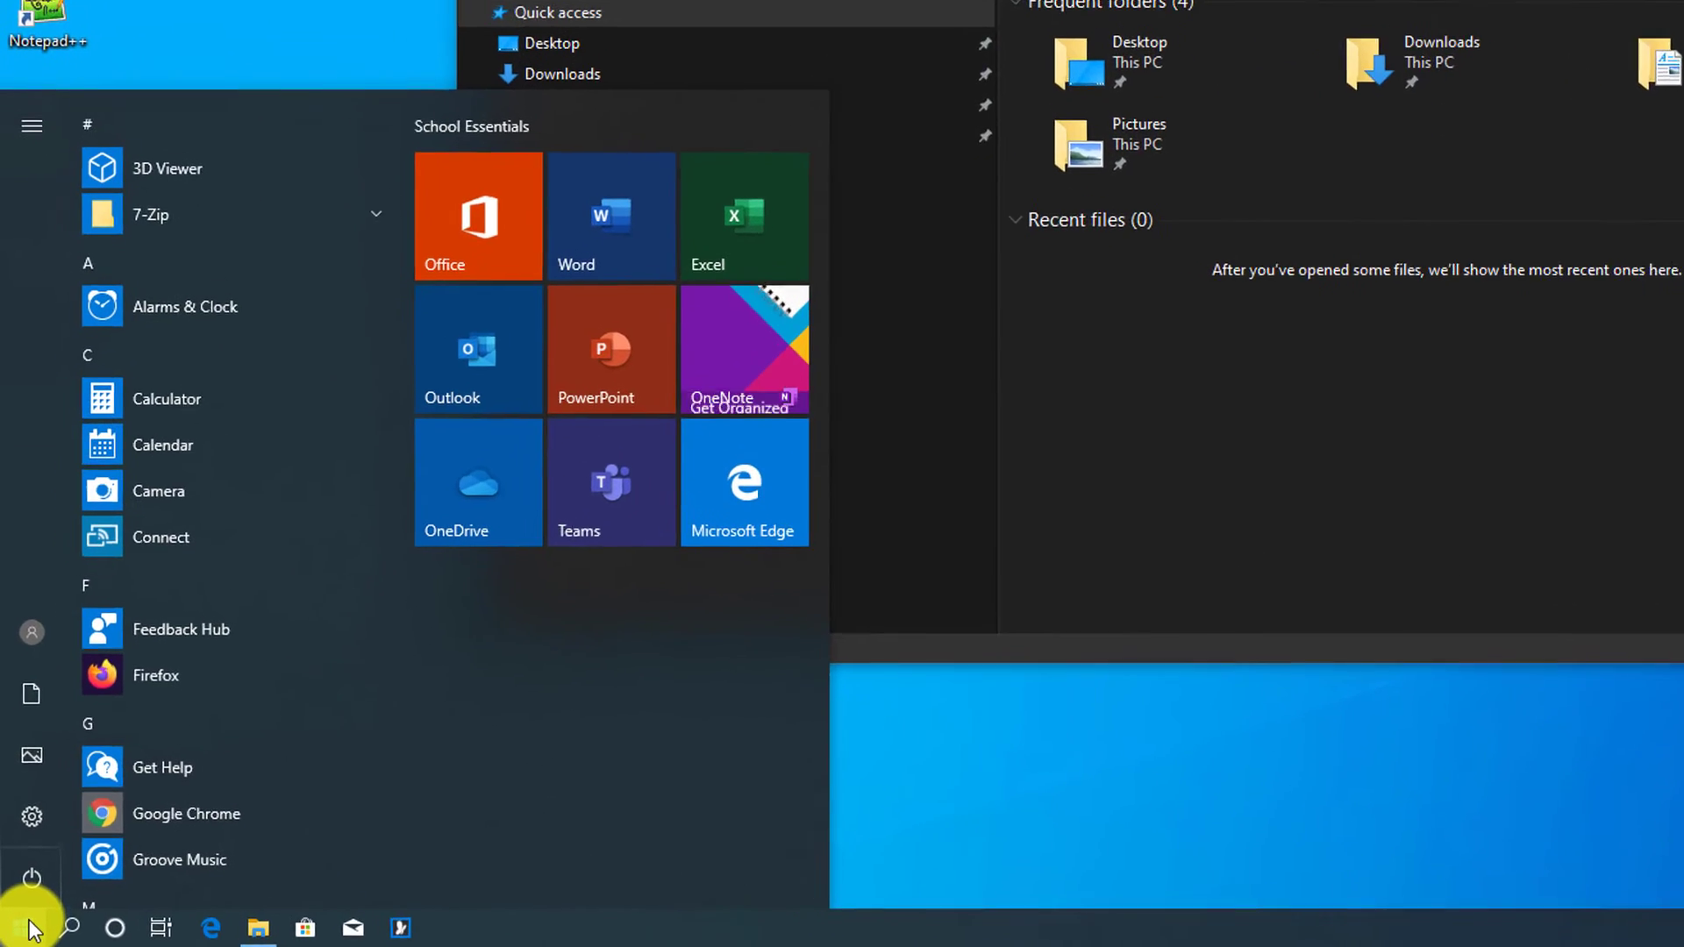
pyautogui.write('snip')
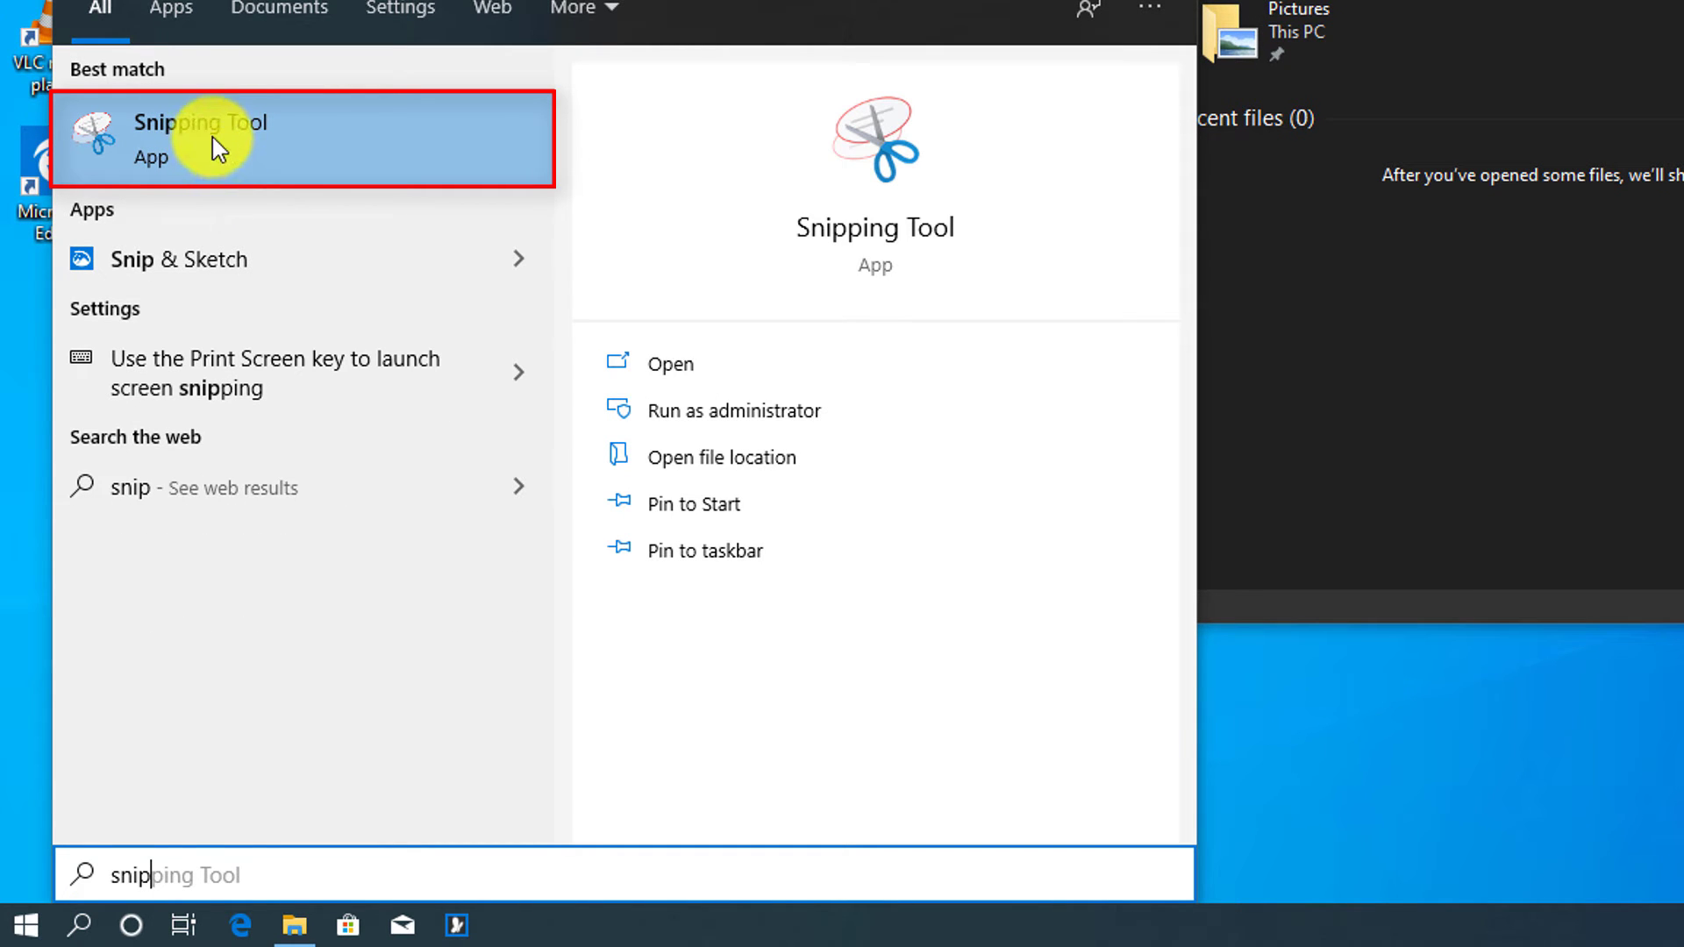
pyautogui.click(212, 137)
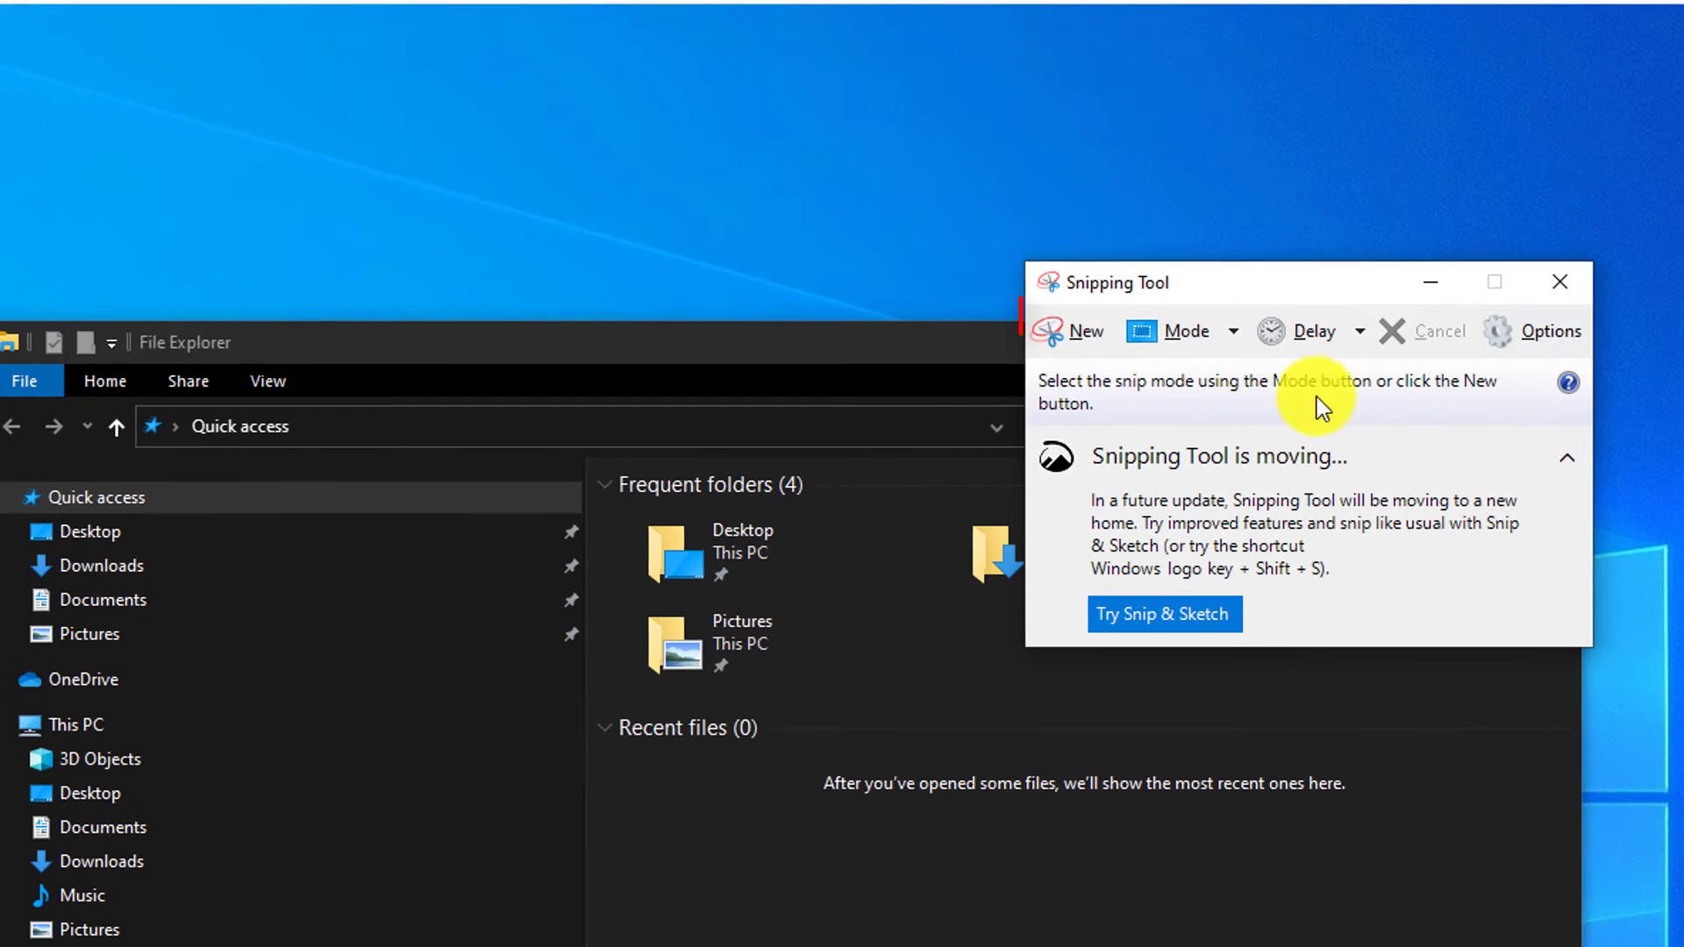
pyautogui.click(1081, 331)
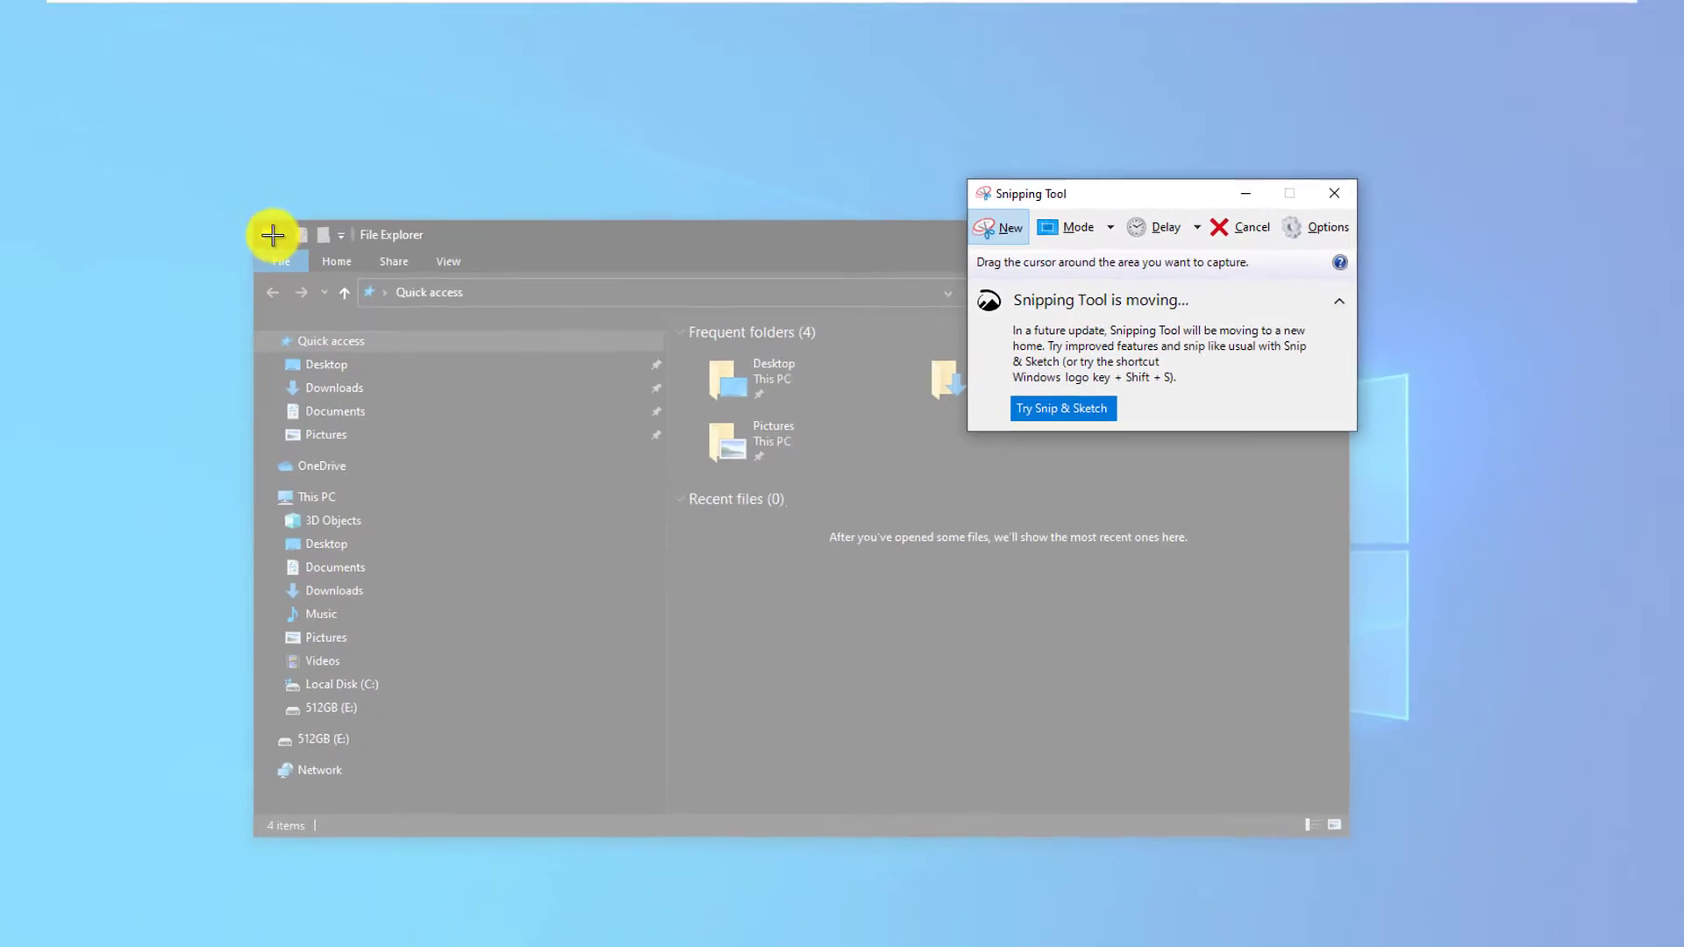
pyautogui.moveTo(312, 198); pyautogui.dragTo(687, 752)
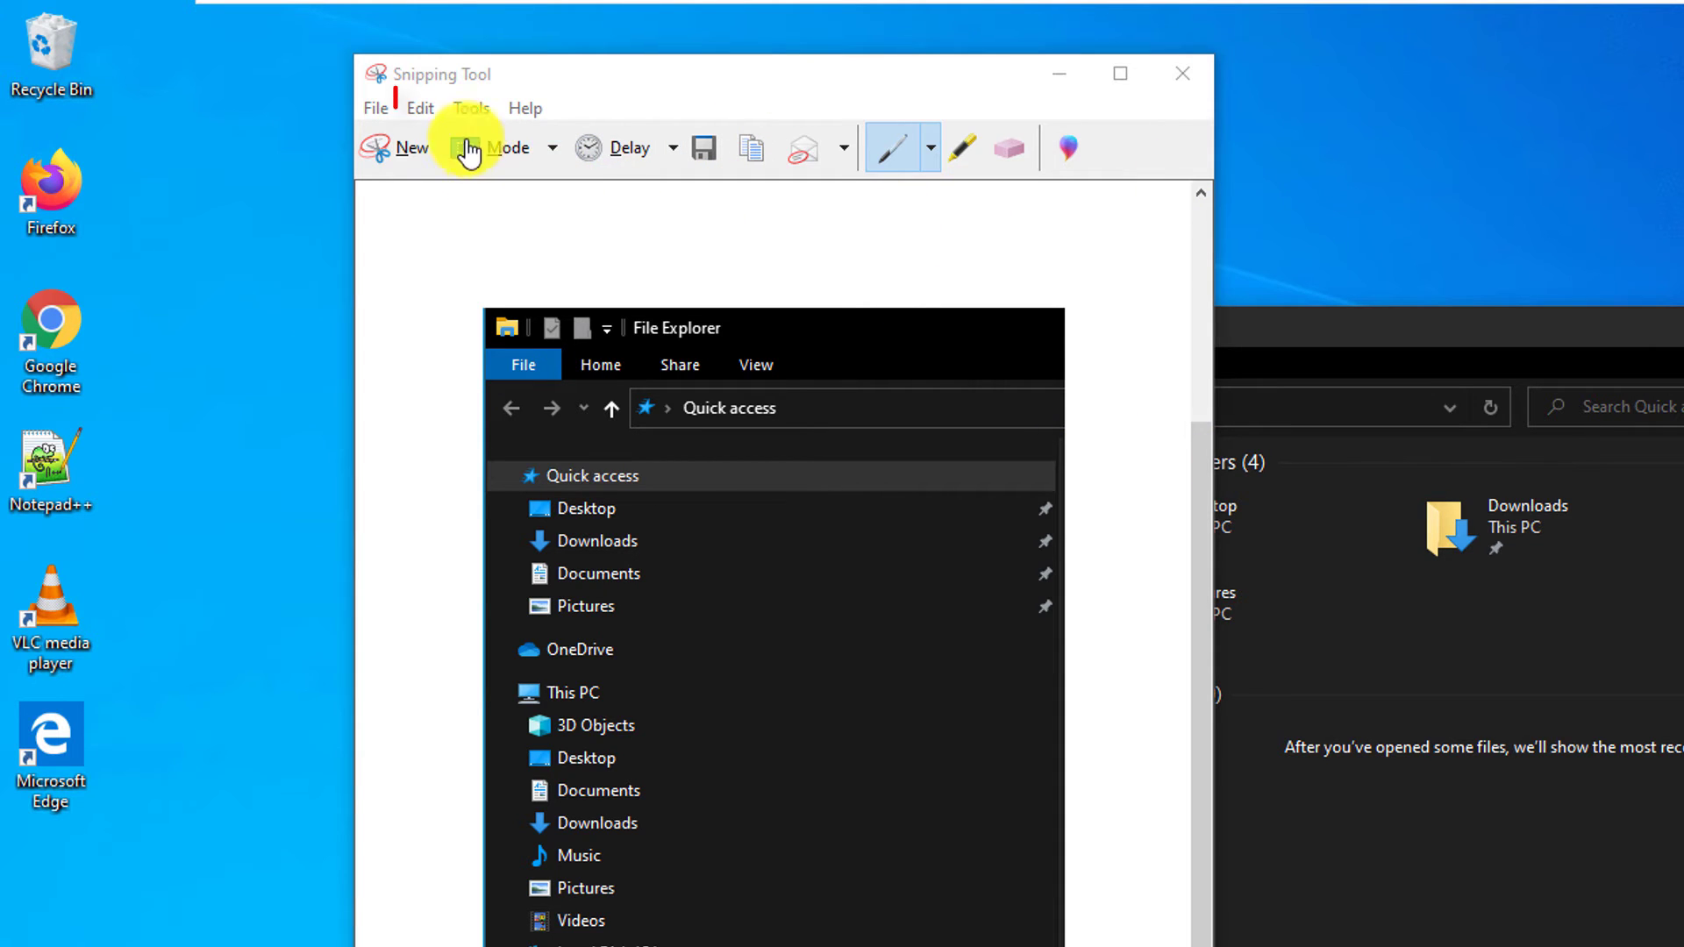
# - Copy the snip, open WordPad by searching for "word" and paste the snip into the blank document
pyautogui.click(421, 109)
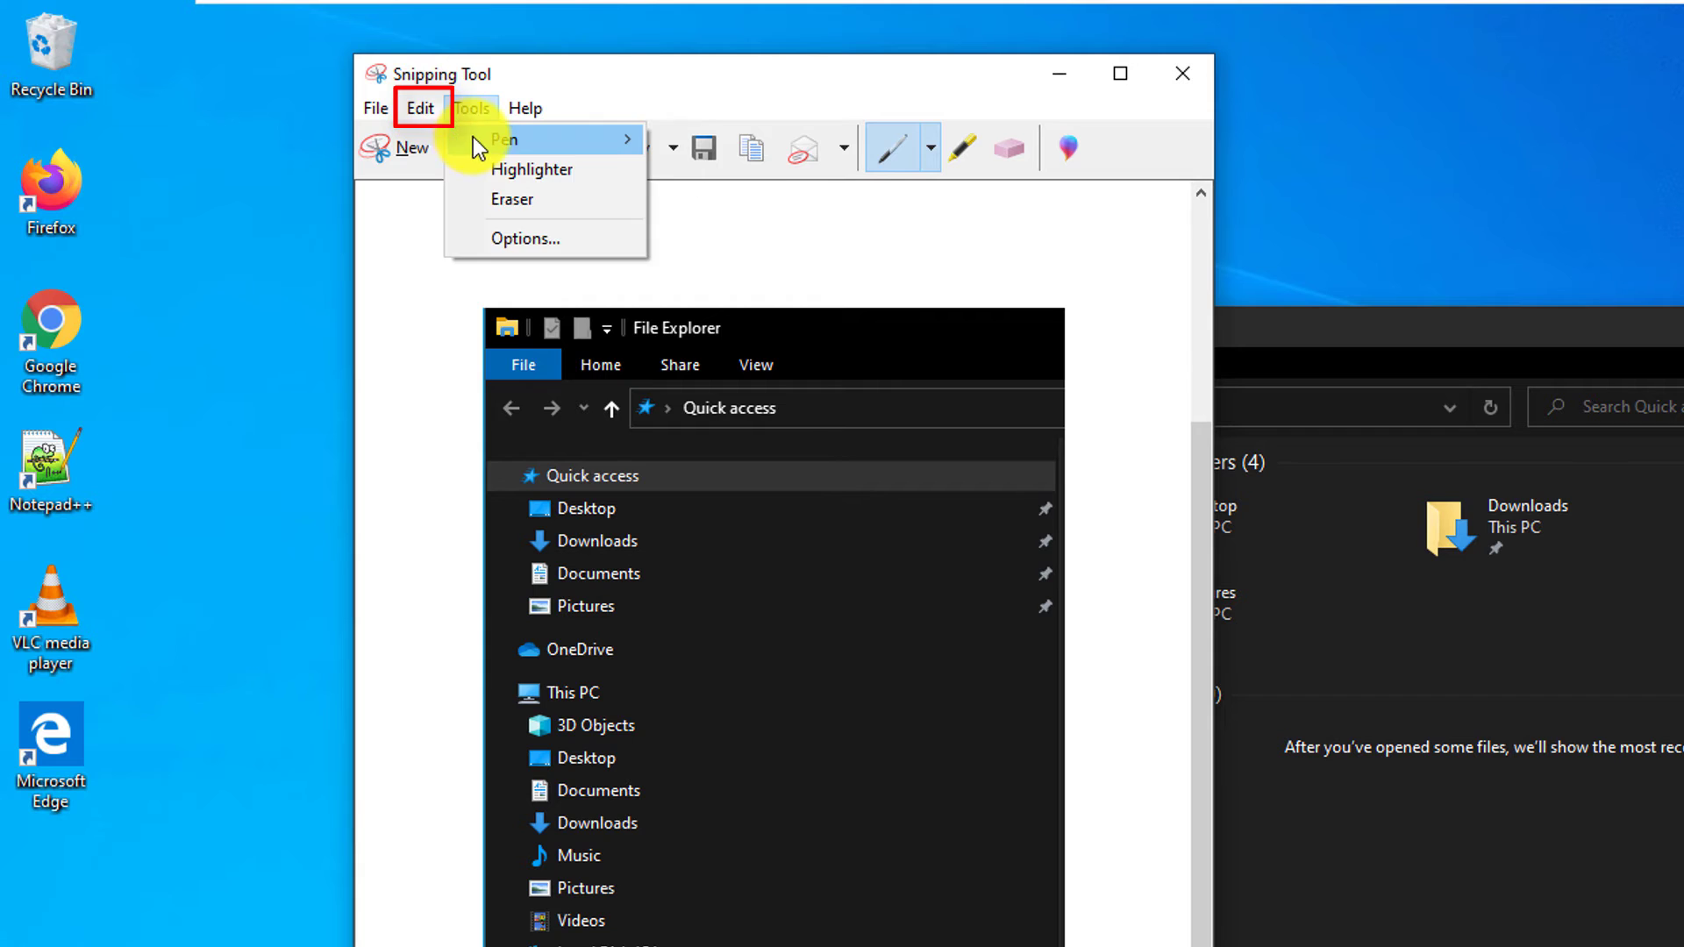
pyautogui.click(474, 142)
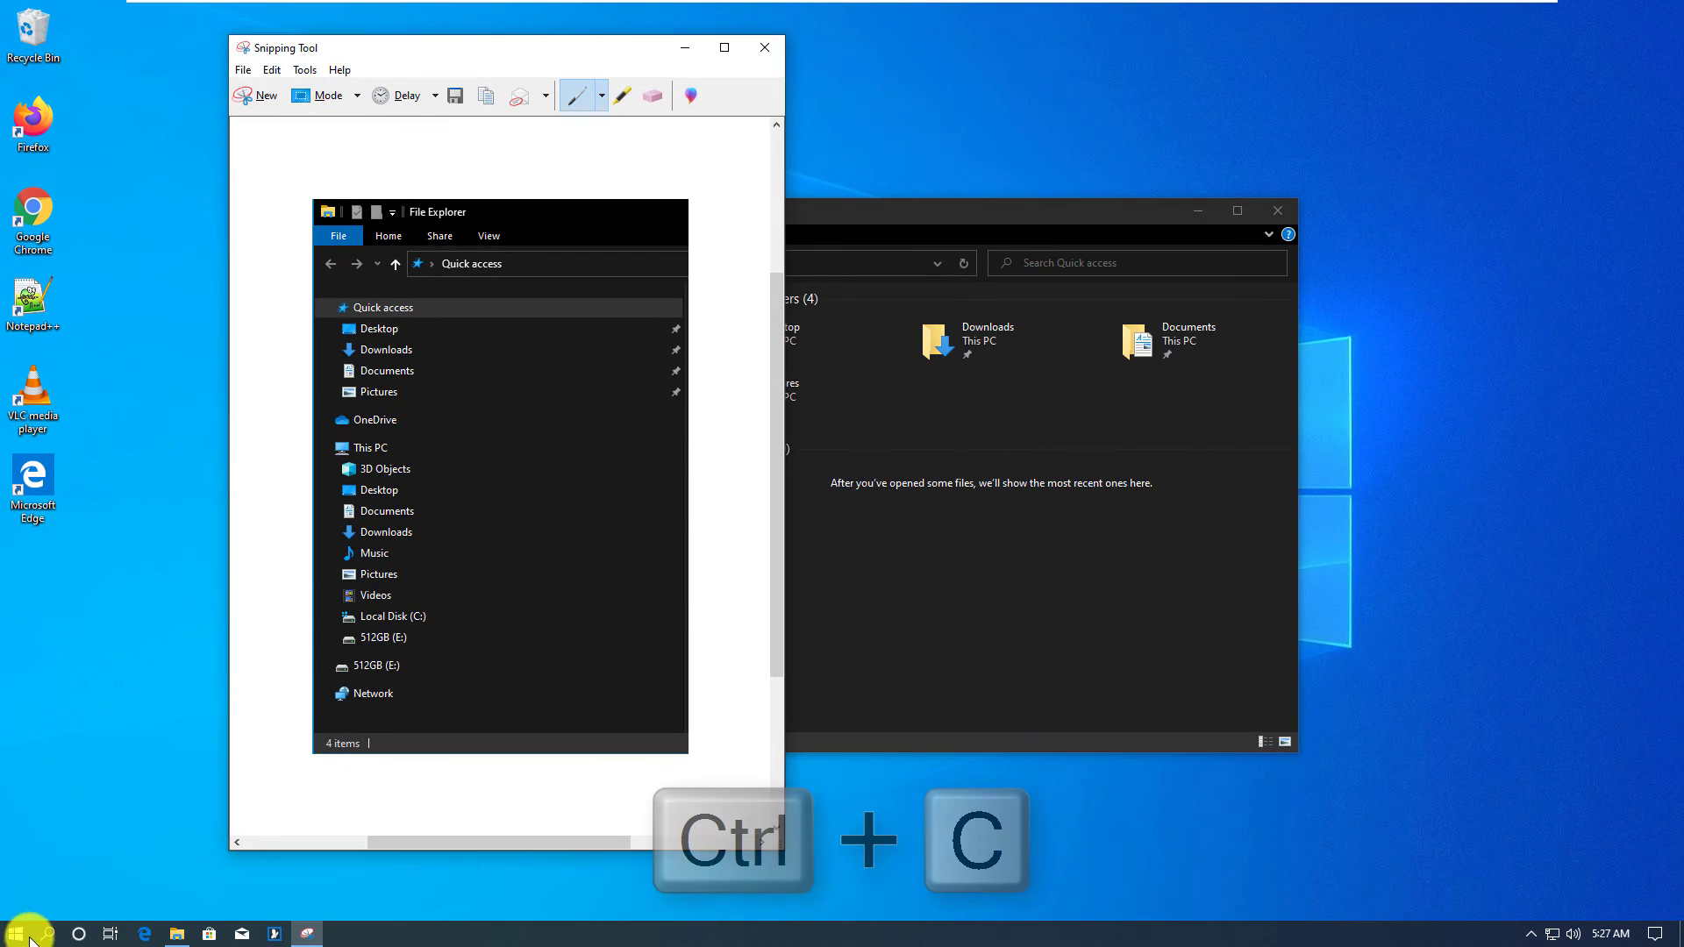
pyautogui.click(18, 933)
pyautogui.moveTo(18, 887)
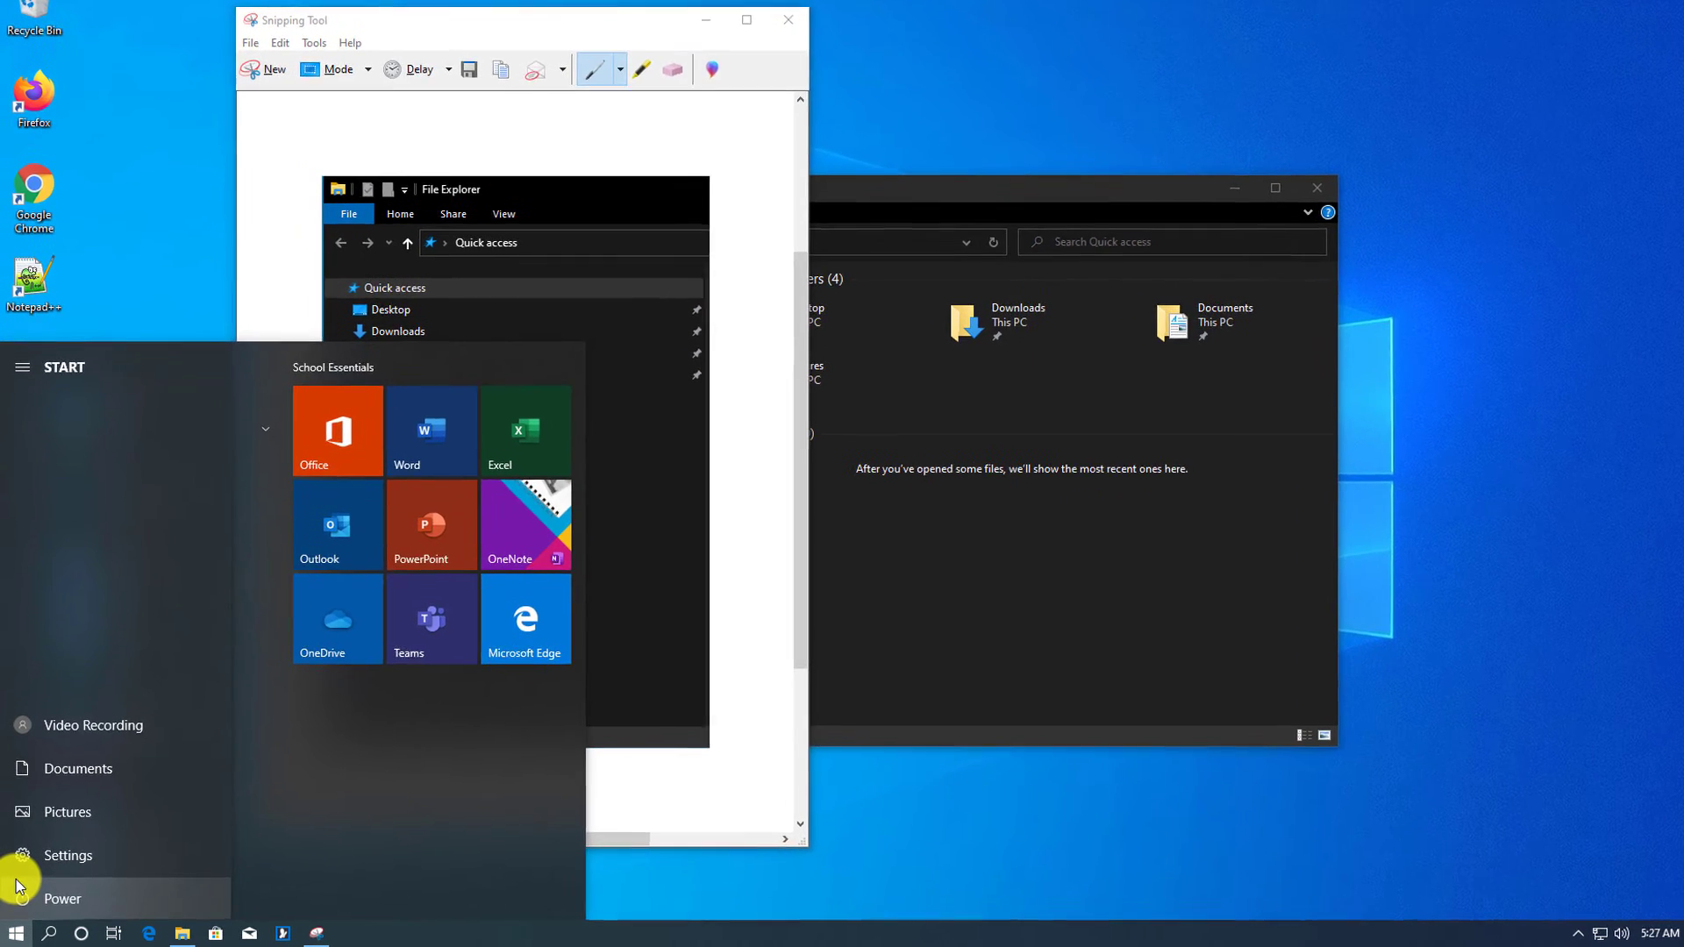
pyautogui.write('p')
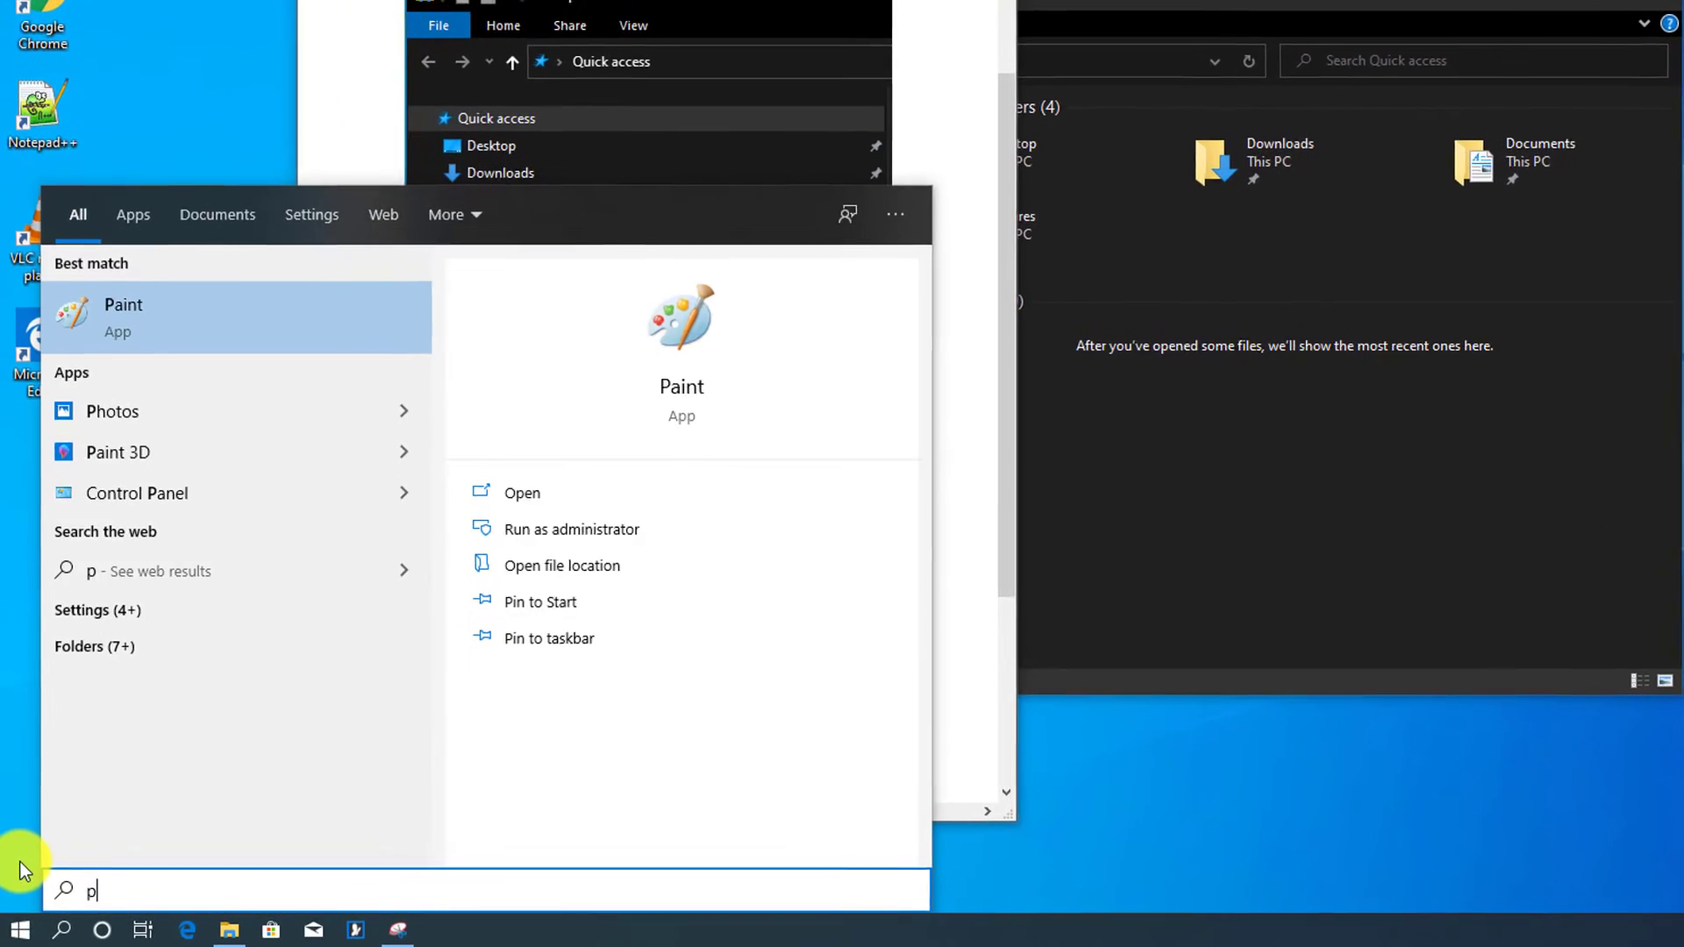
pyautogui.press('BackSpace')
pyautogui.write('word')
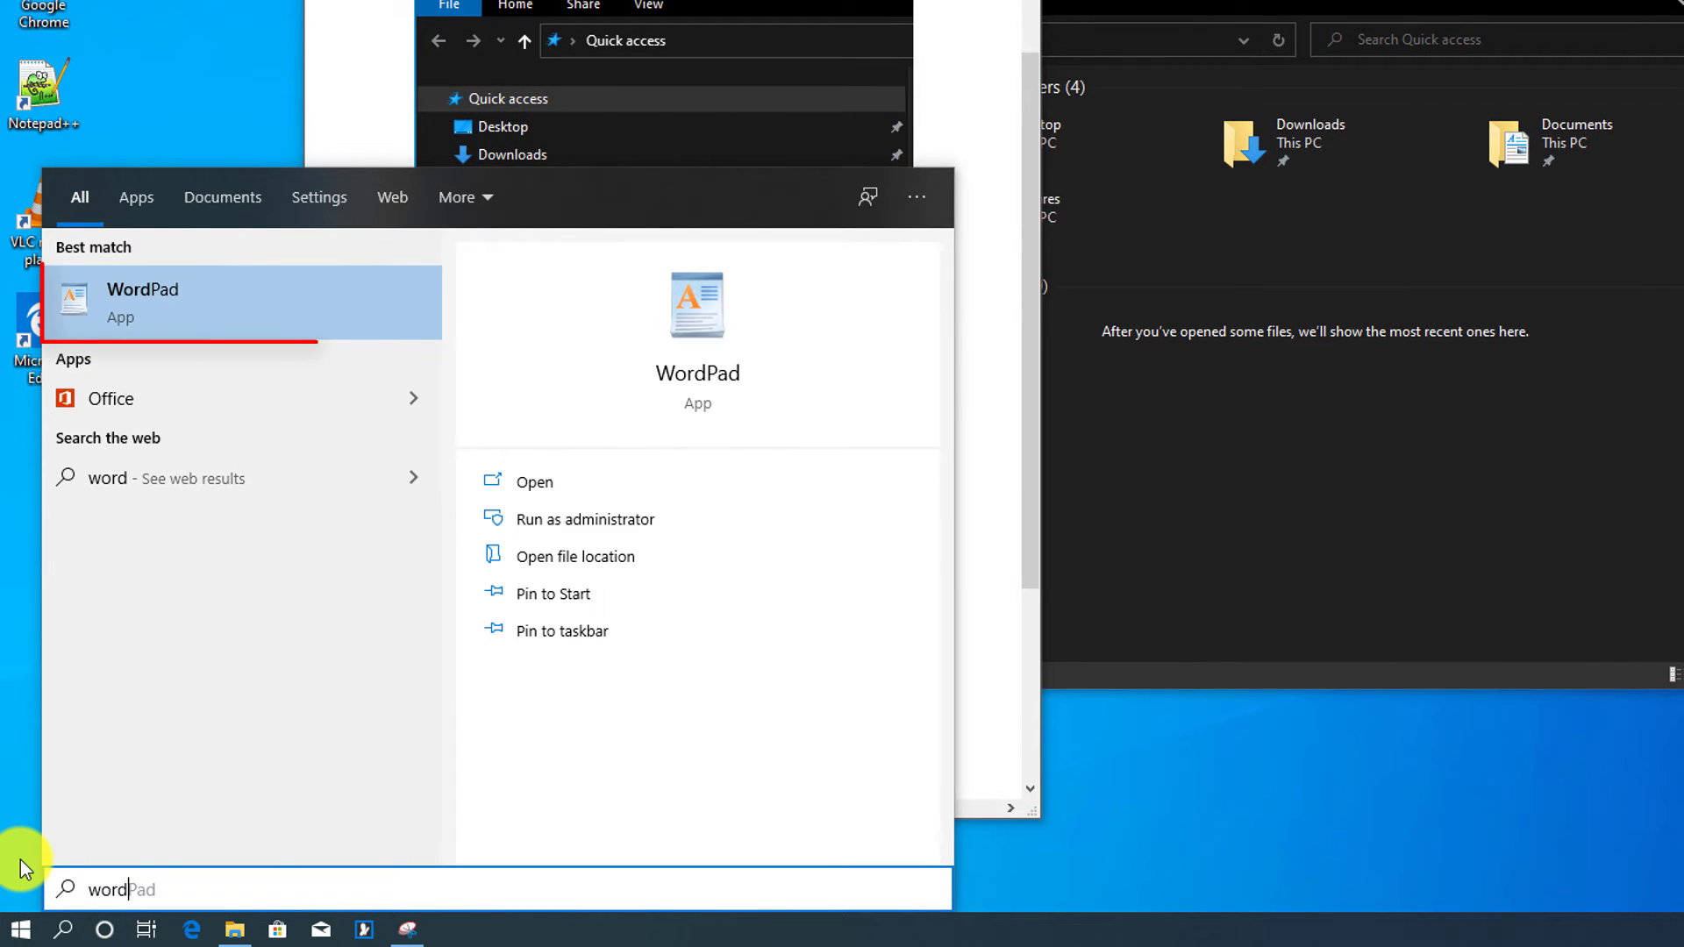
pyautogui.click(160, 306)
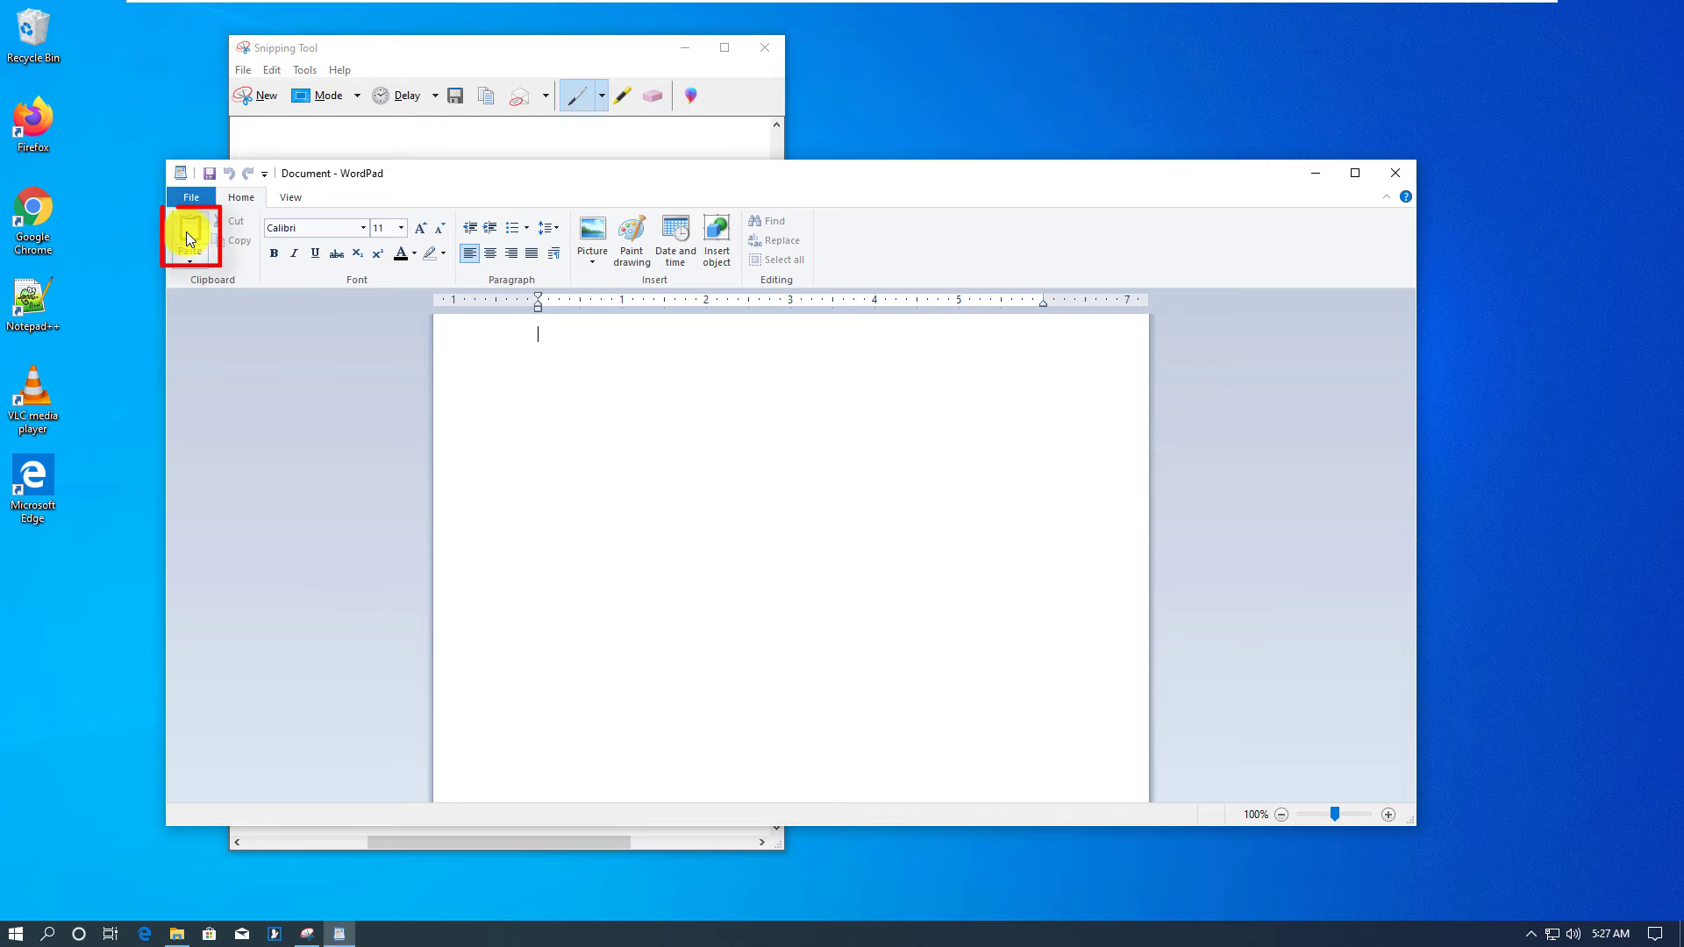
pyautogui.click(191, 233)
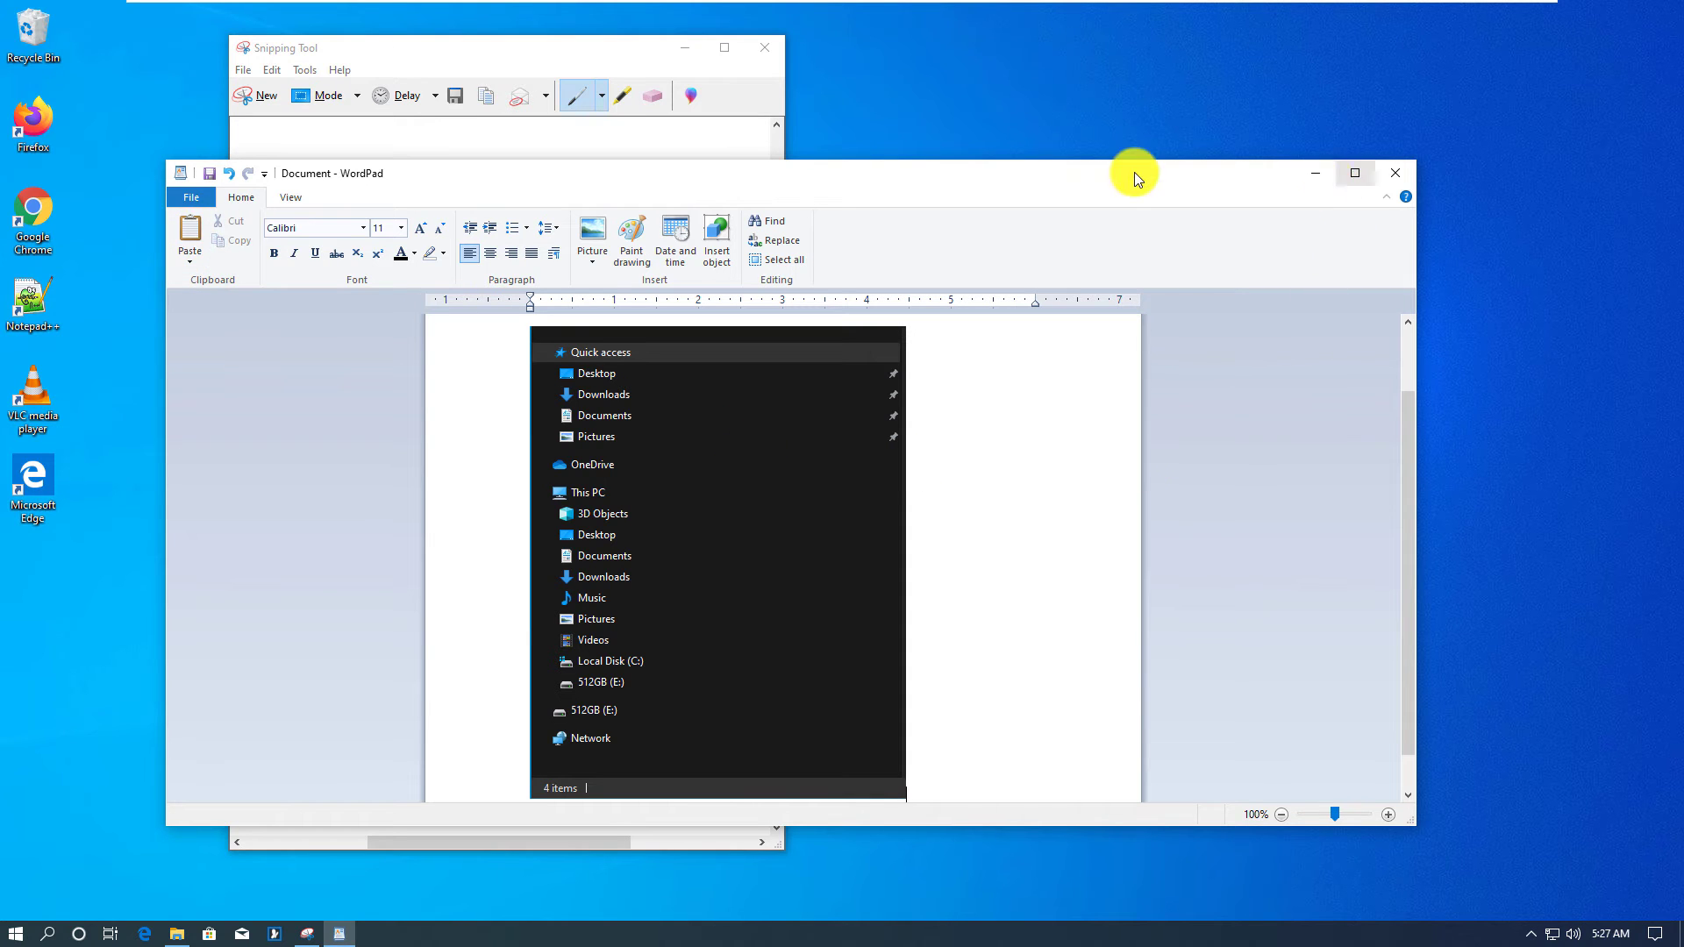
pyautogui.moveTo(1029, 175); pyautogui.dragTo(1122, 198)
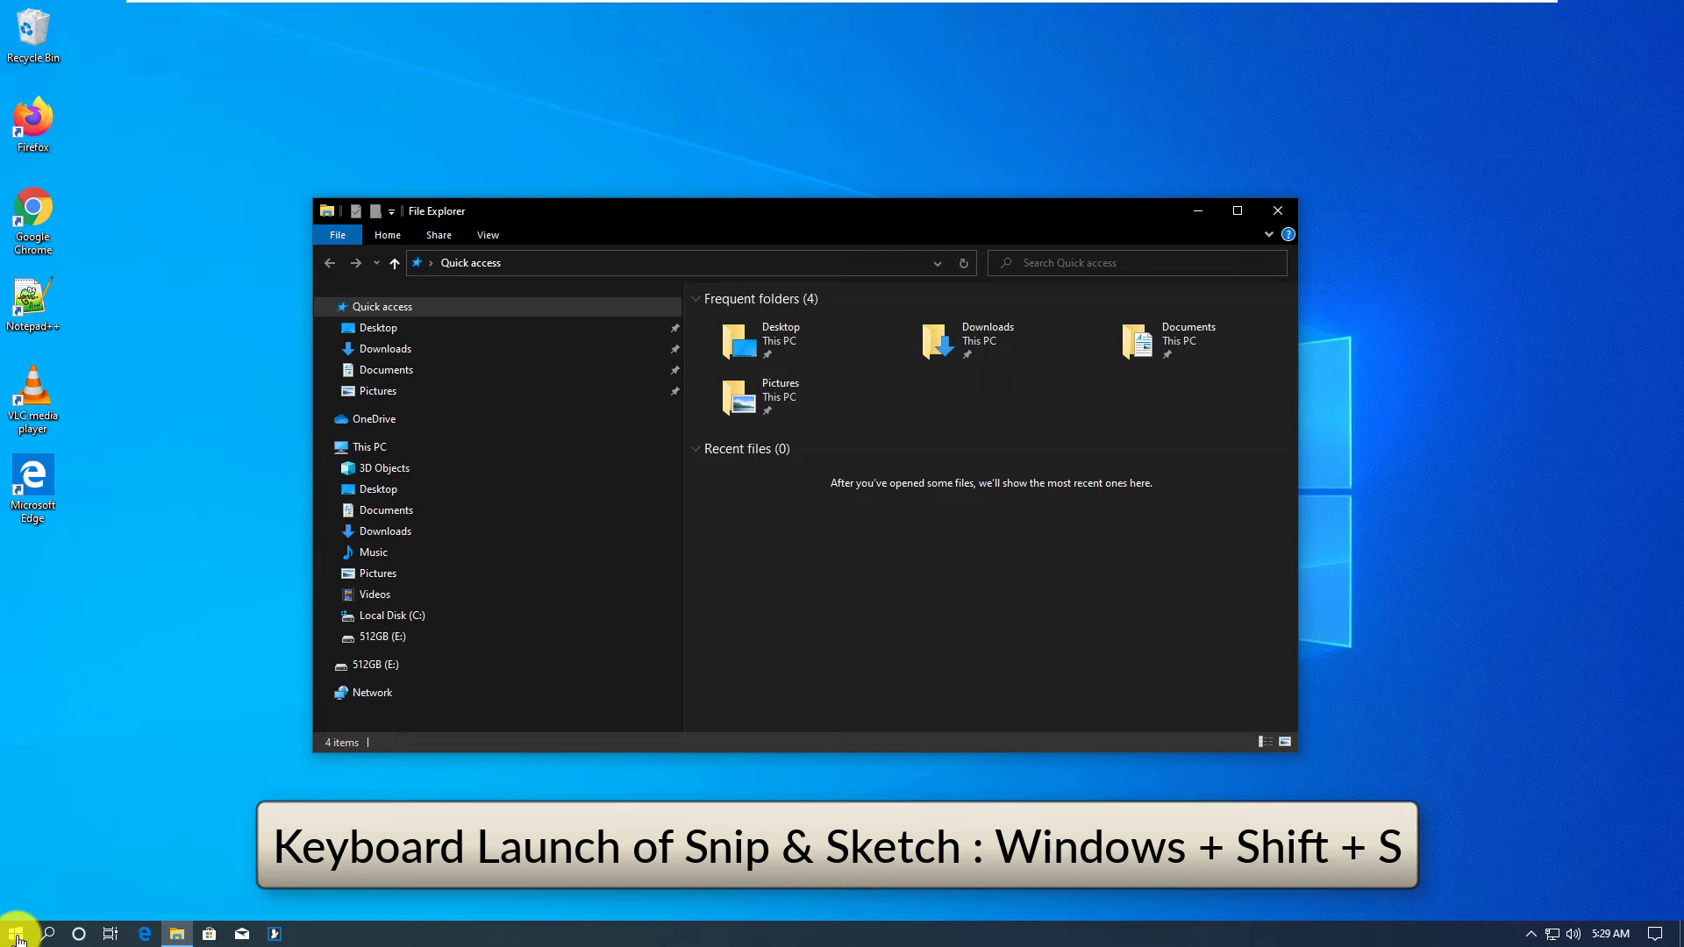
# - Open Snip & Sketch by searching for "snip", capture the entire File Explorer window and copy the snip to the clipboard
pyautogui.click(16, 935)
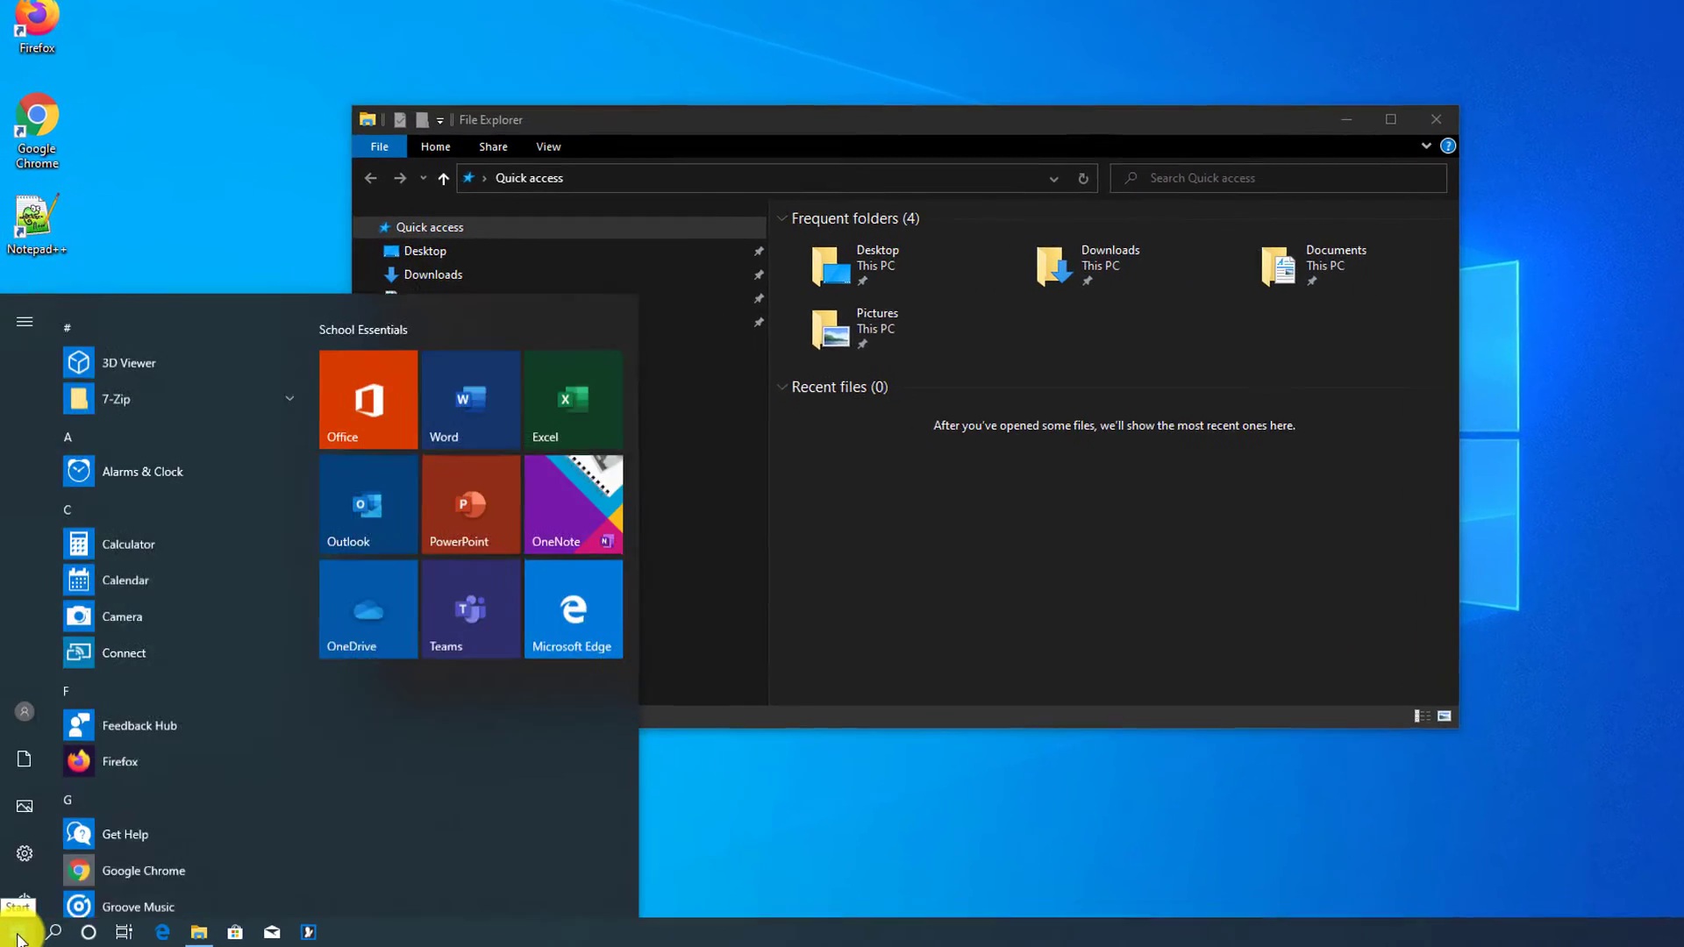
pyautogui.write('sni')
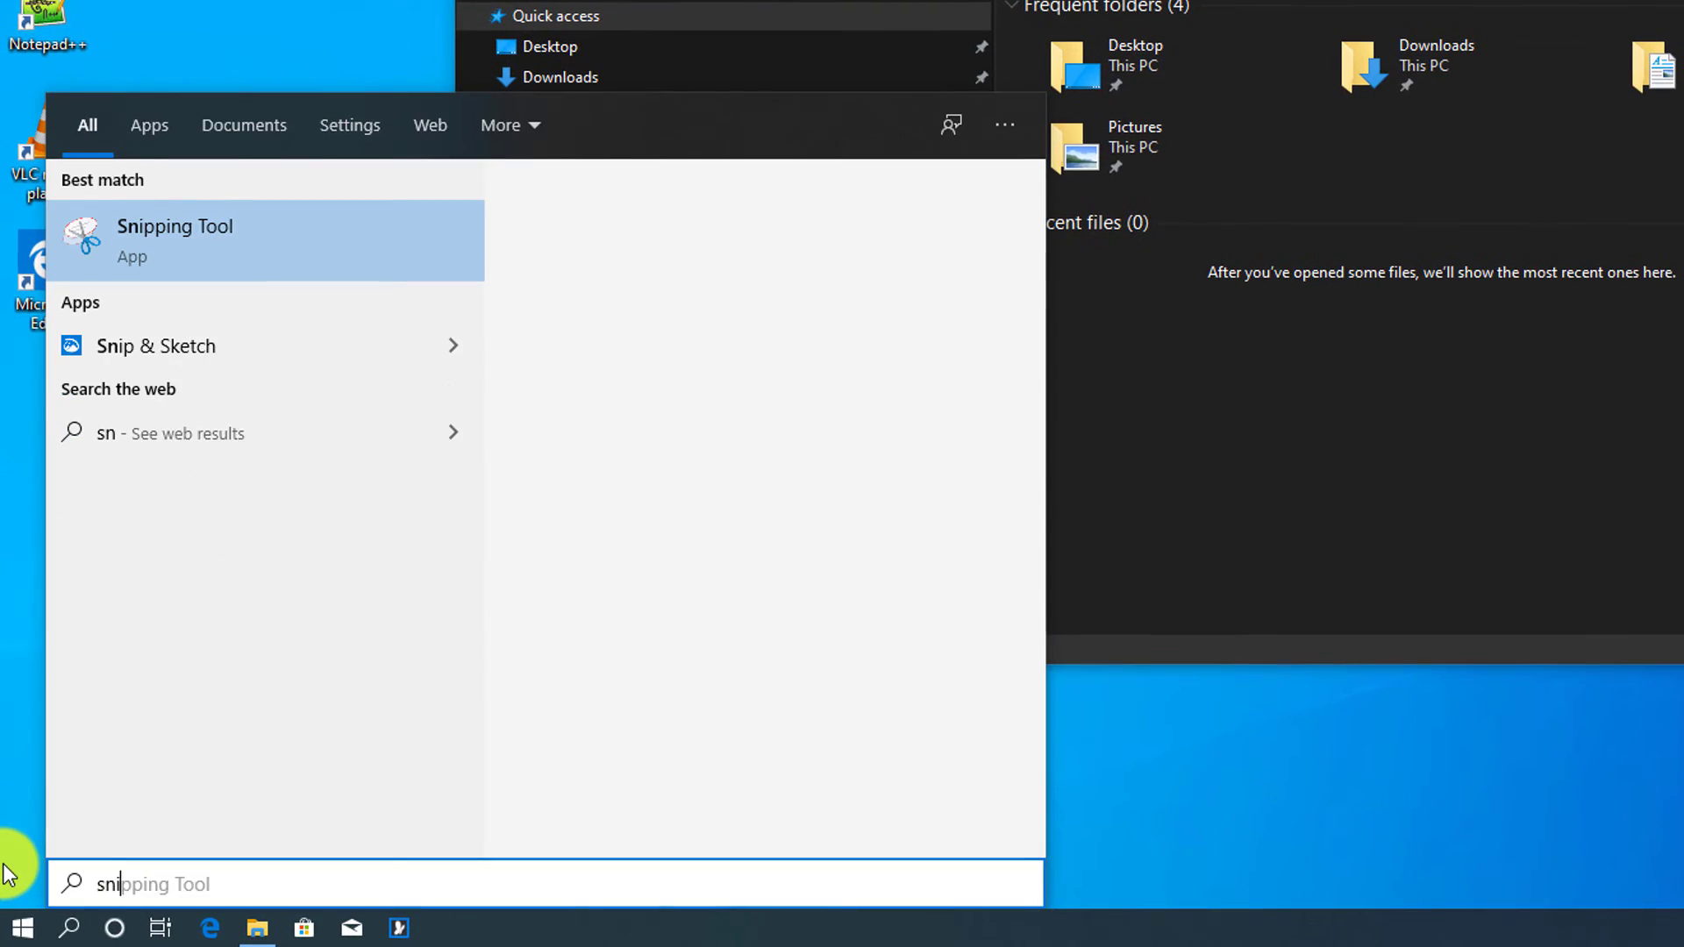
pyautogui.write('p')
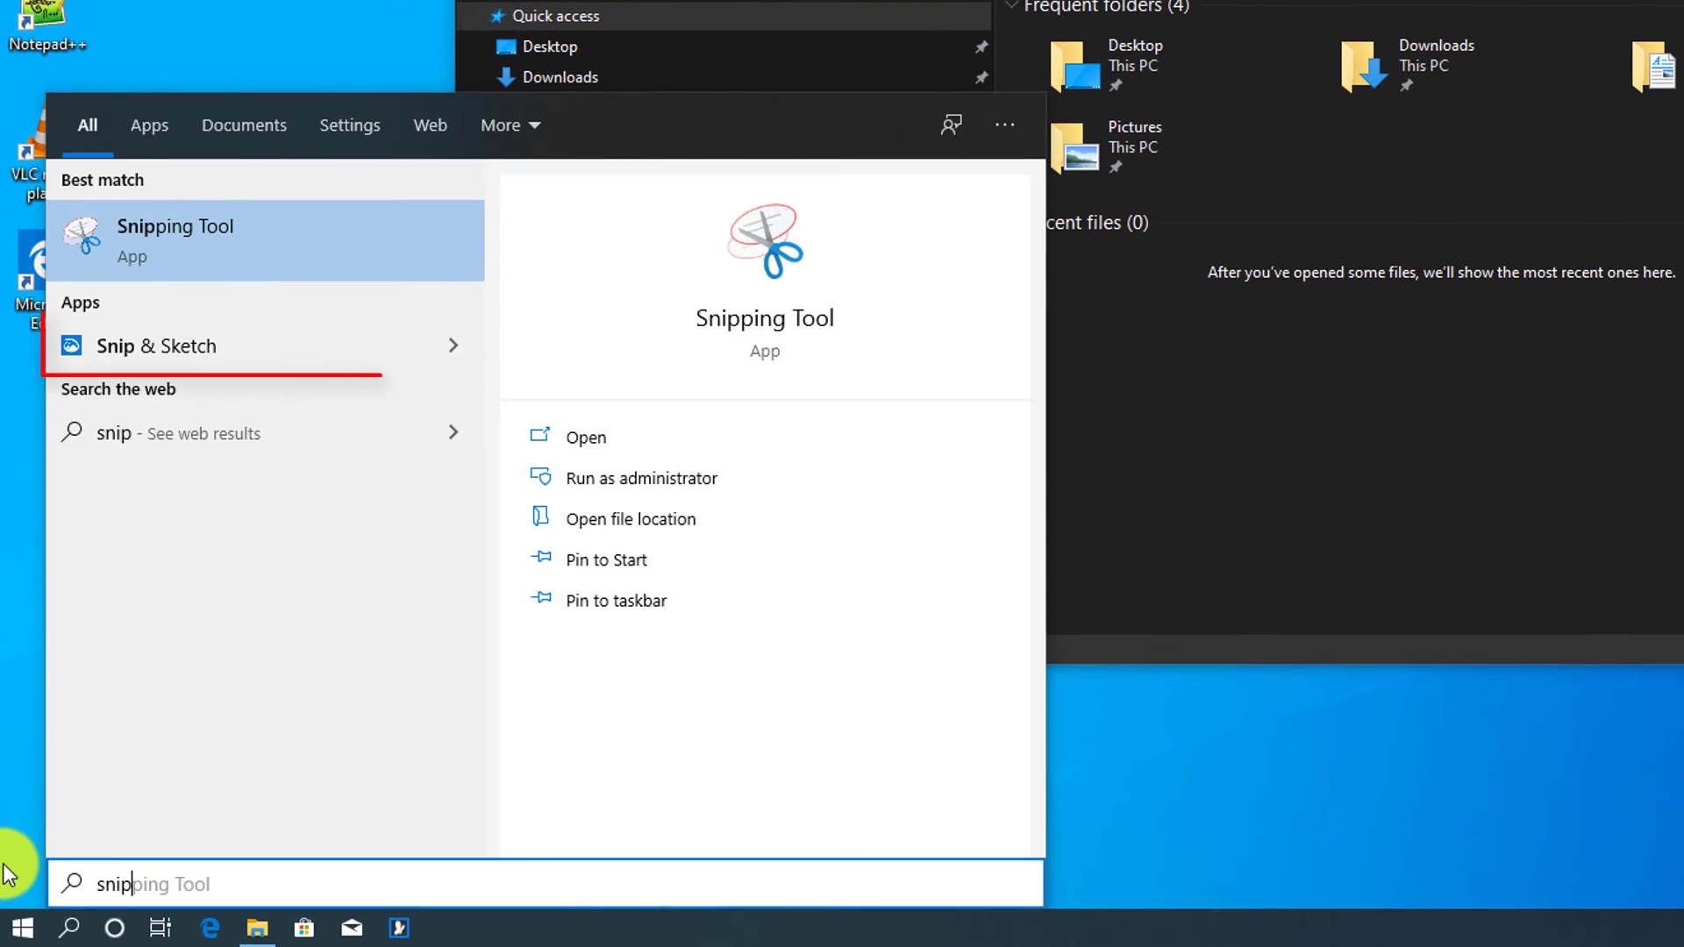
pyautogui.click(146, 347)
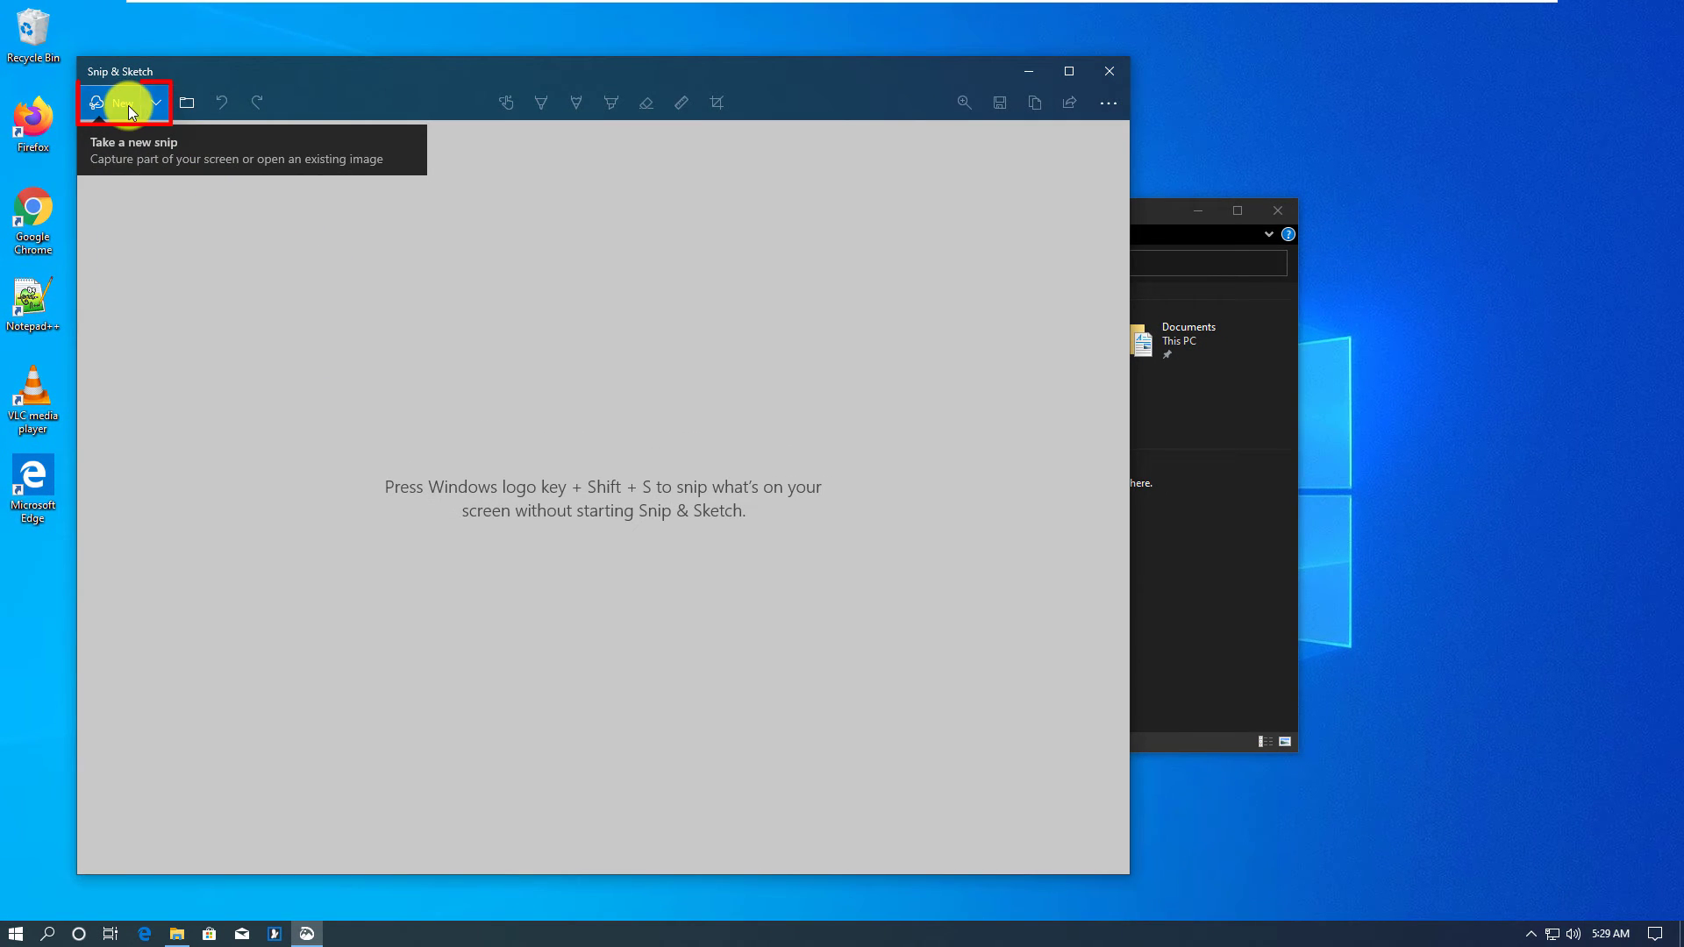
pyautogui.click(128, 103)
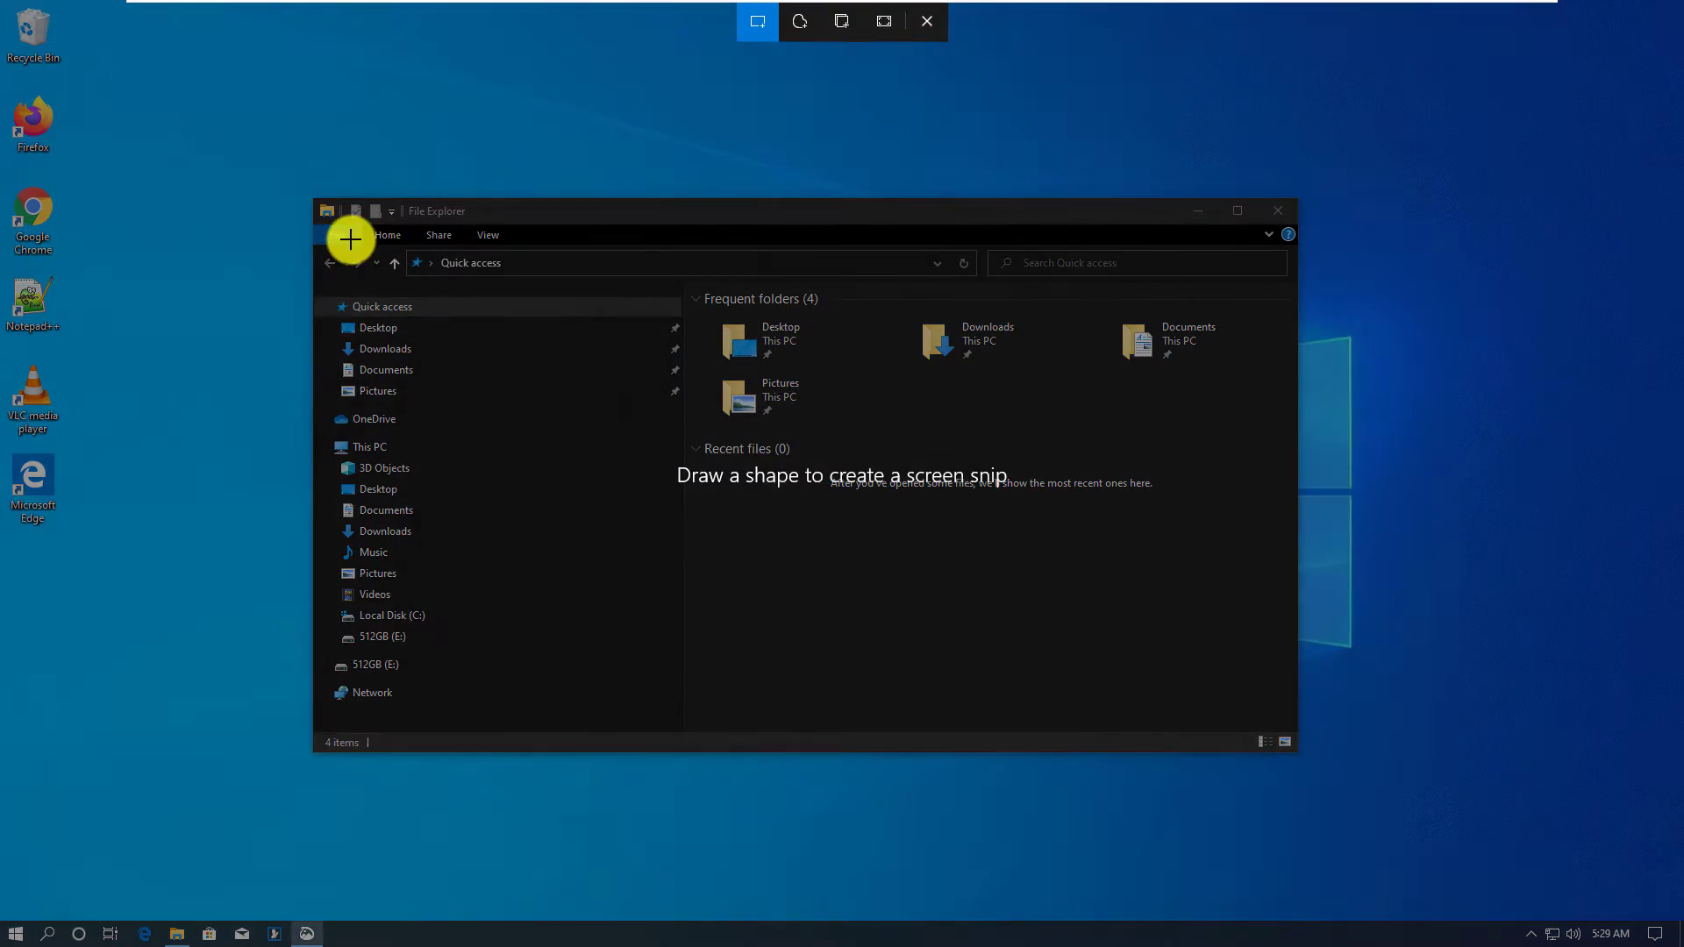
pyautogui.moveTo(313, 196)
pyautogui.mouseDown()
pyautogui.moveTo(1278, 677)
pyautogui.moveTo(1241, 711)
pyautogui.moveTo(1293, 751)
pyautogui.mouseUp()
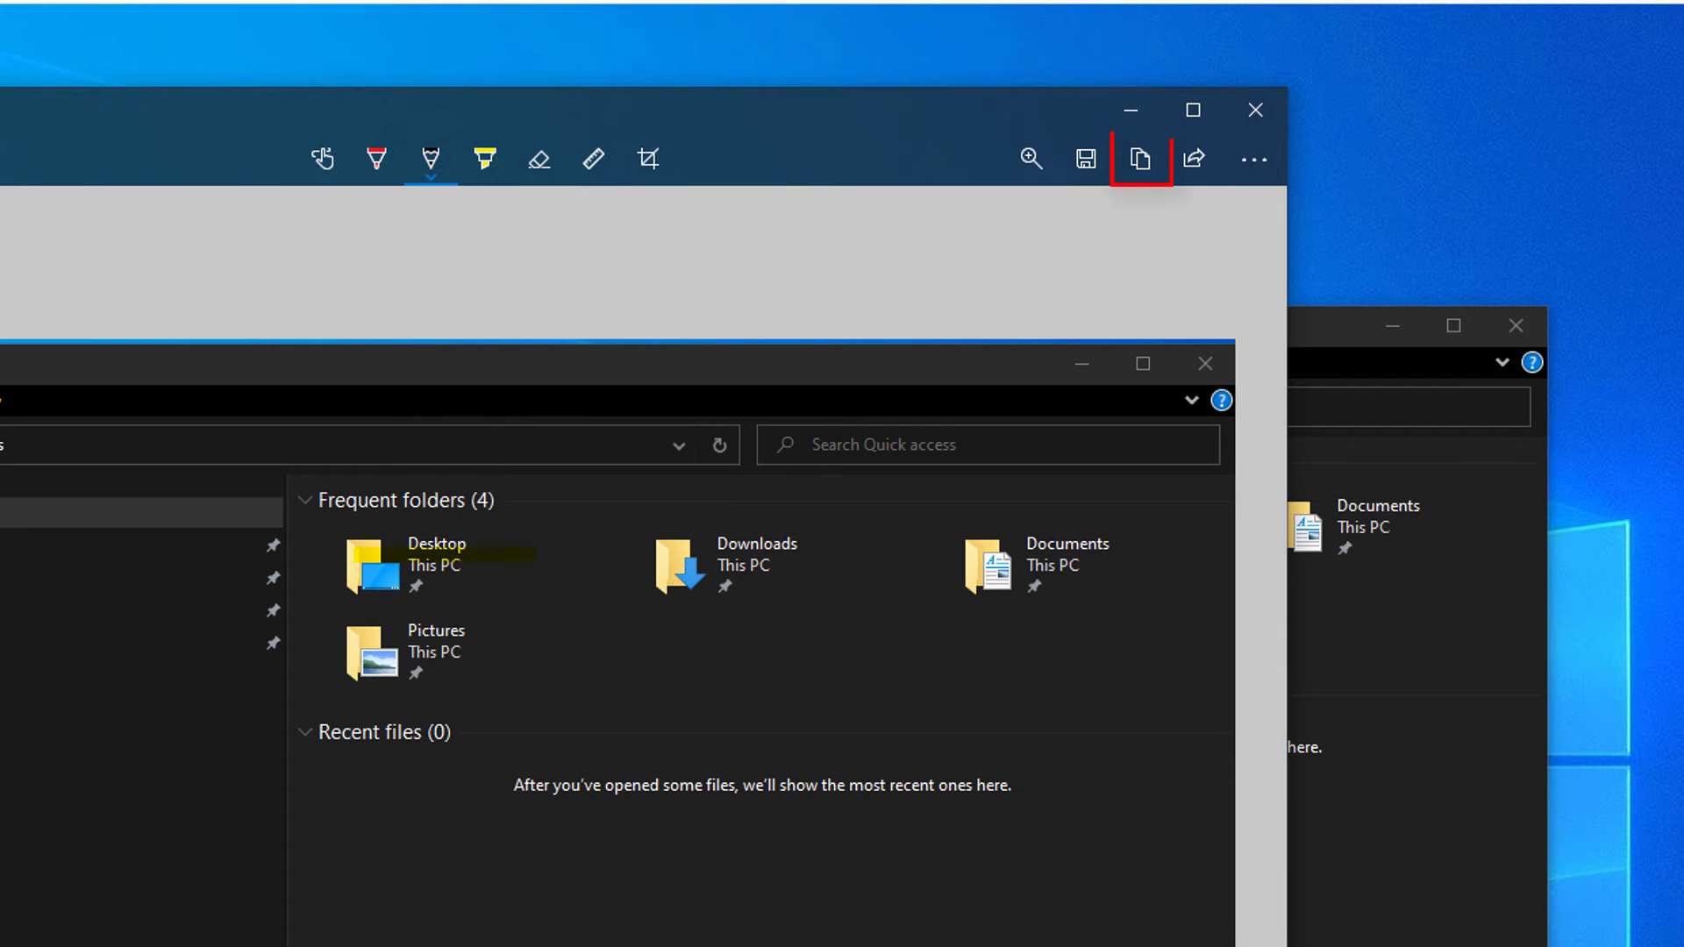
pyautogui.click(1143, 160)
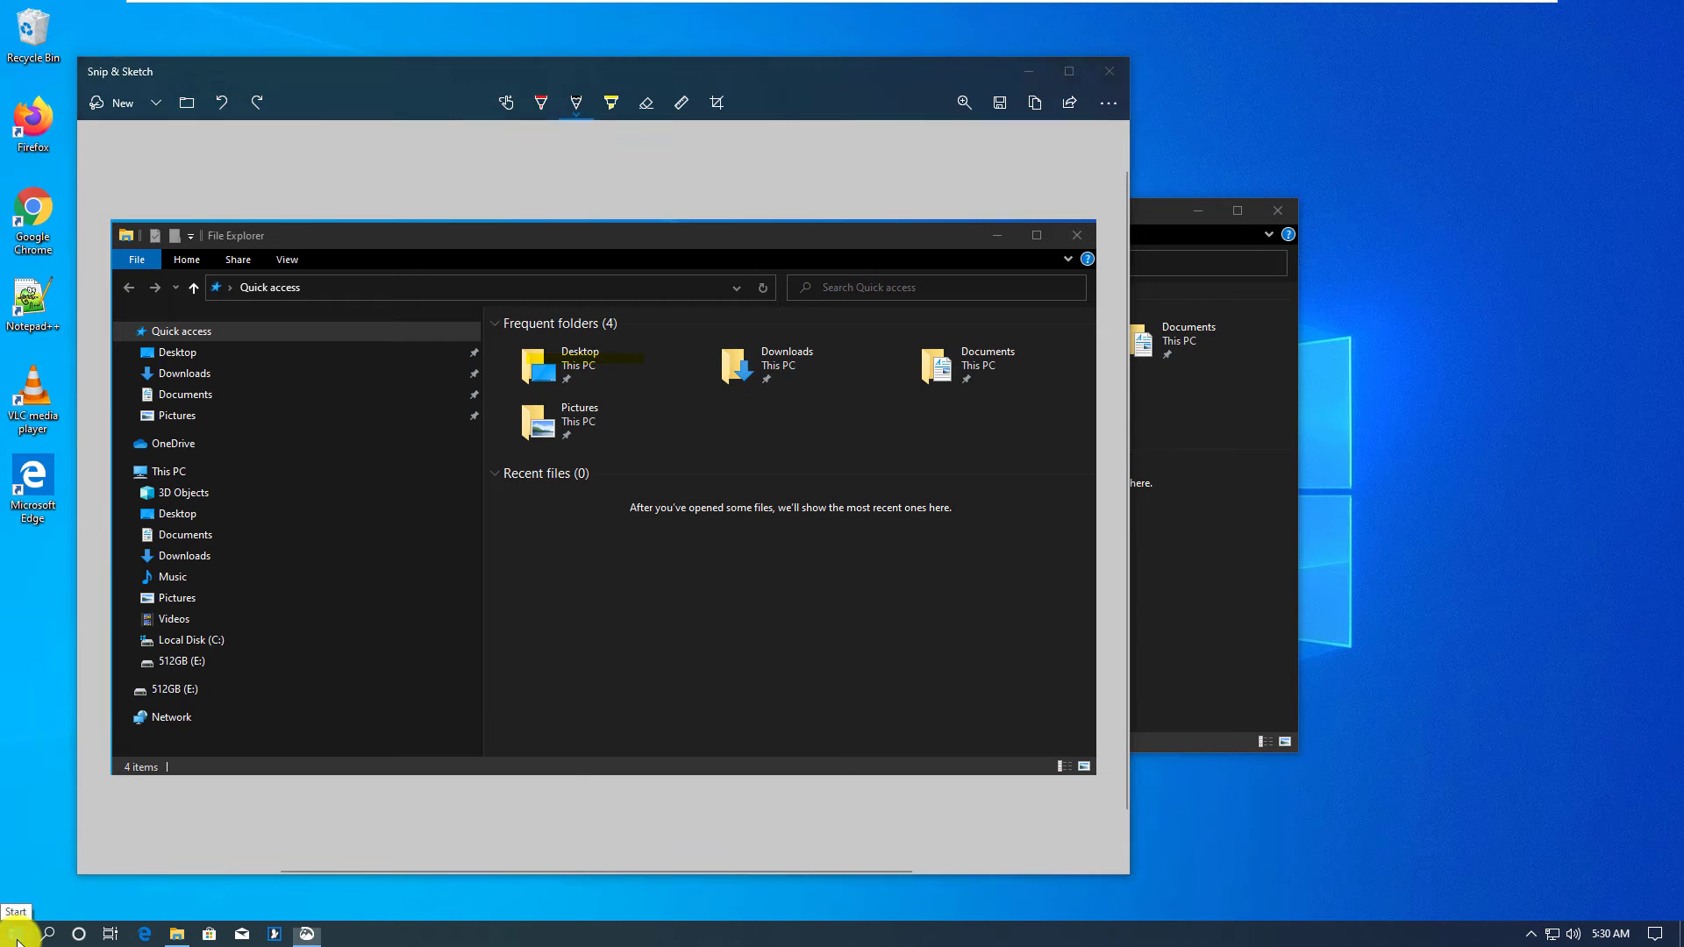
pyautogui.click(18, 939)
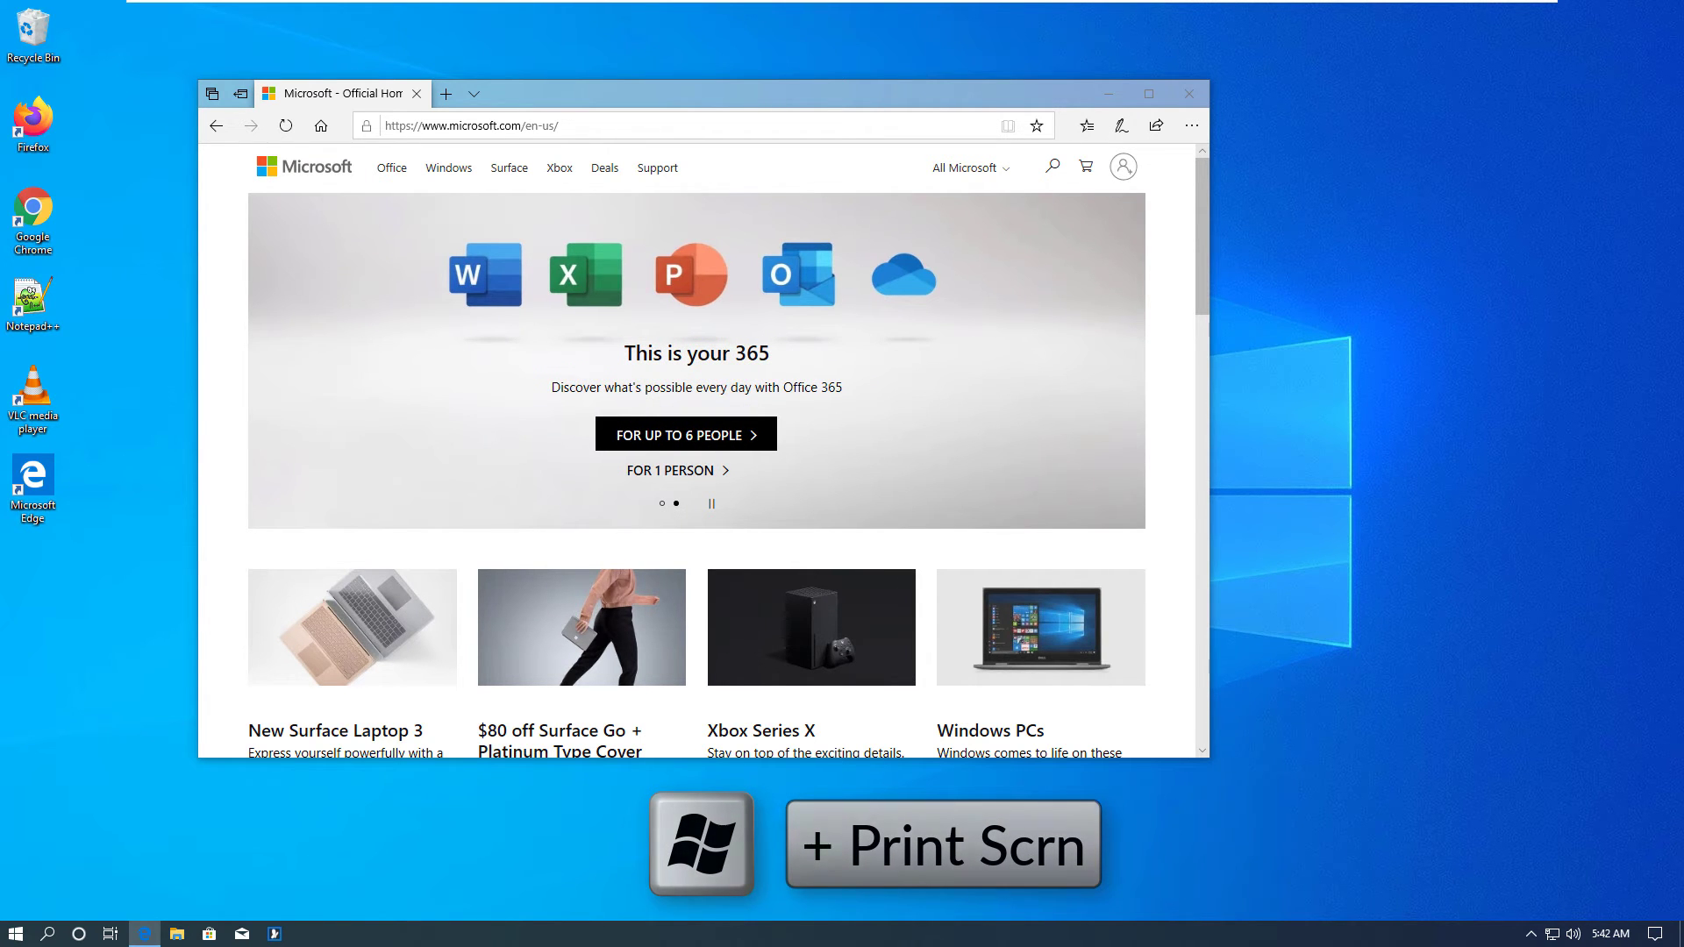
# - Save a full-screen screenshot directly to file and open it from the Screenshots folder inside Pictures
pyautogui.press('super+Print')
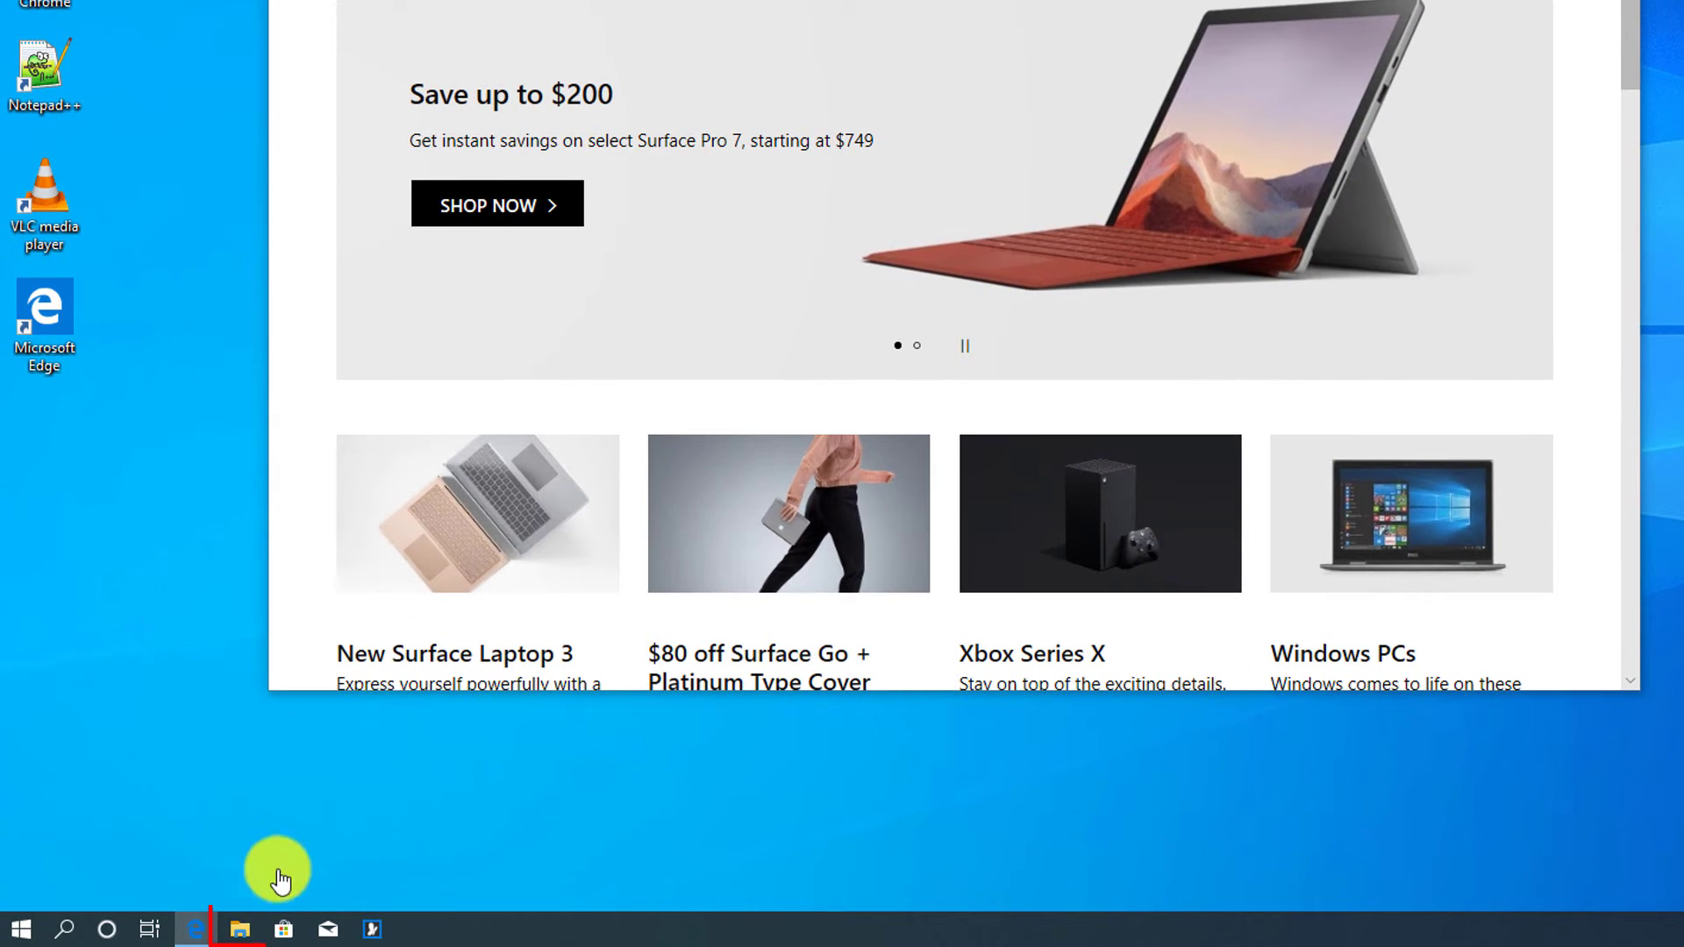
pyautogui.click(250, 935)
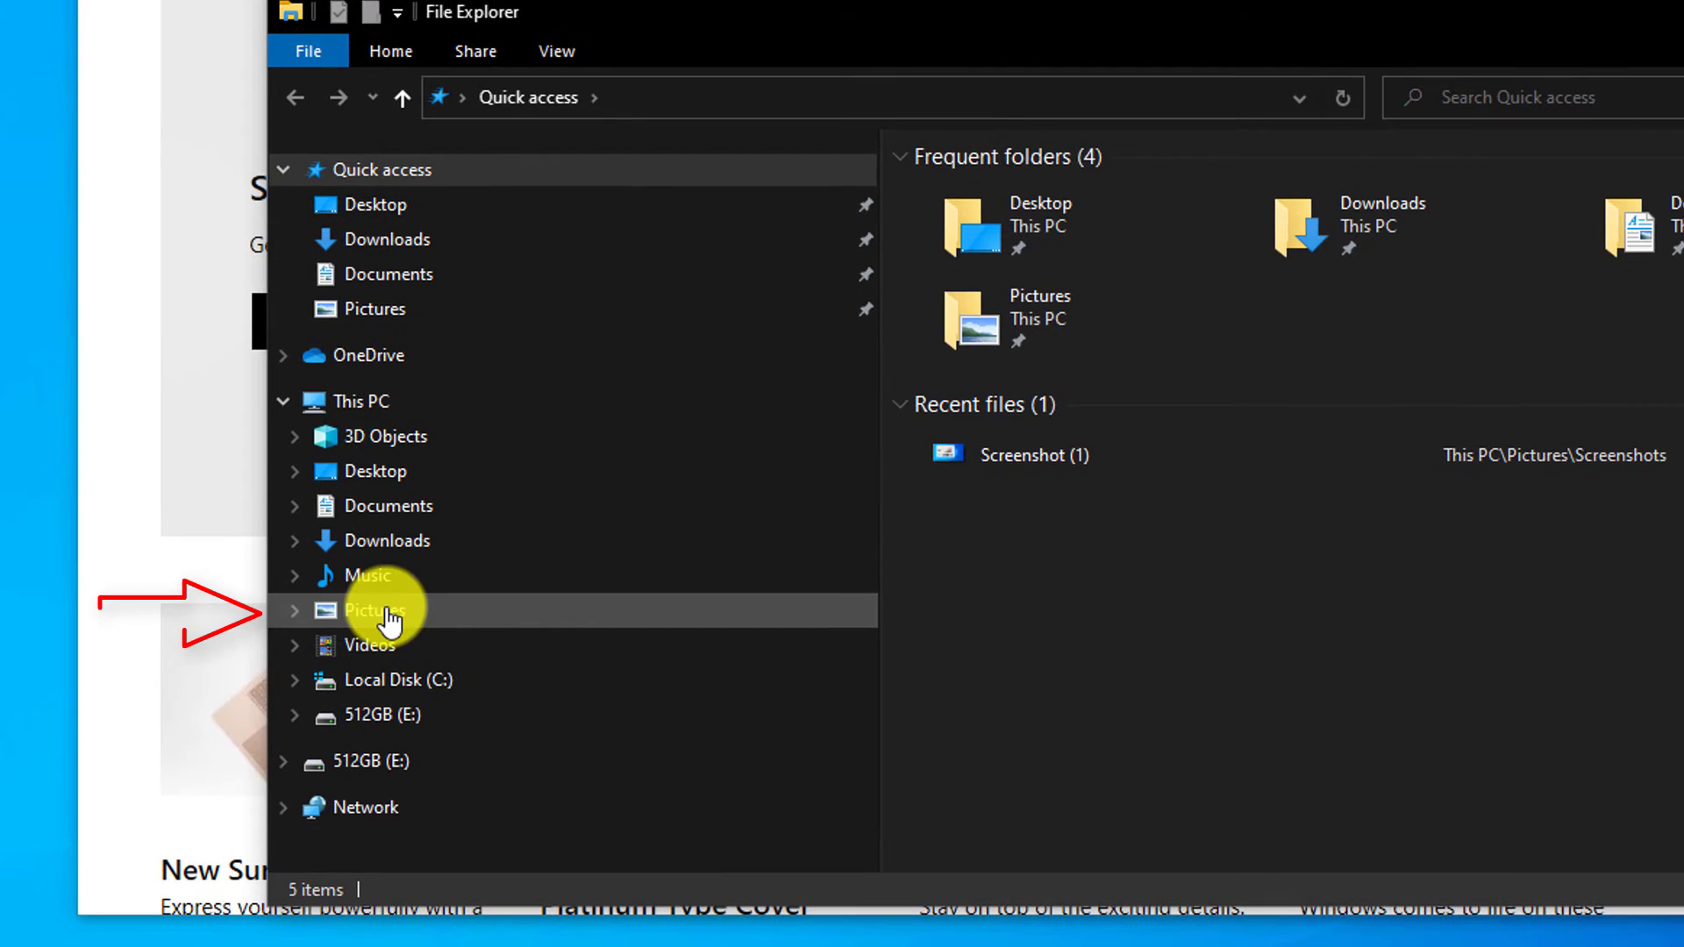
pyautogui.click(386, 612)
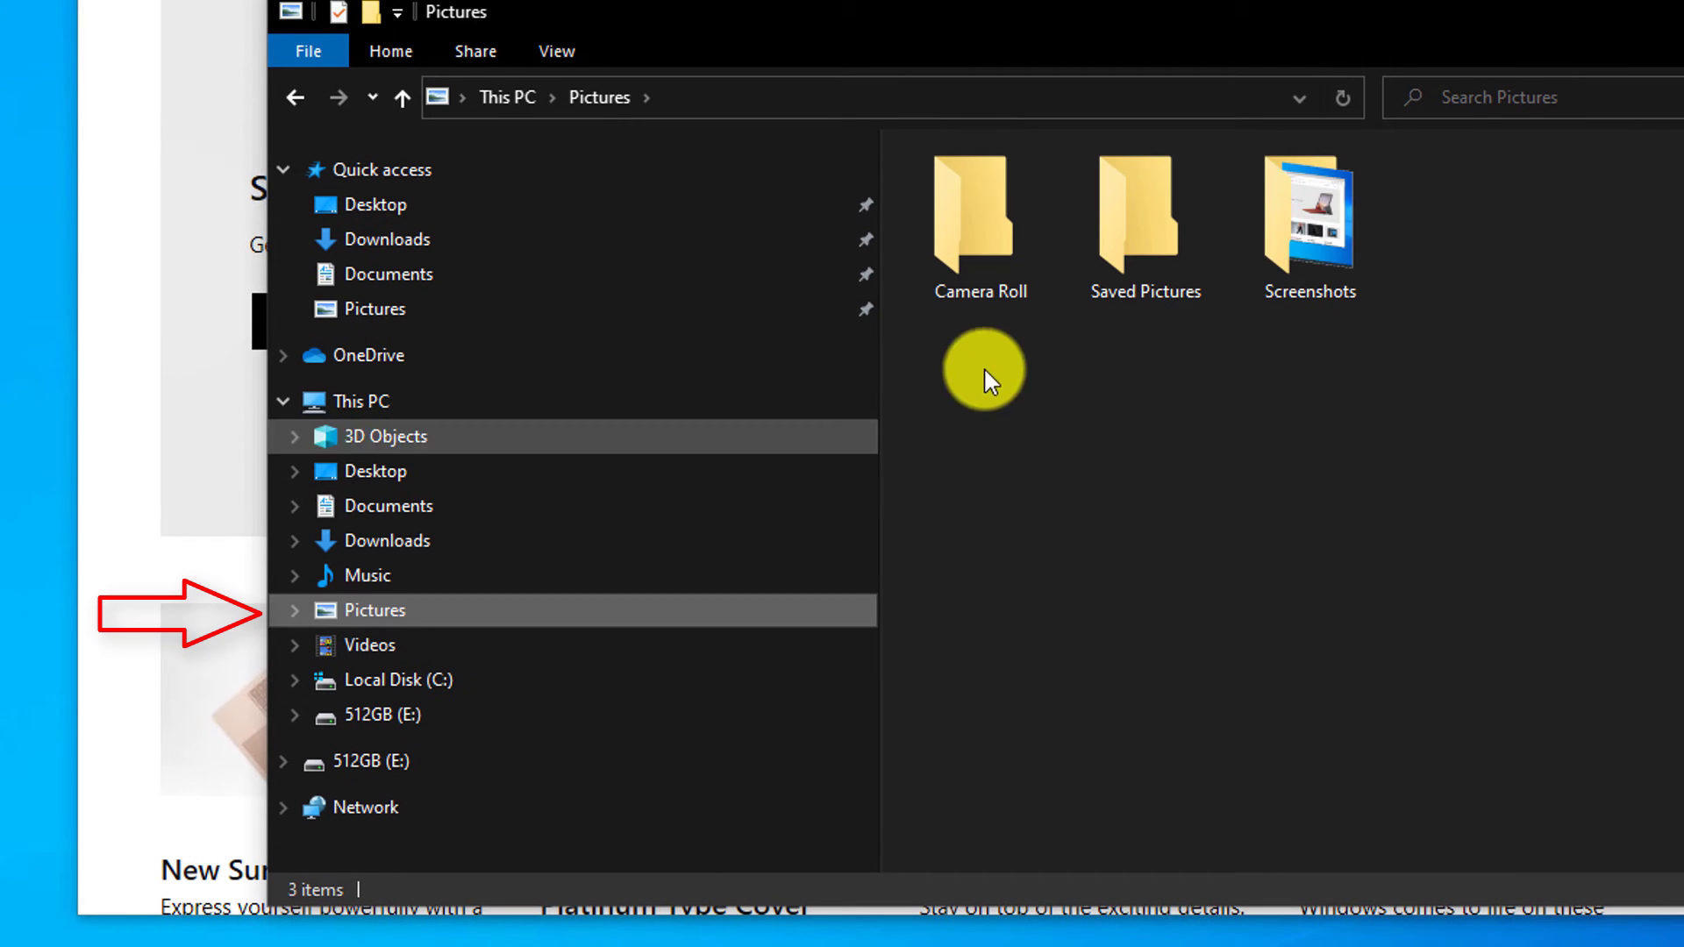
pyautogui.doubleClick(1323, 250)
pyautogui.click(1000, 259)
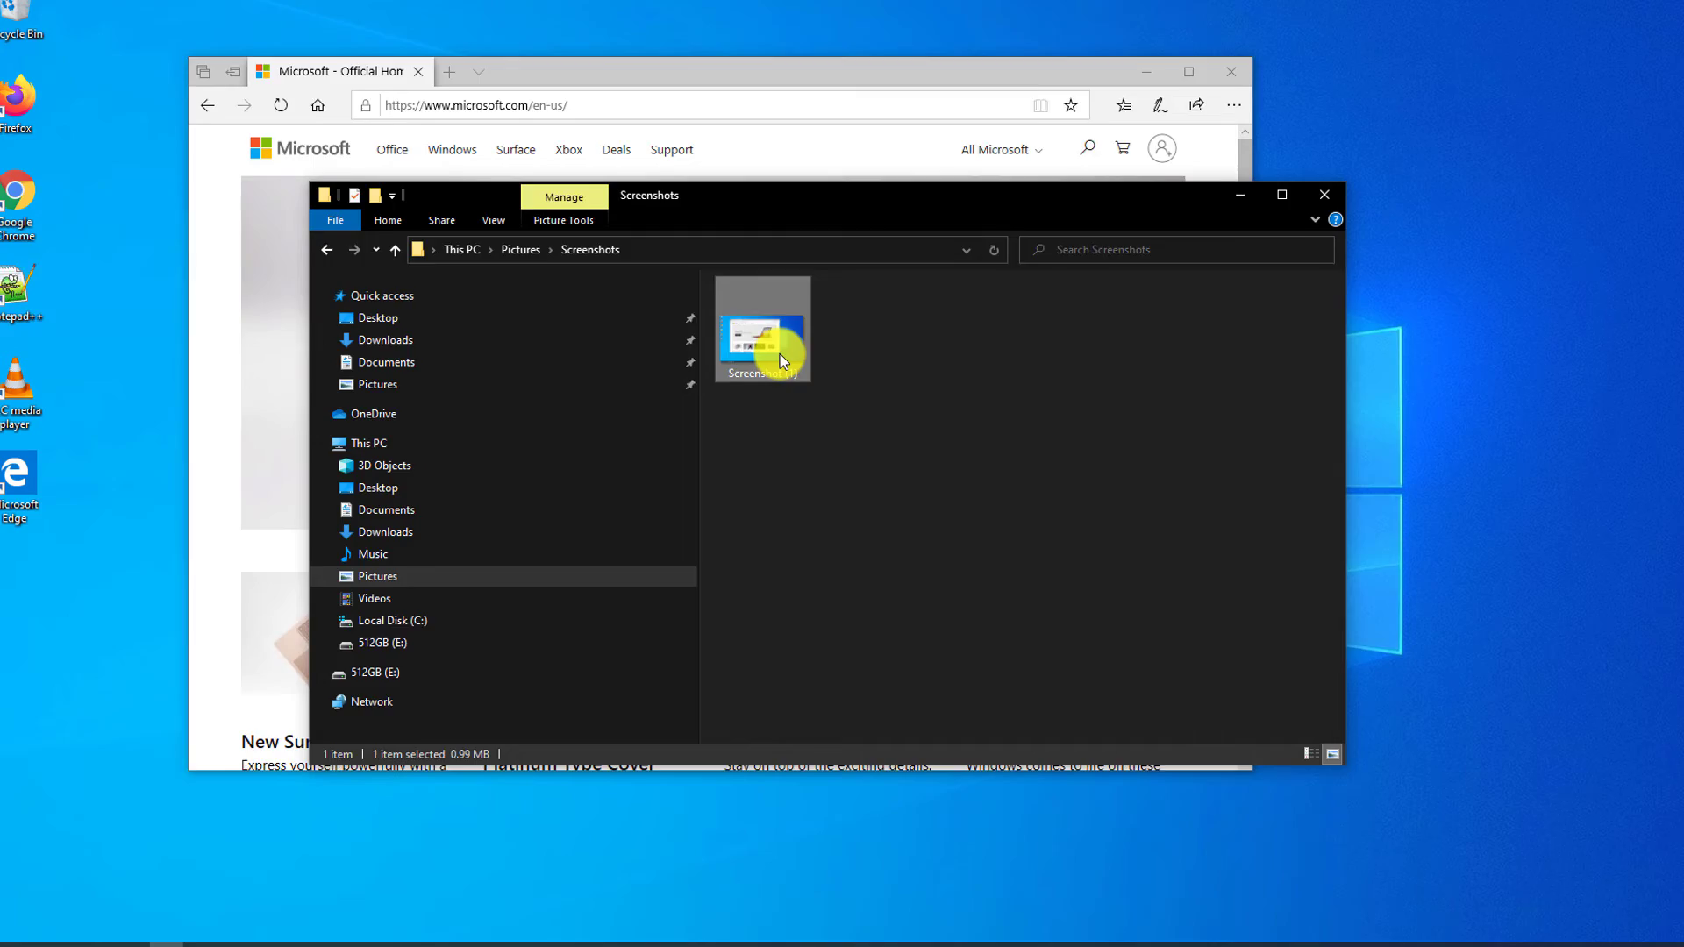
pyautogui.doubleClick(780, 357)
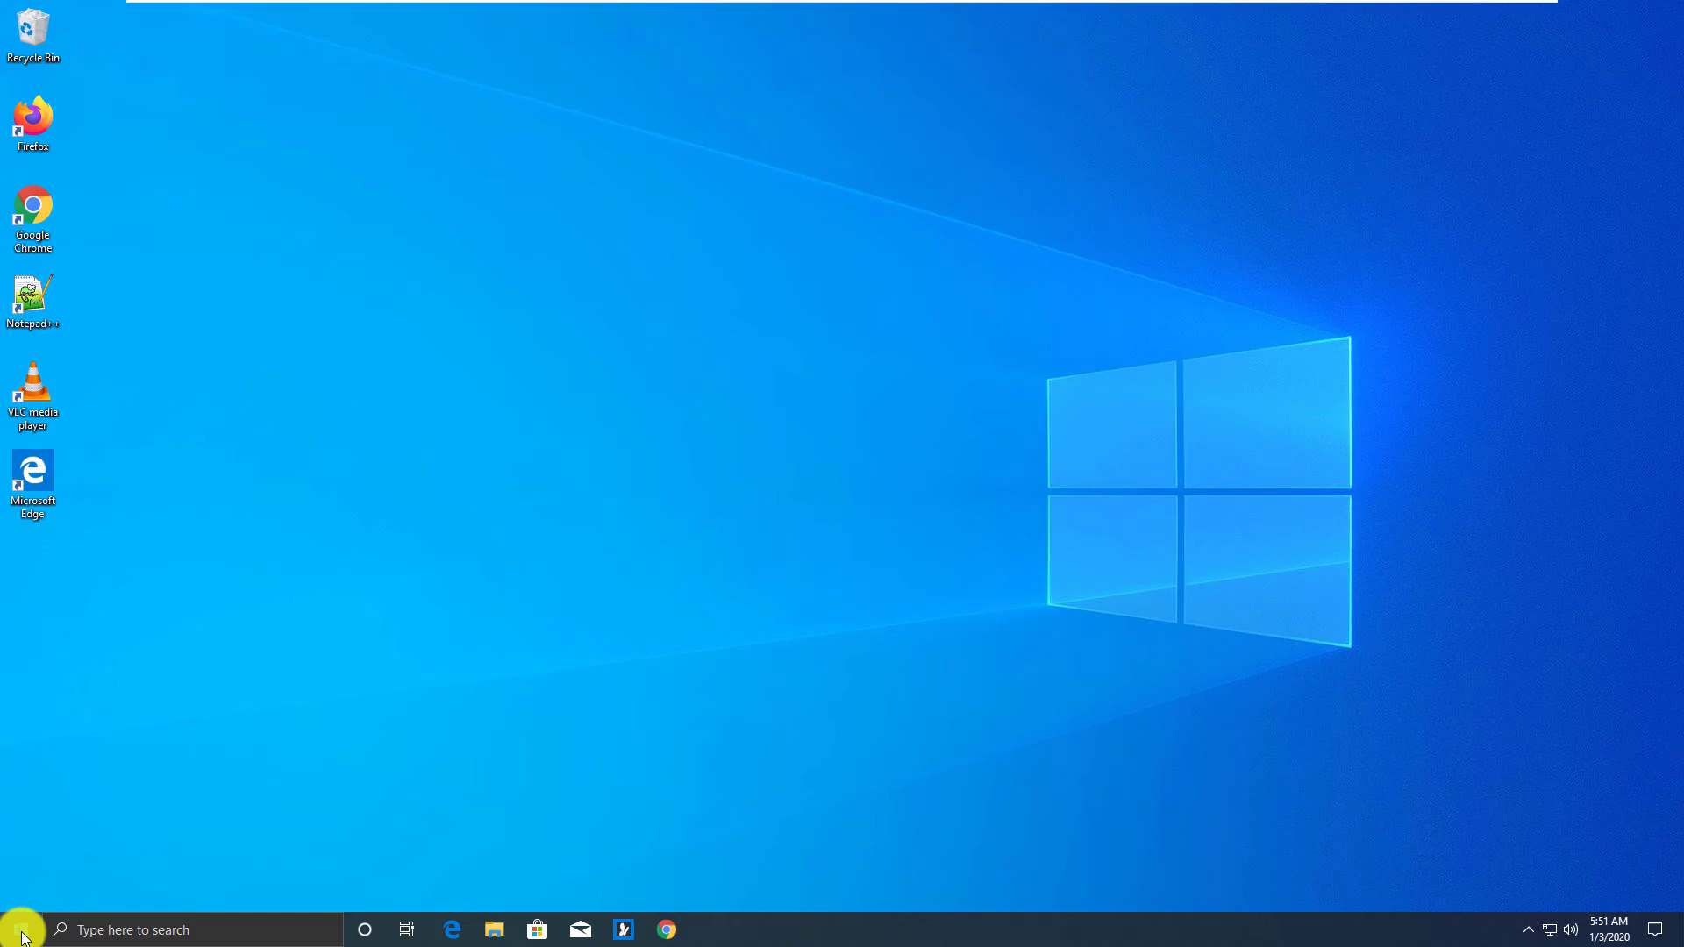
# - Search for "comm", run Command Prompt as administrator and allow it to make changes to the device
pyautogui.click(19, 926)
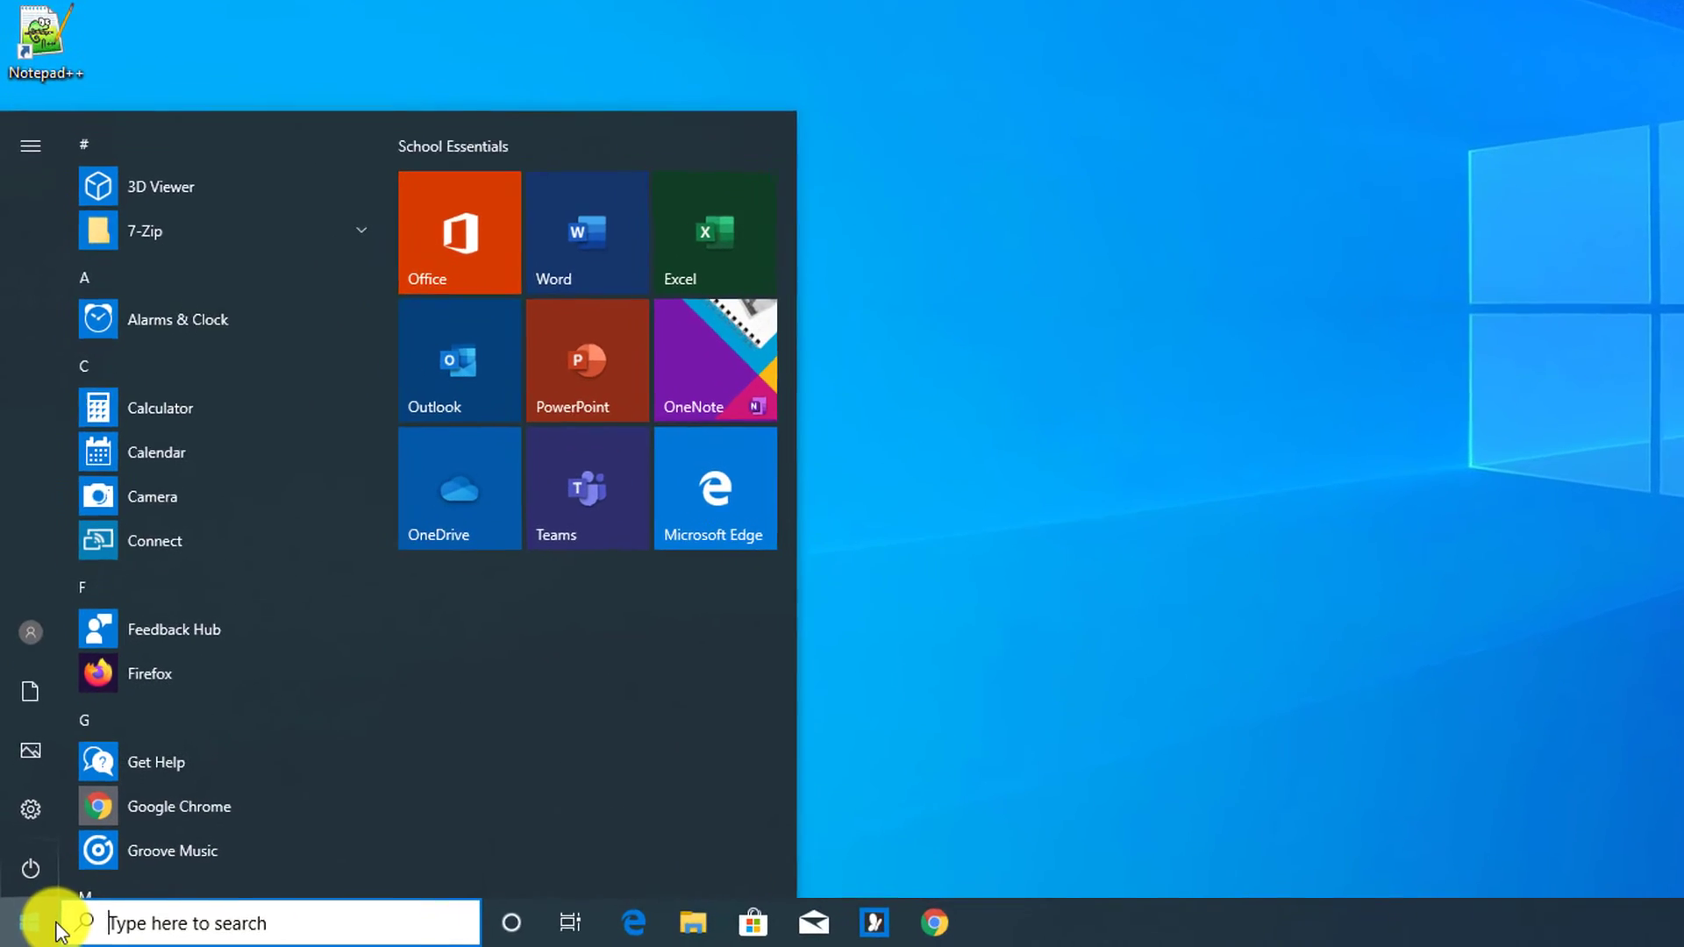
pyautogui.write('cmd')
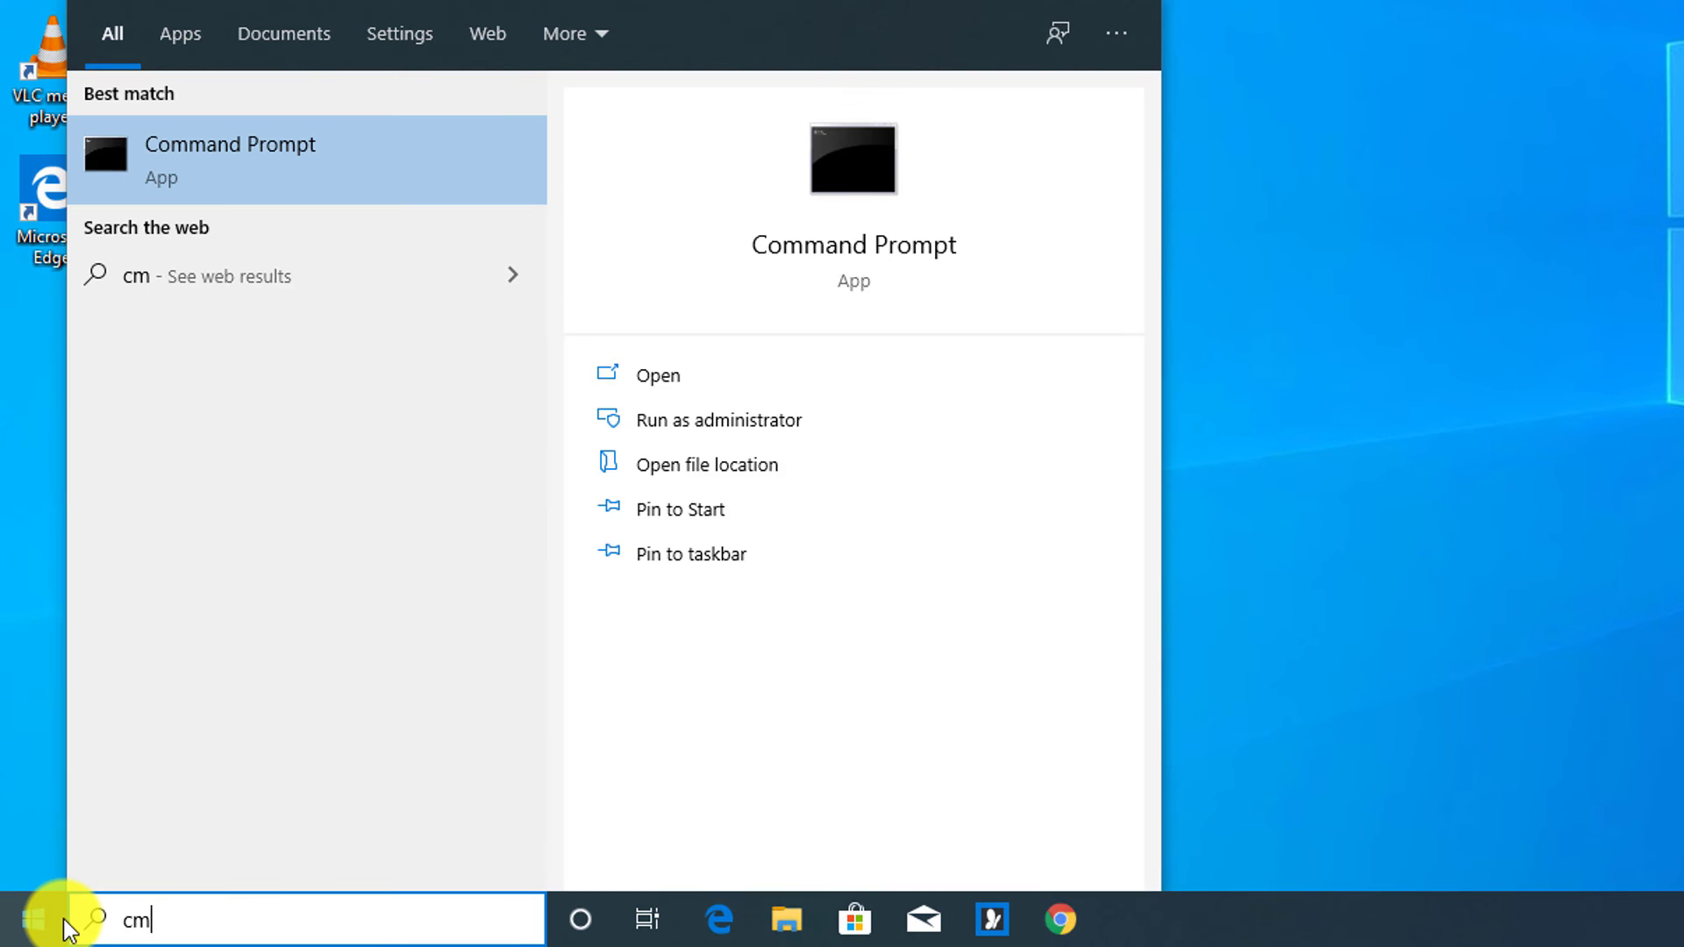
pyautogui.press('BackSpace')
pyautogui.press('BackSpace')
pyautogui.write('comm')
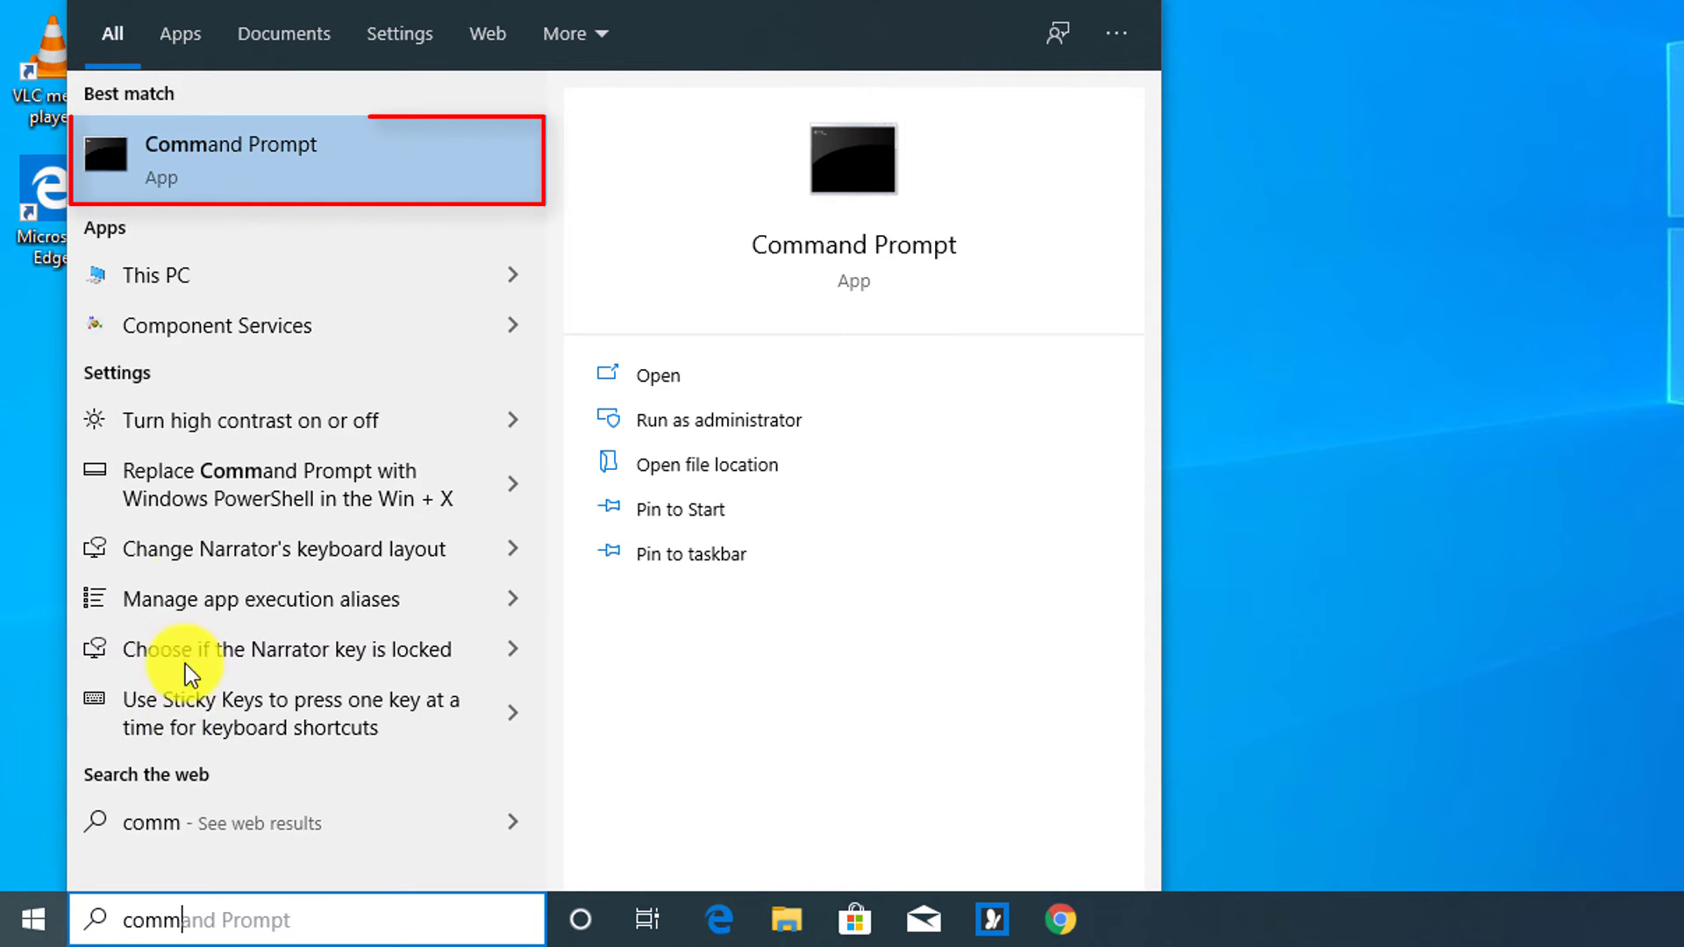
pyautogui.rightClick(244, 161)
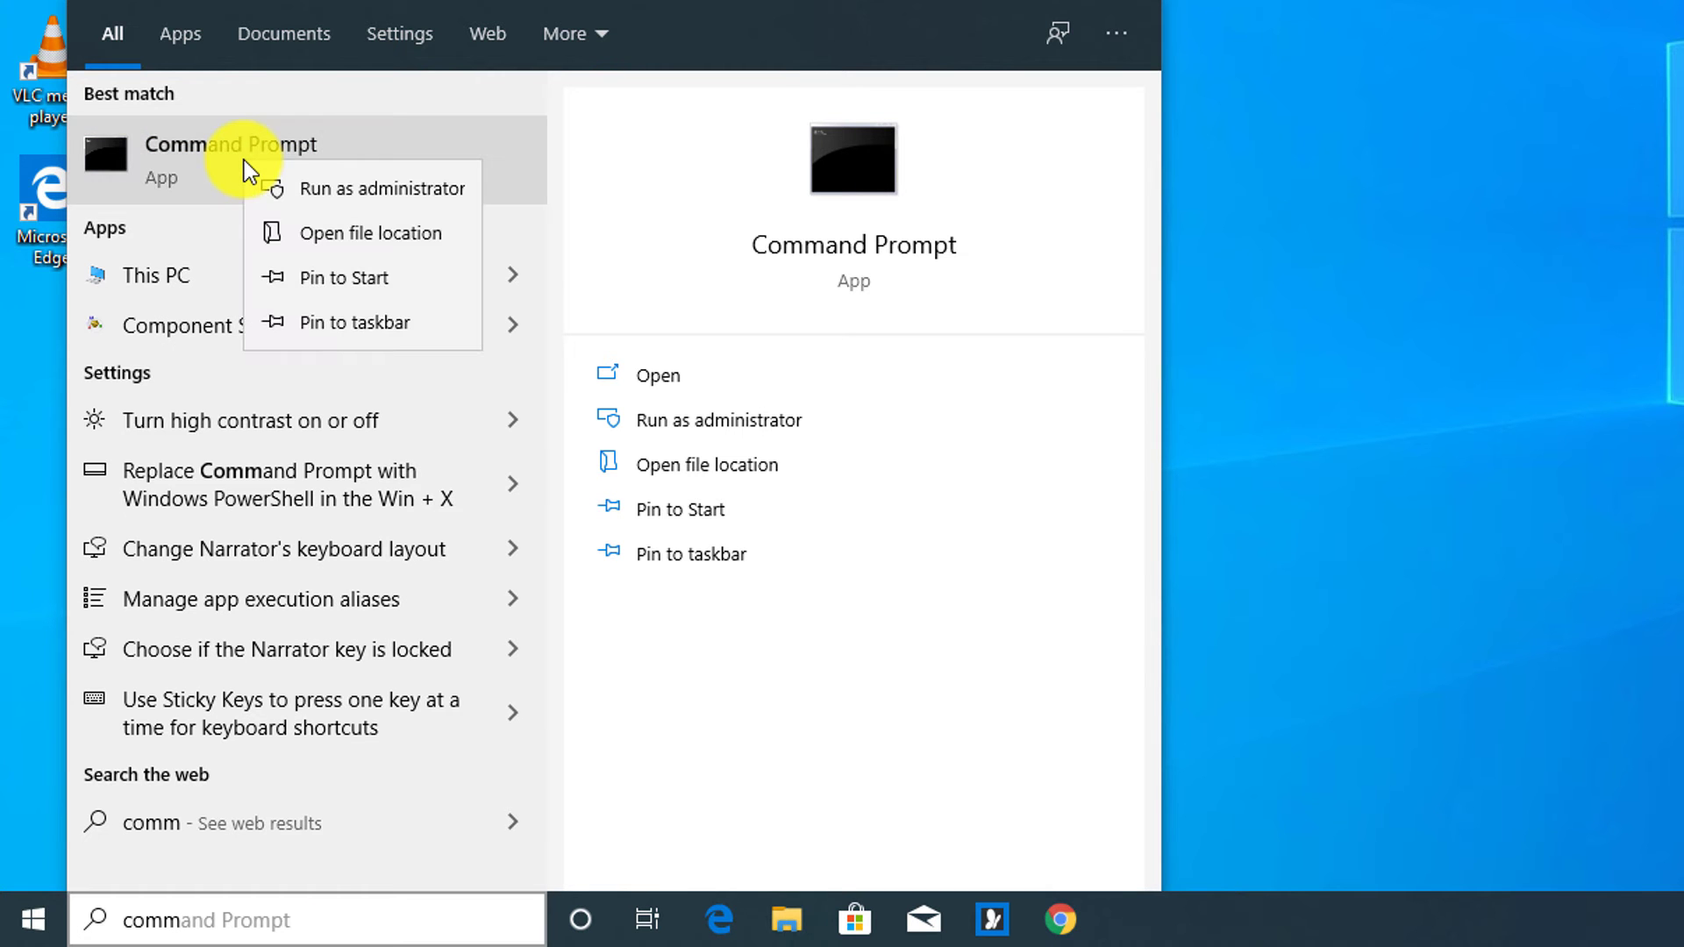
pyautogui.click(346, 188)
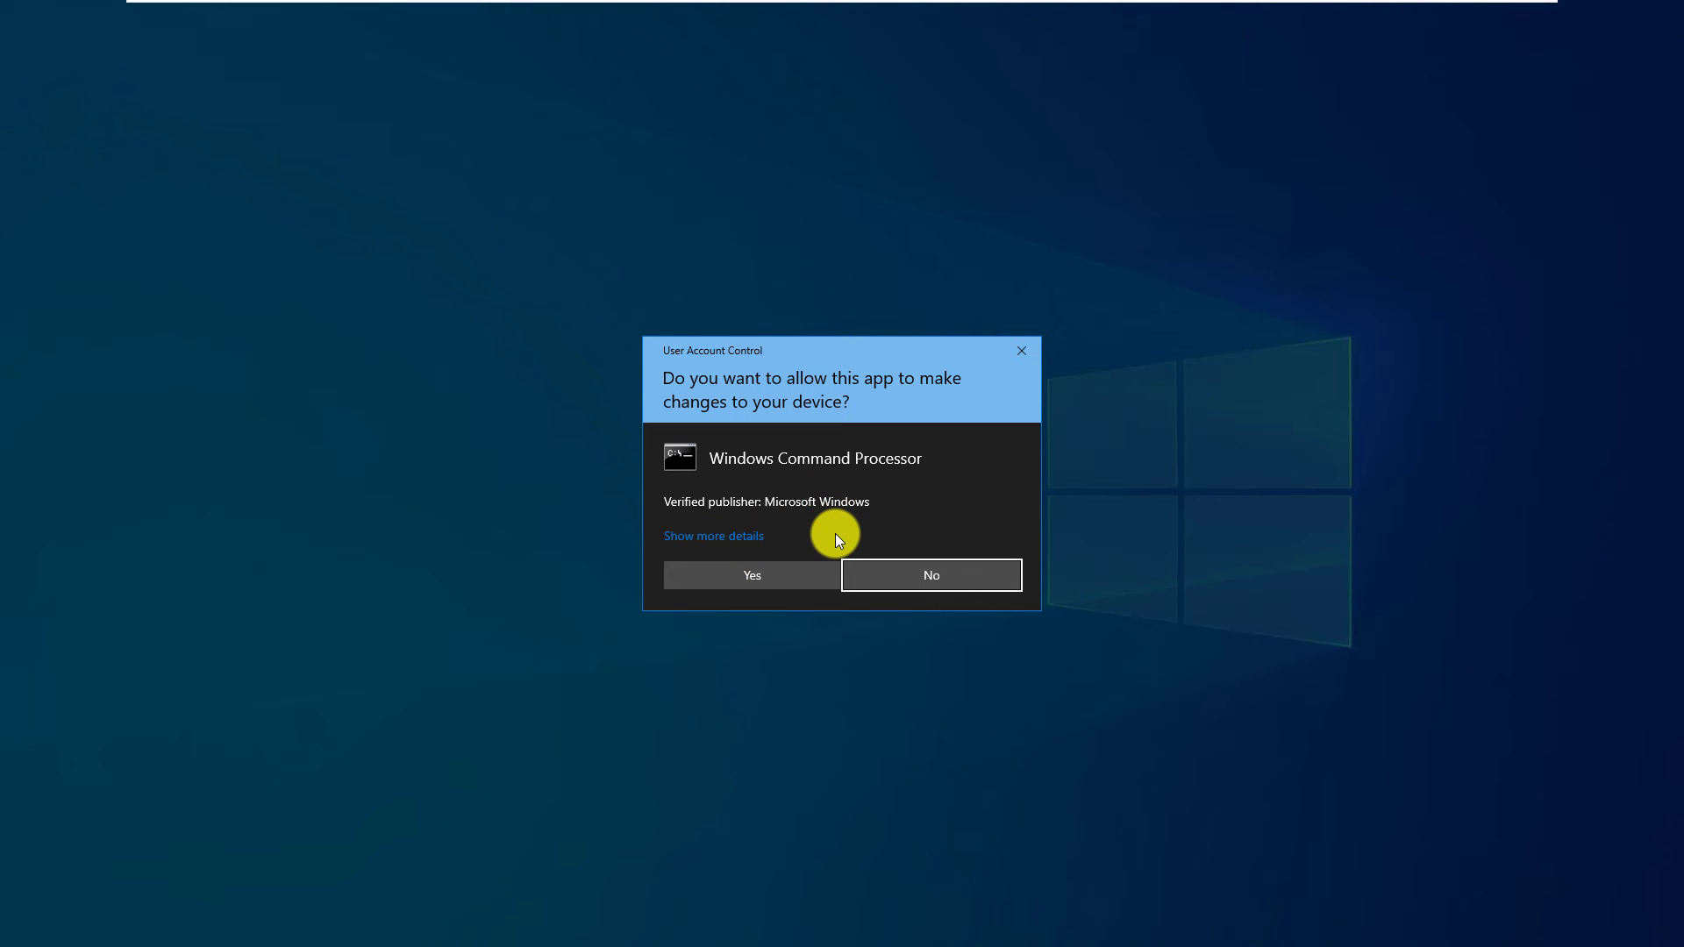
pyautogui.click(781, 577)
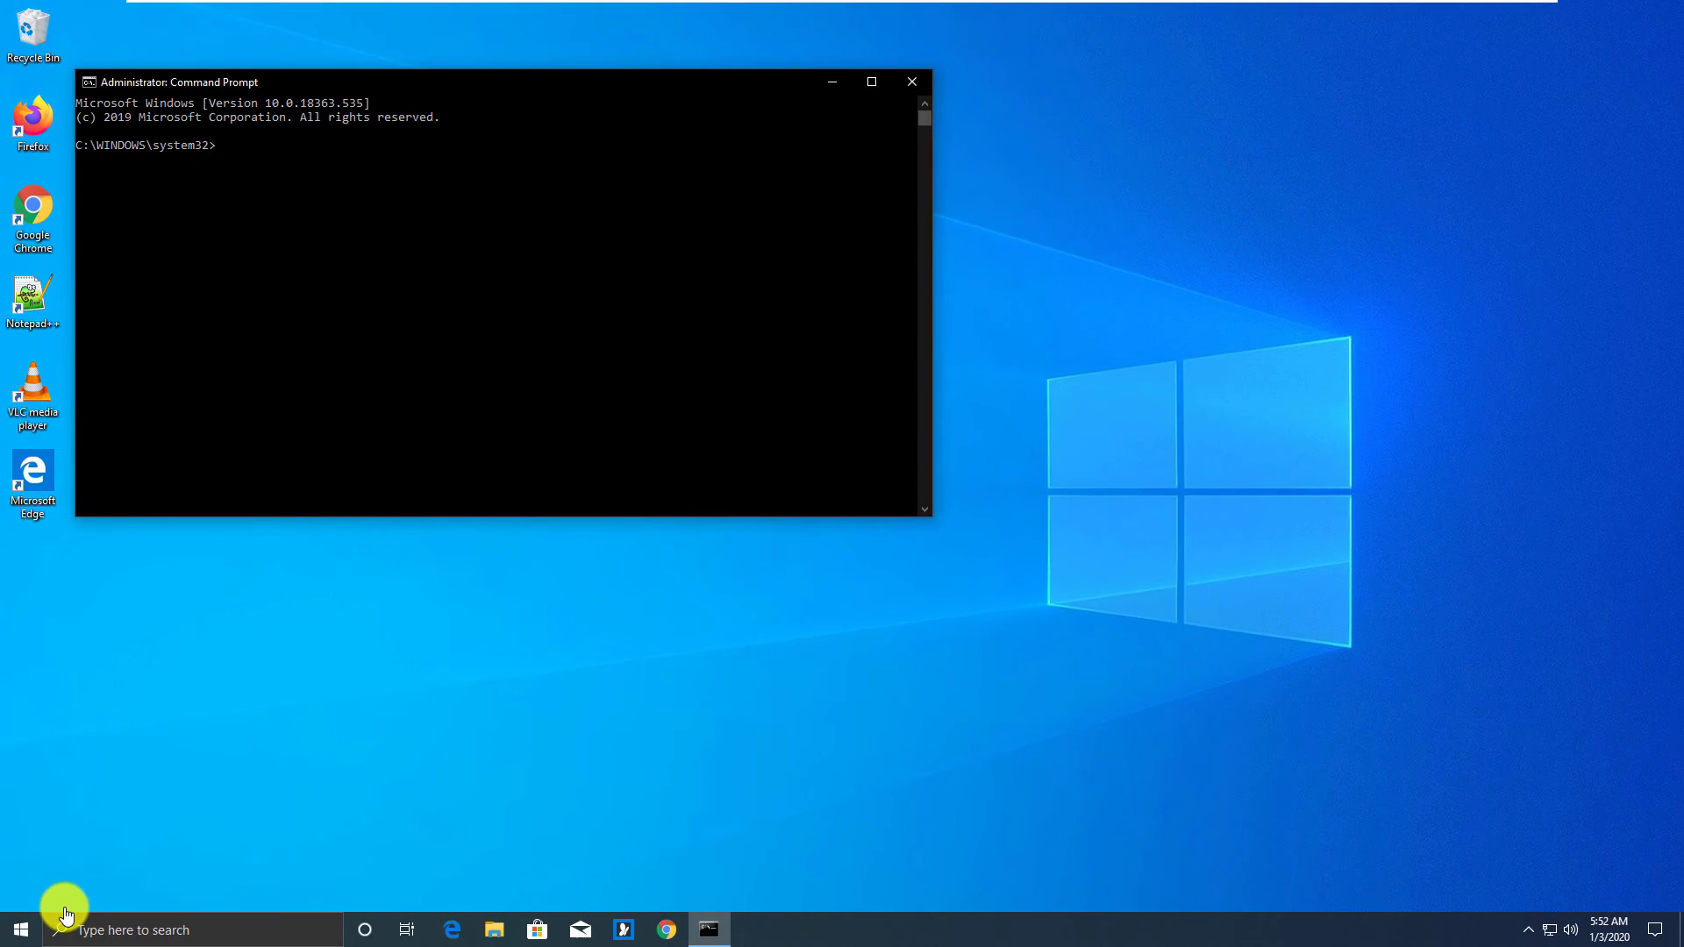
# - Open a second, non-administrator Command Prompt by searching for "command" and move the administrator window lower to compare both
pyautogui.click(19, 933)
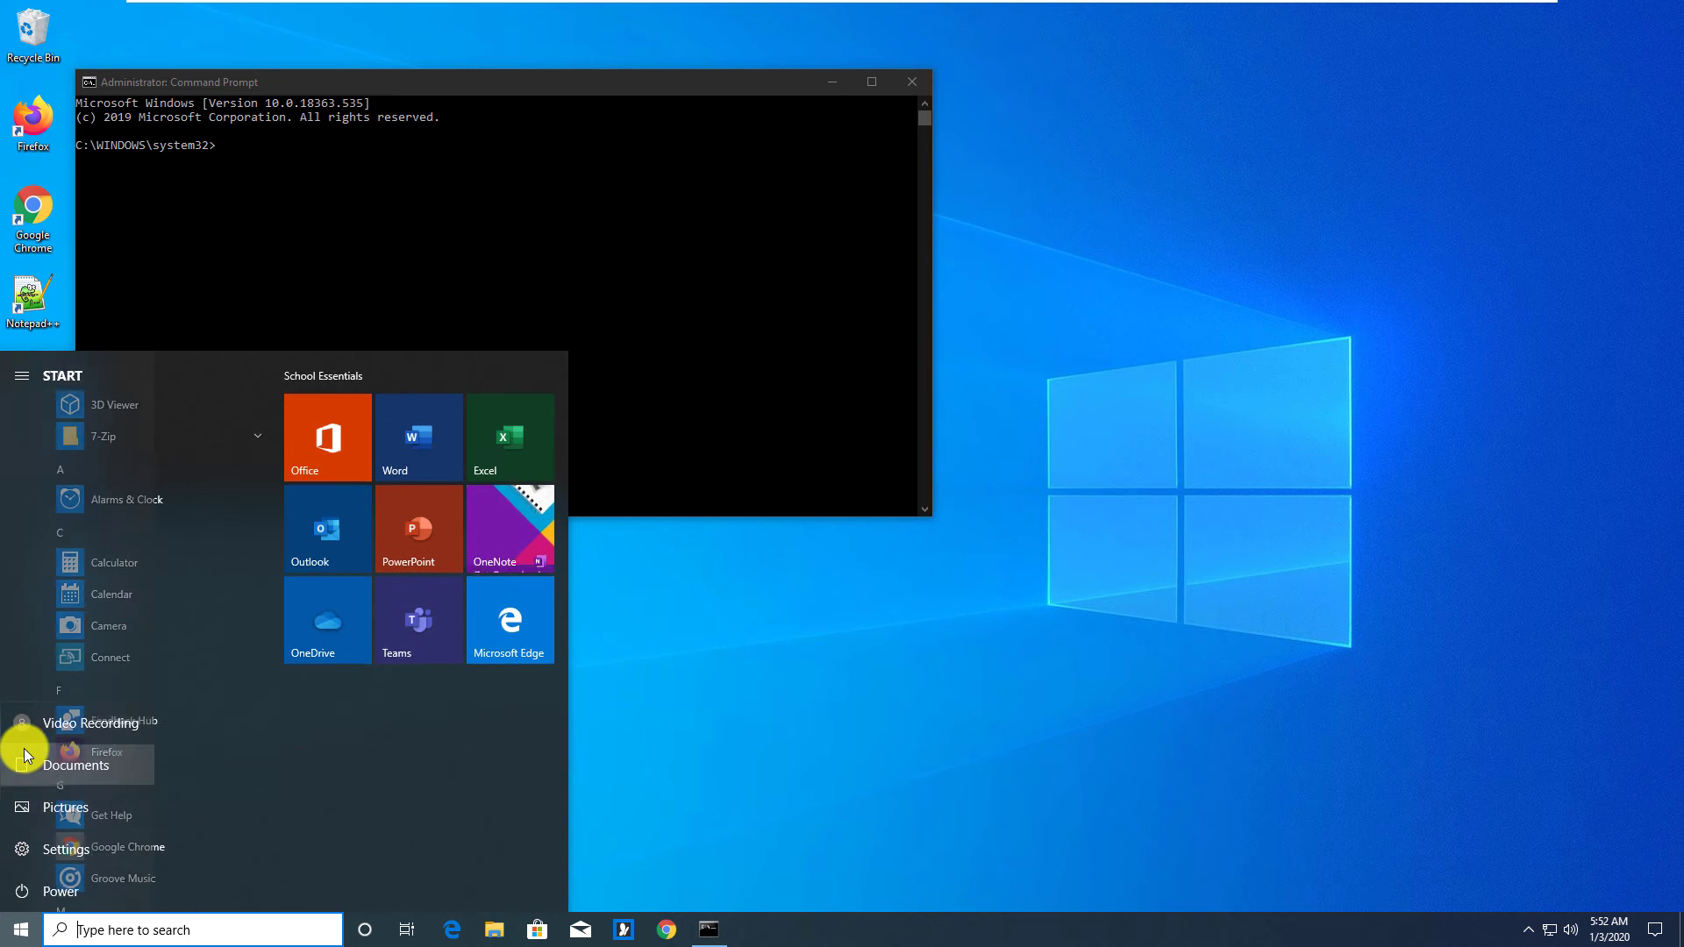
pyautogui.write('com')
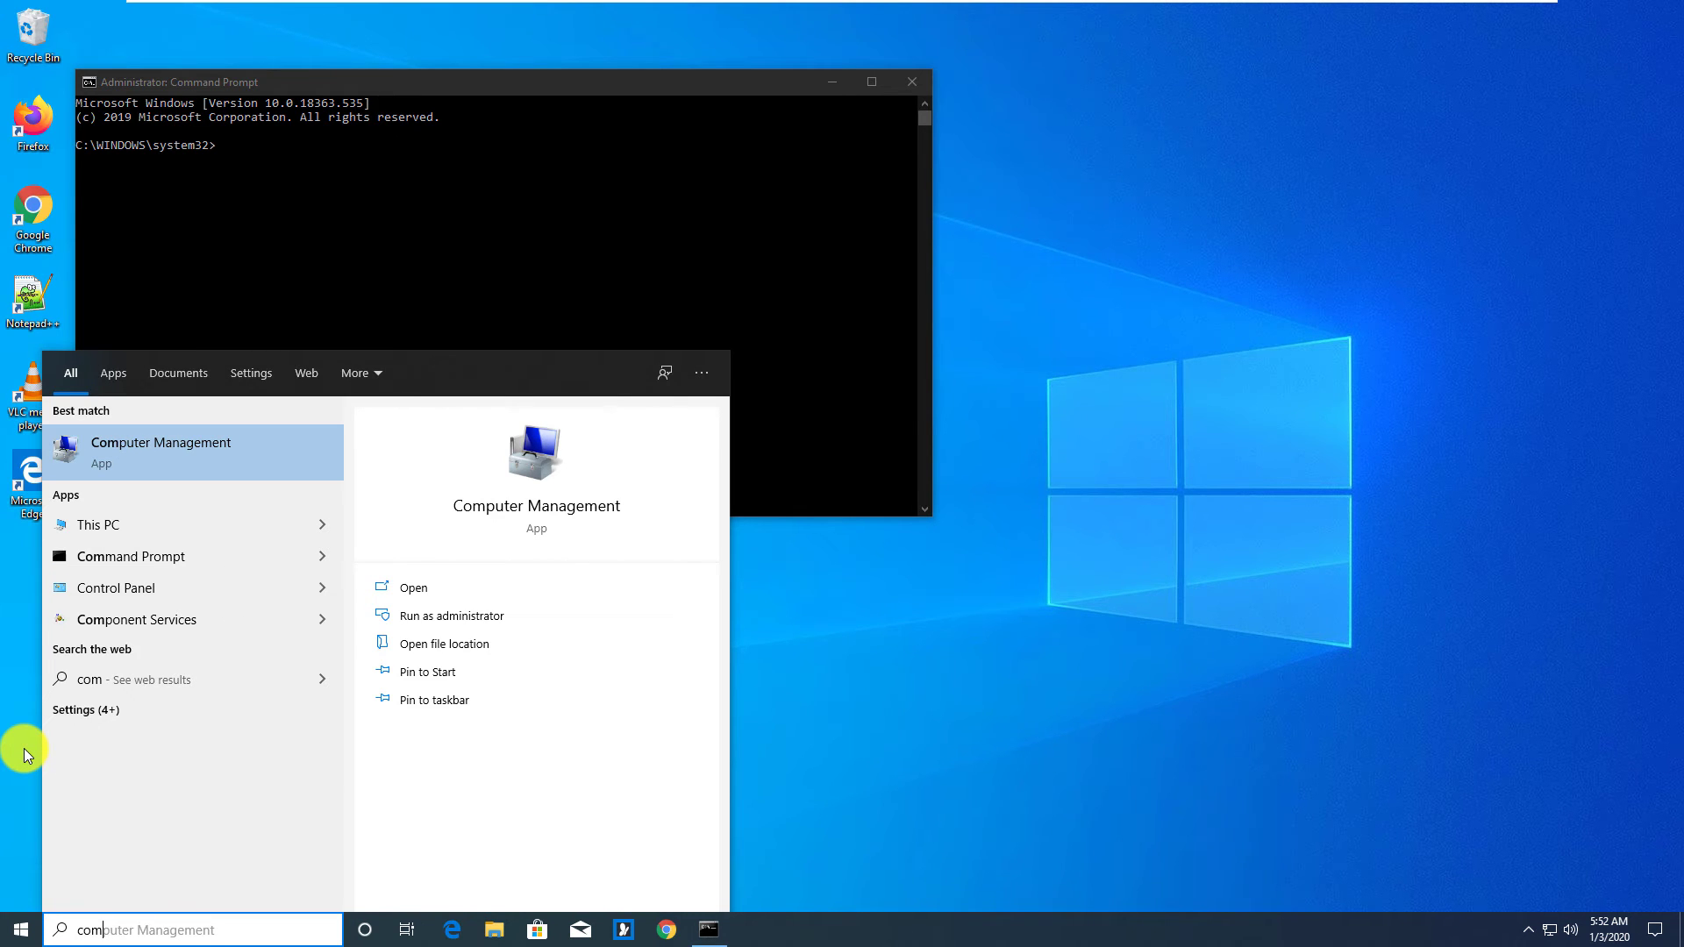
pyautogui.write('mand')
pyautogui.press('Return')
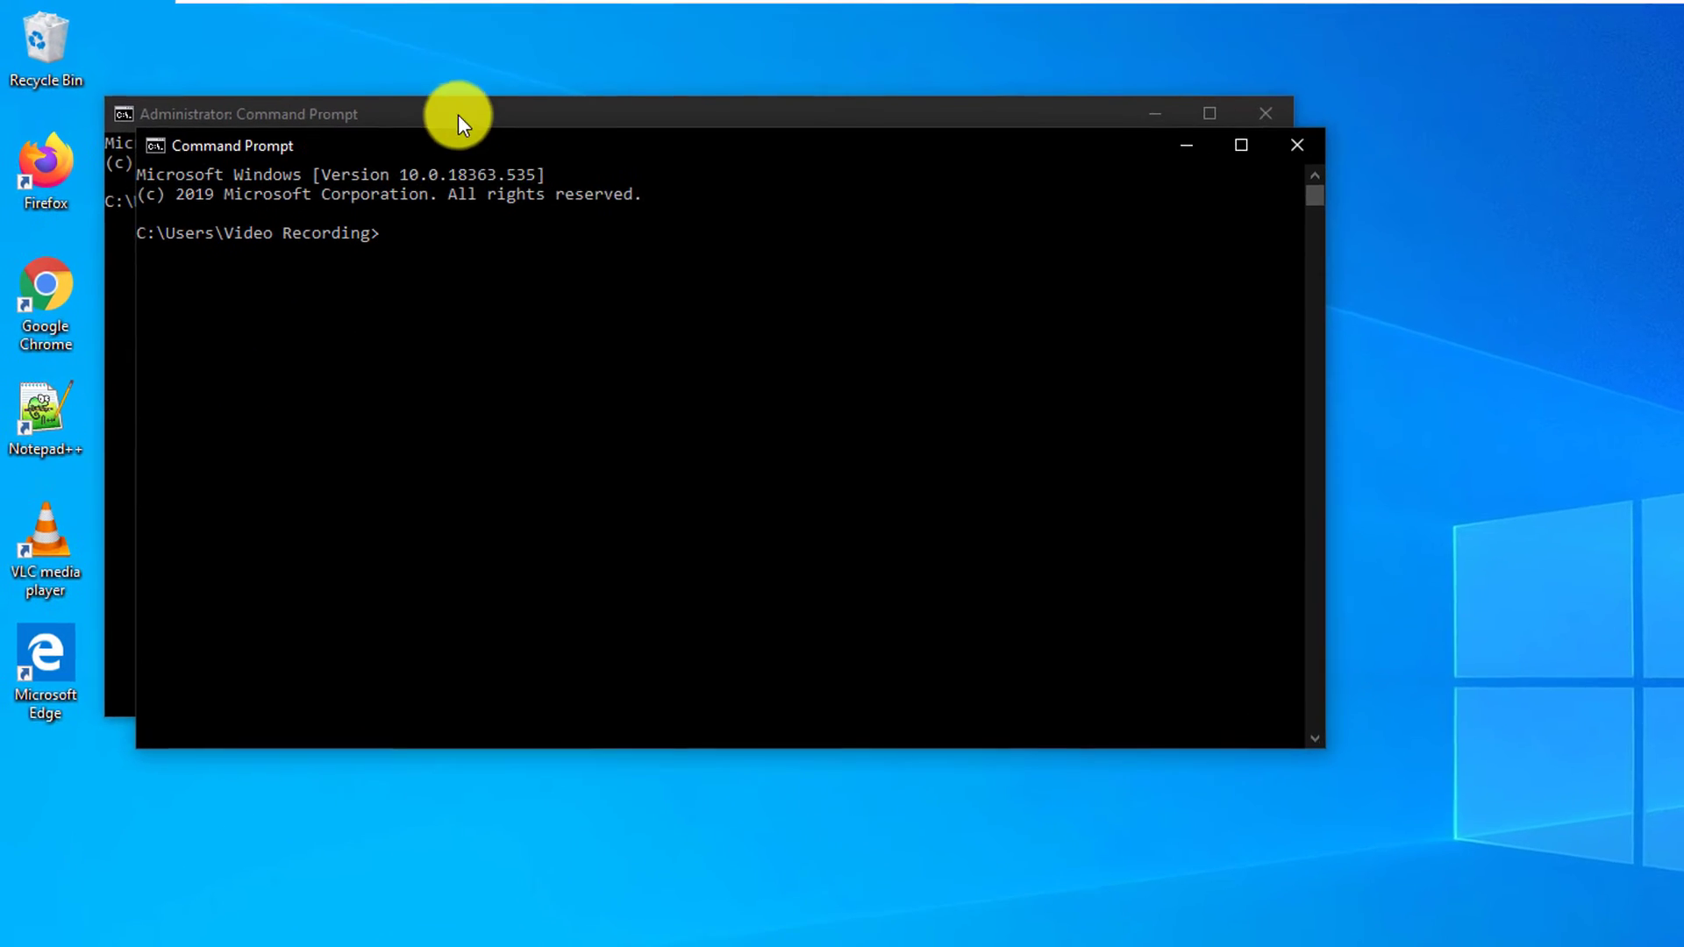
pyautogui.moveTo(458, 114); pyautogui.dragTo(514, 280)
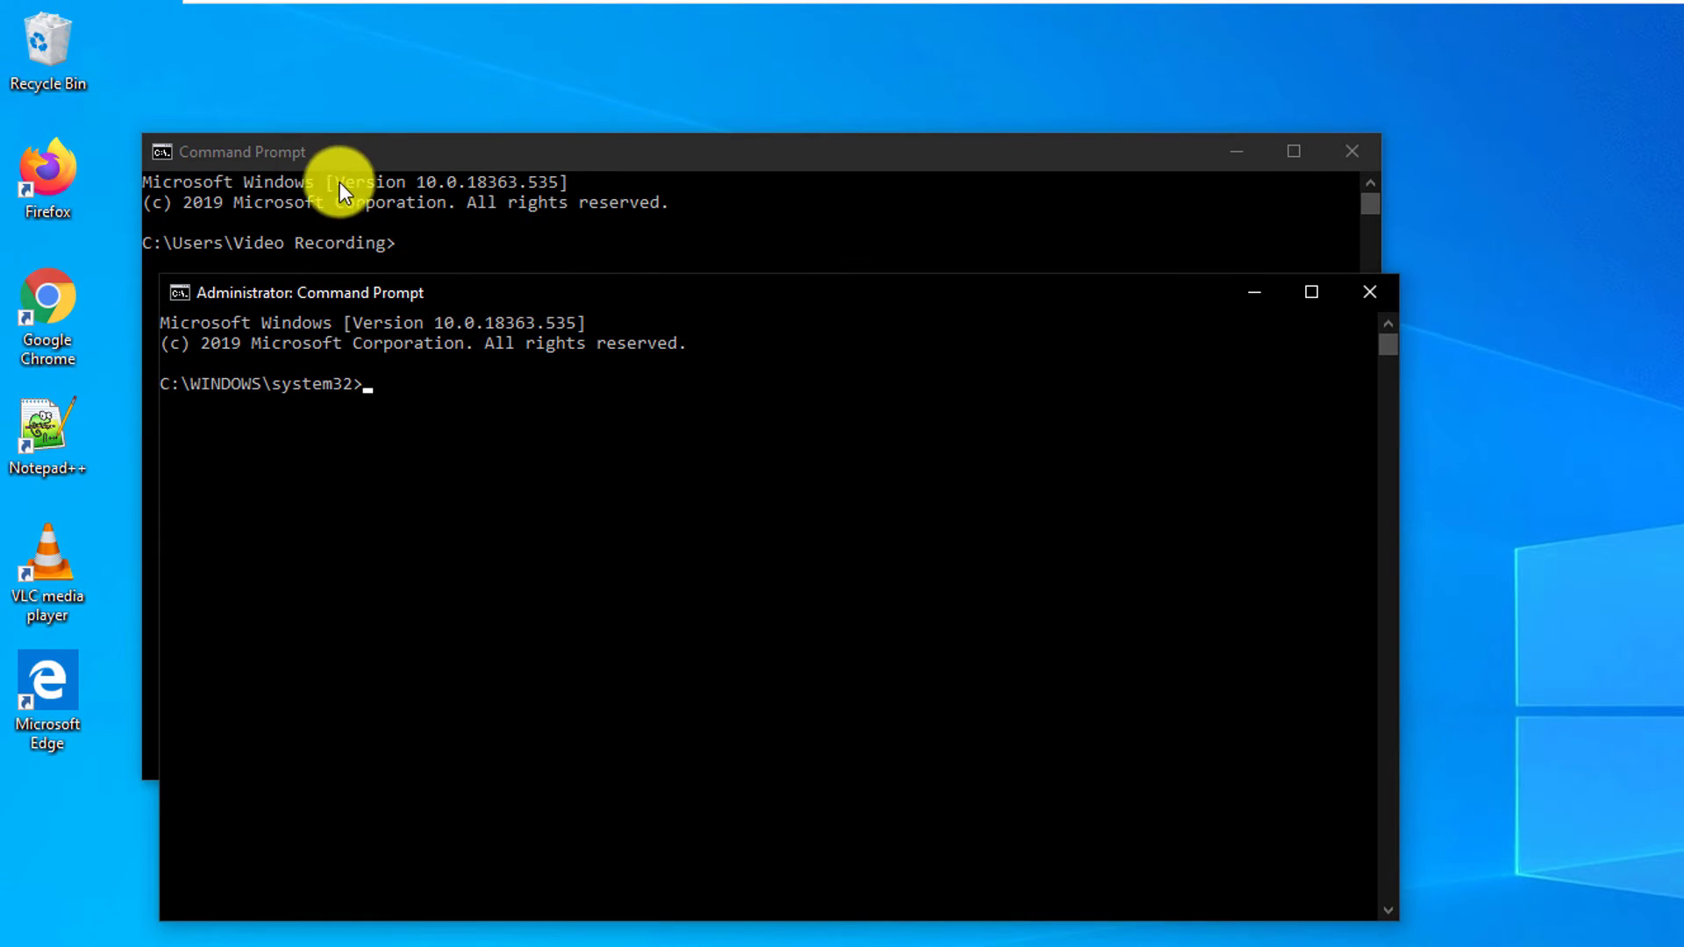
pyautogui.click(344, 153)
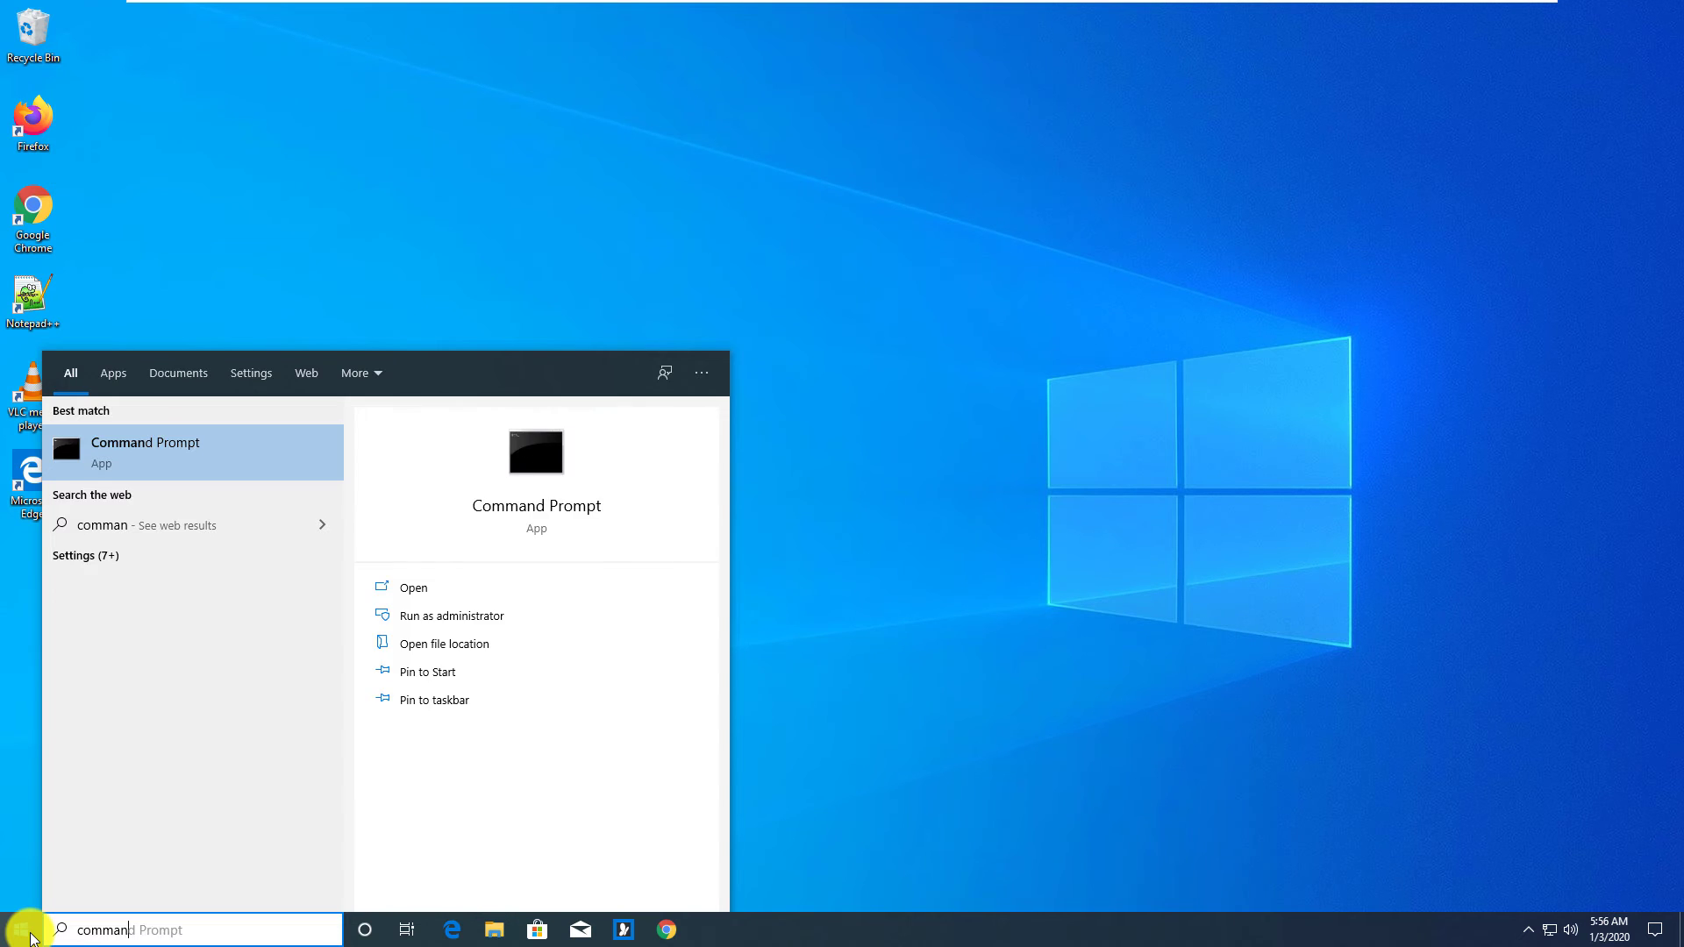
# - Launch Command Prompt and go up one folder with "cd .."
pyautogui.press('Return')
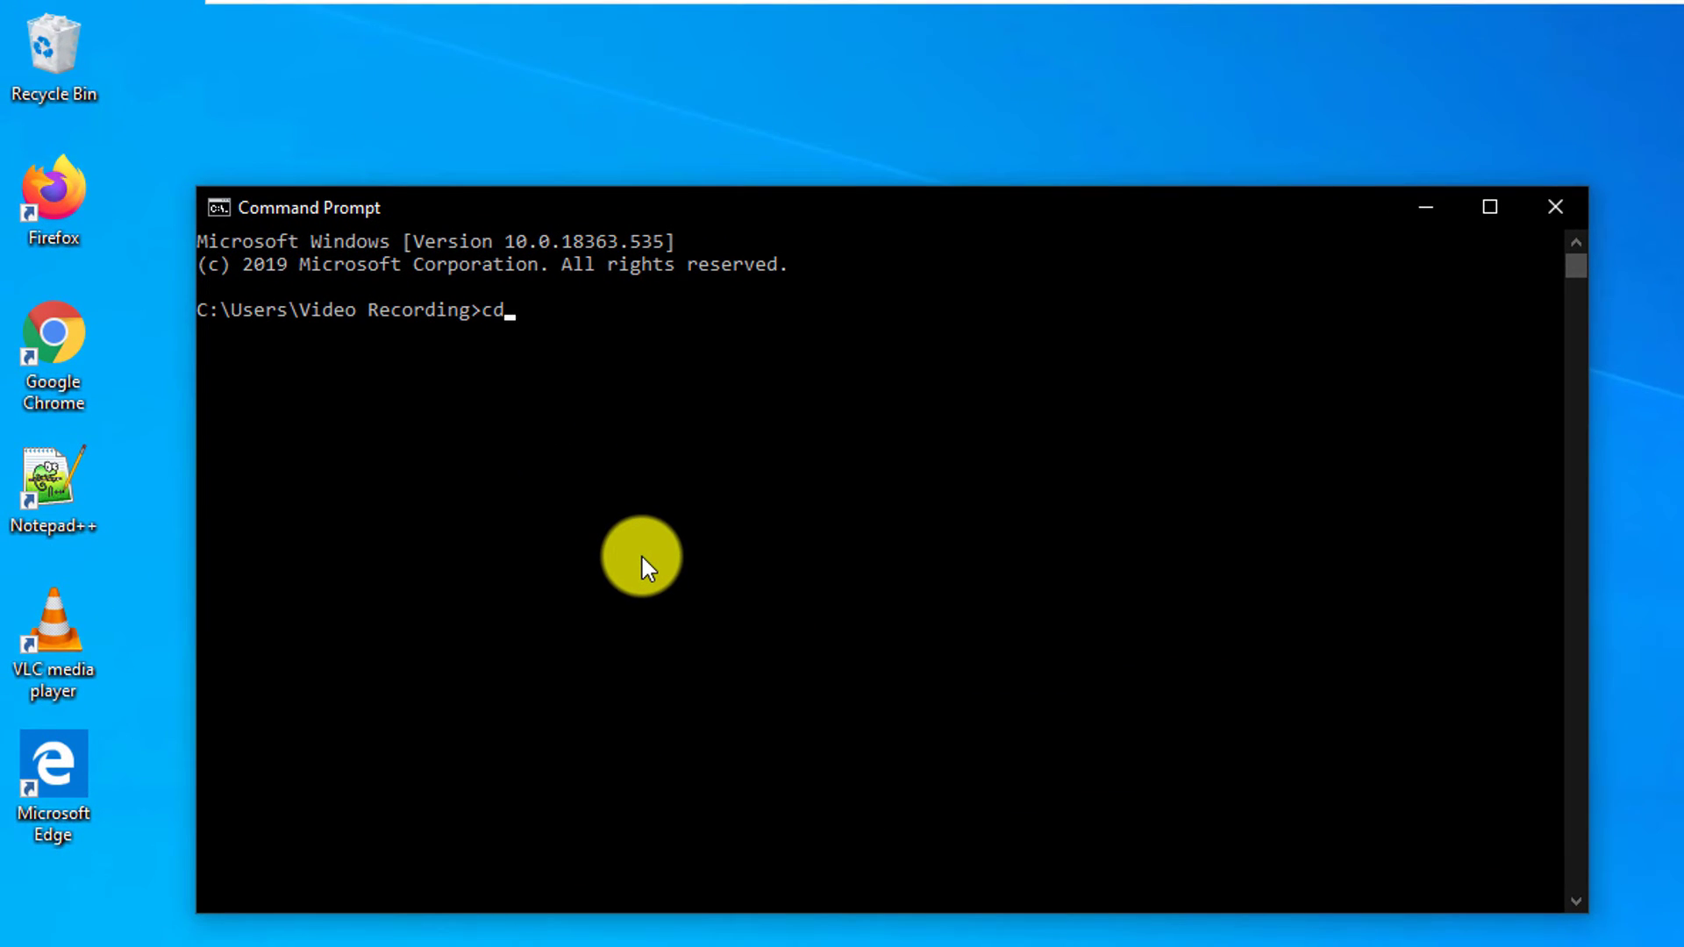
pyautogui.write('..')
pyautogui.press('Return')
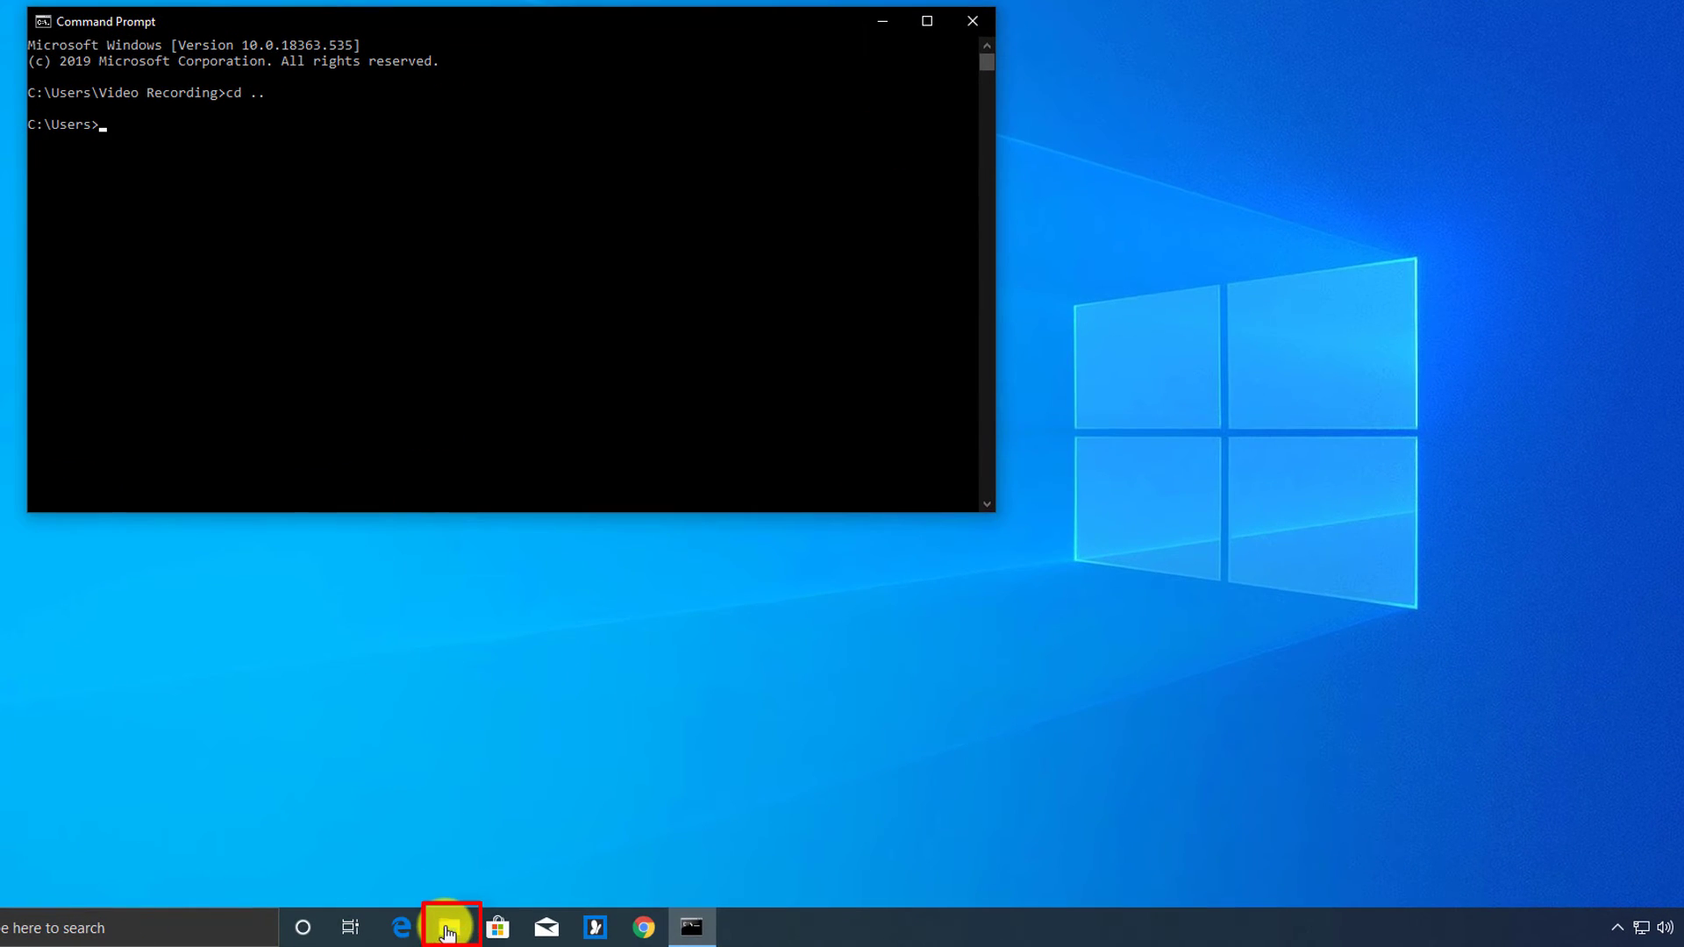
# - Browse to the Temp folder on Local Disk (C:) in File Explorer and run "cmd" from that folder's path
pyautogui.click(449, 929)
pyautogui.click(551, 512)
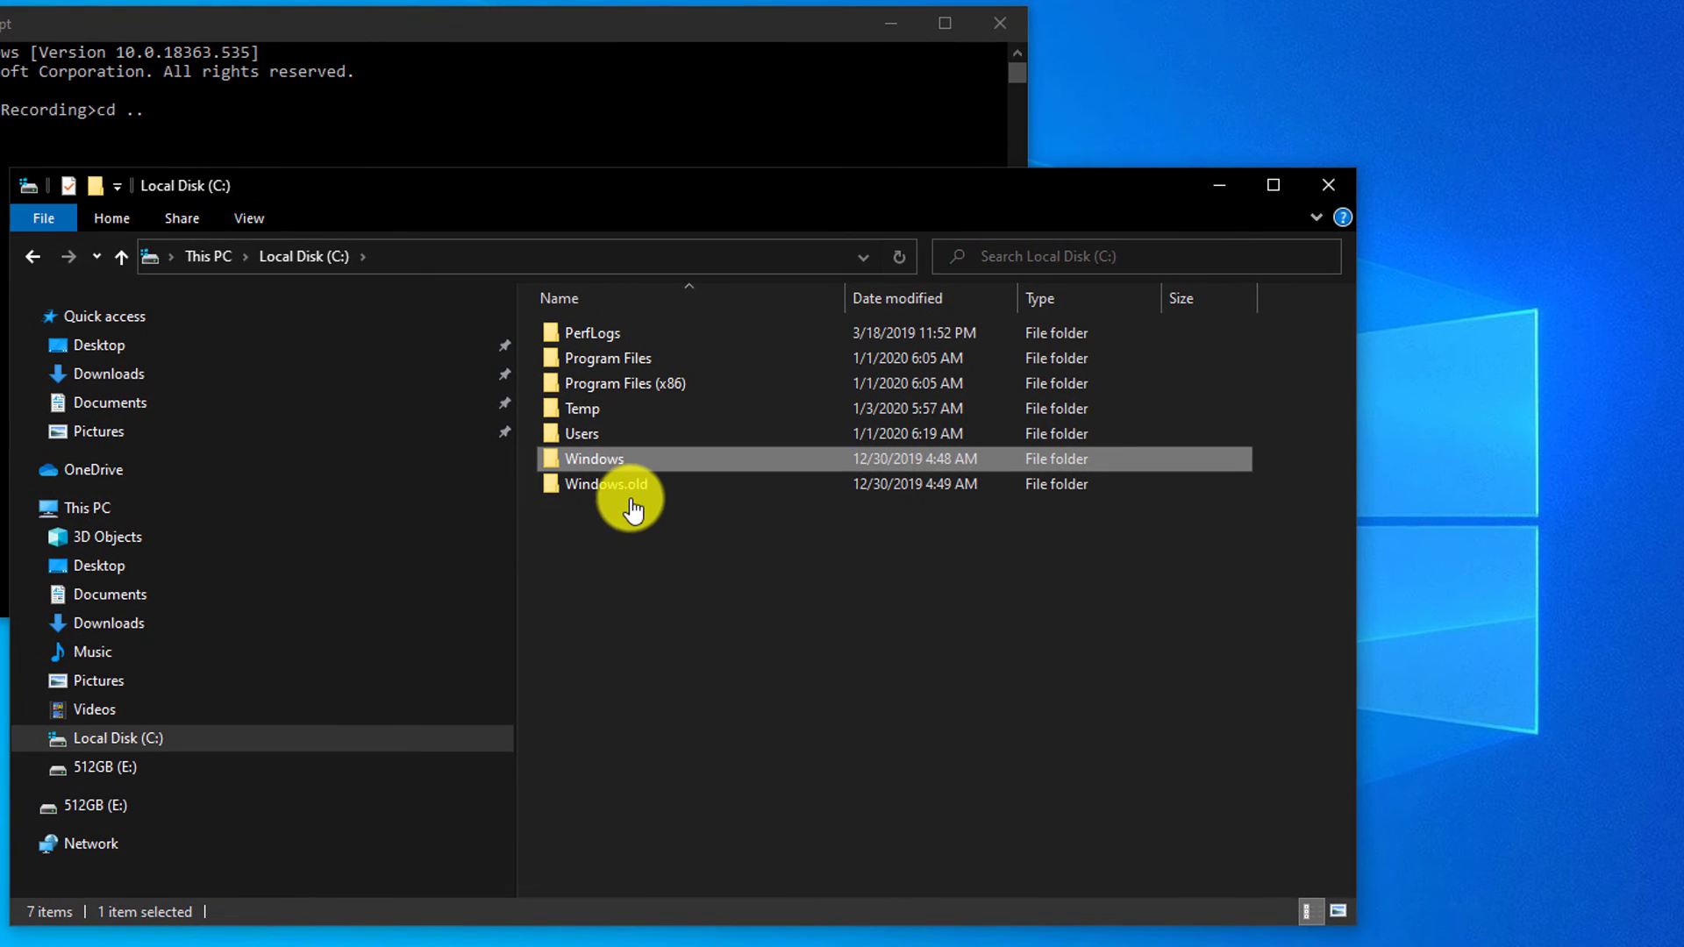
pyautogui.doubleClick(596, 408)
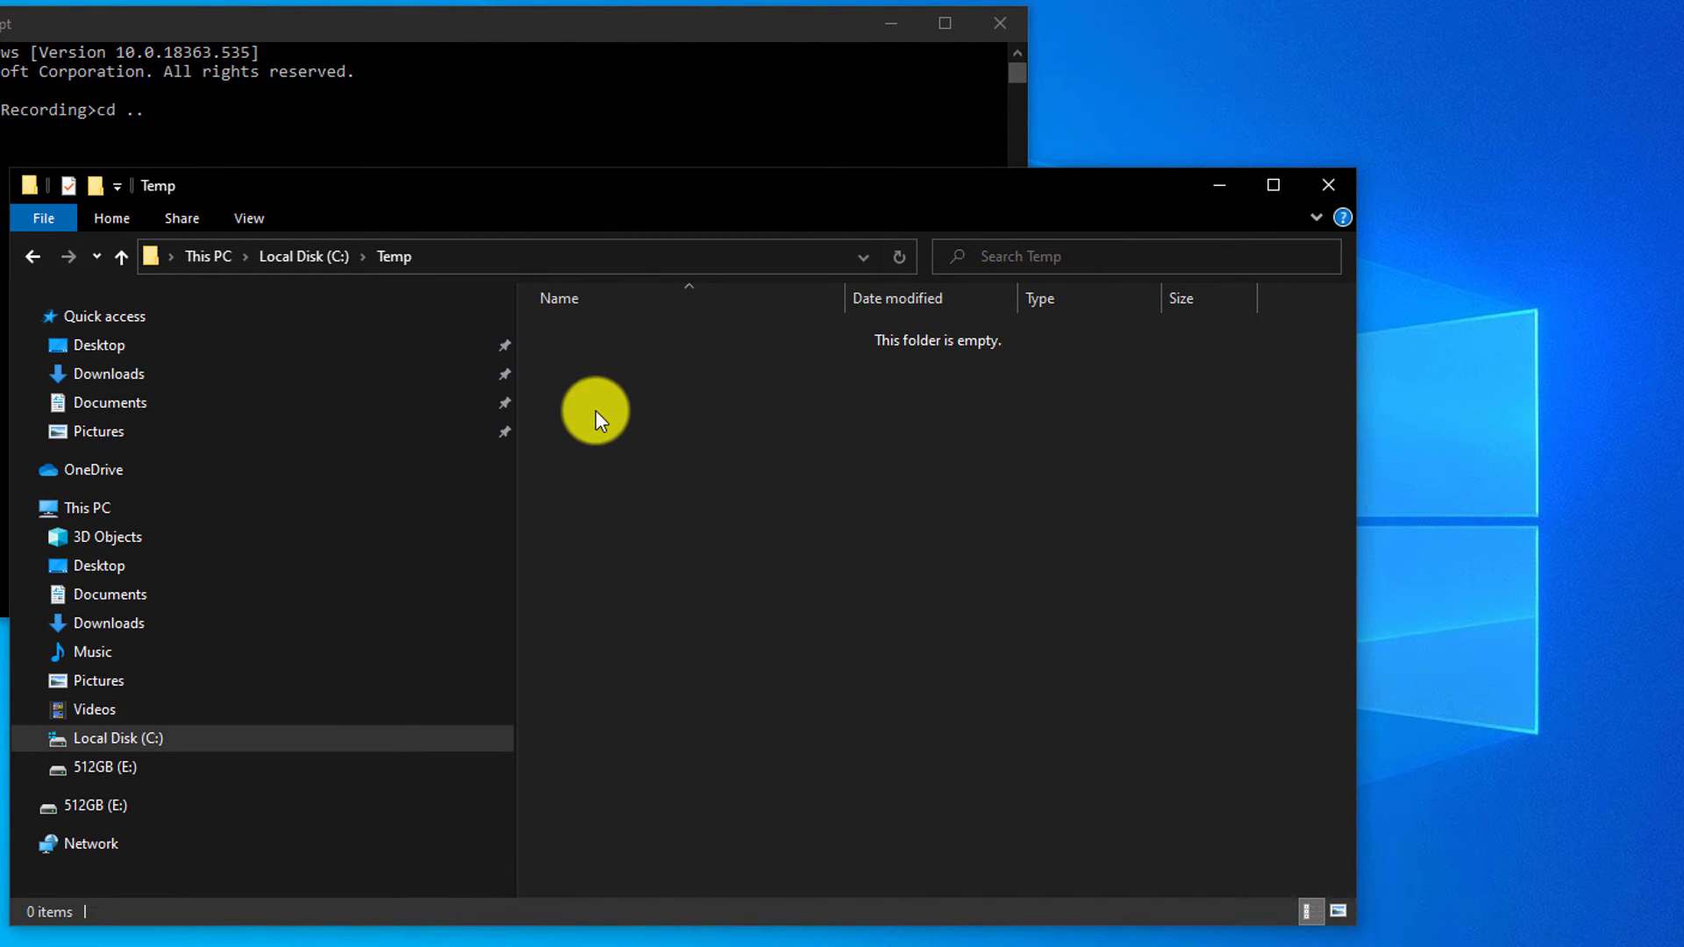
pyautogui.click(427, 261)
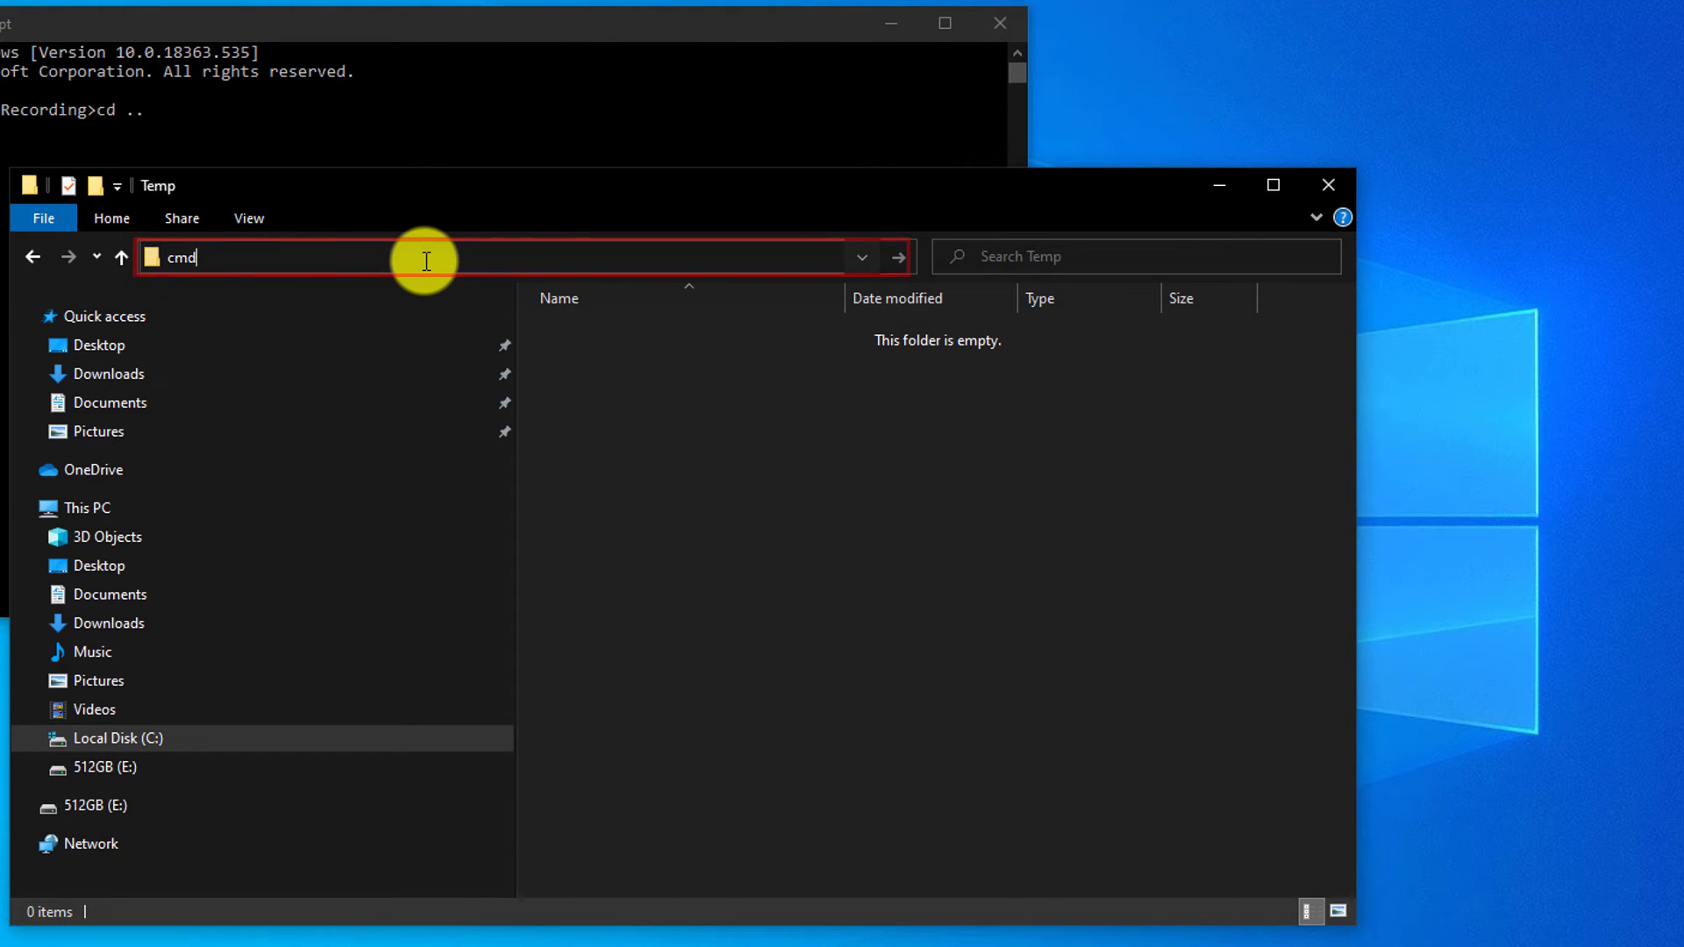
pyautogui.press('Return')
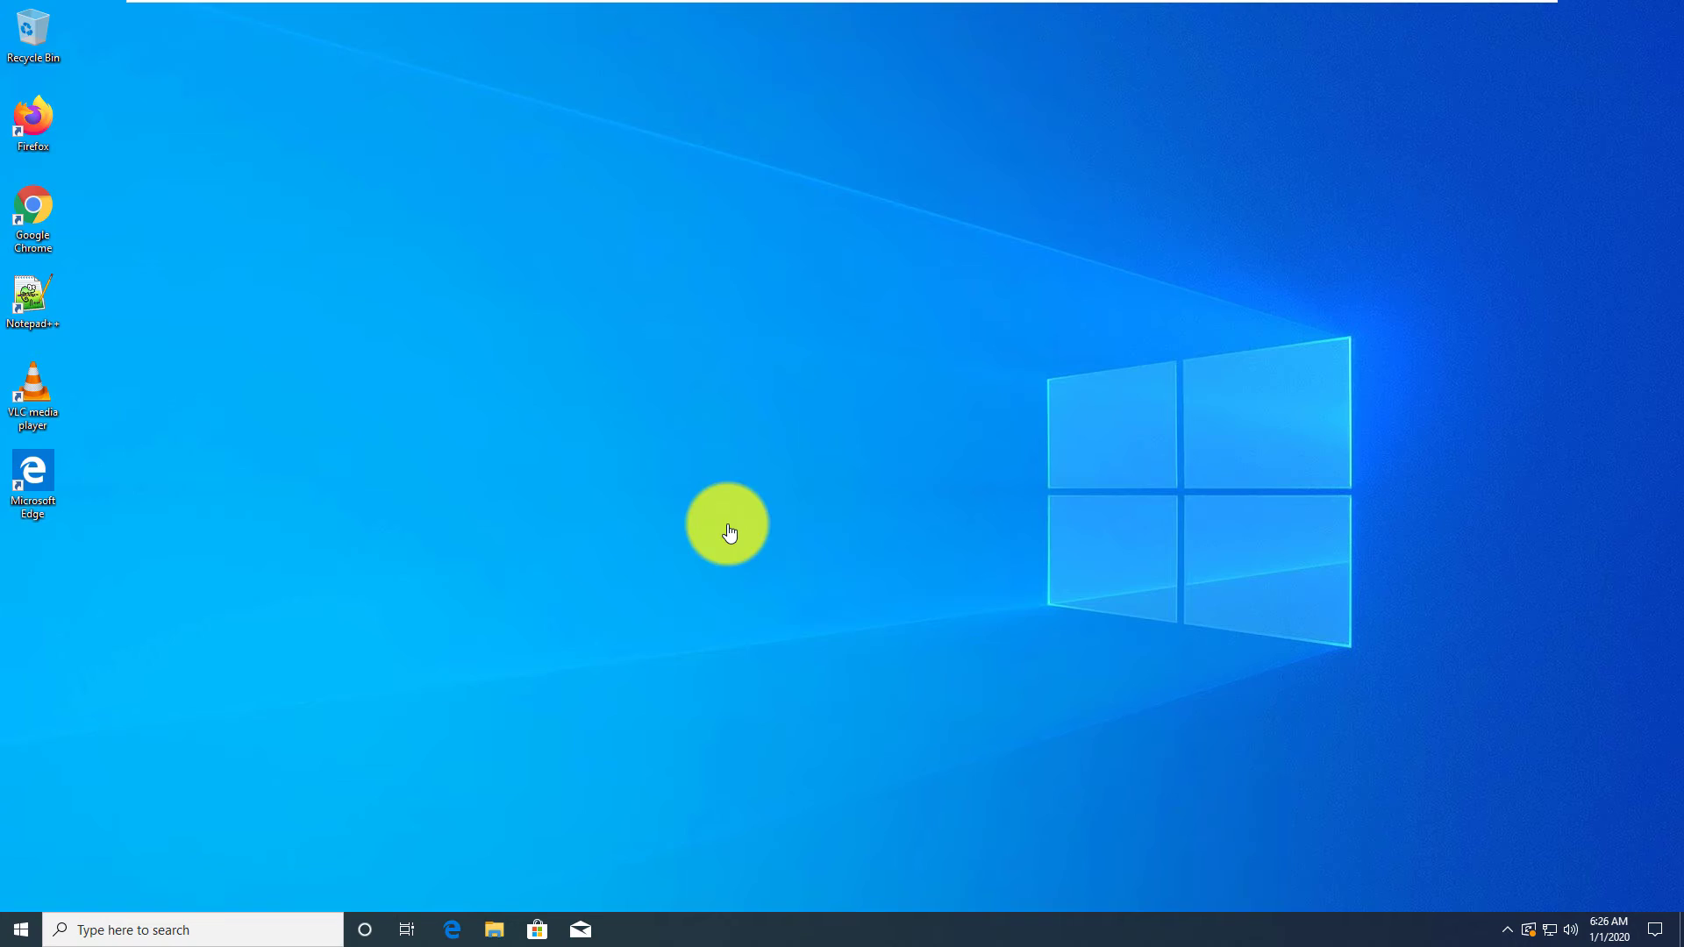
# - Open Computer Management by searching for "computer", show the Users folder of Local Users and Groups and fit the Name column's width
pyautogui.click(105, 928)
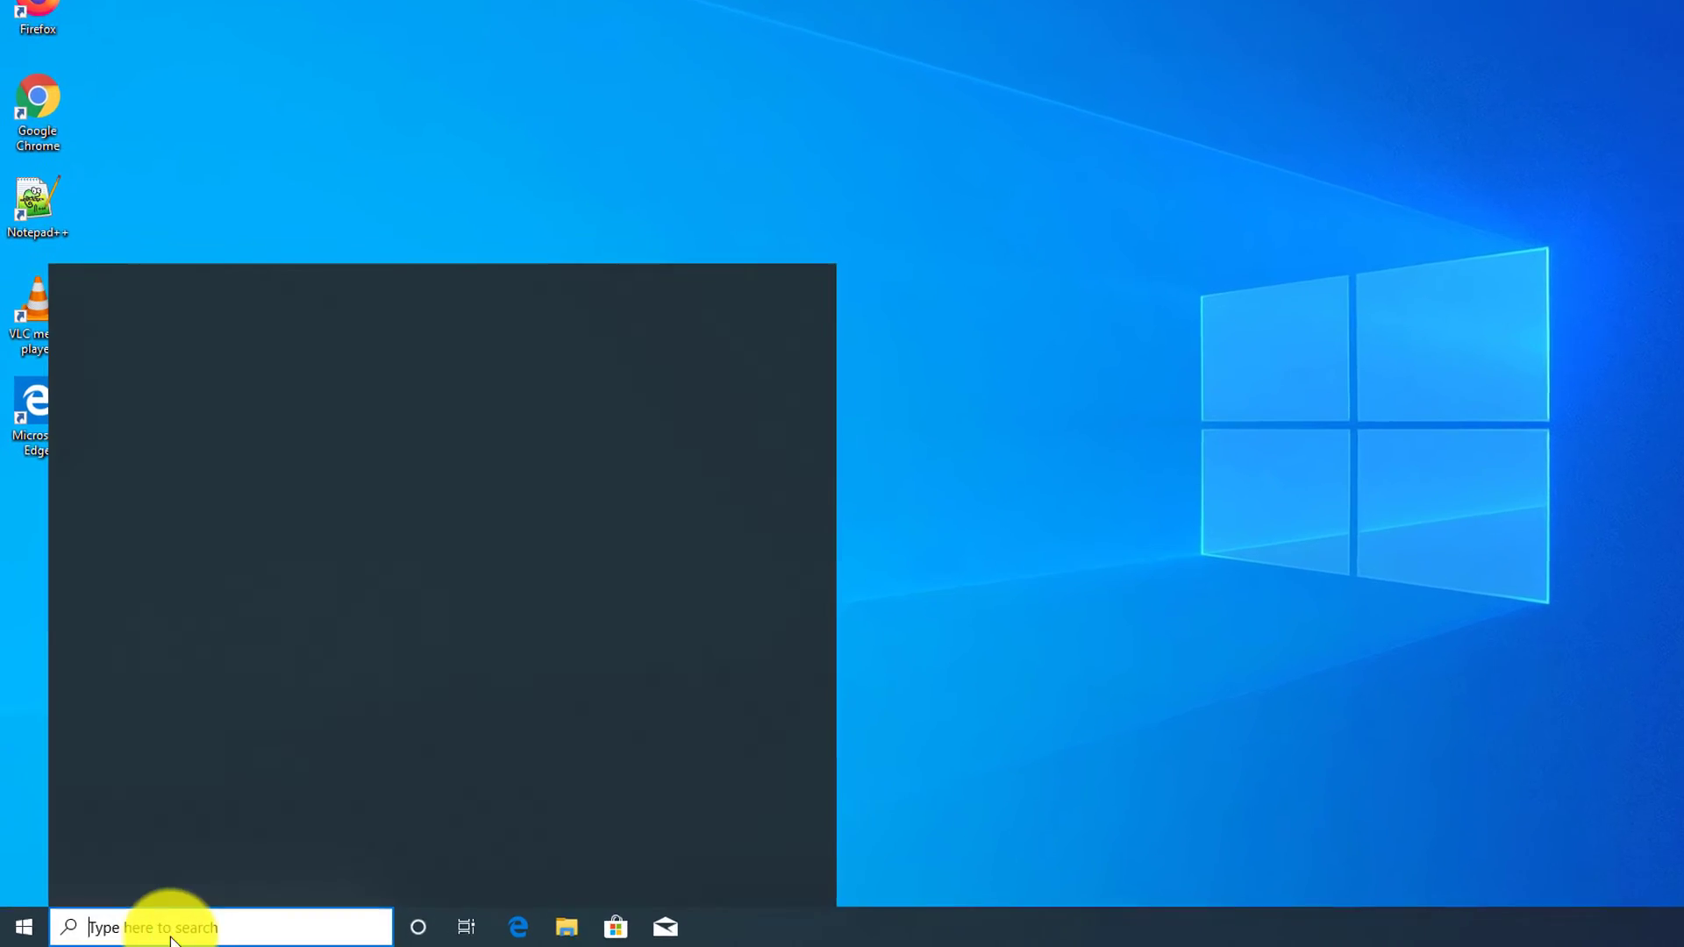
pyautogui.write('computer')
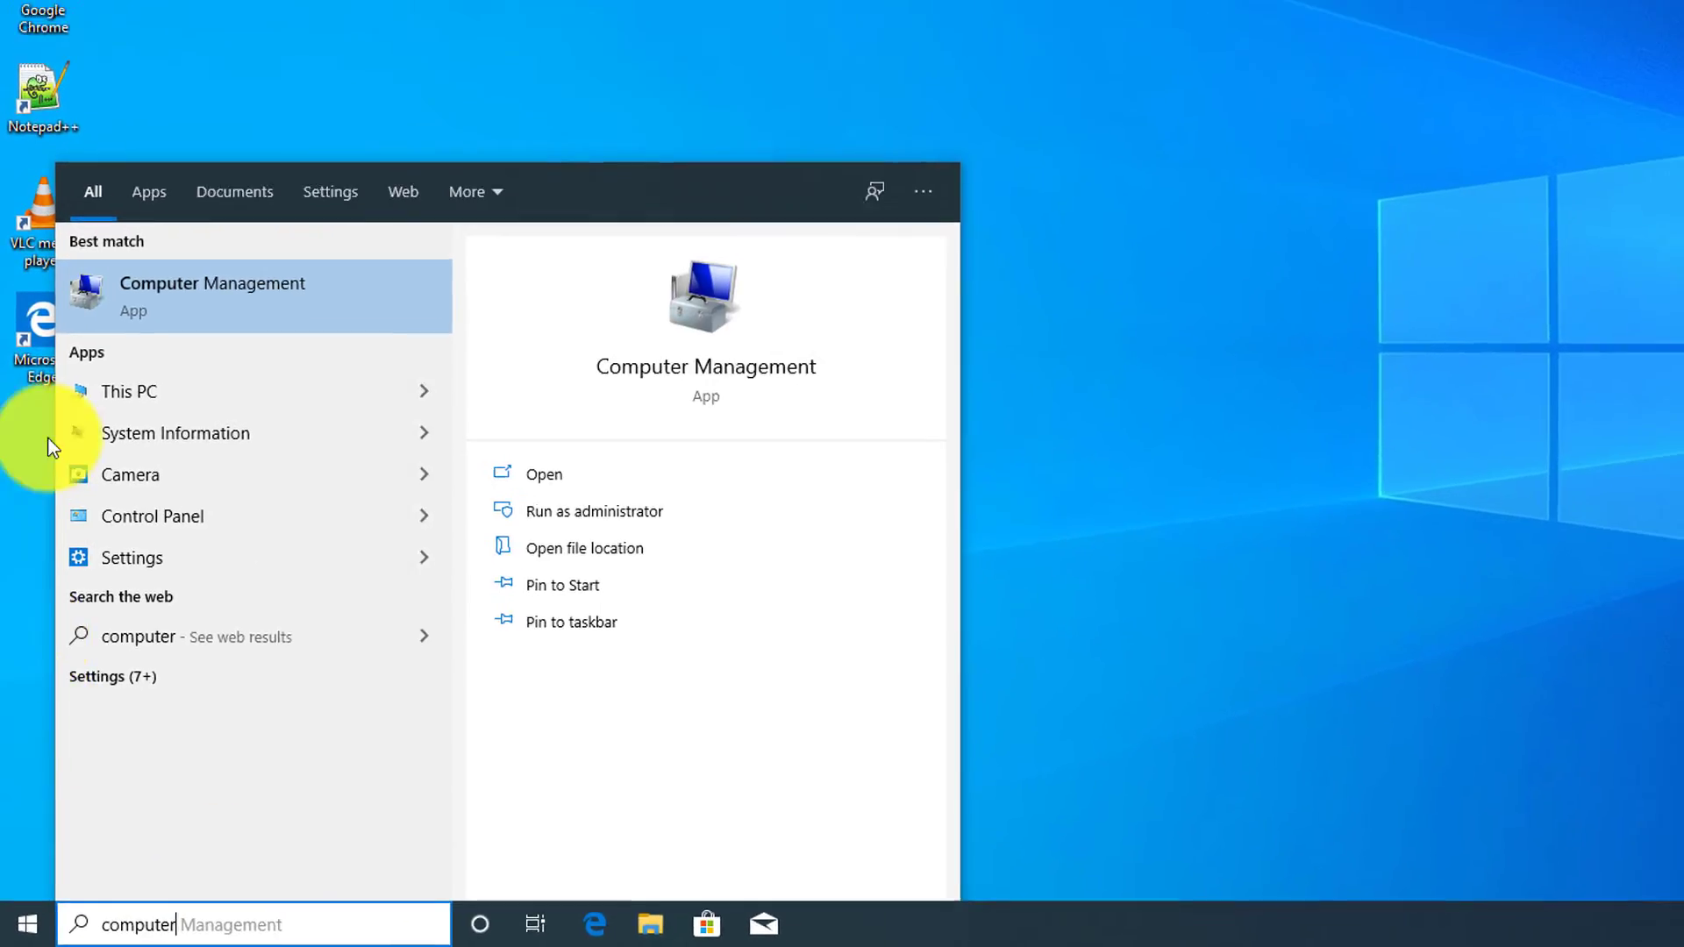
pyautogui.press('Return')
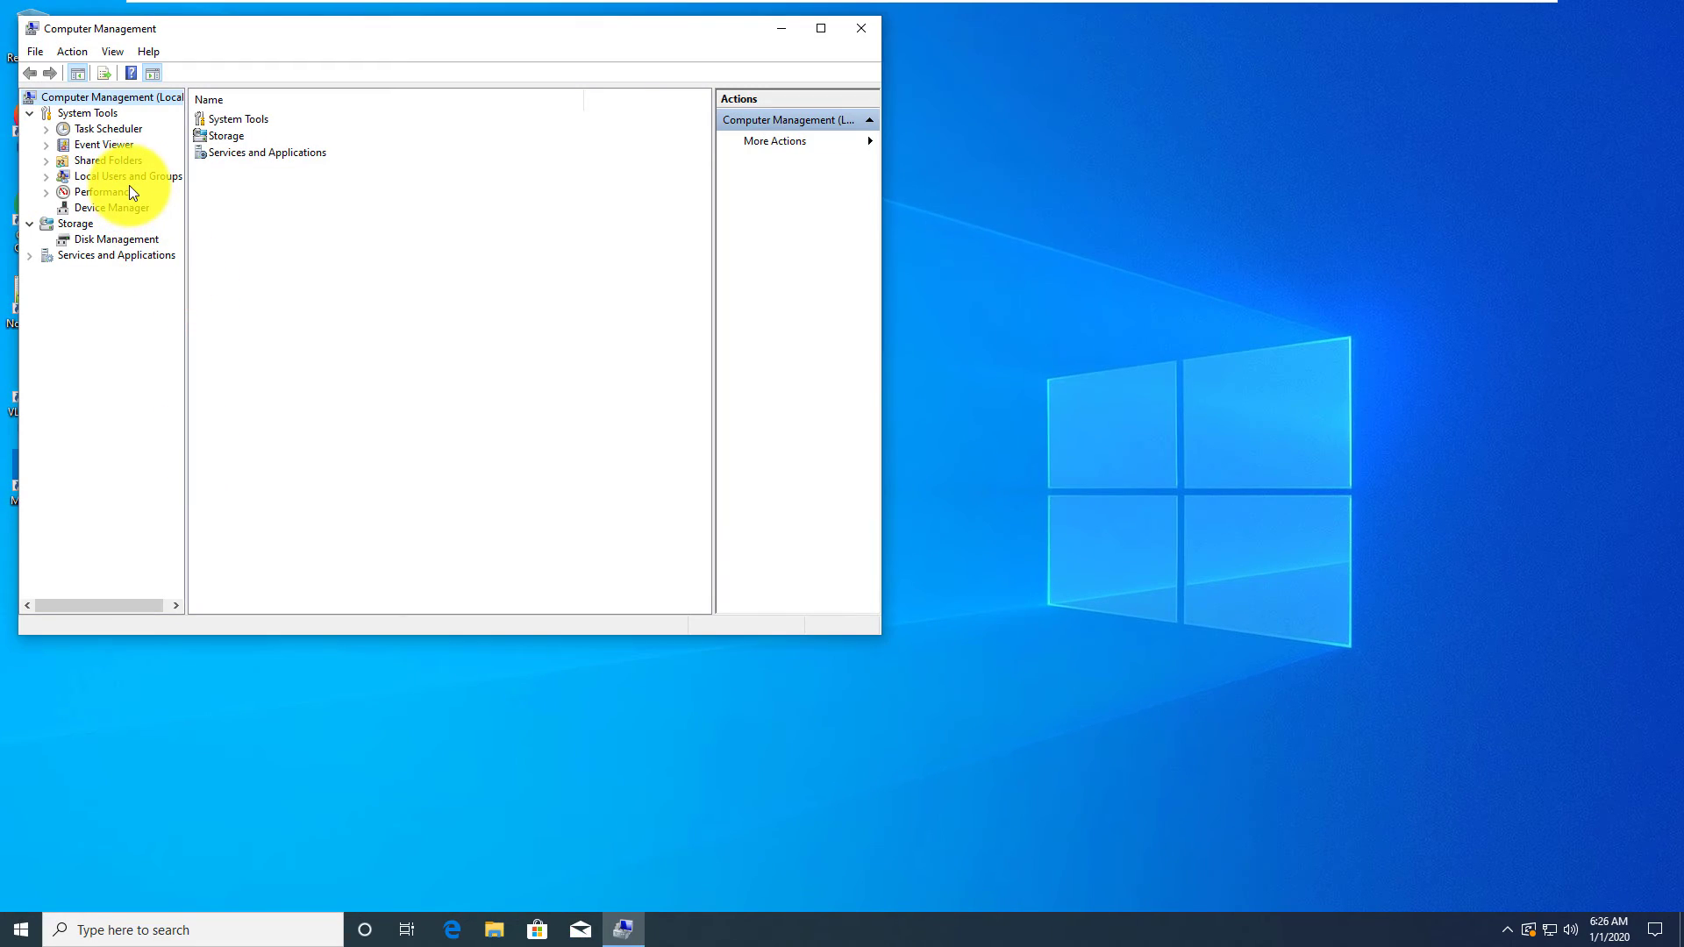
pyautogui.click(131, 177)
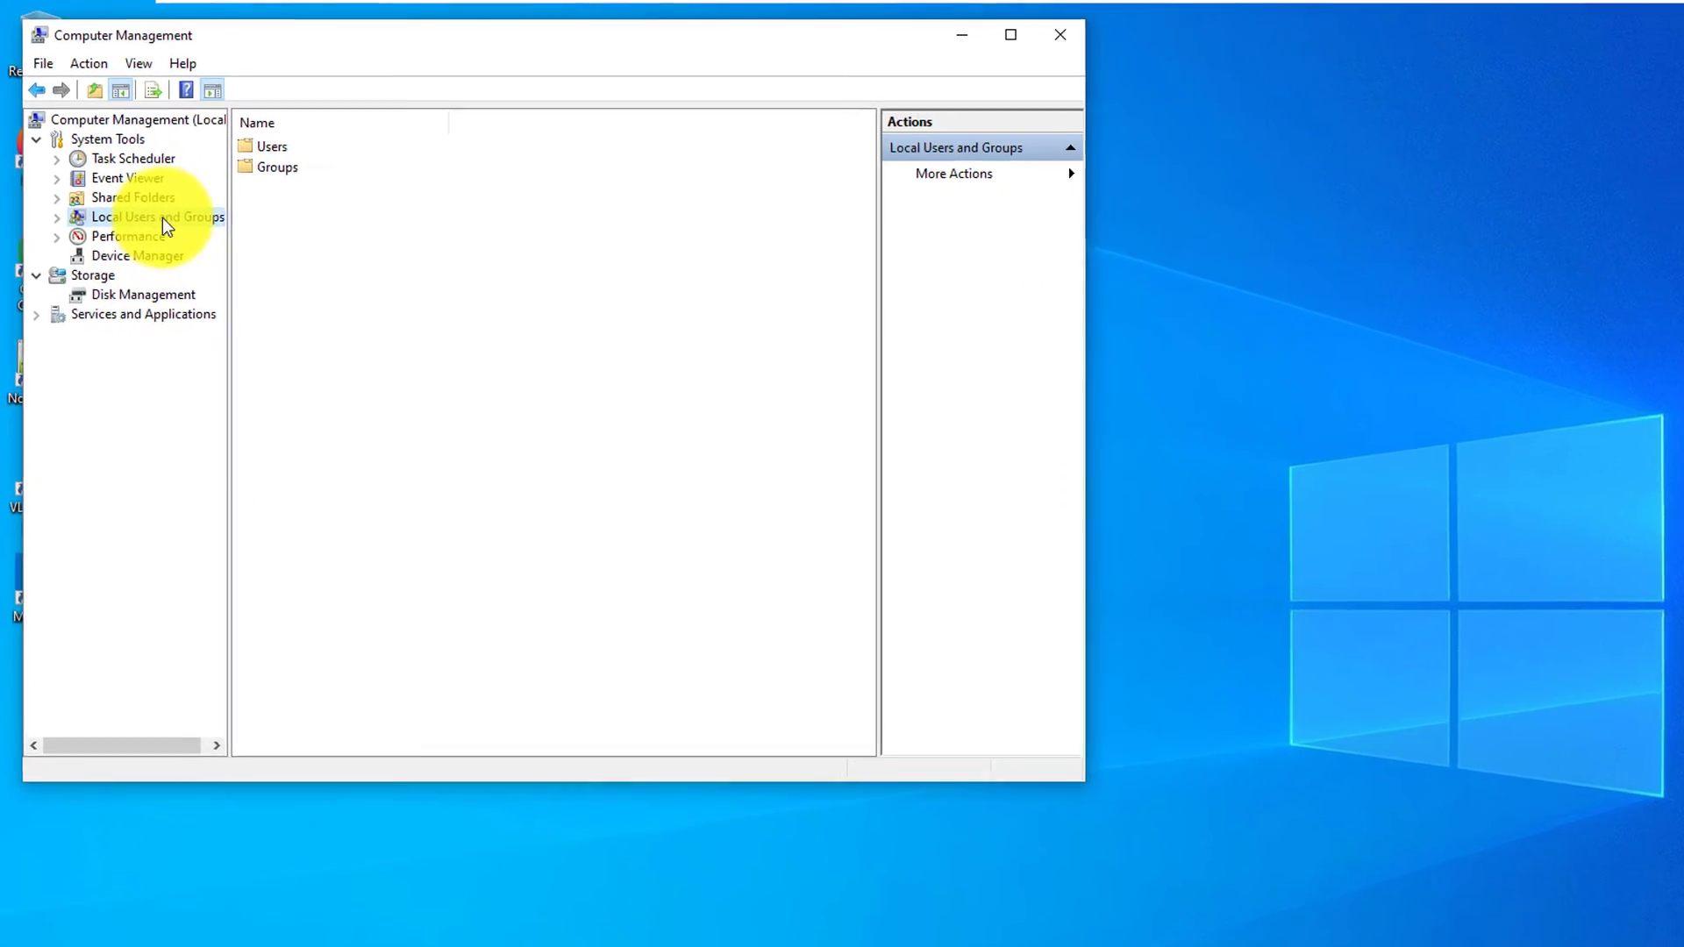
pyautogui.doubleClick(272, 147)
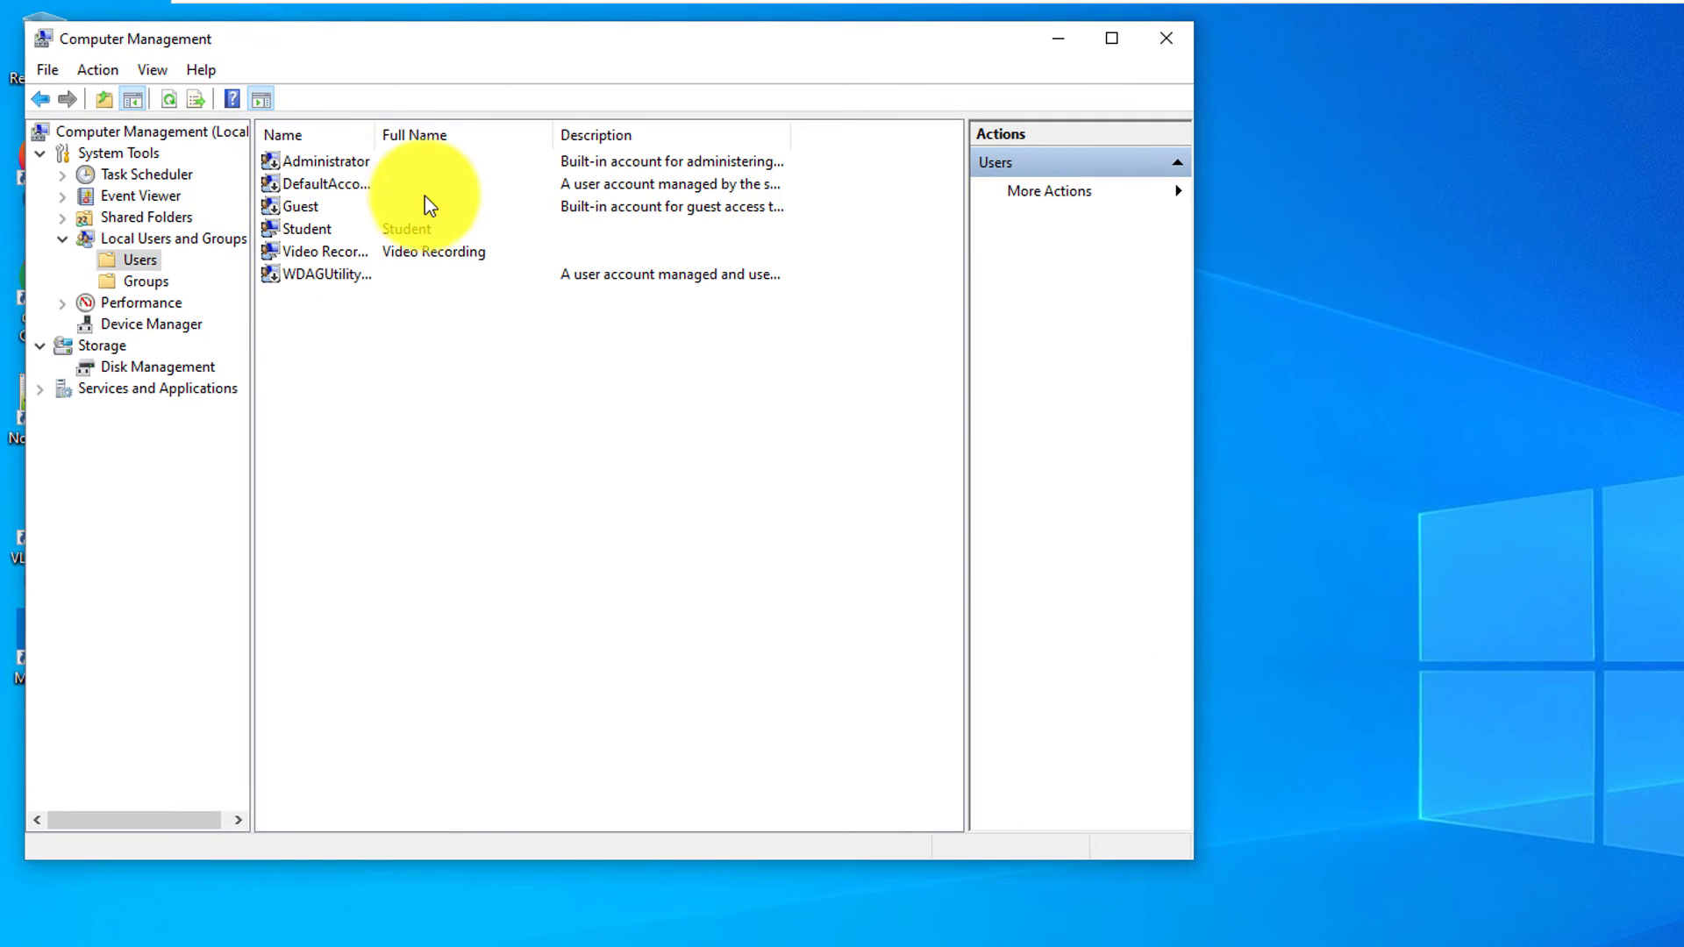
pyautogui.doubleClick(379, 137)
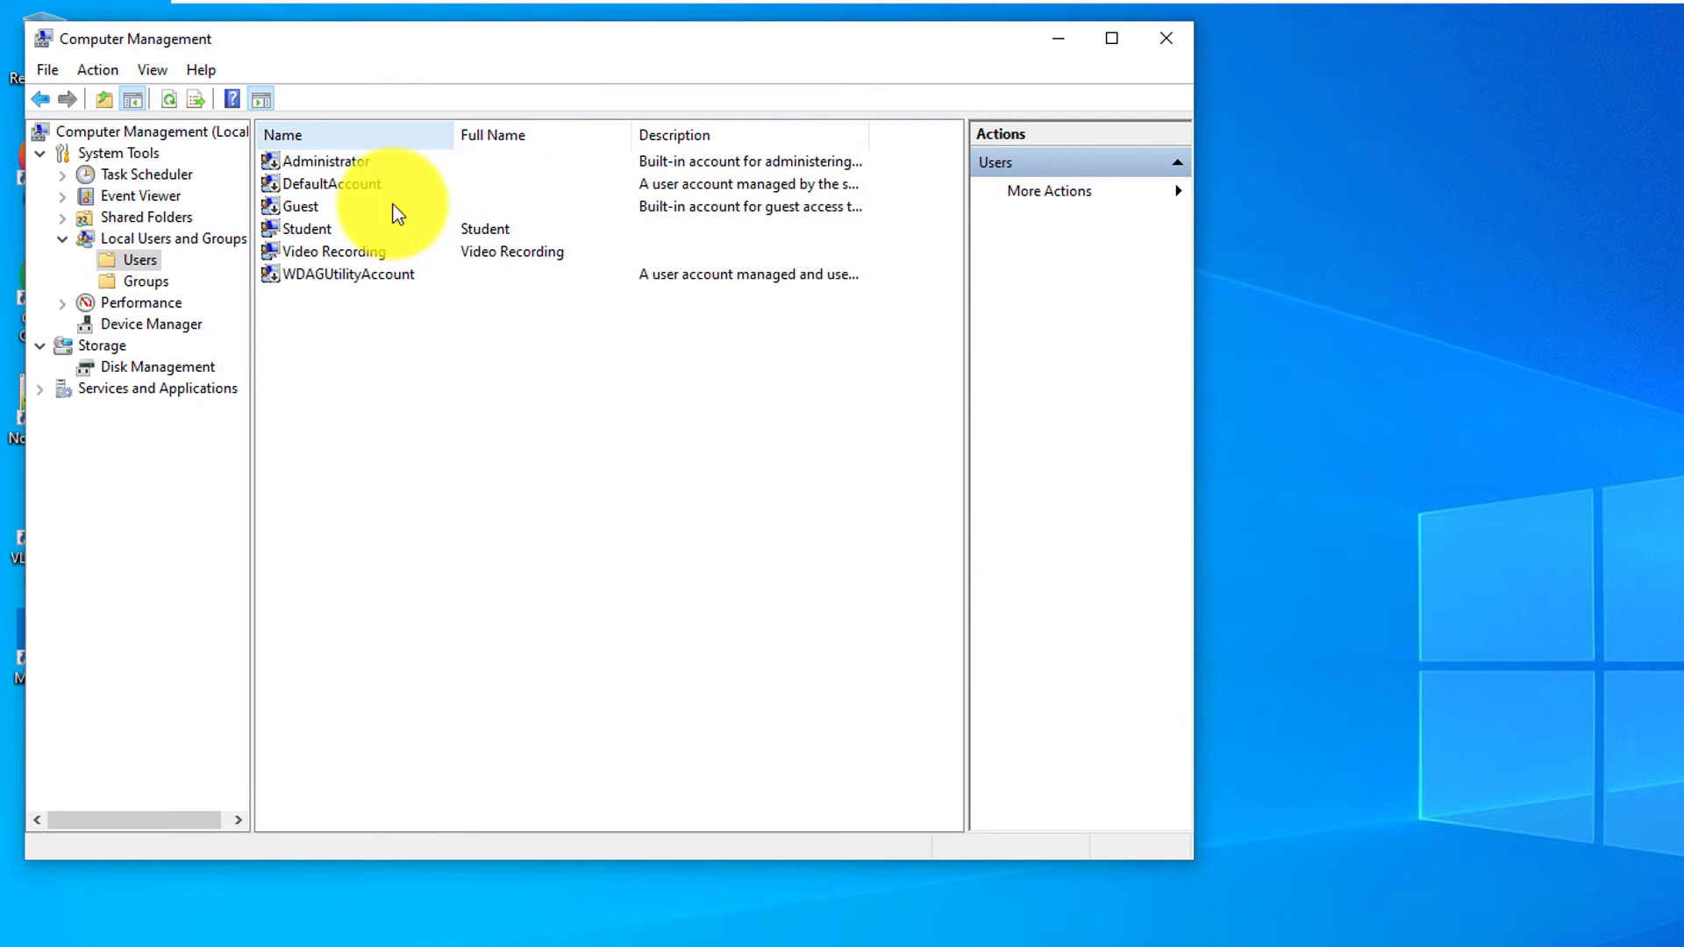
# - Start a new local user with the user name "Backup Admin 98"
pyautogui.rightClick(327, 324)
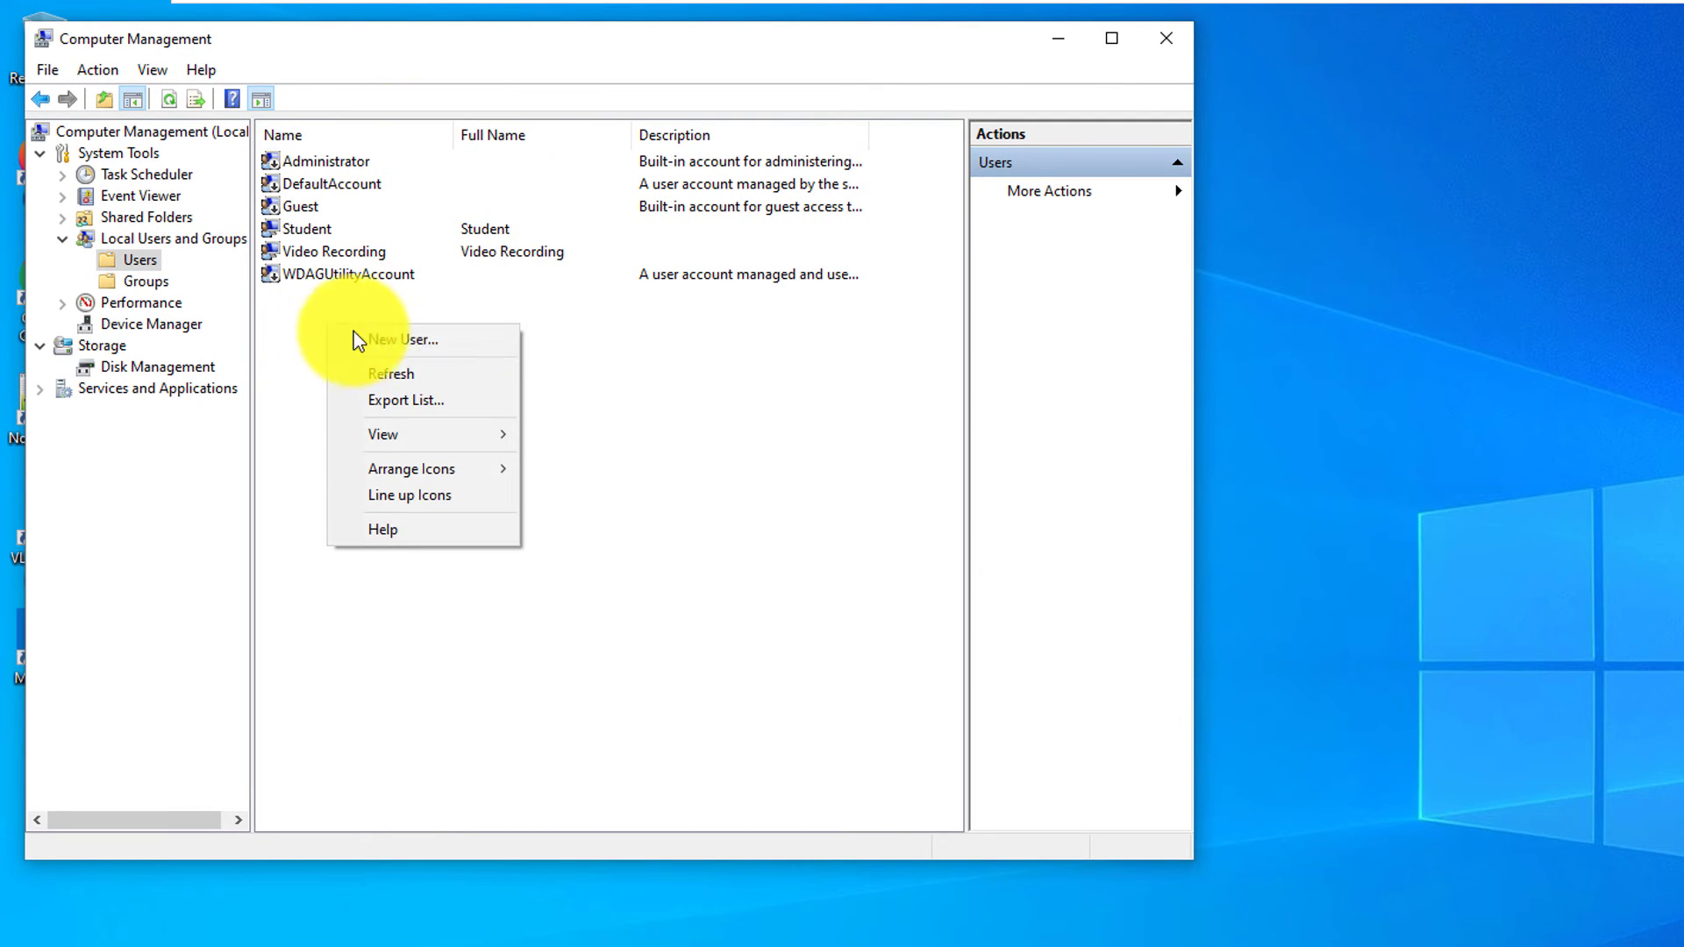
pyautogui.click(412, 348)
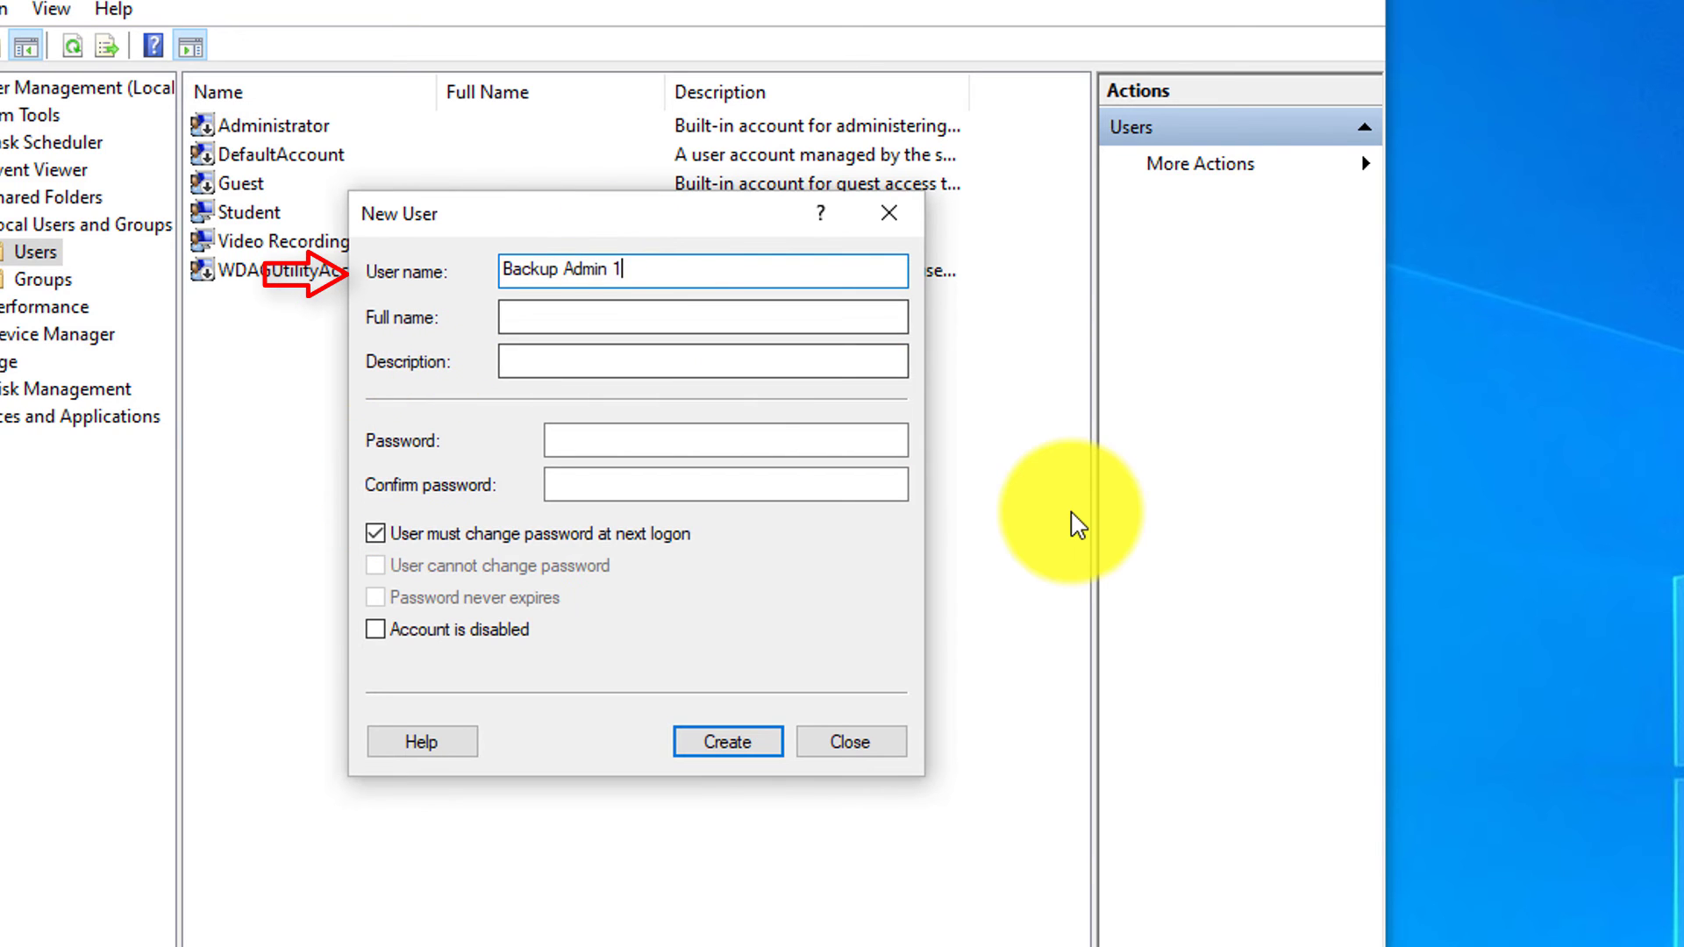
pyautogui.press('BackSpace')
pyautogui.write('98')
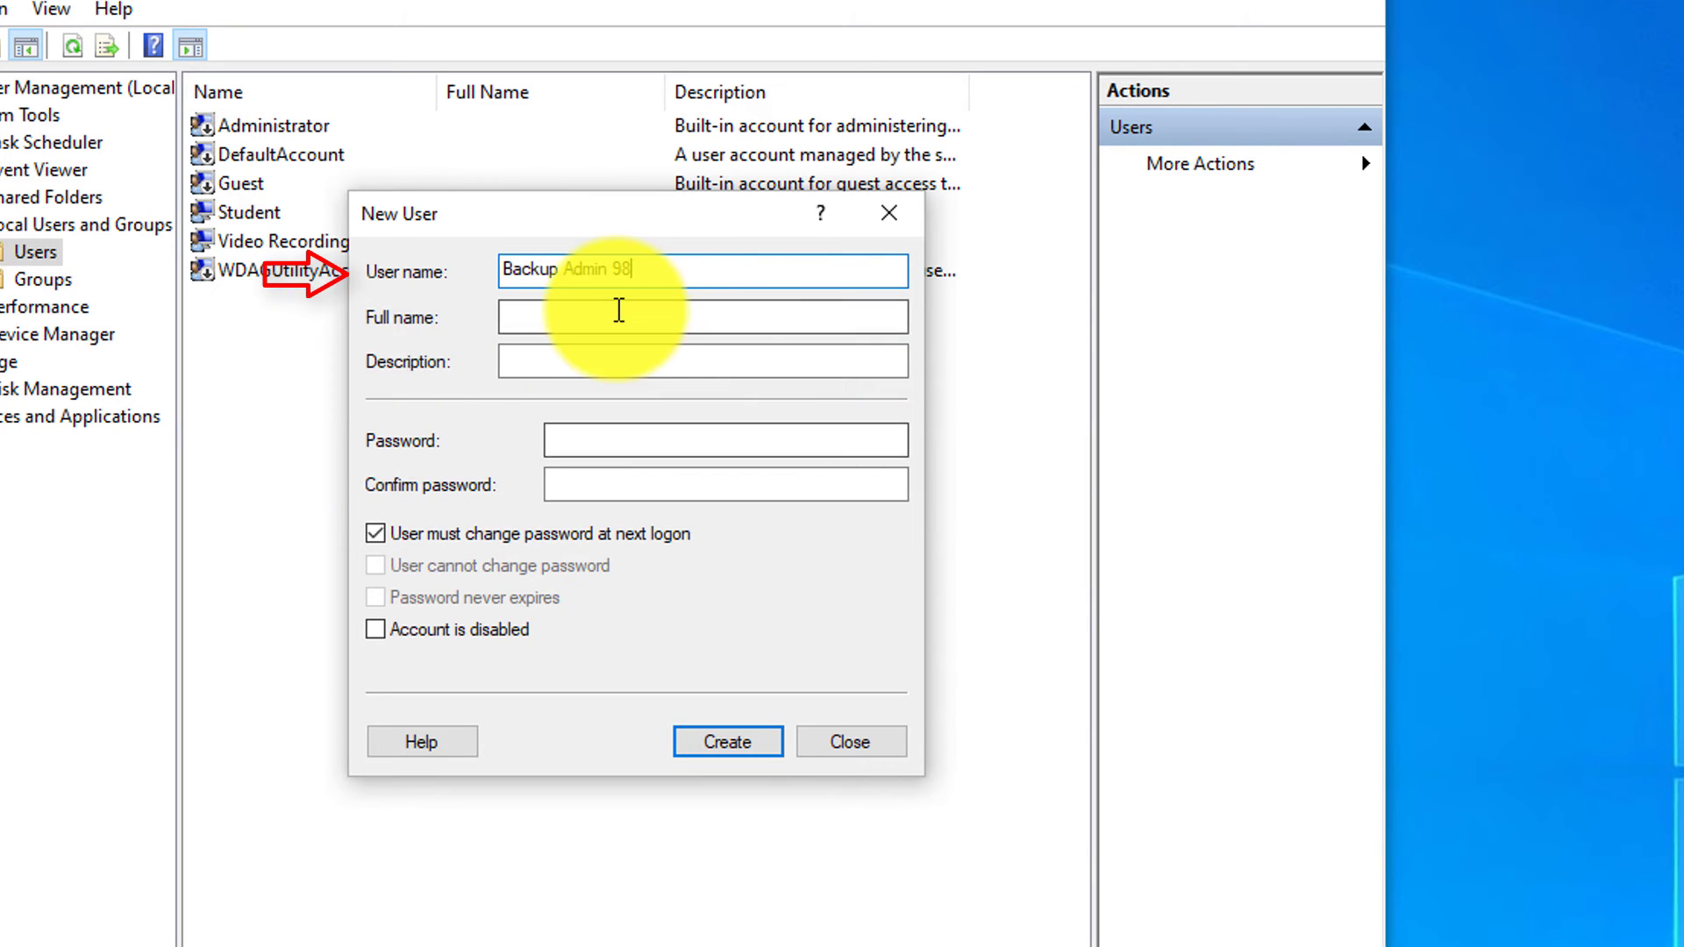
# - Turn off the forced password change at next logon, set the password to never expire, enter and confirm the account password, and create the user
pyautogui.click(380, 533)
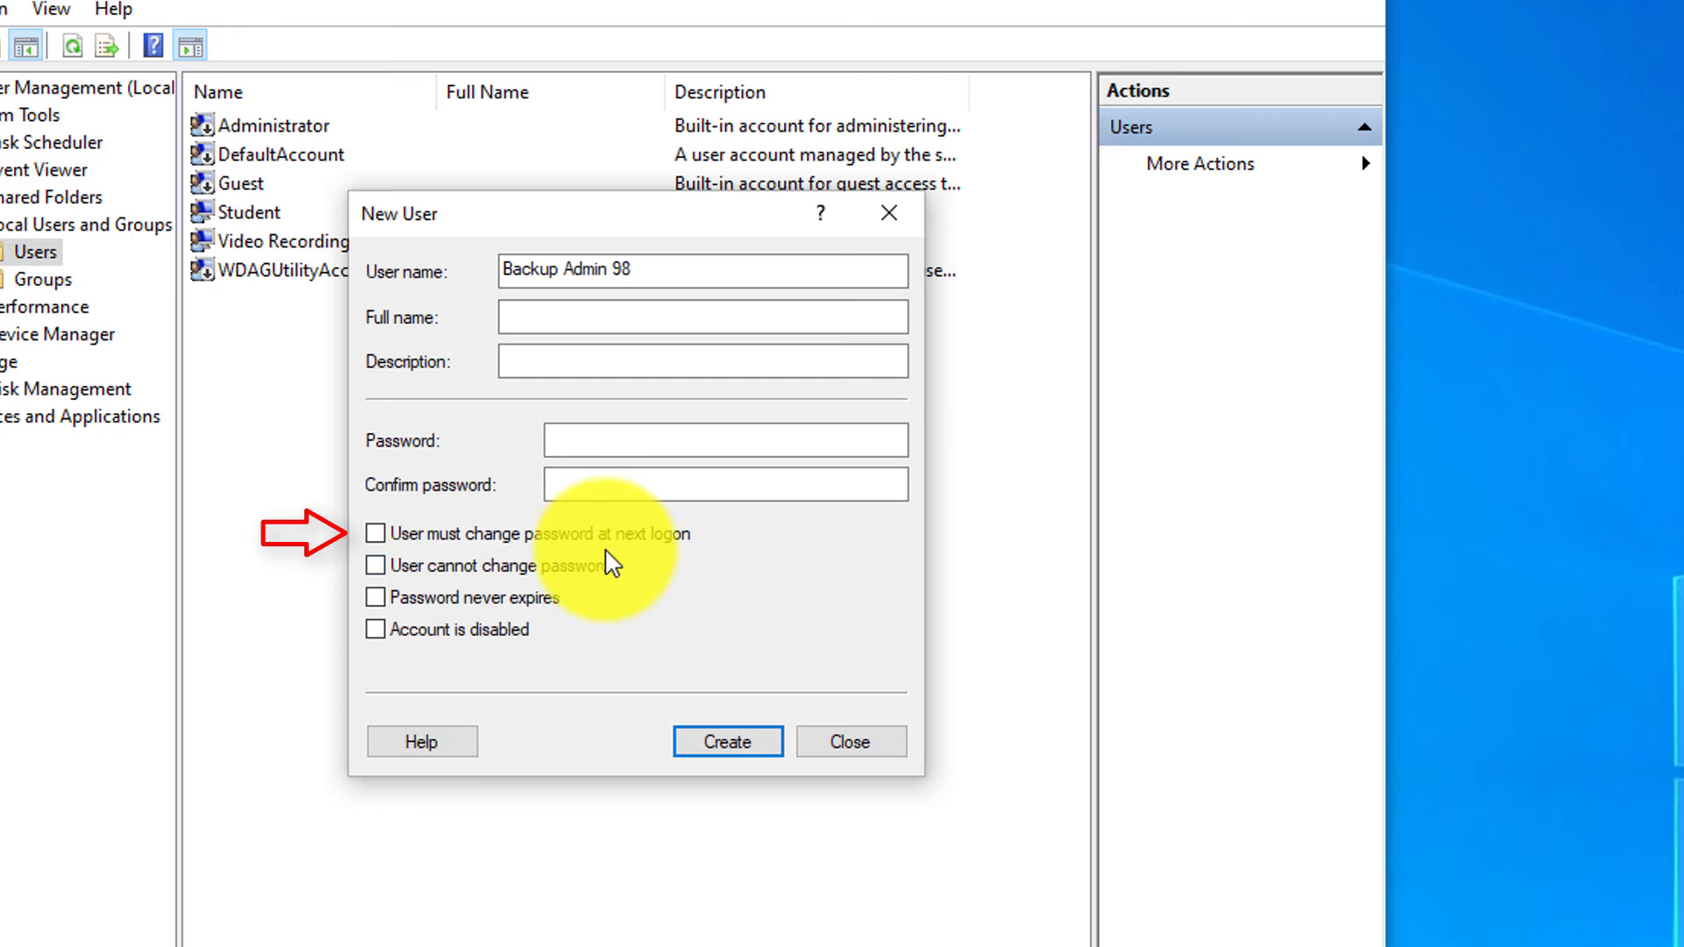
pyautogui.click(376, 597)
pyautogui.click(561, 445)
pyautogui.write('****')
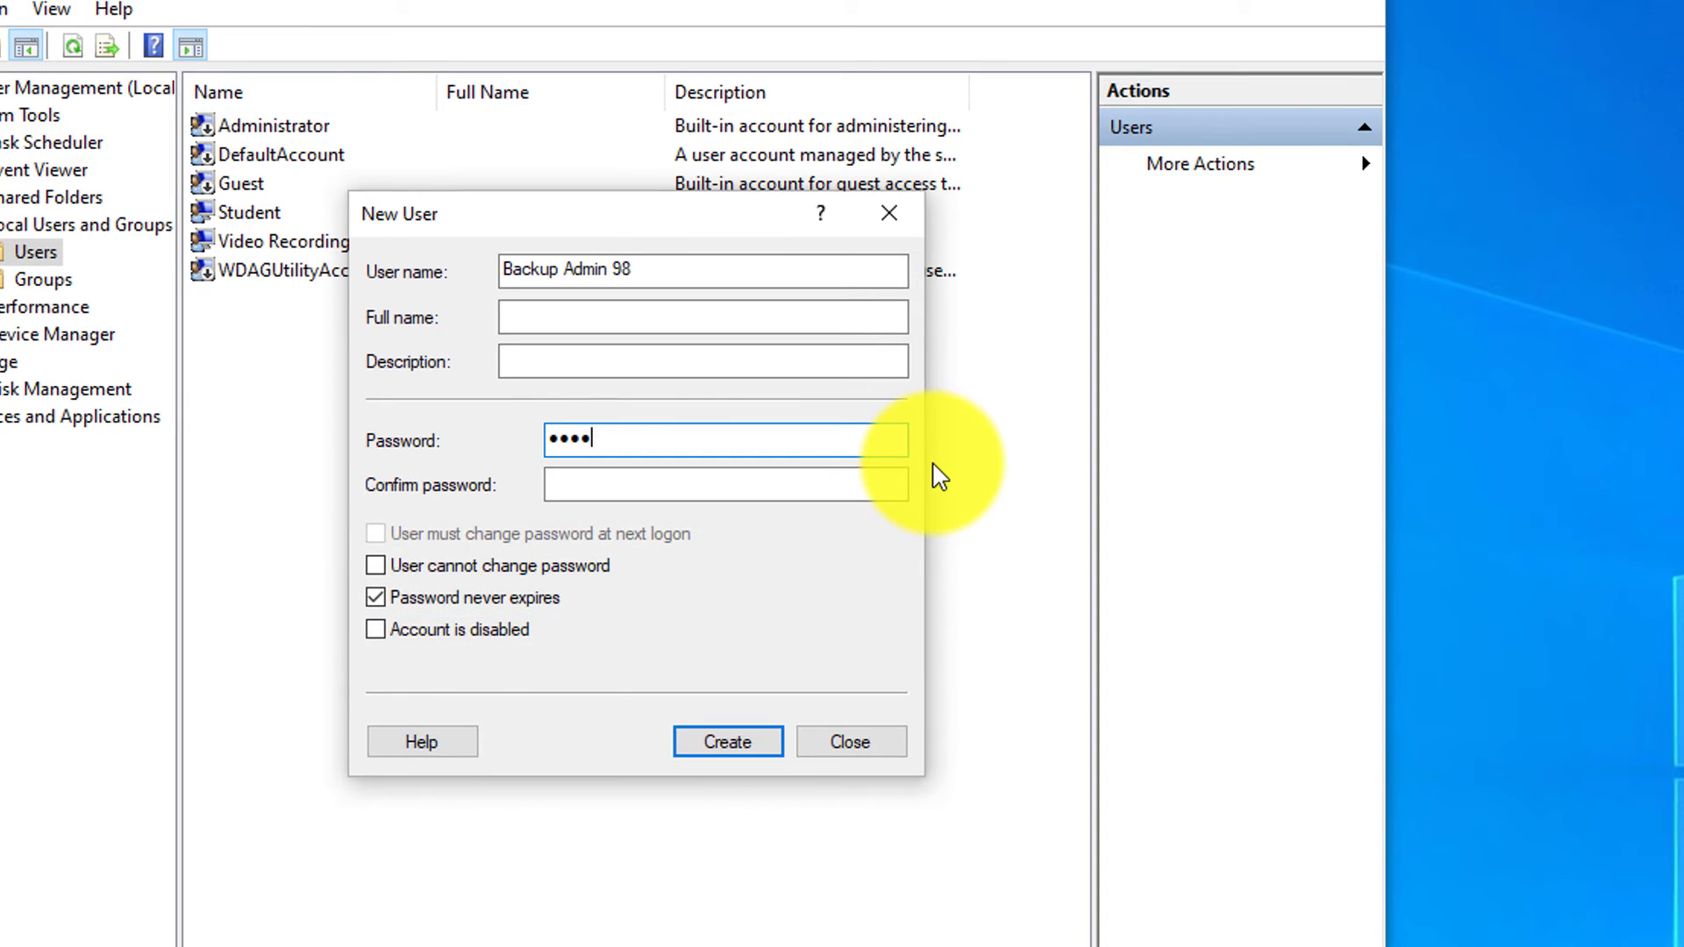
pyautogui.click(739, 742)
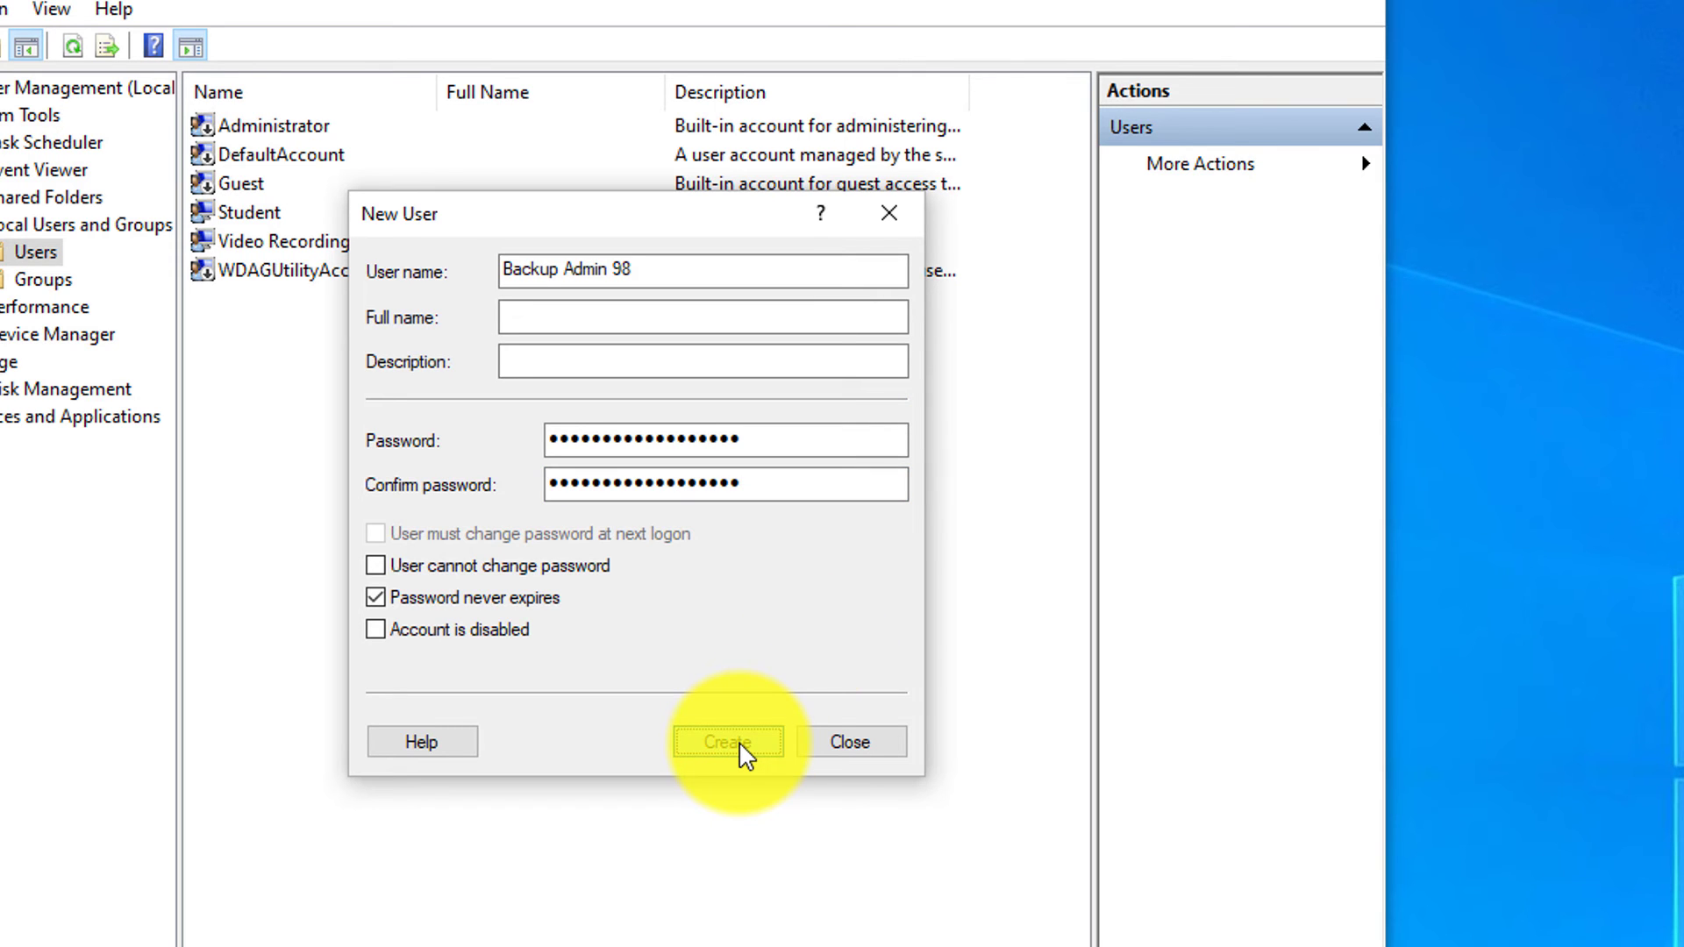
pyautogui.click(827, 747)
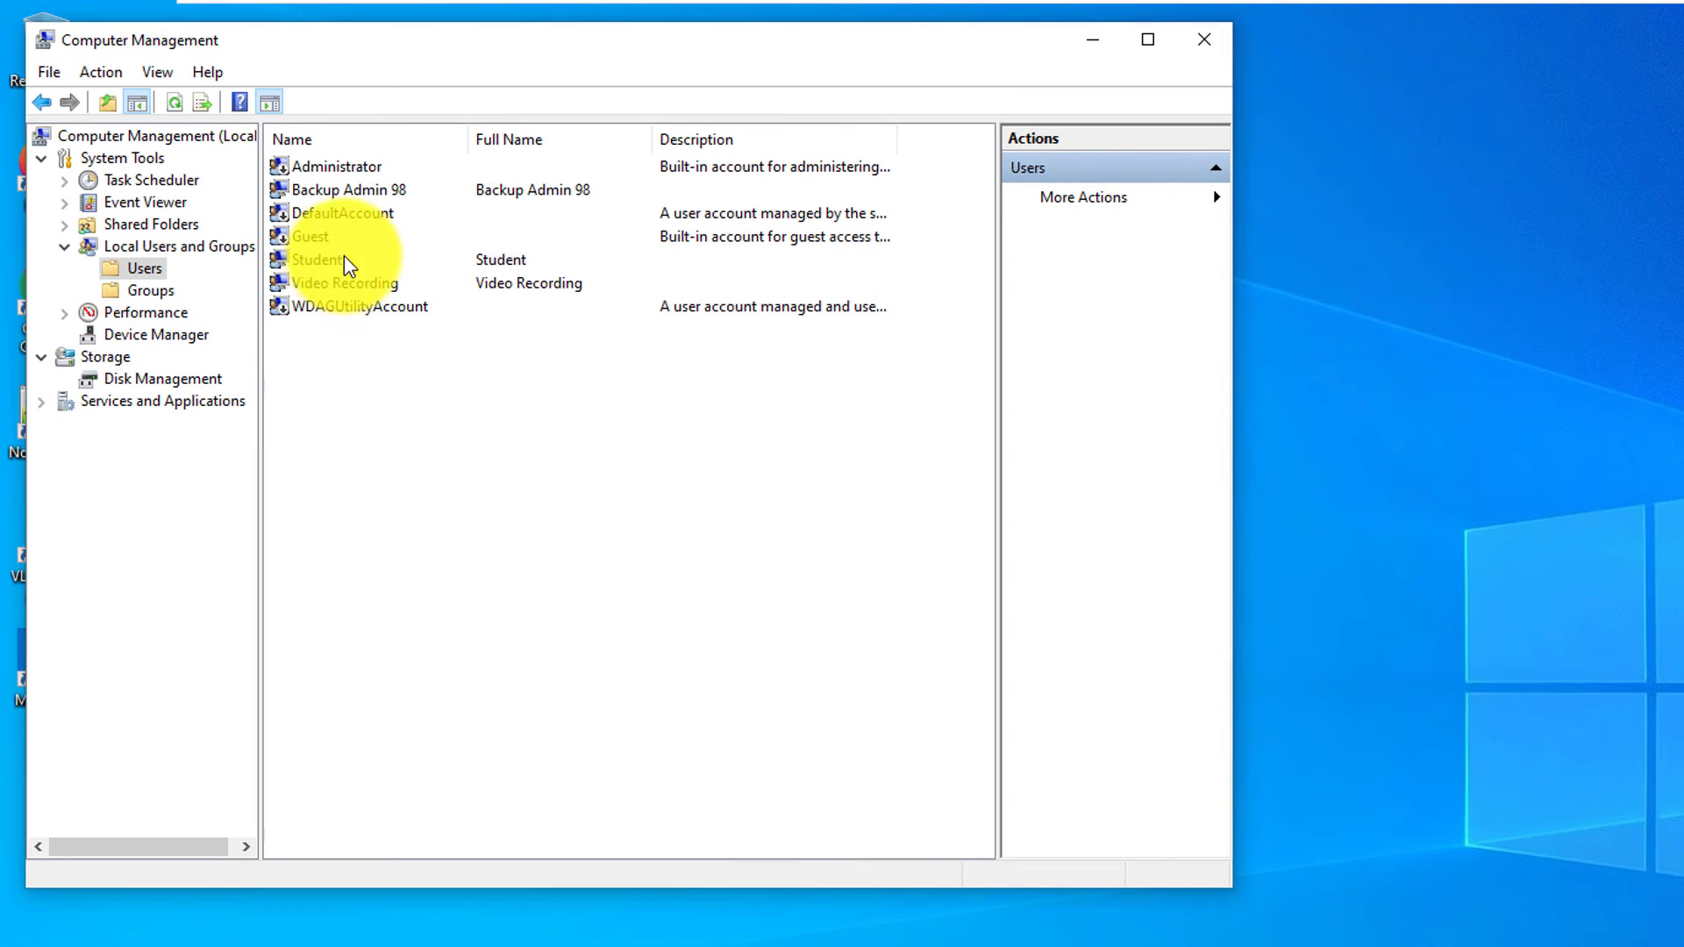
# - Open the properties of the Backup Admin 98 account and examine its Administrators and Users group memberships
pyautogui.click(396, 195)
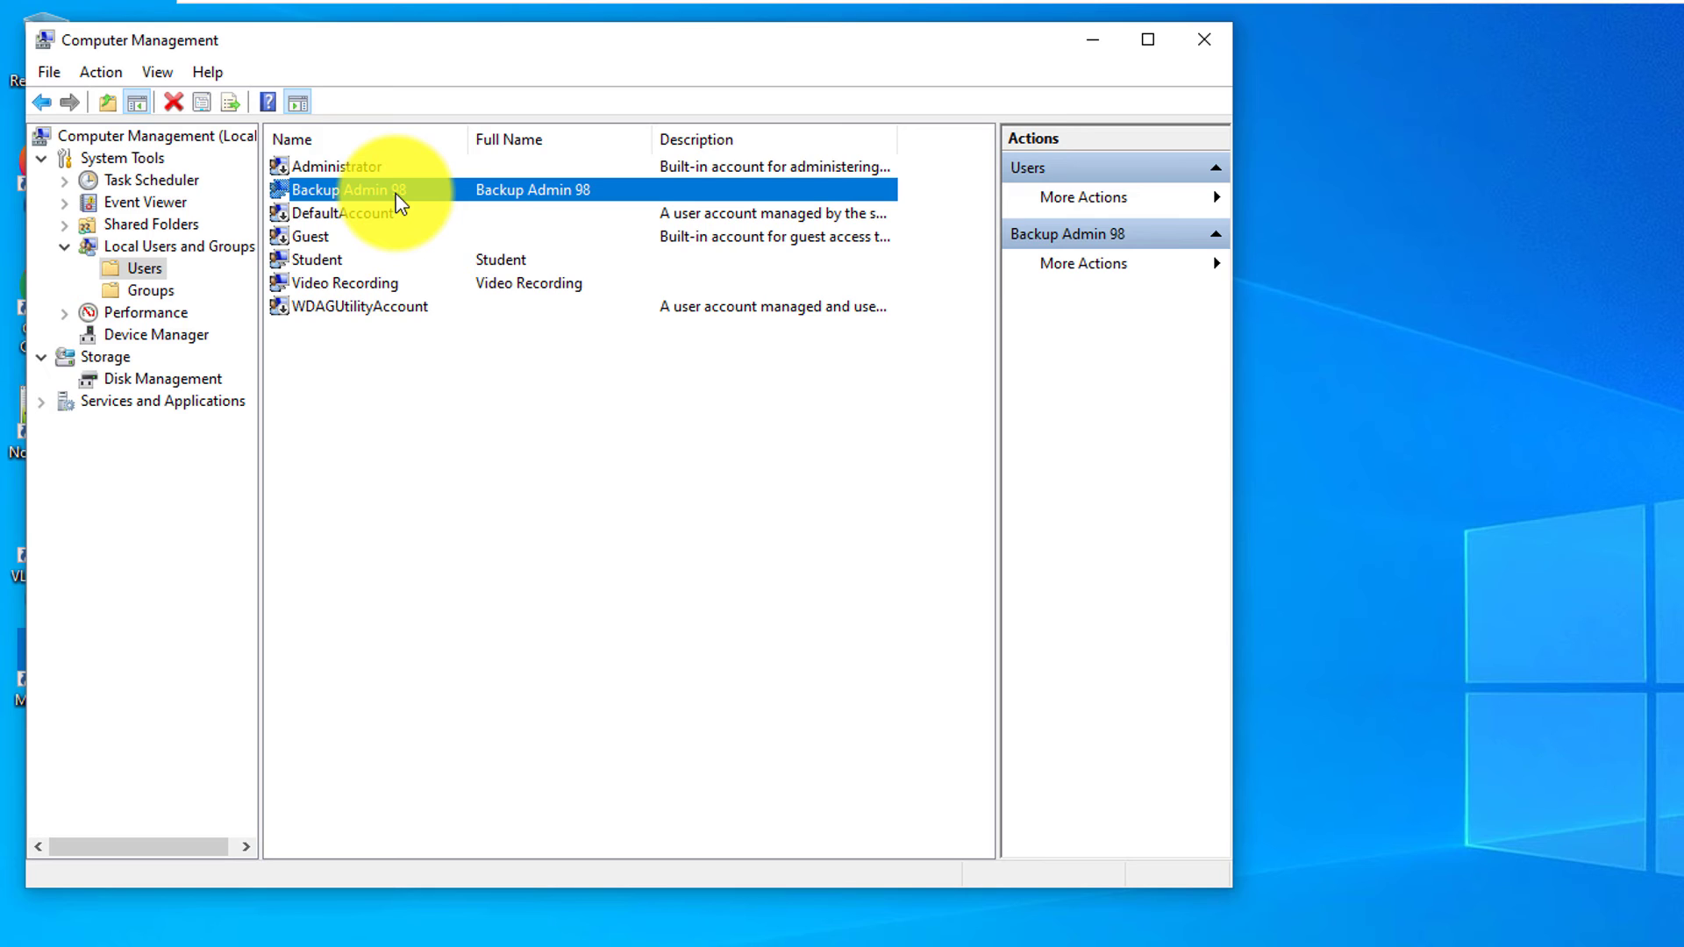
pyautogui.rightClick(397, 197)
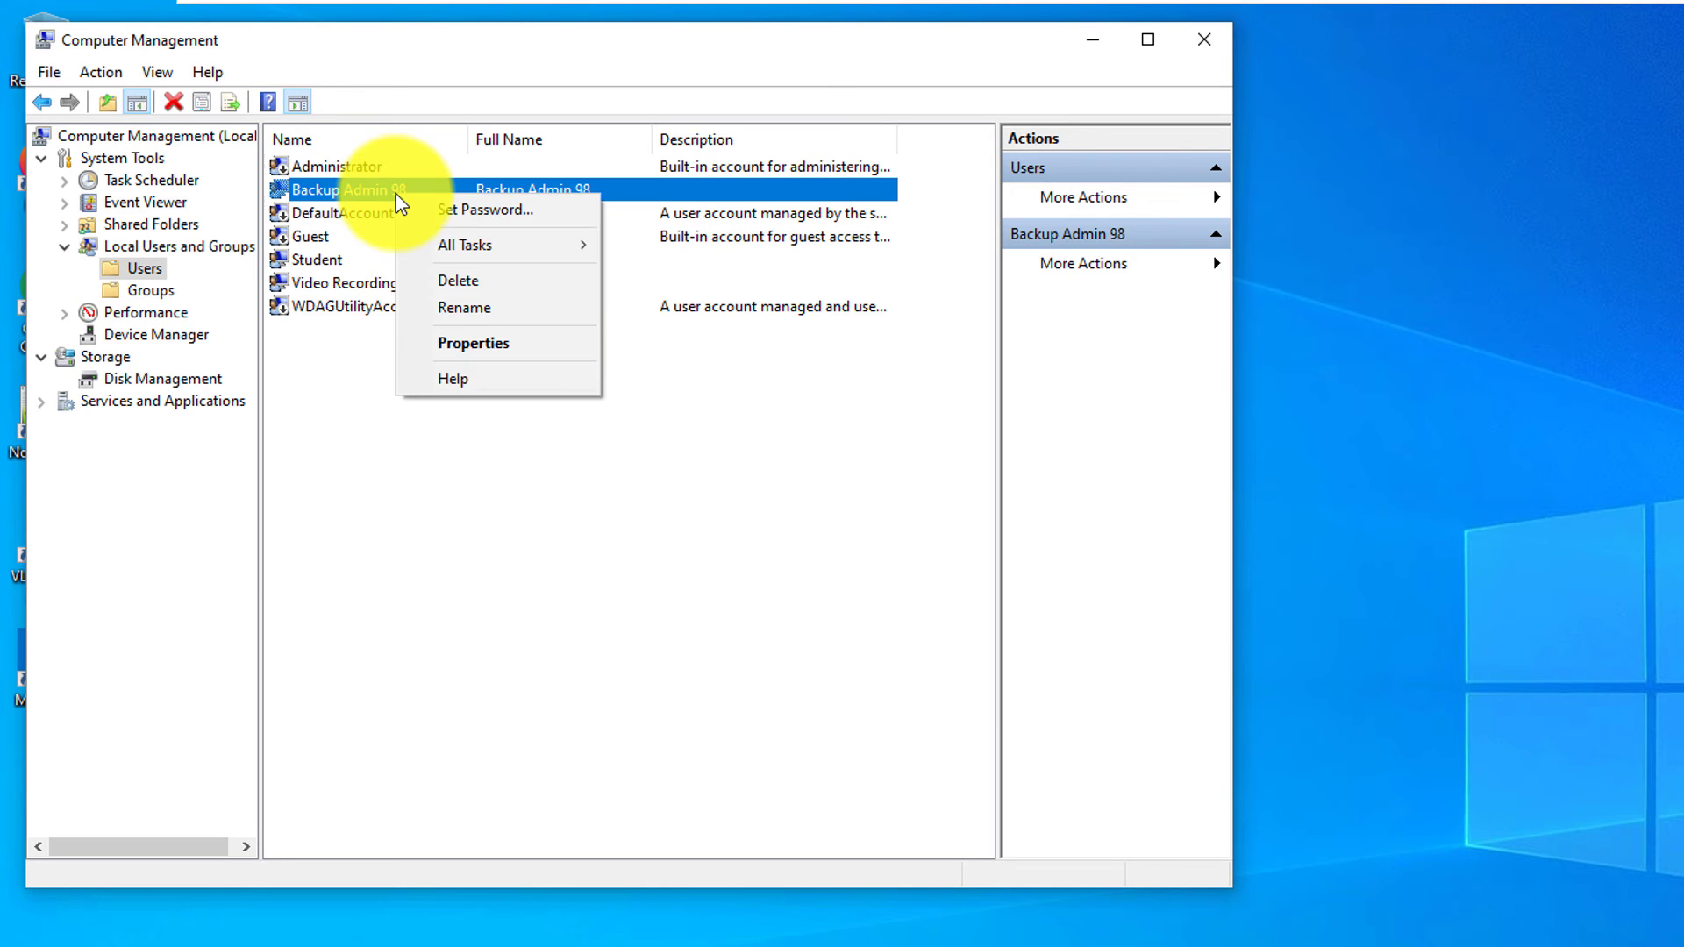
pyautogui.click(466, 342)
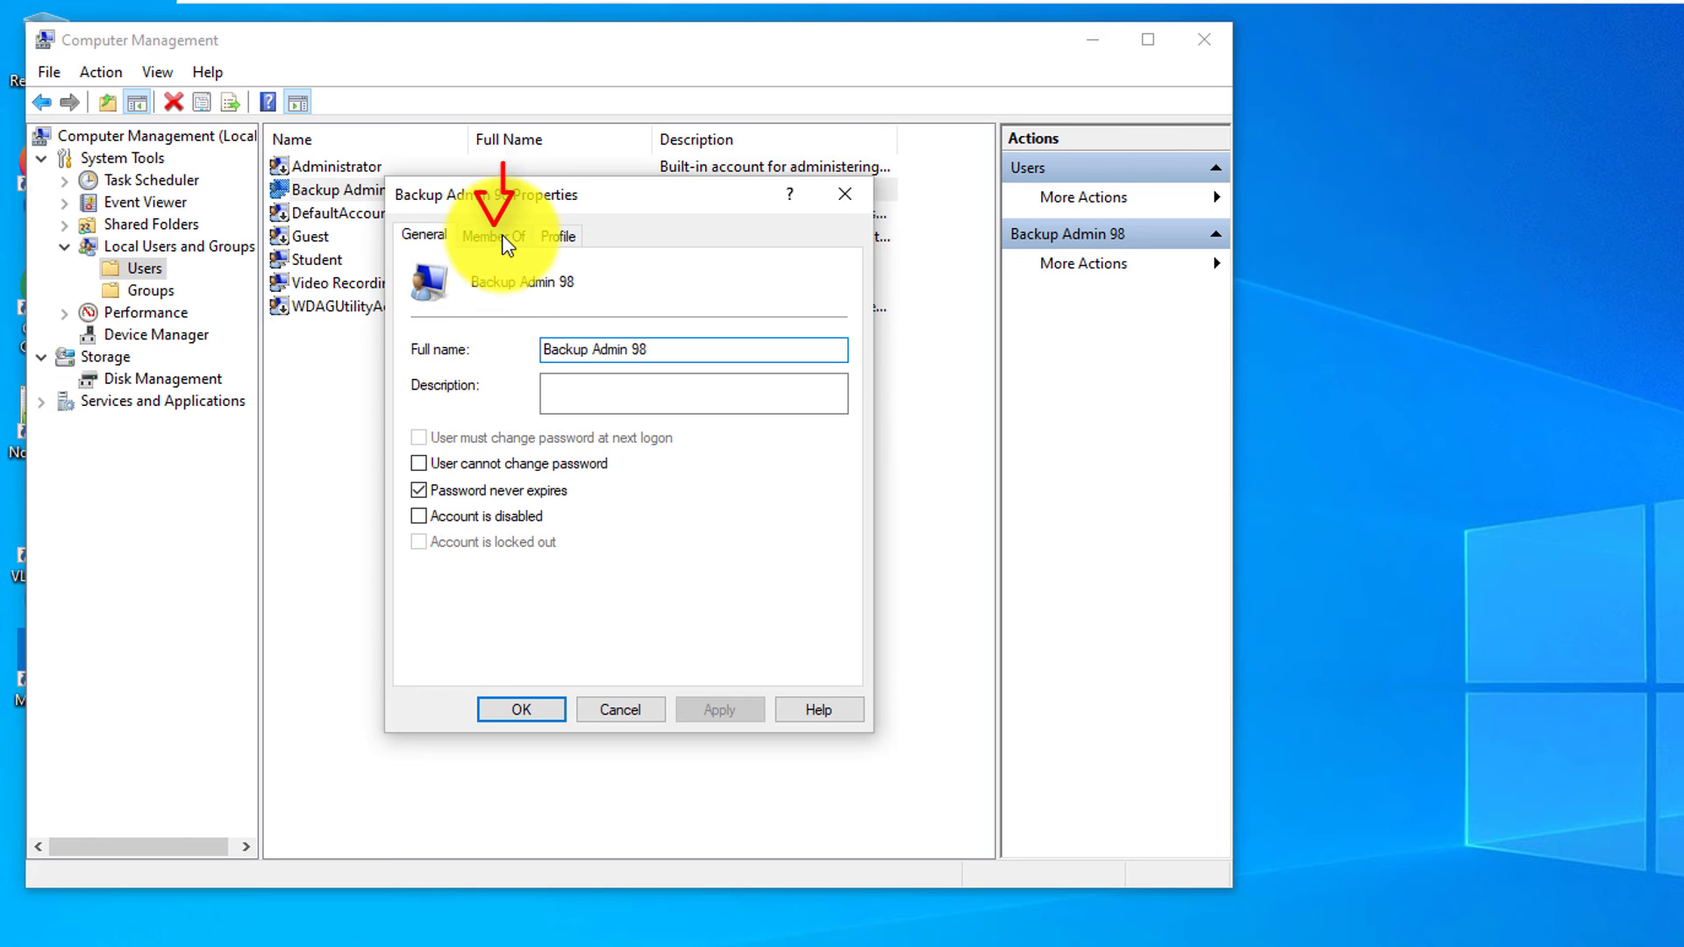
pyautogui.click(498, 235)
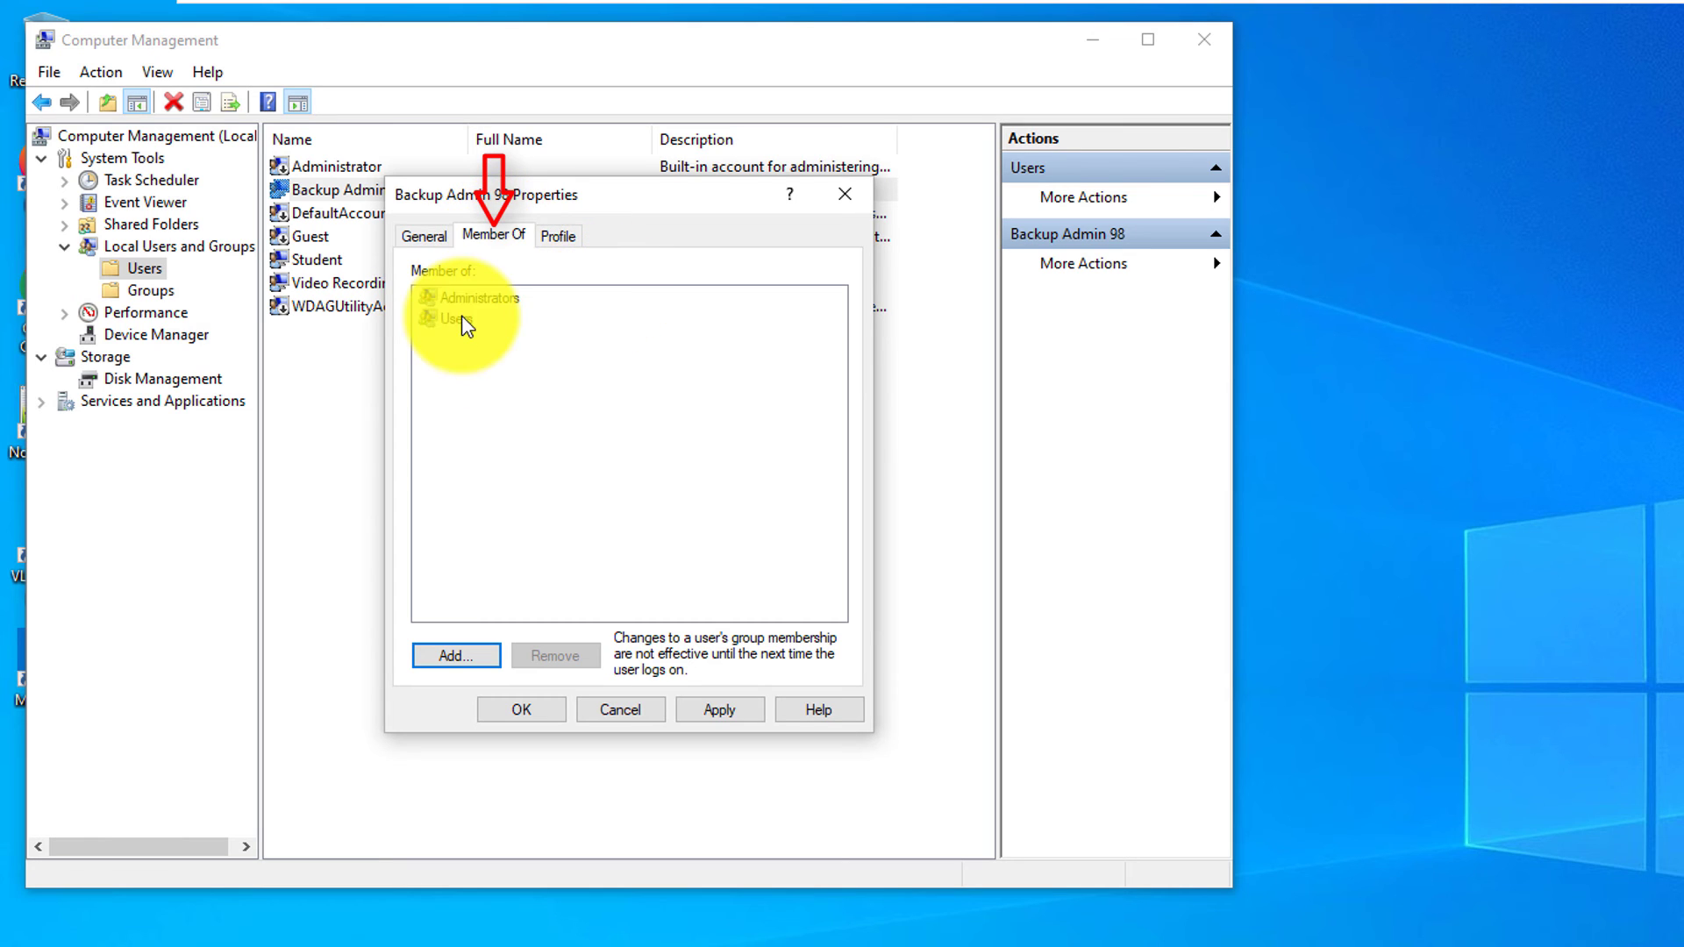
pyautogui.click(458, 318)
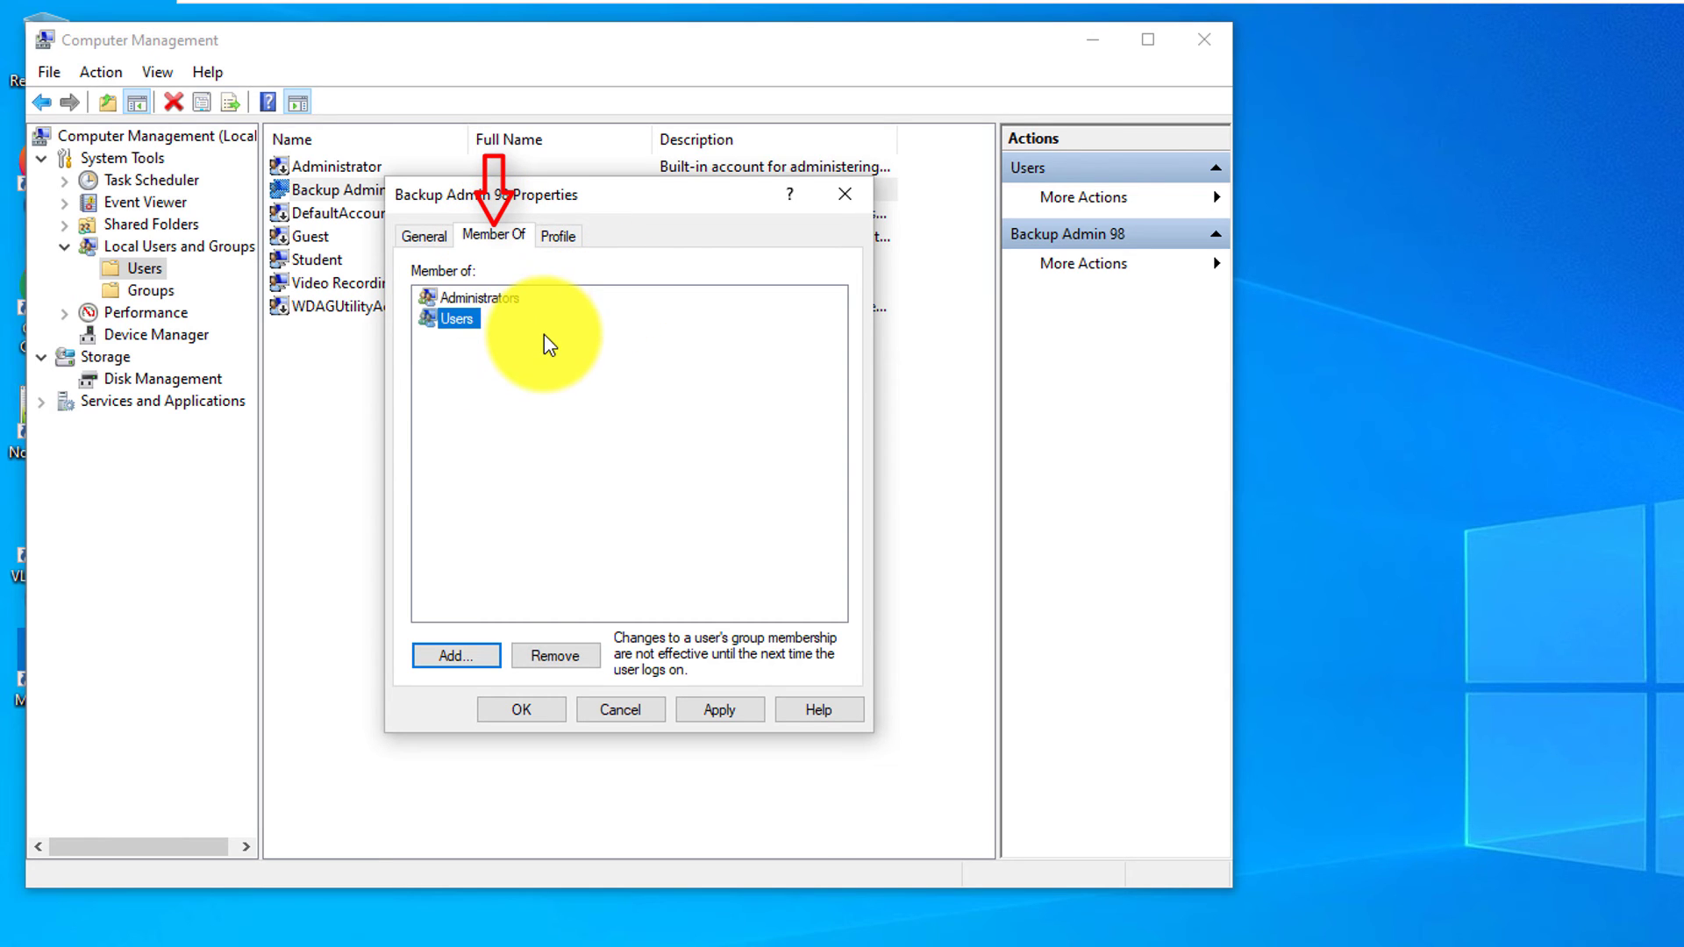
pyautogui.click(478, 298)
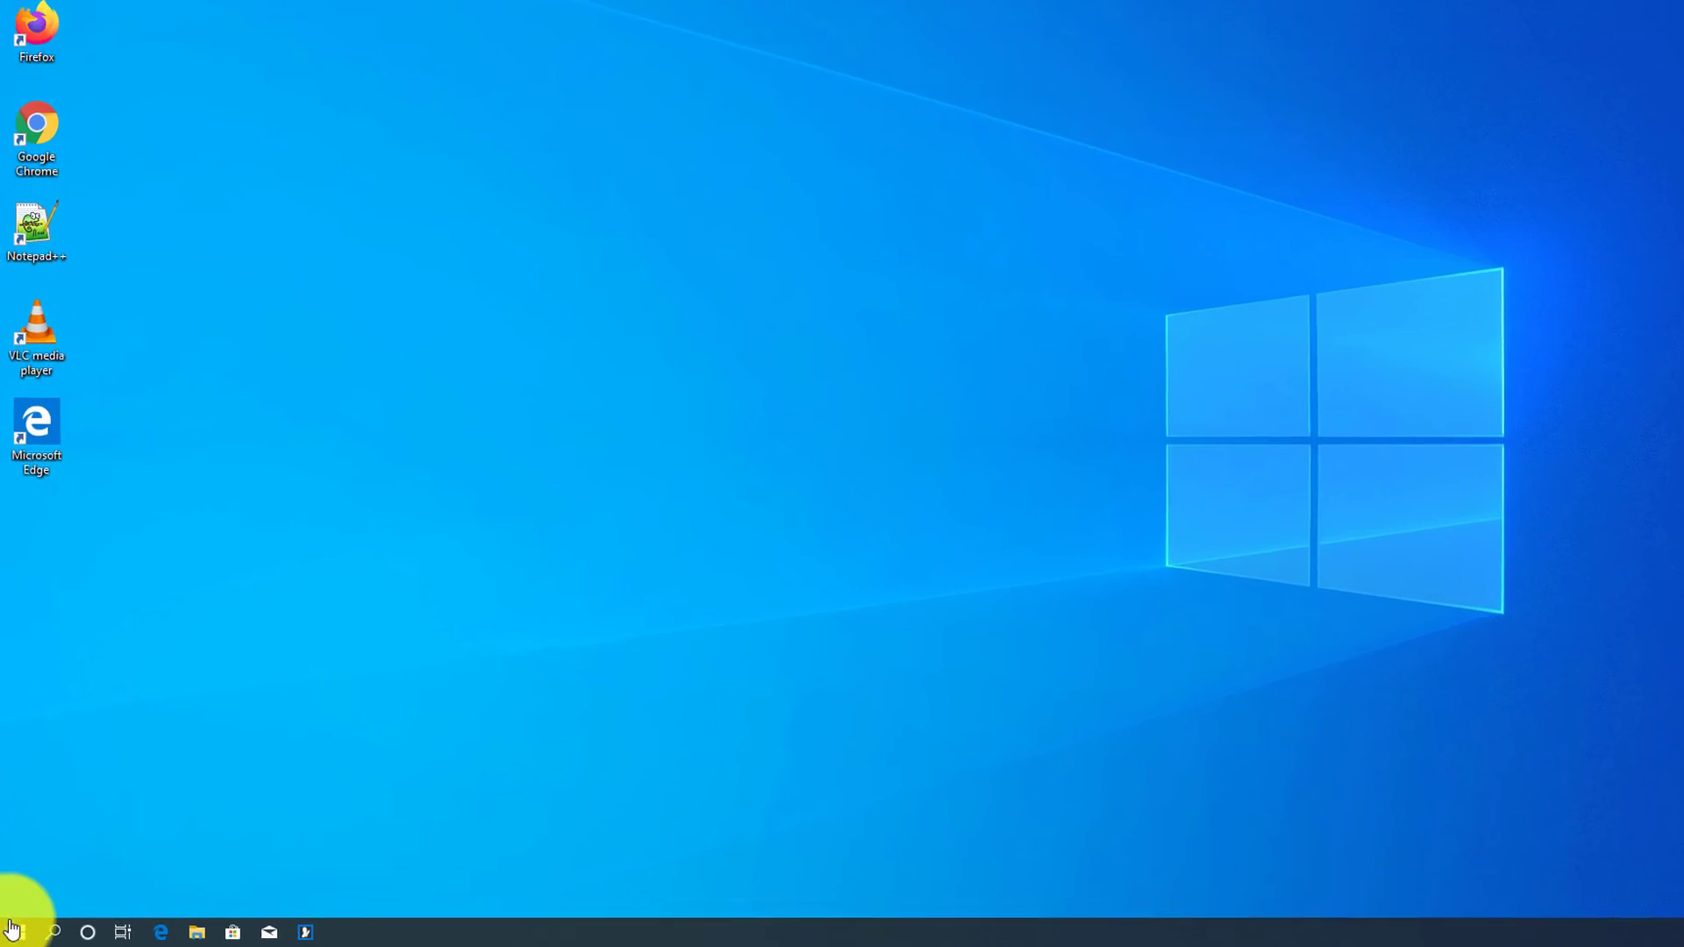
# - Open the Backup settings by searching for "backup"
pyautogui.click(12, 930)
pyautogui.write('bac')
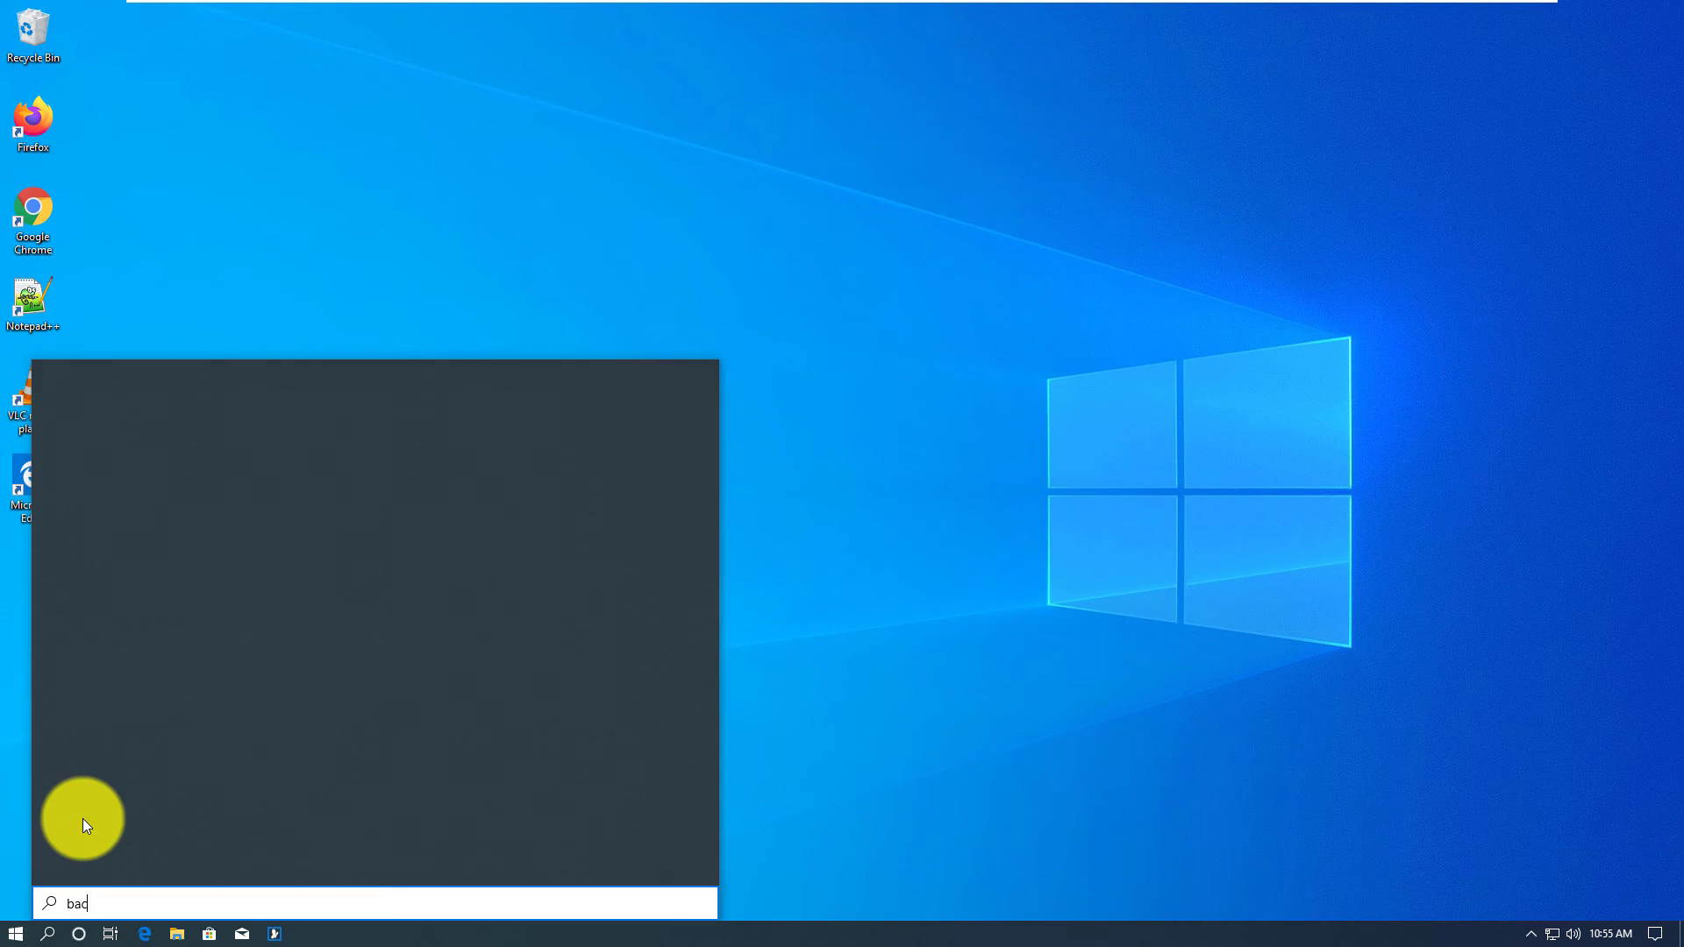
pyautogui.write('kup')
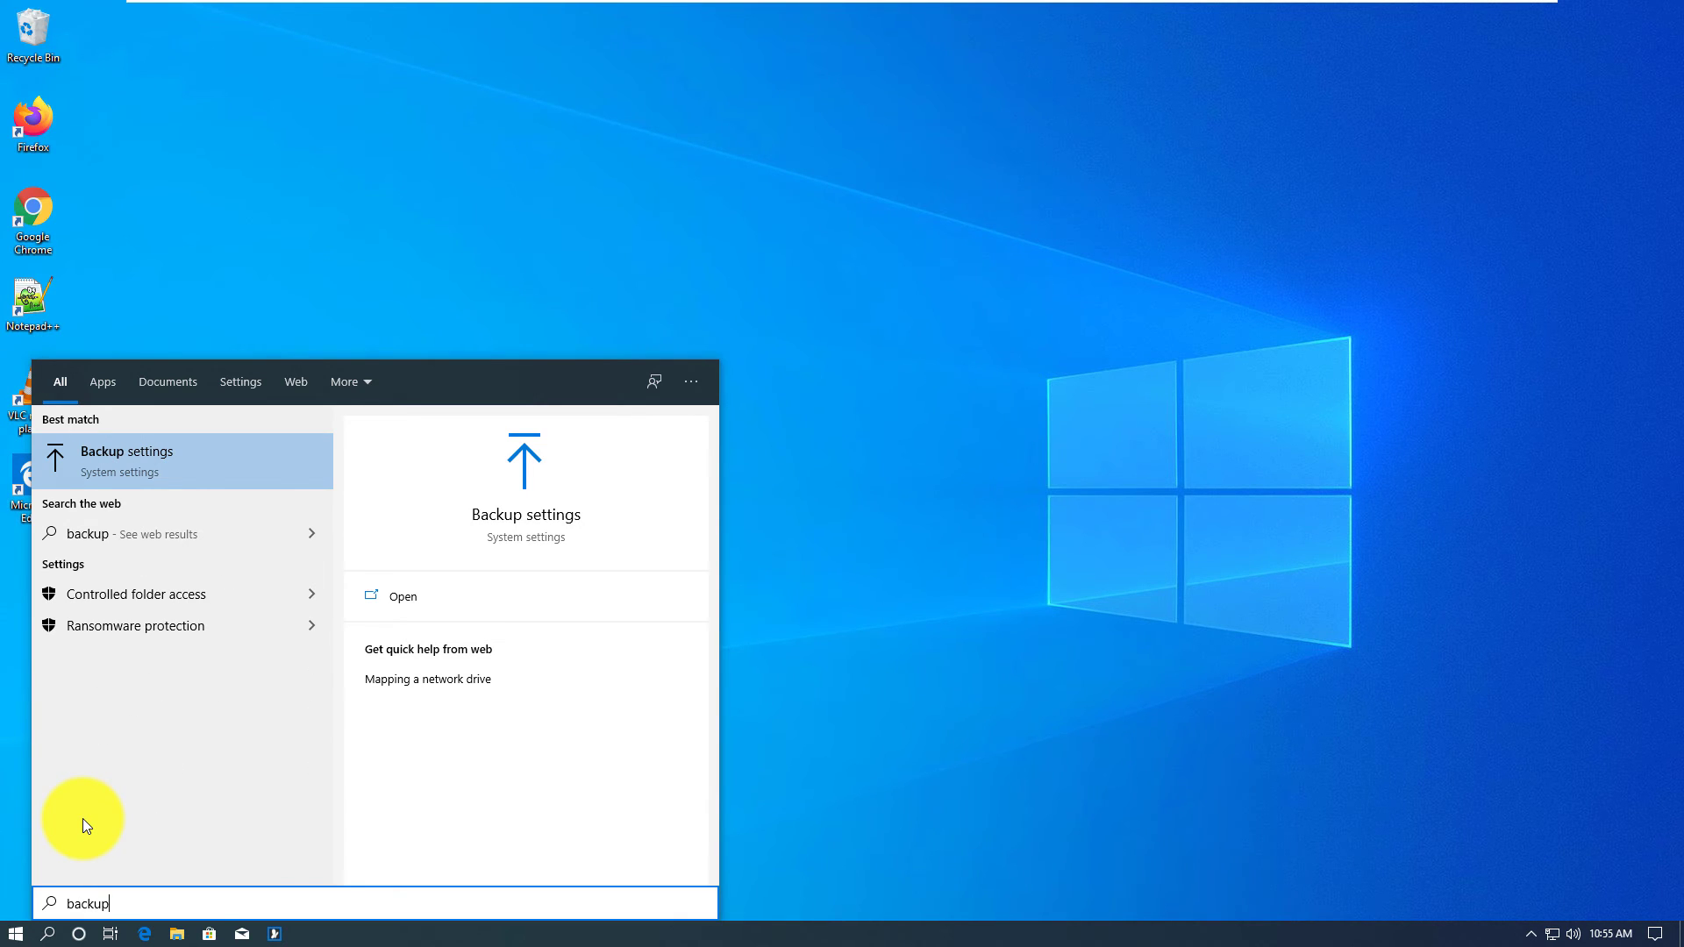
pyautogui.press('Return')
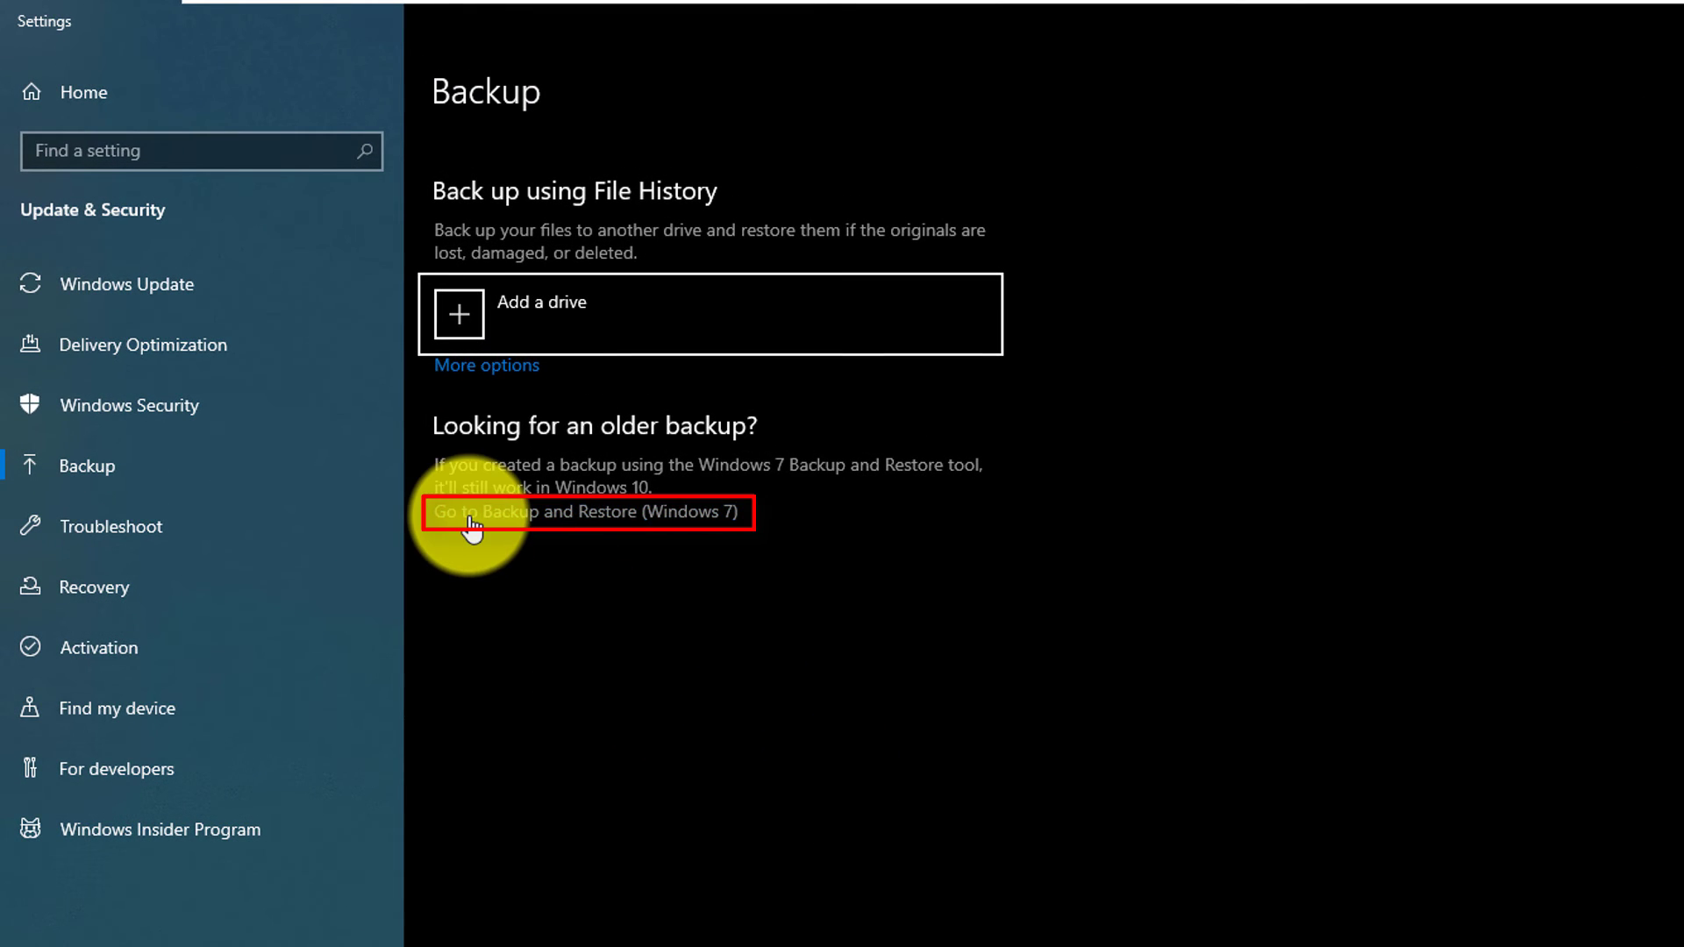
# - Go to Backup and Restore (Windows 7) and start a system image with the 512GB (E:) hard disk as the save location
pyautogui.click(676, 525)
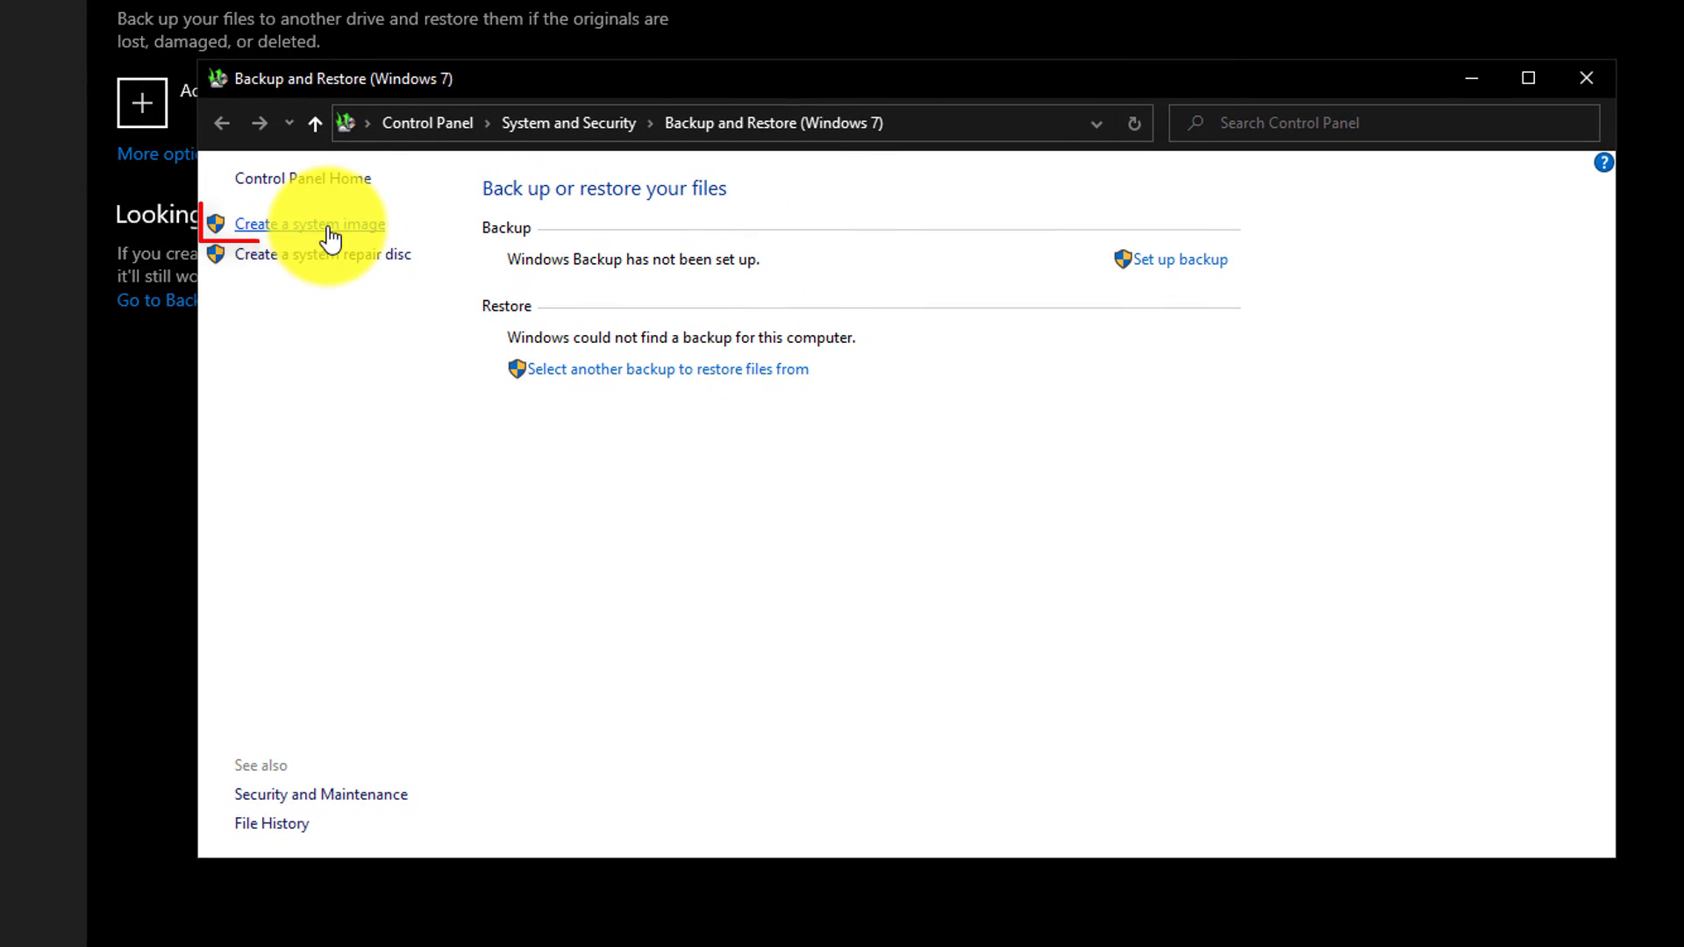
pyautogui.click(330, 230)
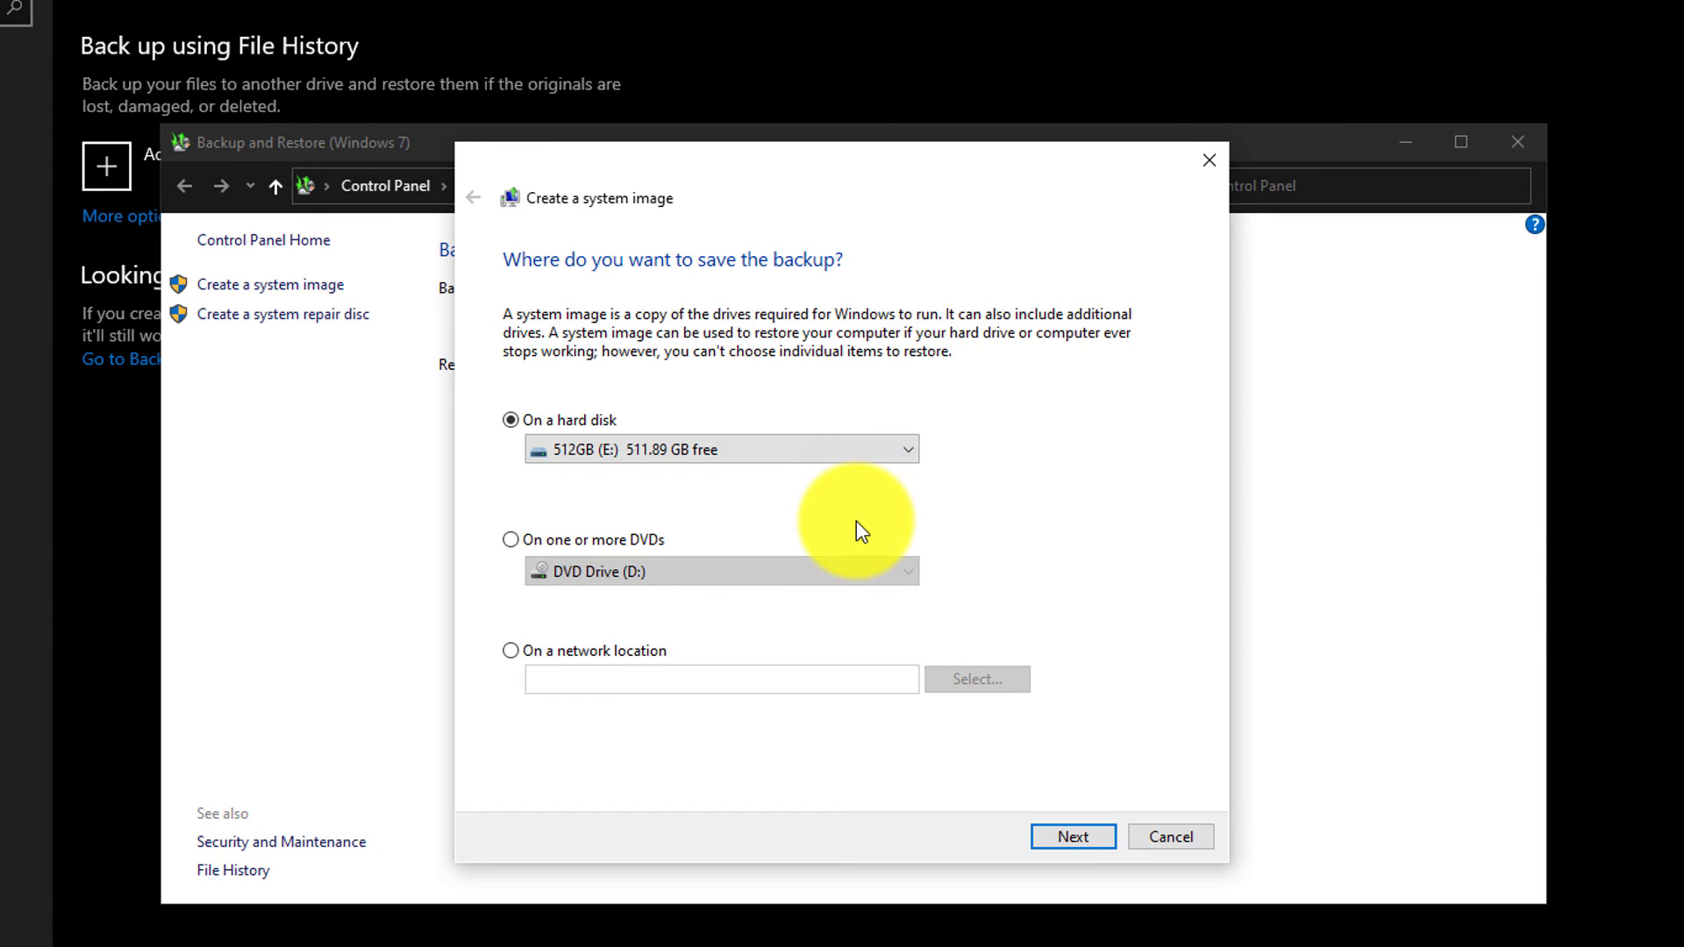
pyautogui.click(1074, 837)
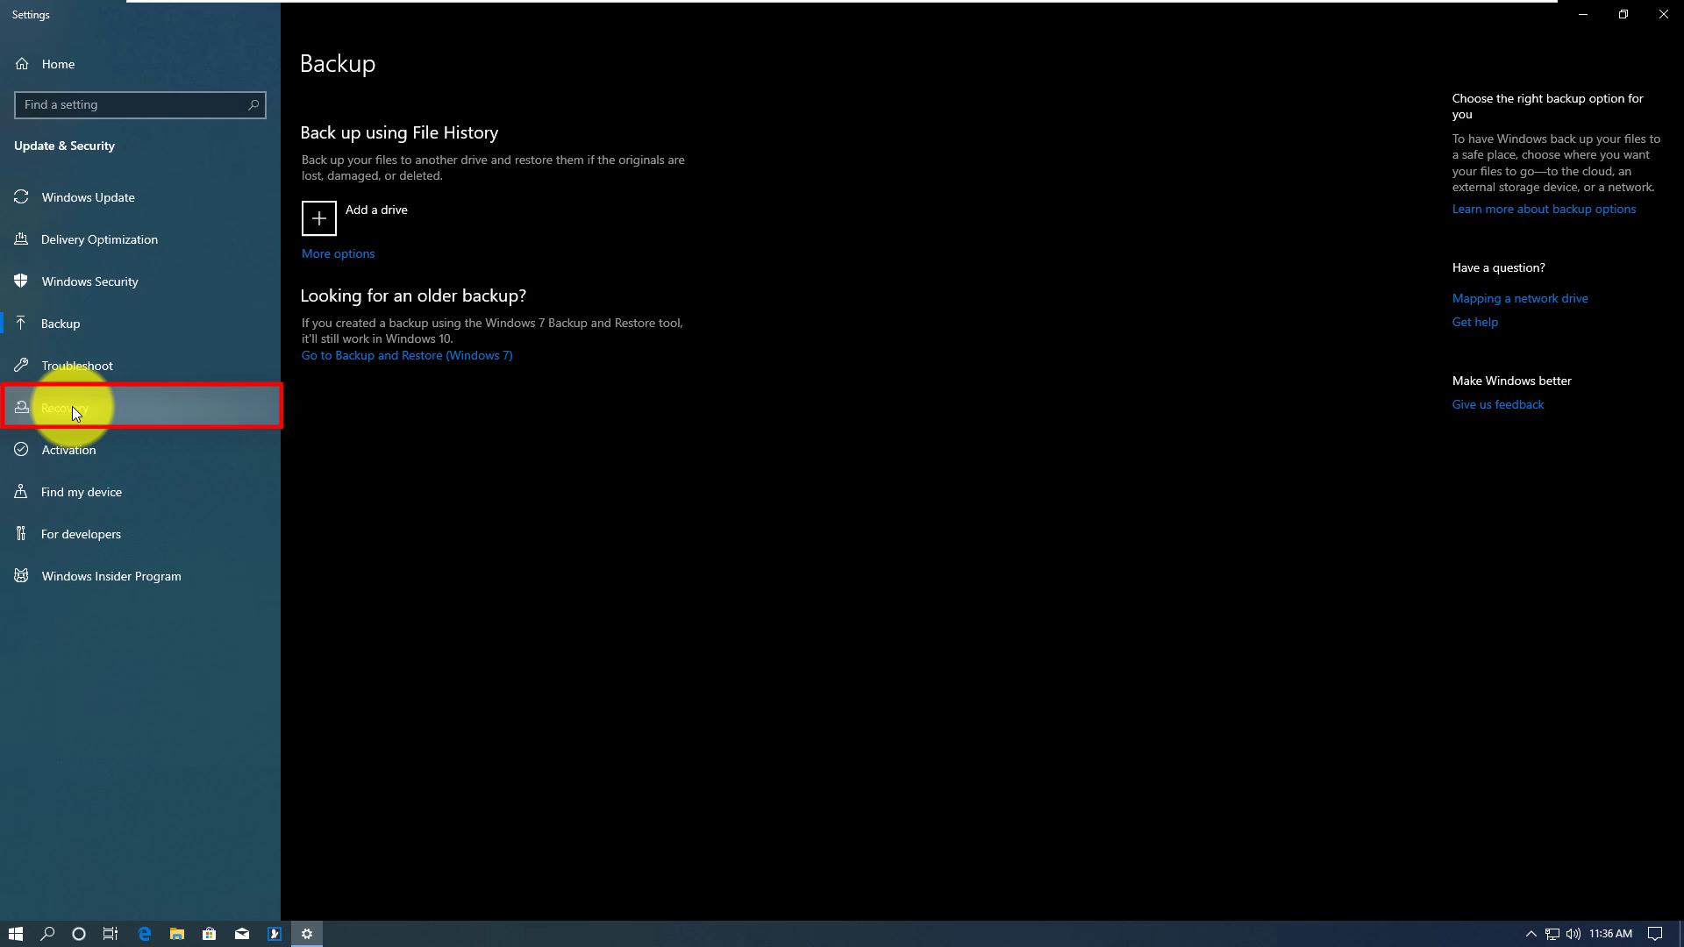
# - Go to the Recovery settings and start System Image Recovery from the advanced troubleshooting options of the recovery environment
pyautogui.click(71, 407)
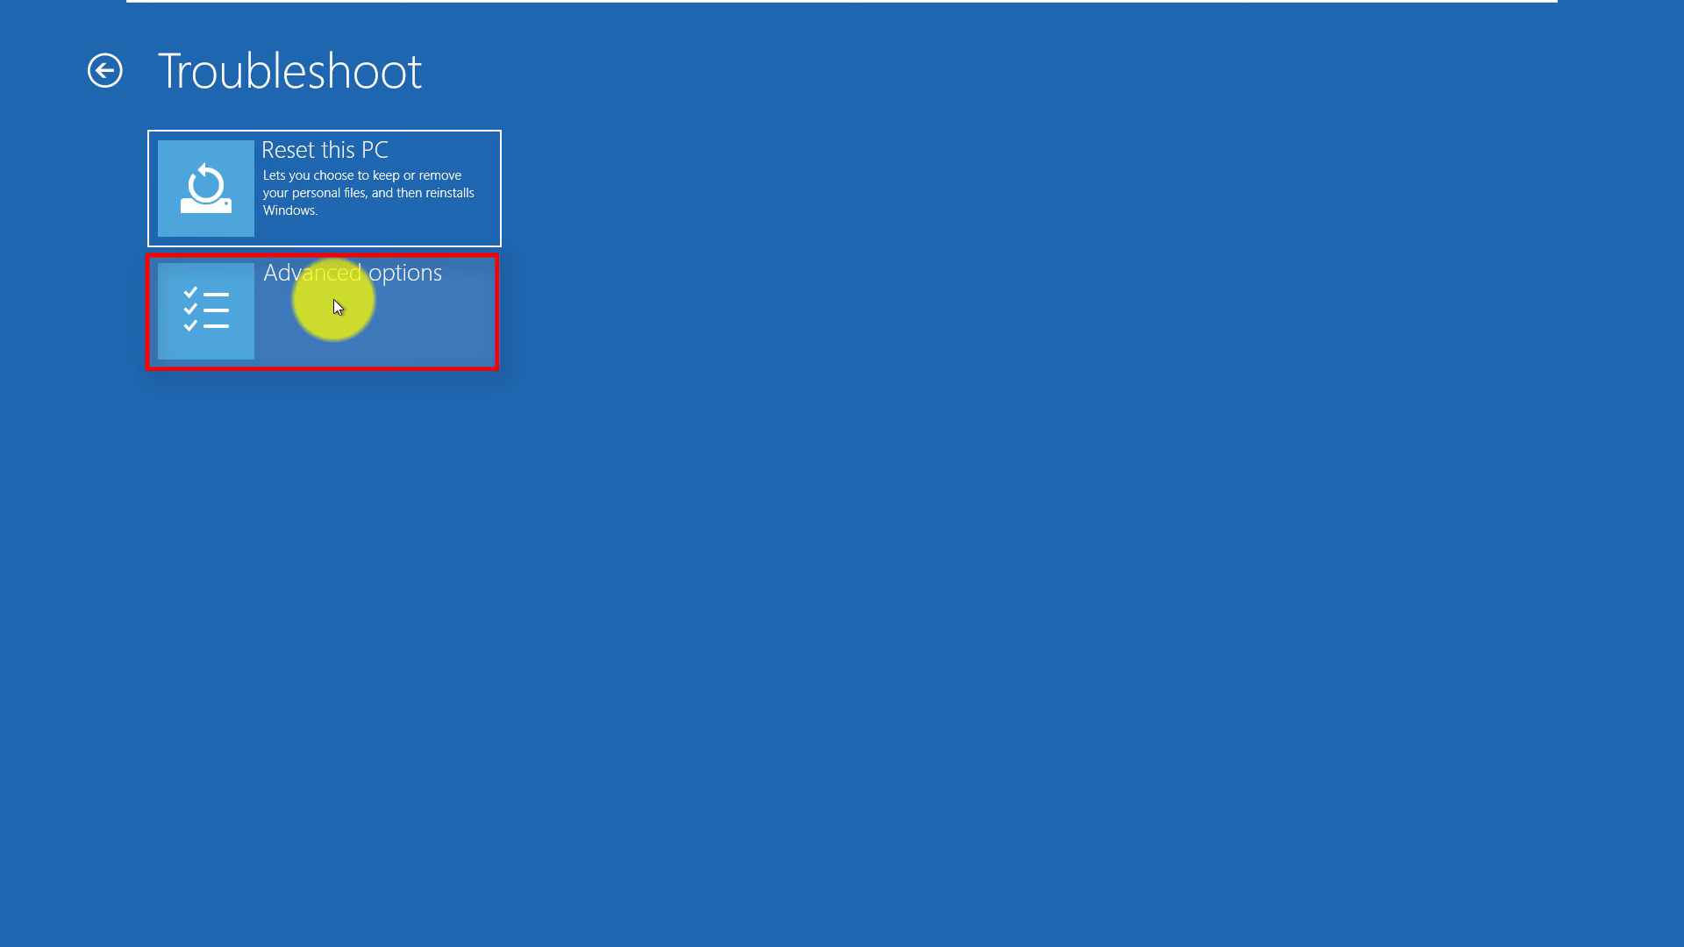
pyautogui.click(351, 304)
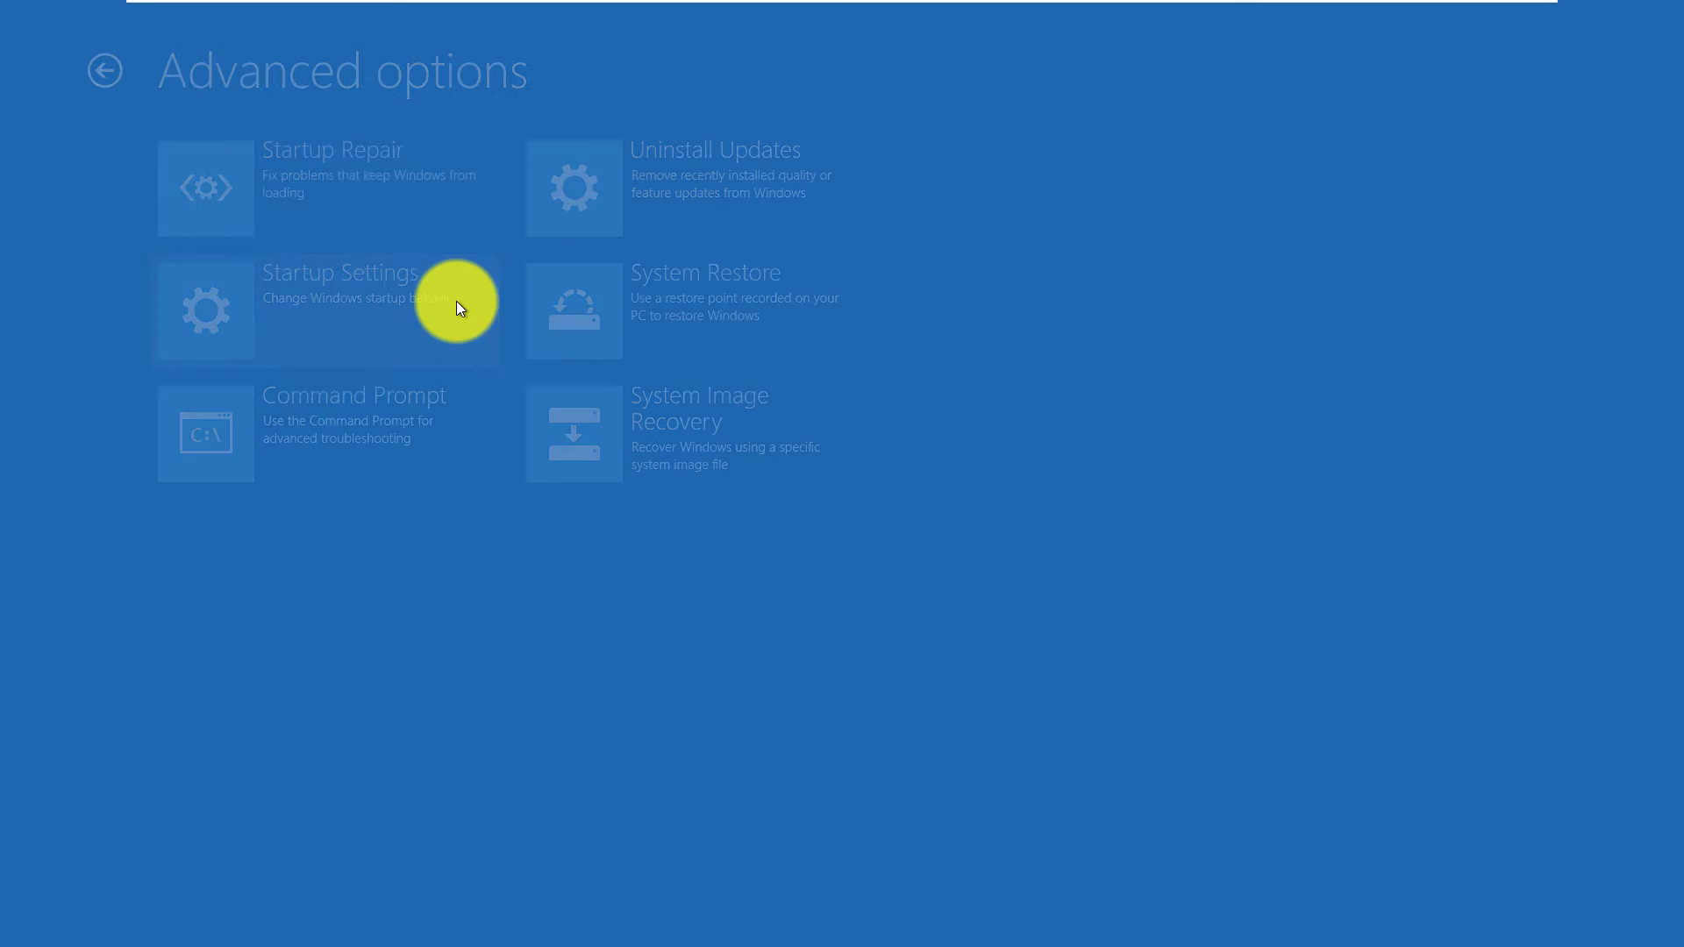
pyautogui.click(752, 435)
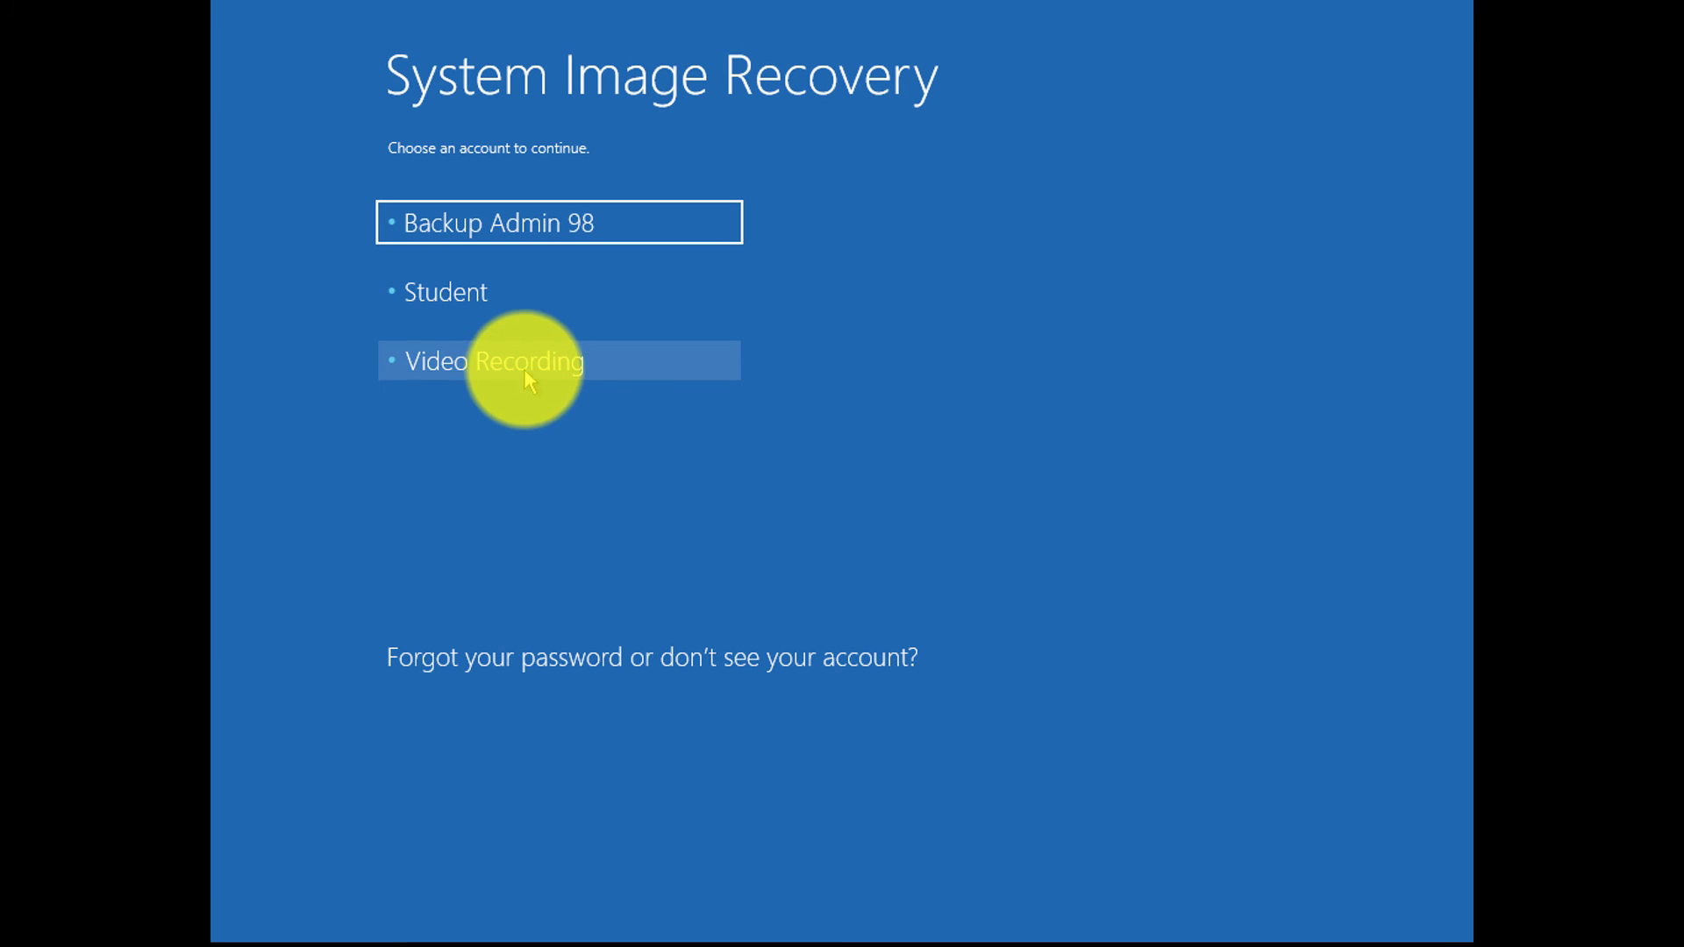
# - Choose the Video Recording account for System Image Recovery, enter its account password and continue
pyautogui.click(584, 375)
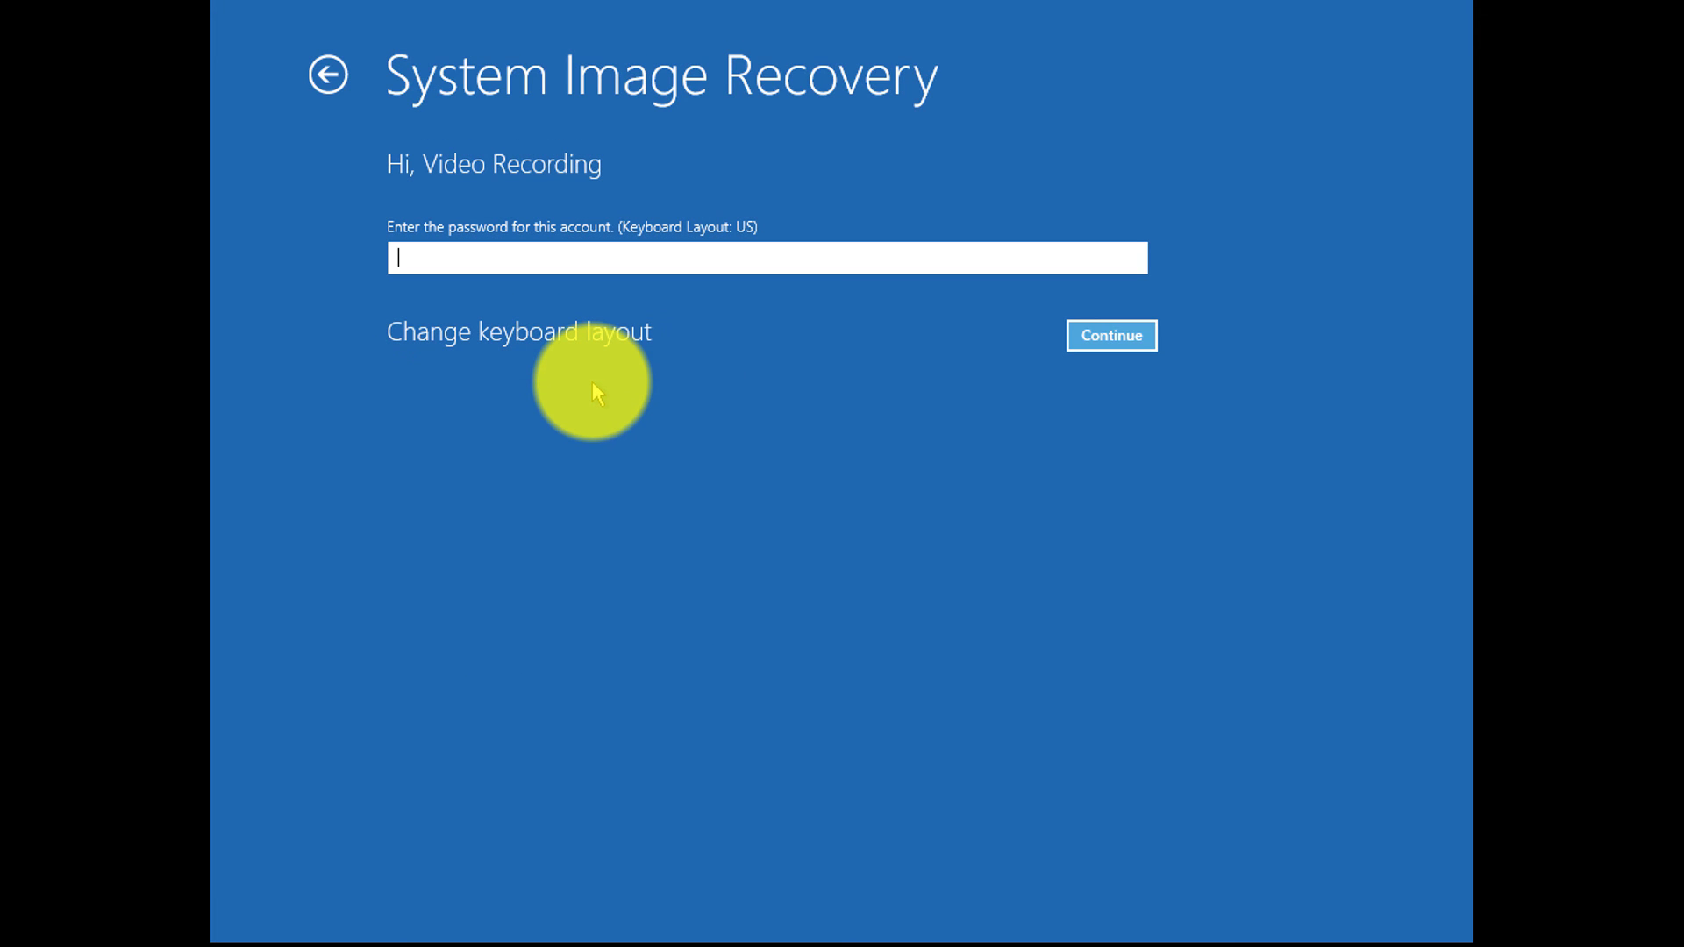
pyautogui.write('**********')
pyautogui.click(1128, 331)
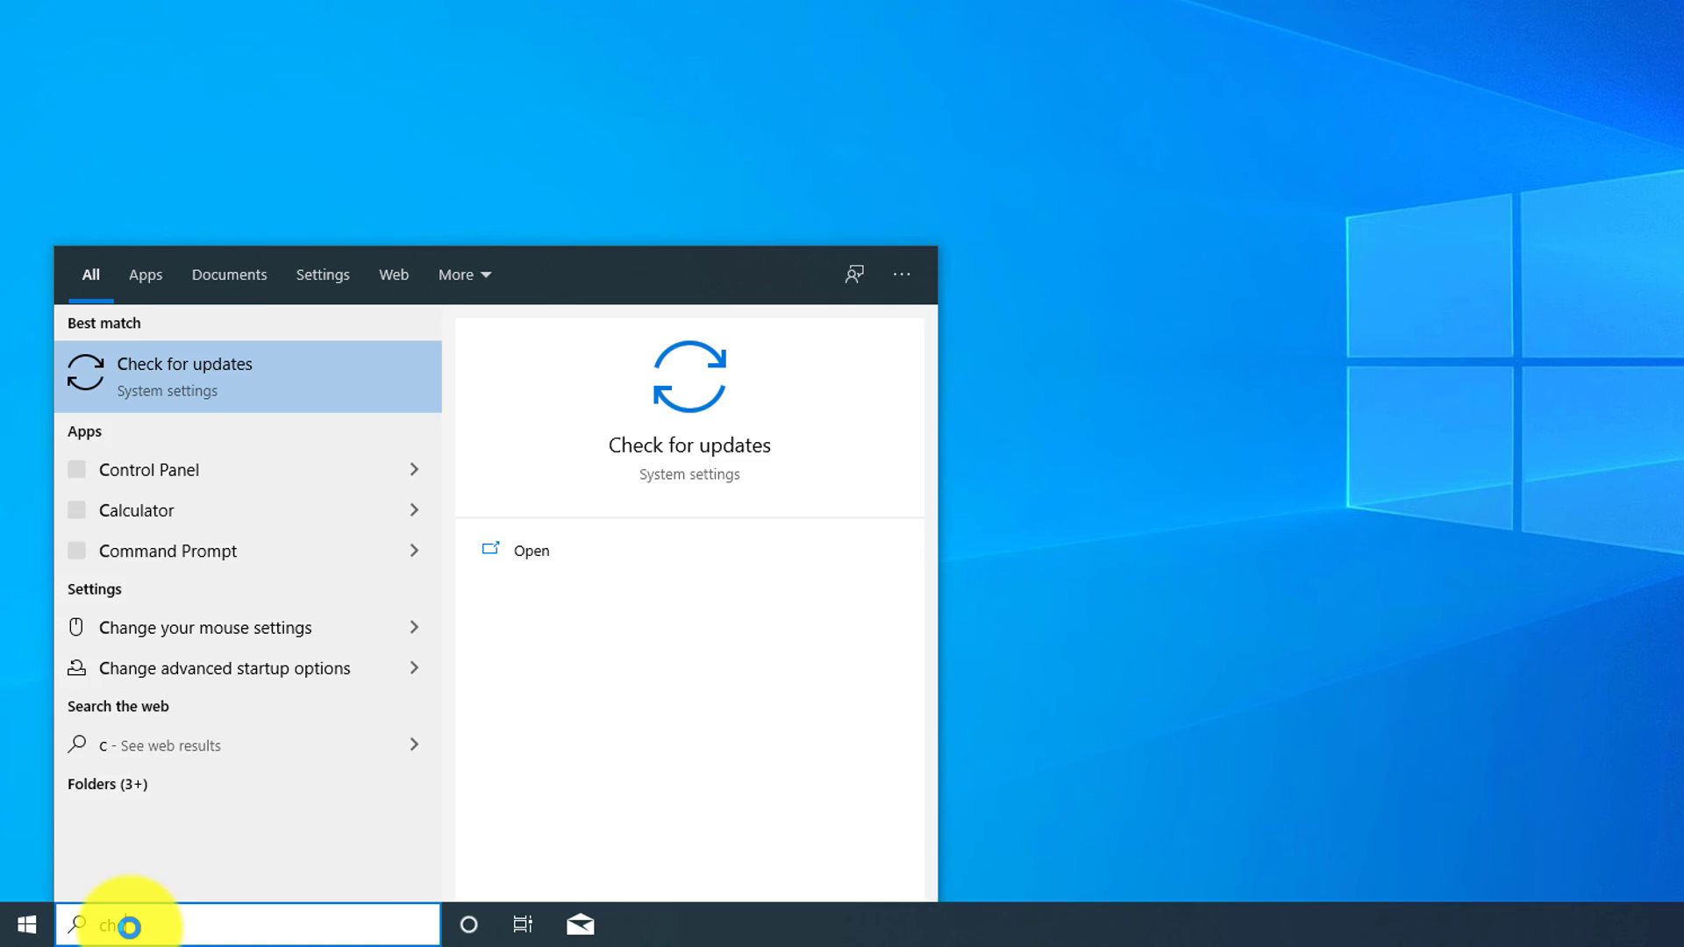
# - Open Windows Update by searching for "check for update" and download the available updates
pyautogui.write('heck for u')
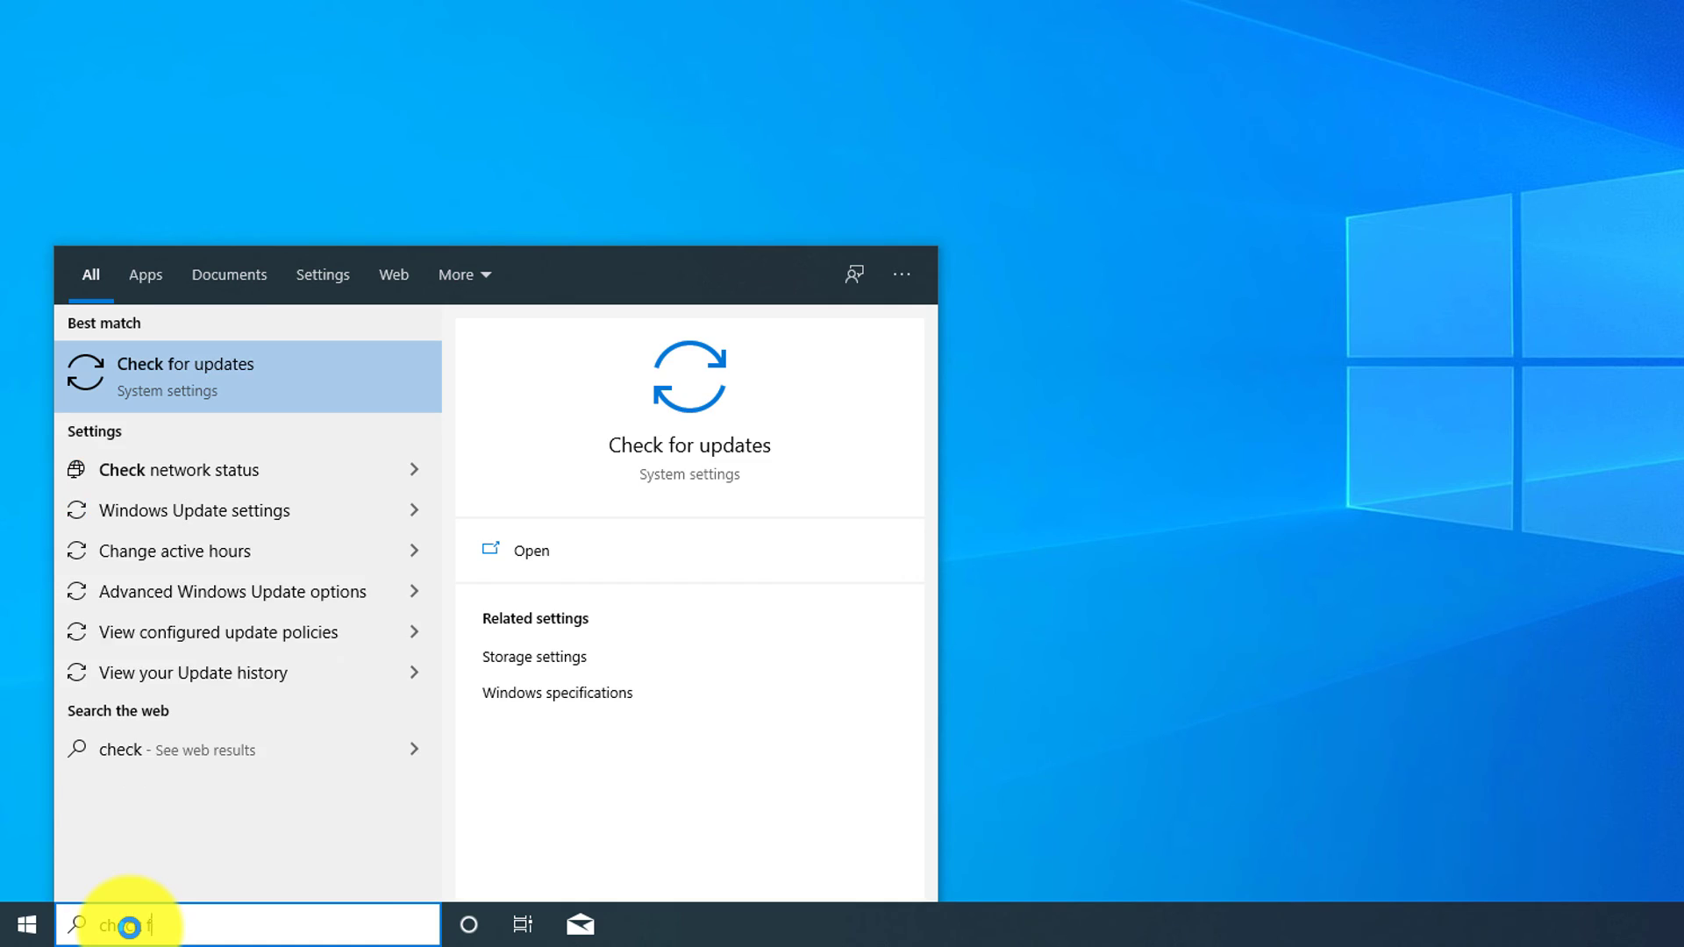
pyautogui.write('pdate')
pyautogui.press('Return')
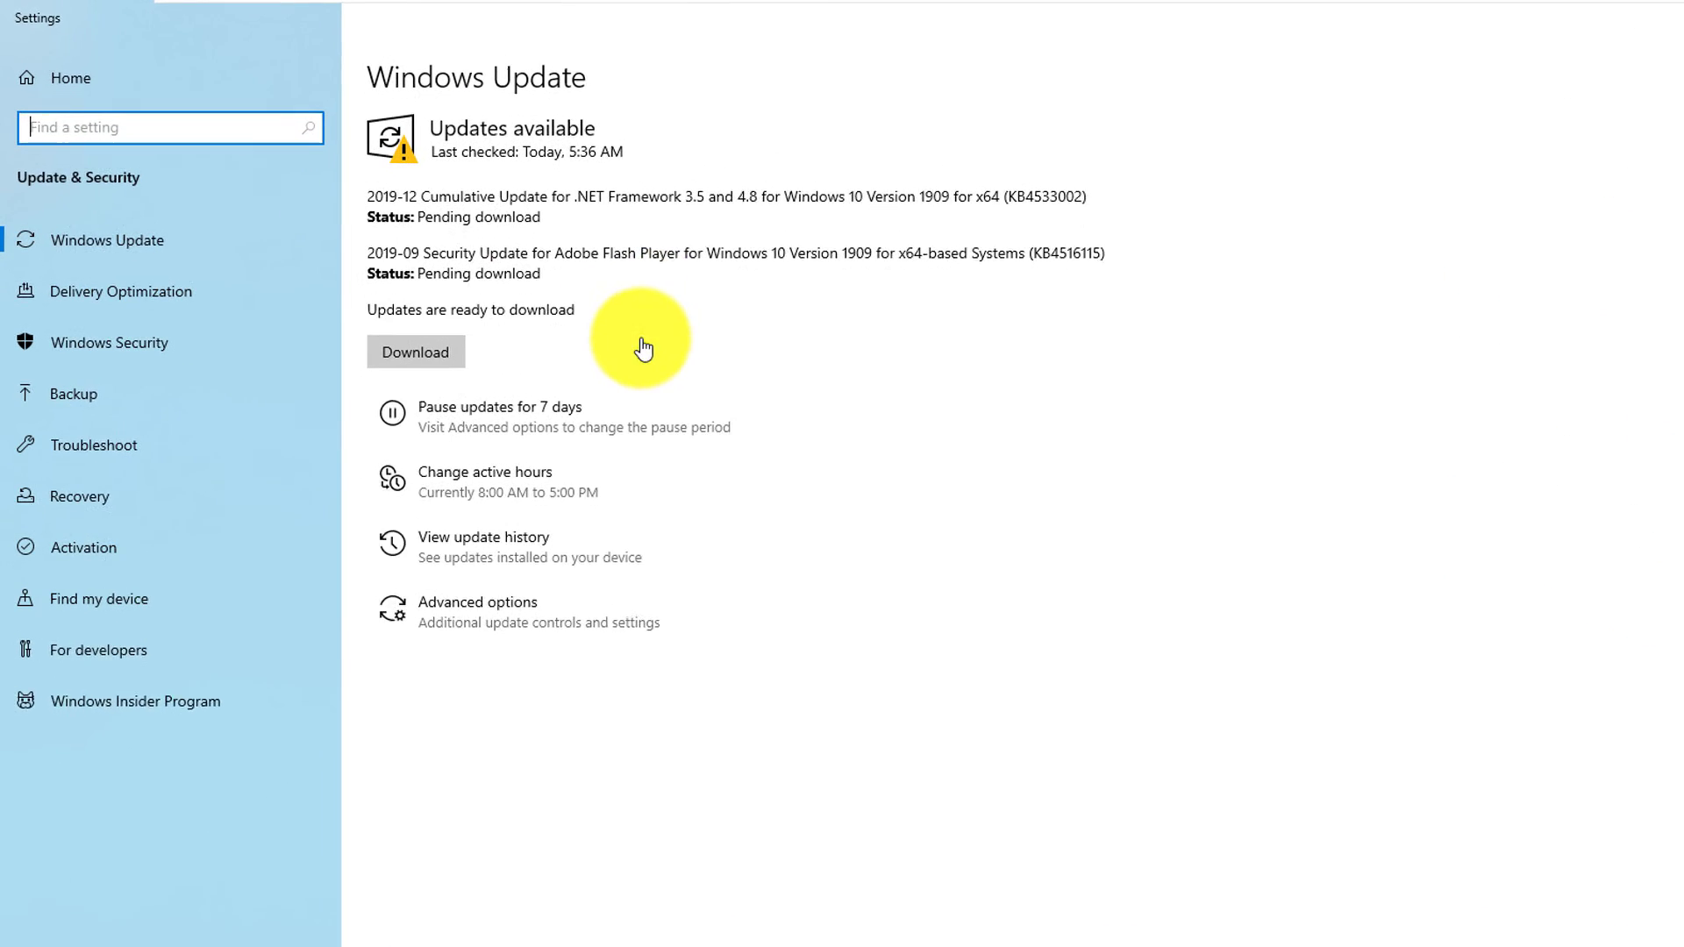
pyautogui.click(448, 375)
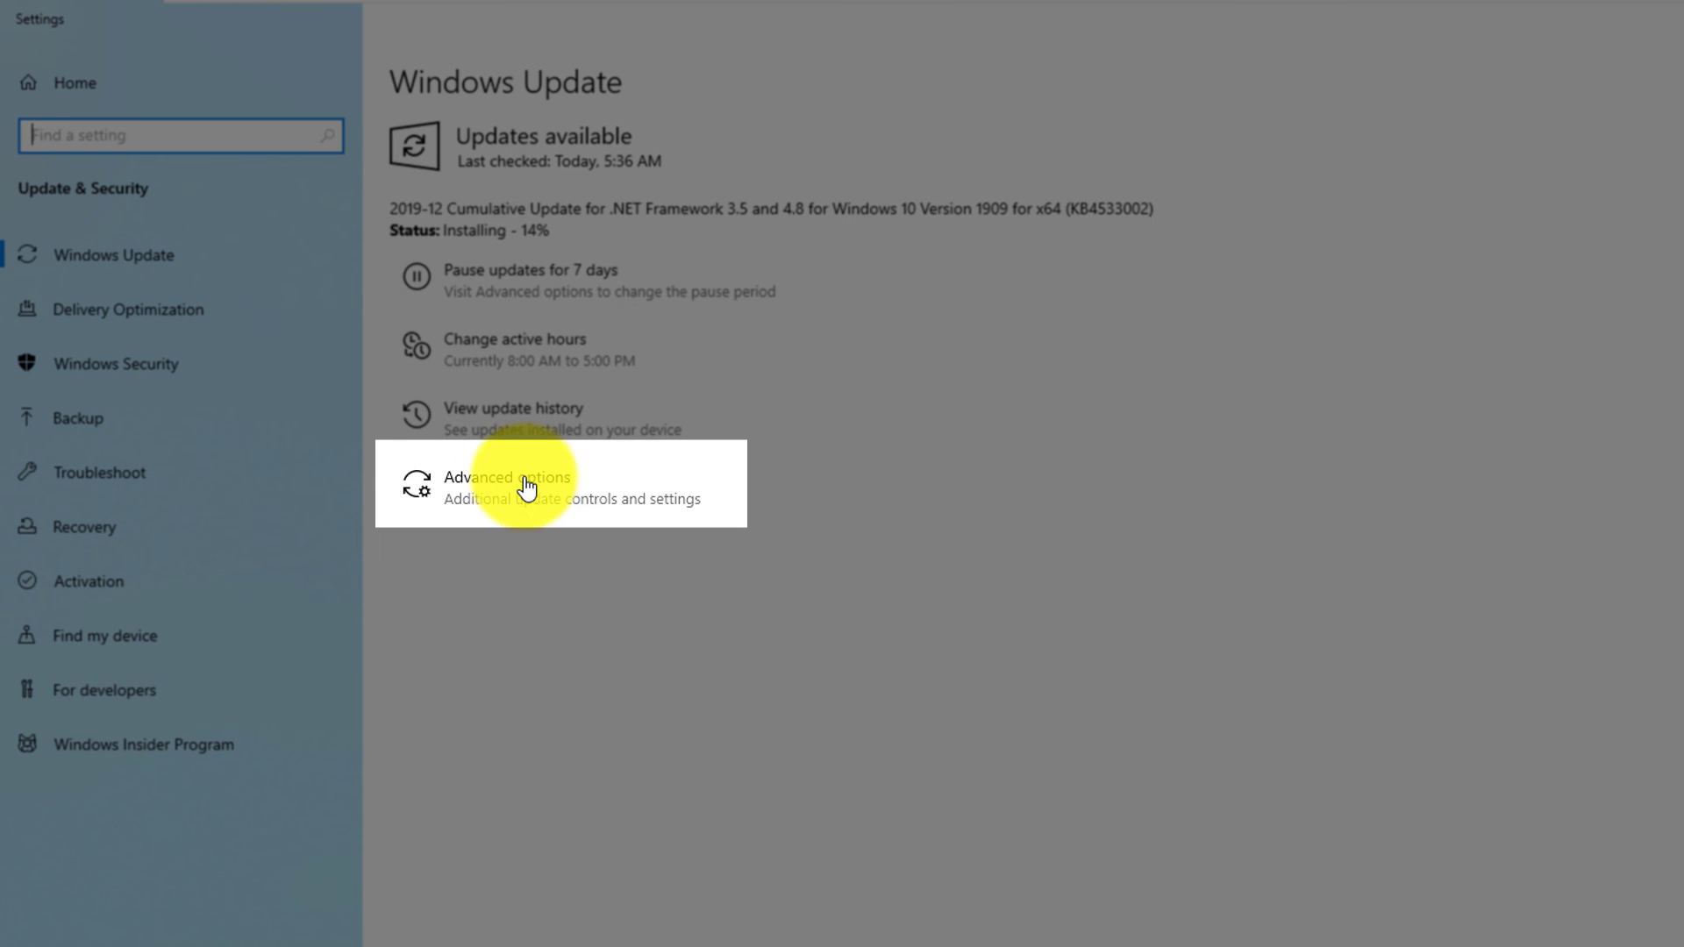
# - Open the advanced options of Windows Update and view the dates offered for pausing updates without choosing one
pyautogui.click(530, 481)
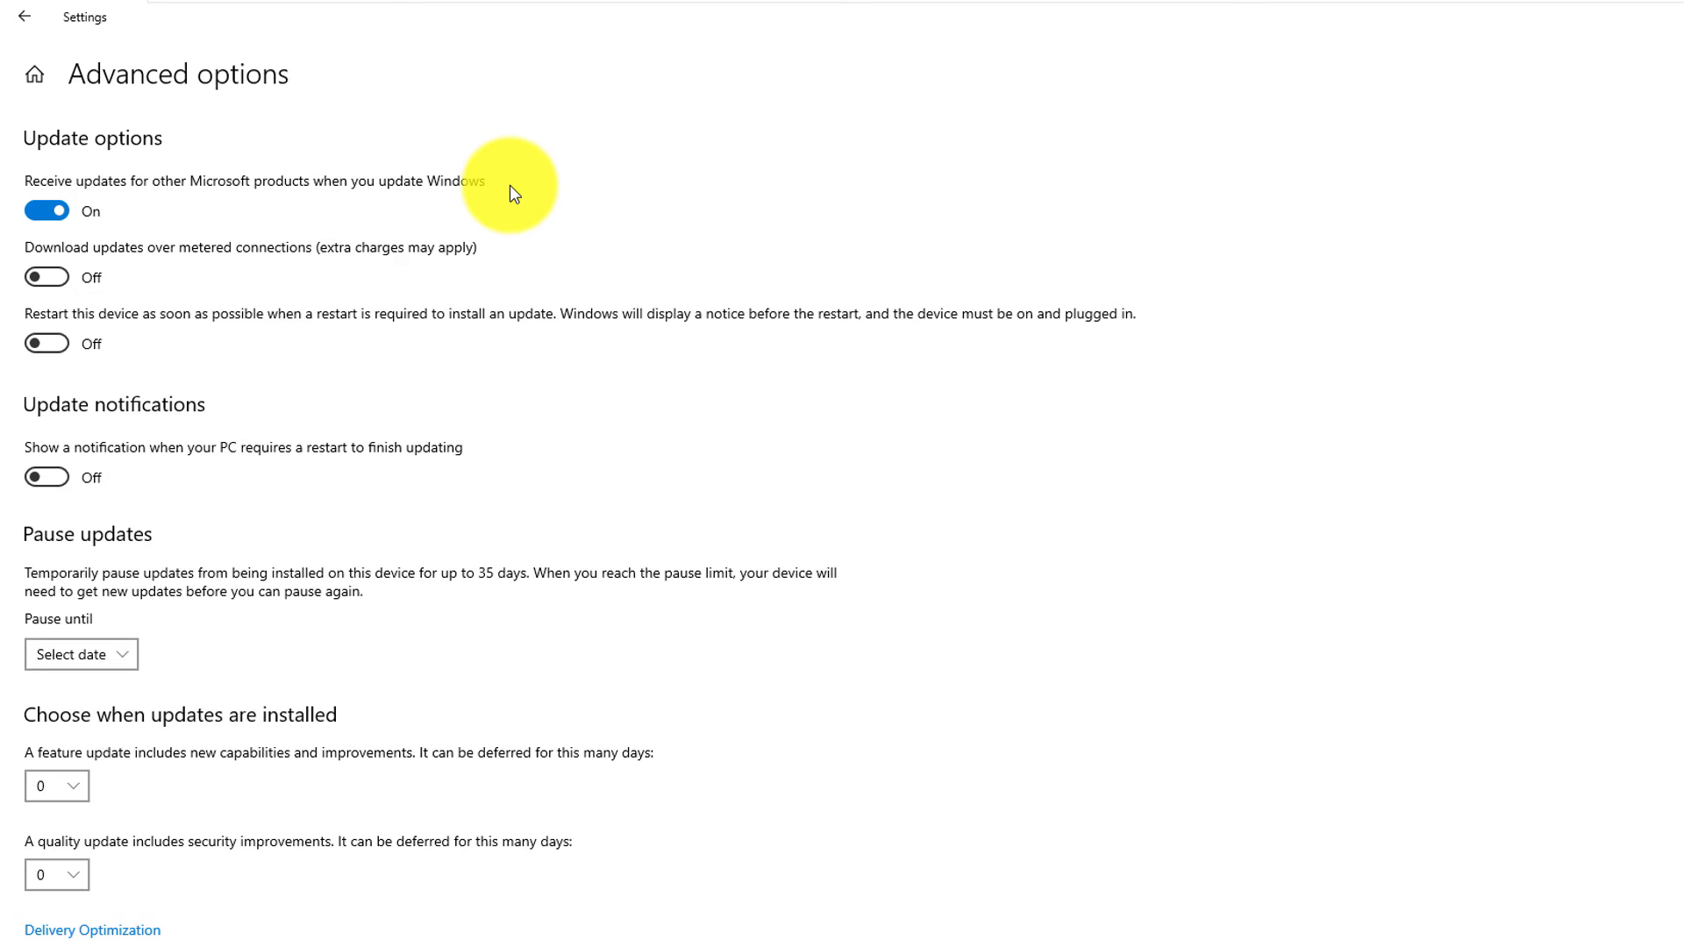
pyautogui.click(130, 656)
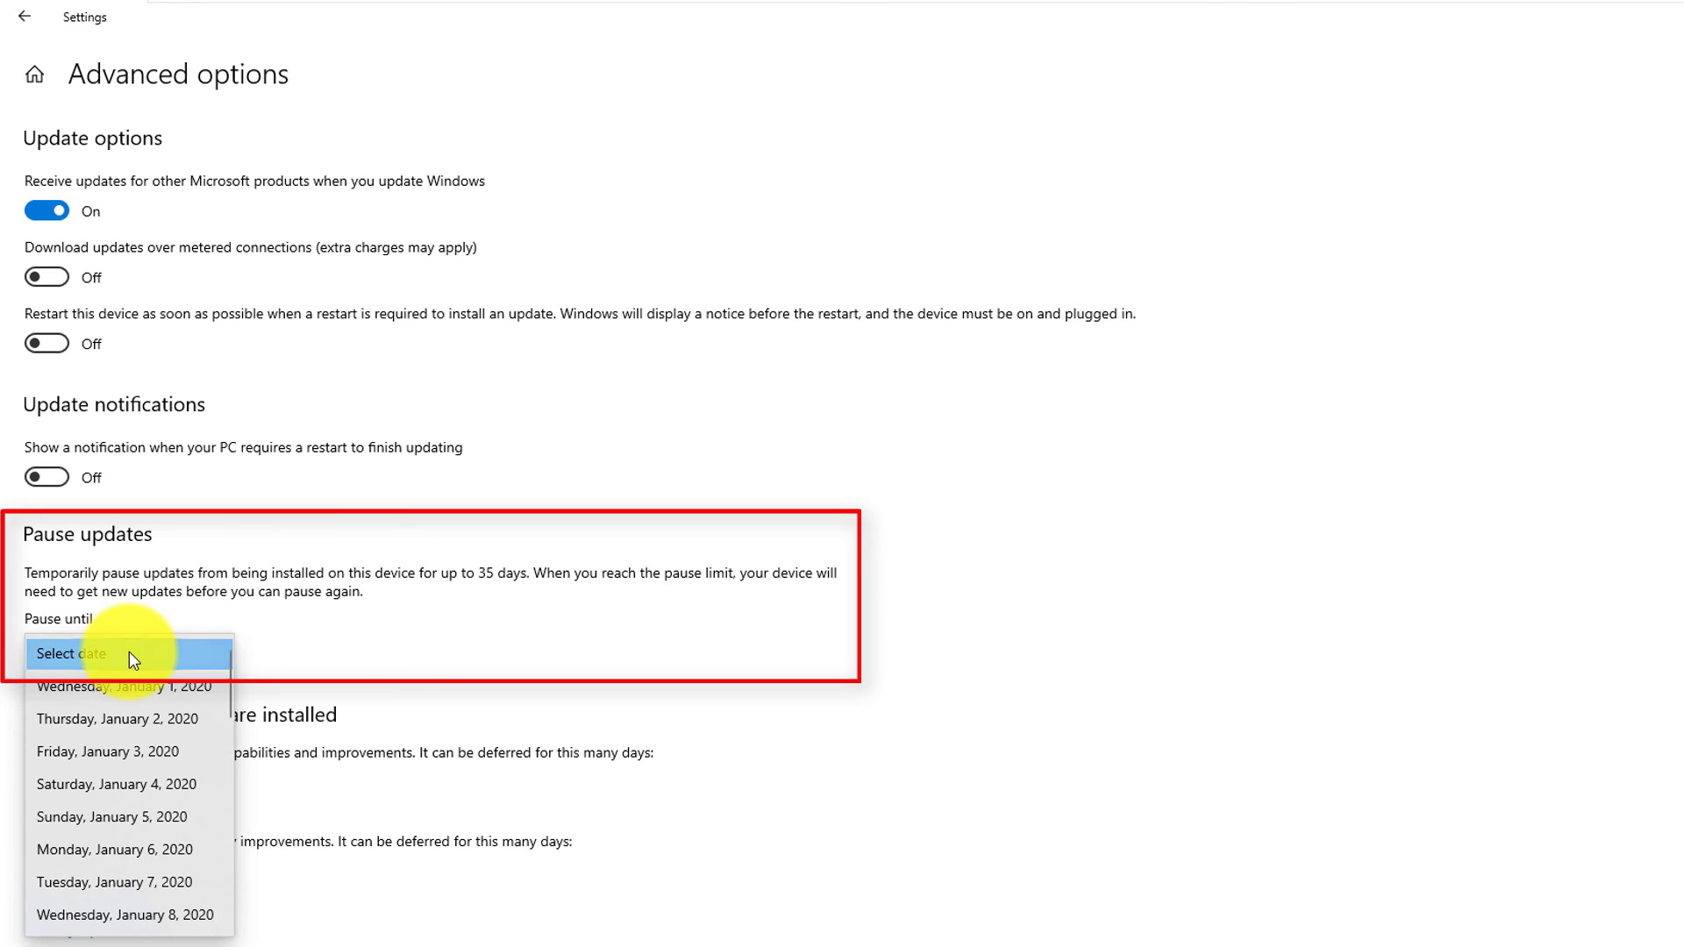
pyautogui.click(303, 657)
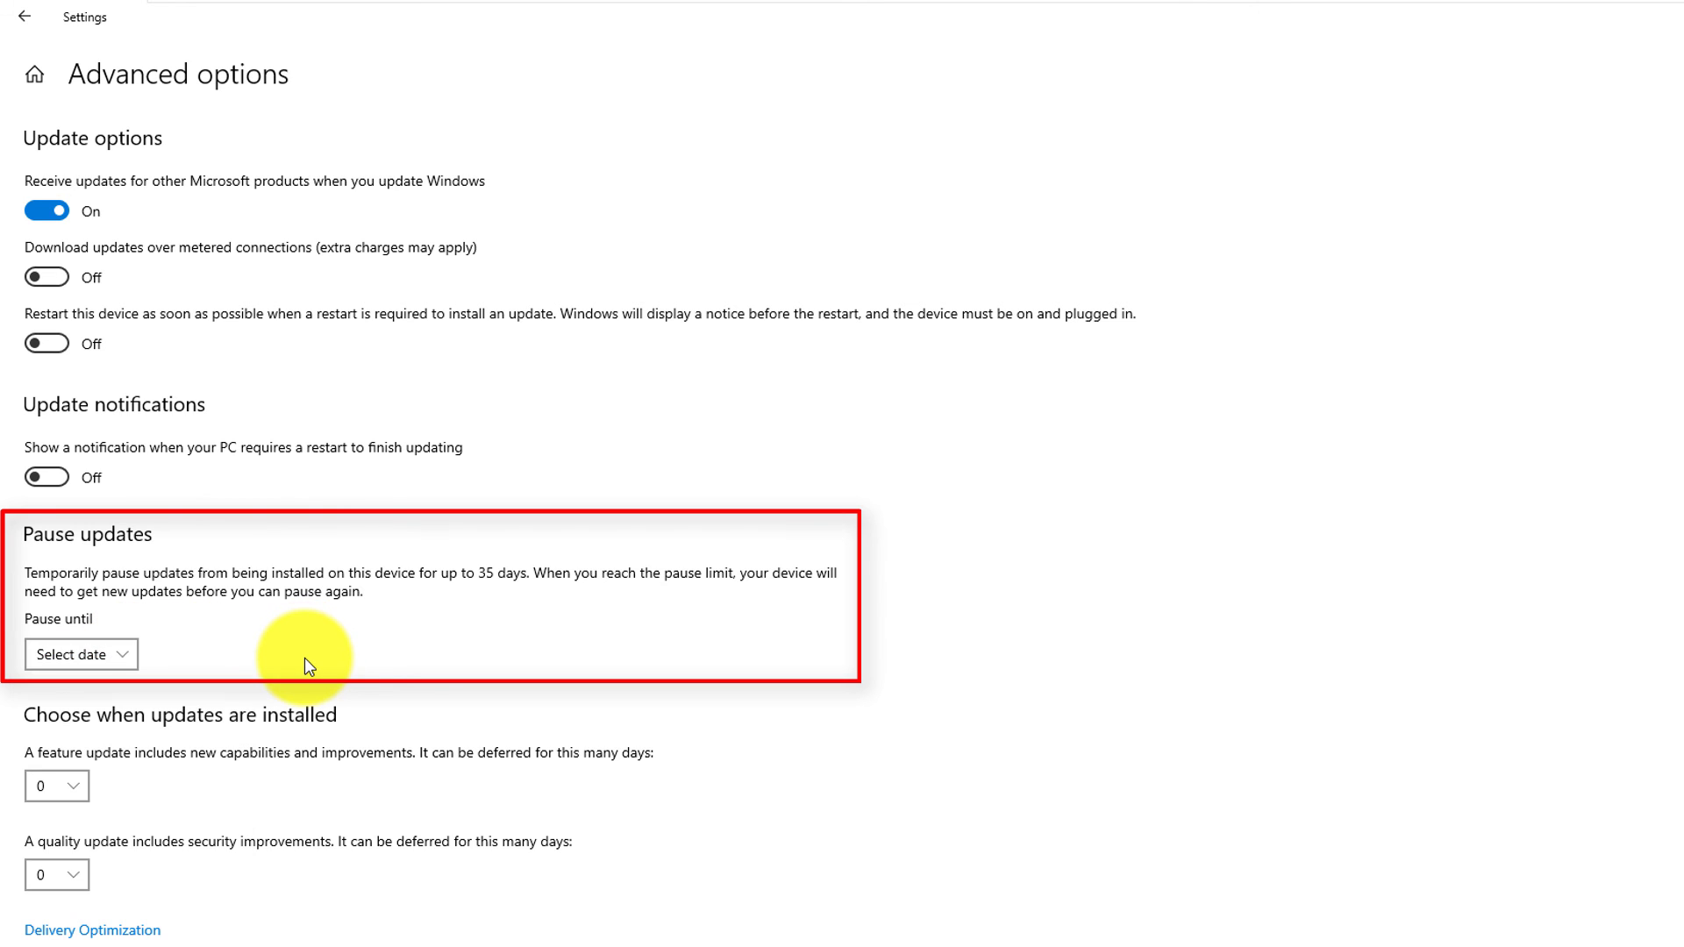